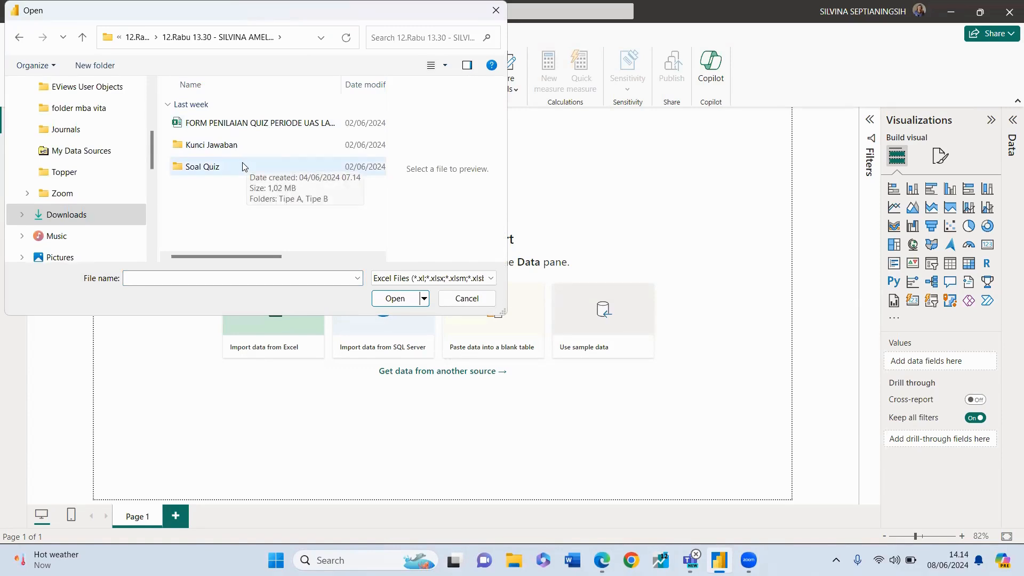
# Open the workbook Data Excel Golden Lotus Restaurant.xlsx from the Tipe B subfolder of Soal Quiz for import.
pyautogui.click(243, 166)
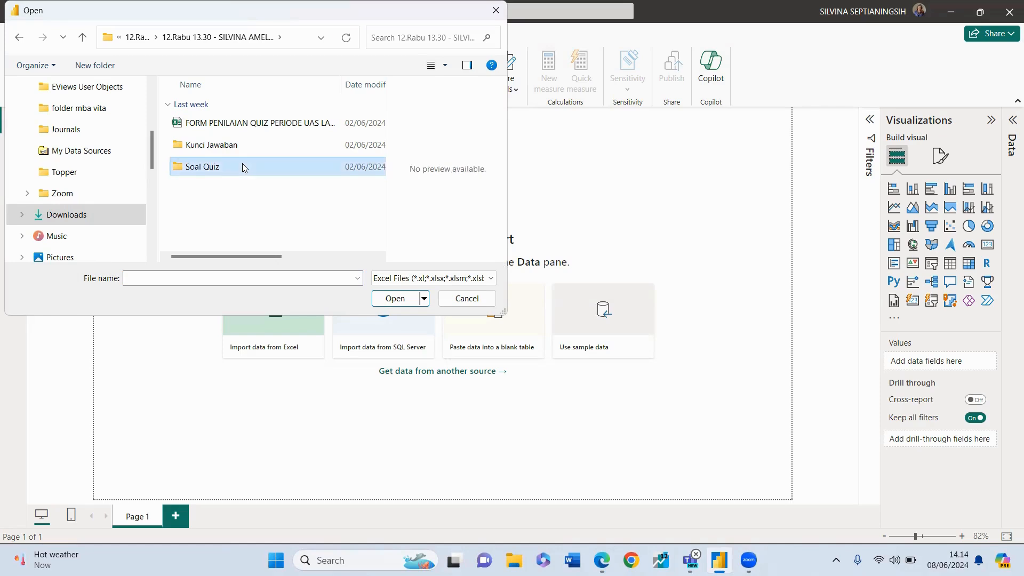
pyautogui.doubleClick(242, 166)
pyautogui.doubleClick(247, 144)
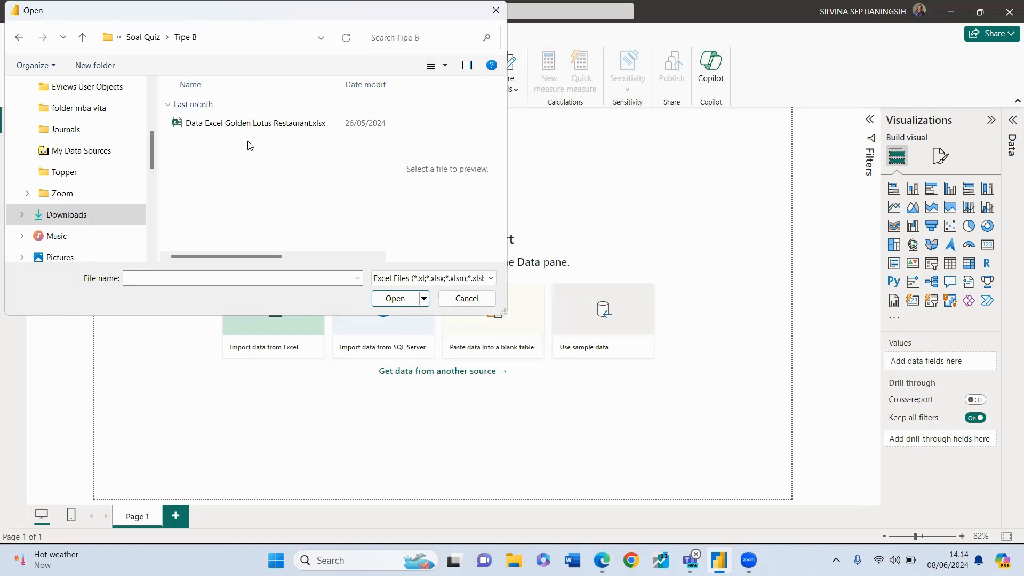
pyautogui.click(248, 124)
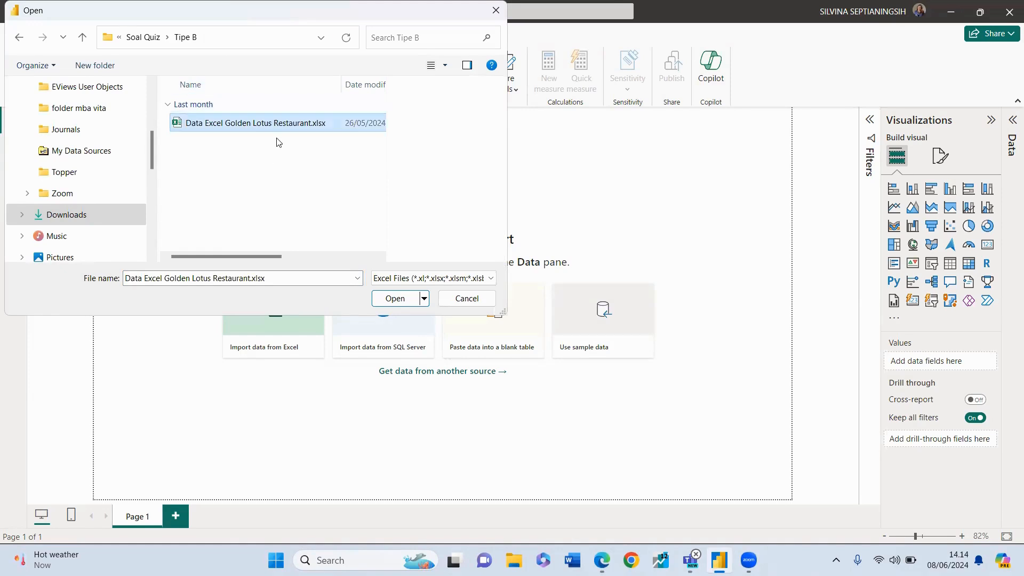
pyautogui.click(143, 37)
pyautogui.click(226, 130)
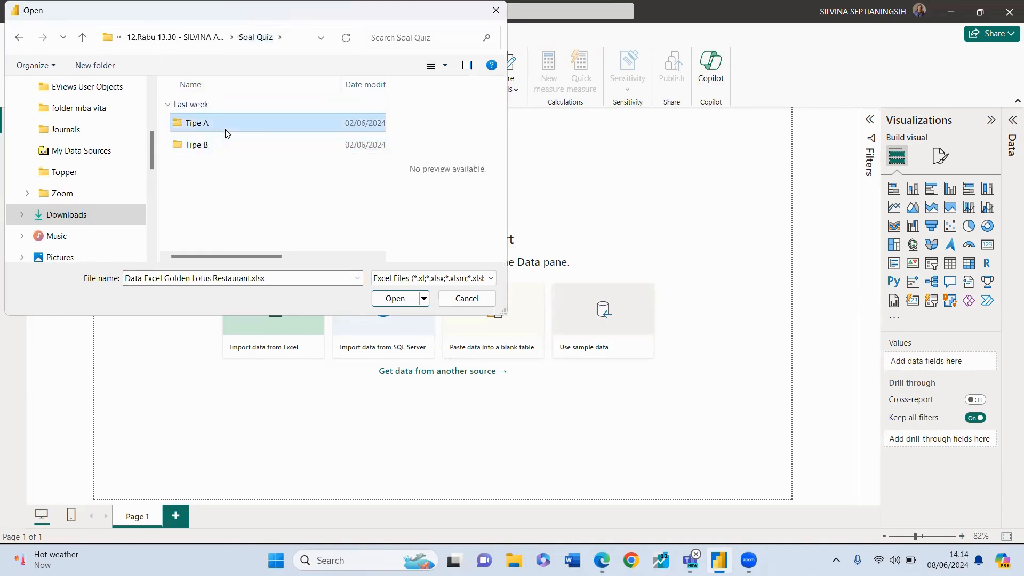
pyautogui.doubleClick(225, 134)
pyautogui.click(143, 37)
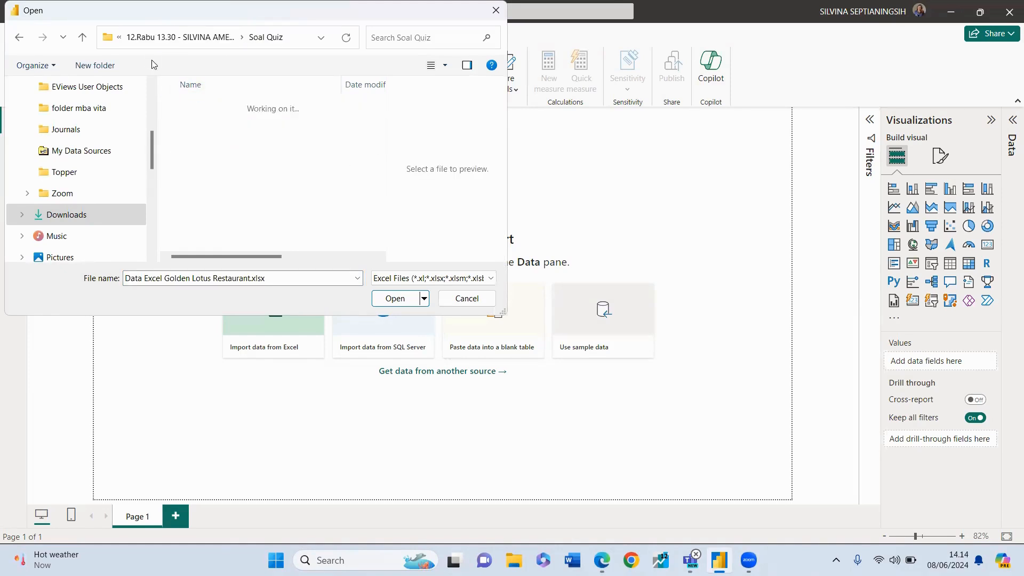
pyautogui.doubleClick(238, 142)
pyautogui.click(260, 128)
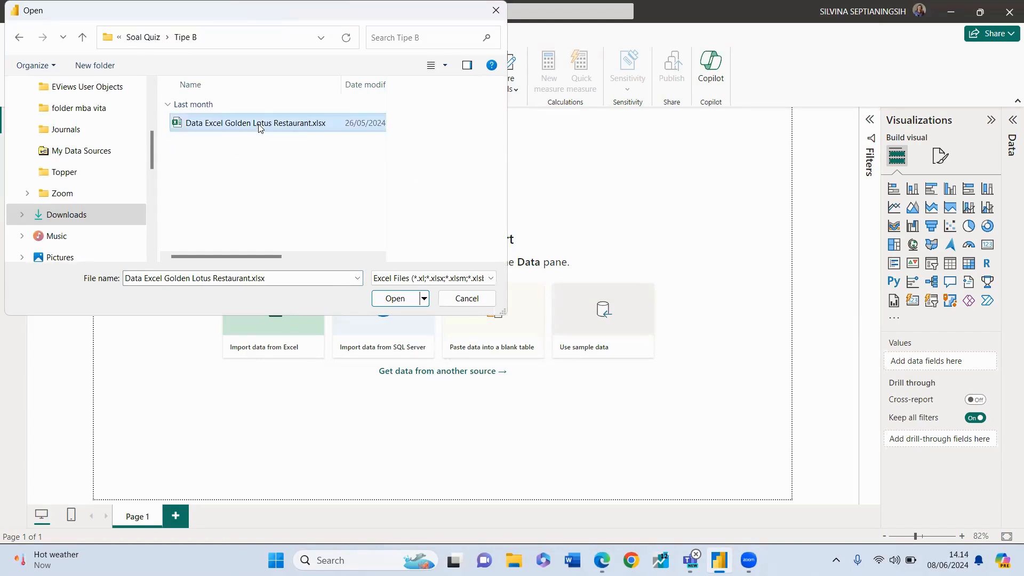
pyautogui.click(401, 299)
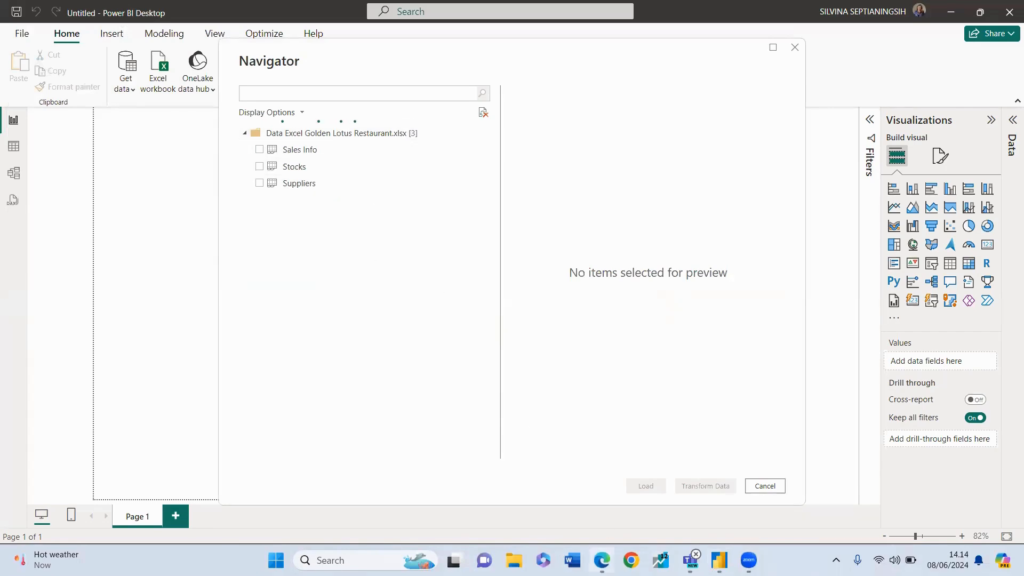
# Check the required sheets in the quiz PDF in Edge, and select Sales Info, Stocks and Suppliers for import in Power BI.
pyautogui.click(642, 525)
pyautogui.scroll(-2, 447, 175)
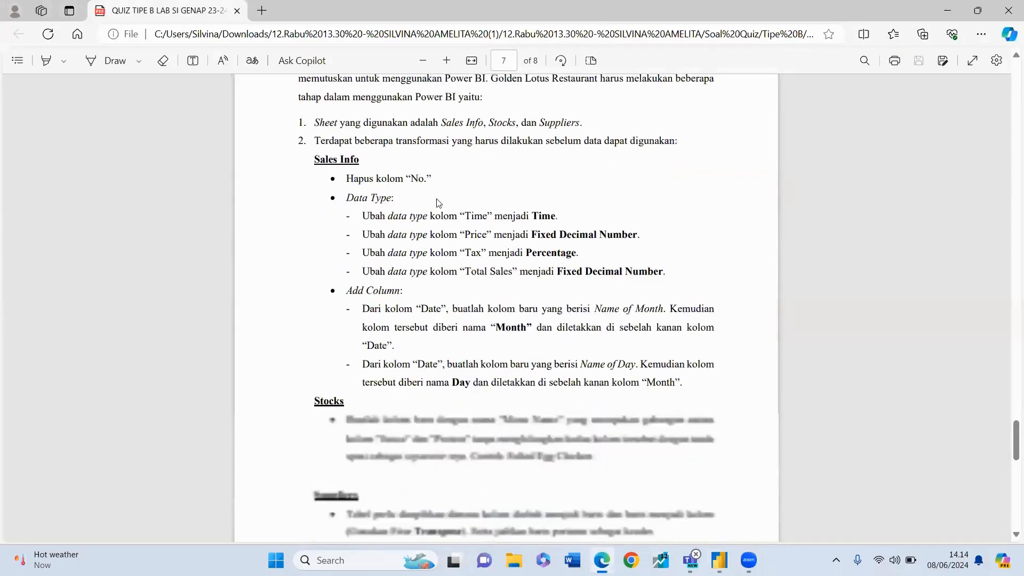
pyautogui.scroll(2, 373, 230)
pyautogui.scroll(-2, 344, 253)
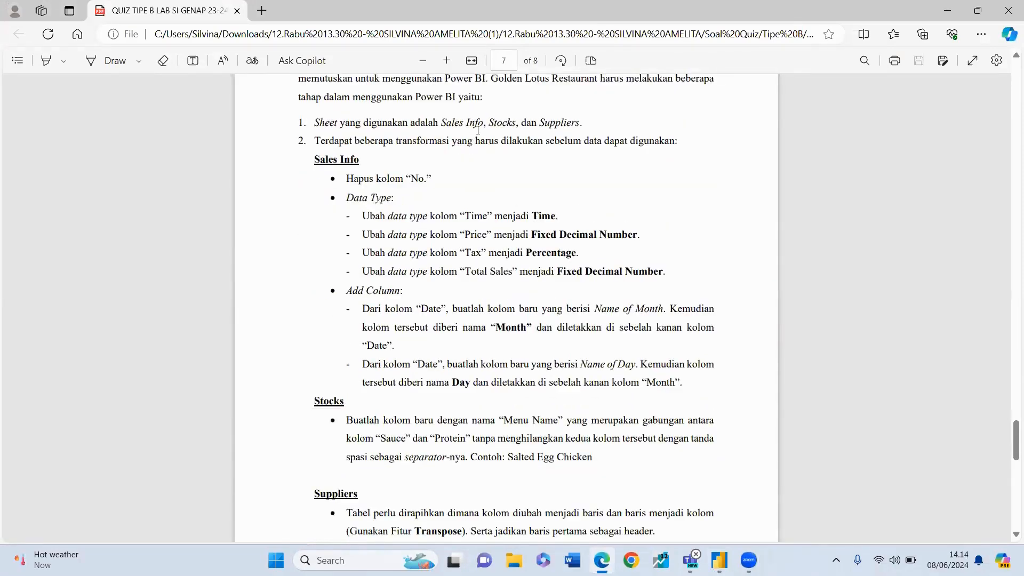
pyautogui.click(946, 10)
pyautogui.click(259, 149)
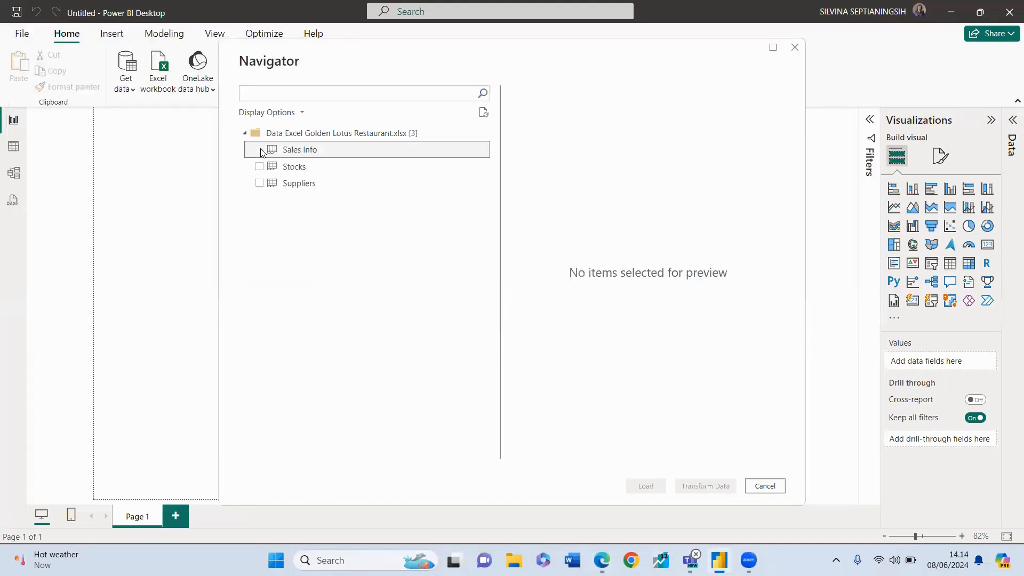
pyautogui.click(259, 167)
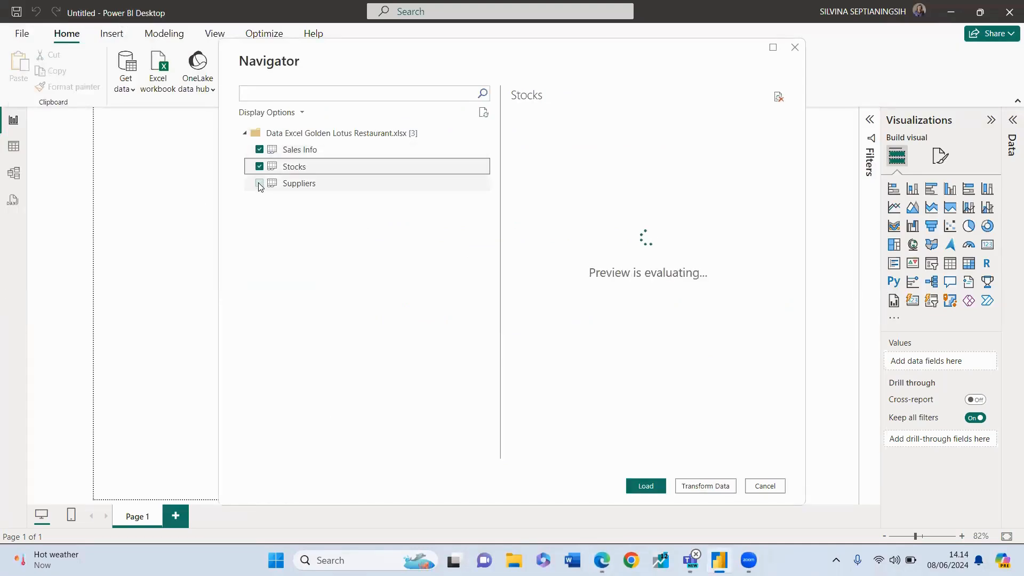
pyautogui.click(259, 184)
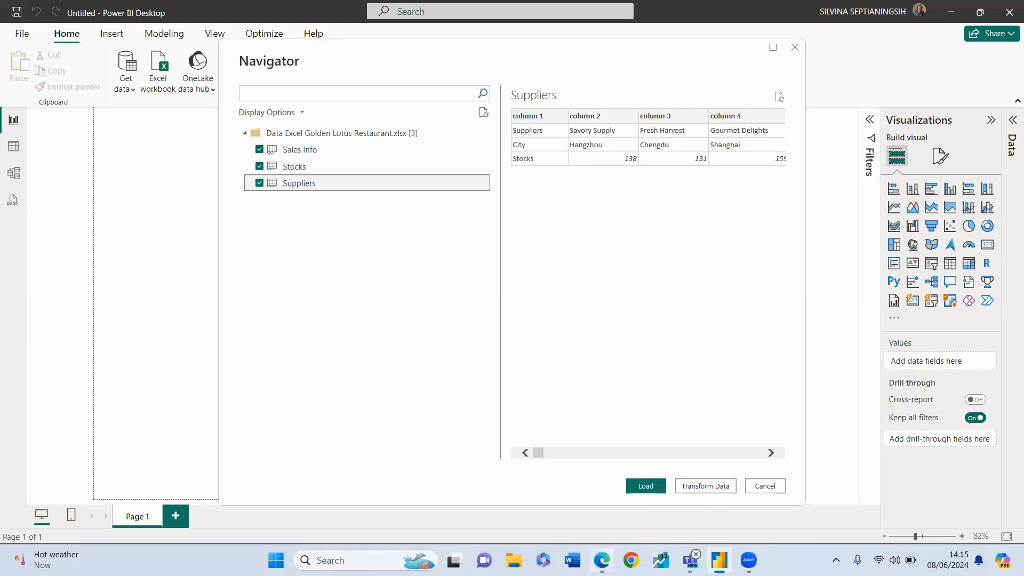
# Switch to the quiz PDF in Edge and underline the word "transformasi" in item 2 with the Draw pen.
pyautogui.hotkey('alt', 'Tab')
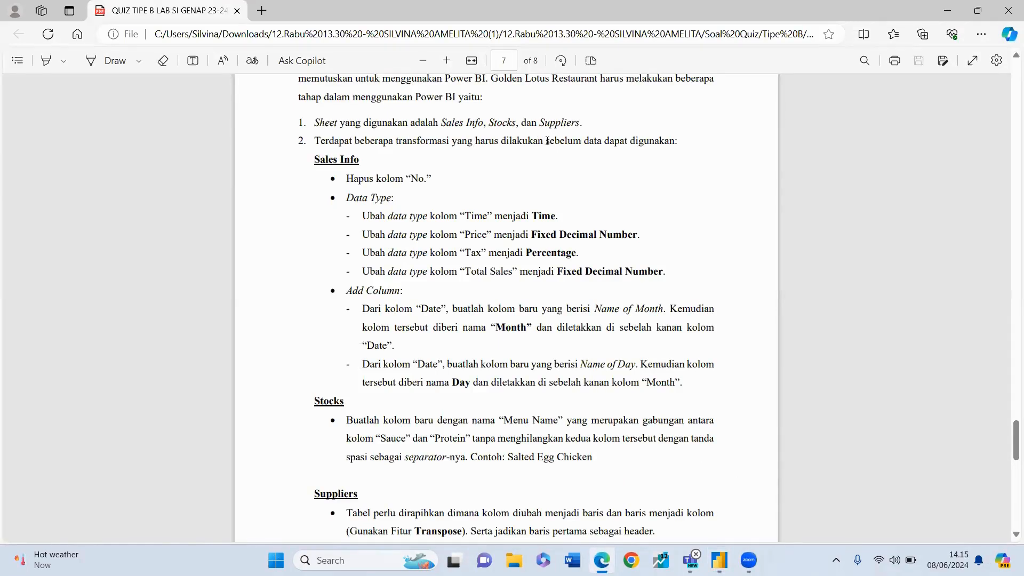
pyautogui.moveTo(398, 141); pyautogui.dragTo(453, 140)
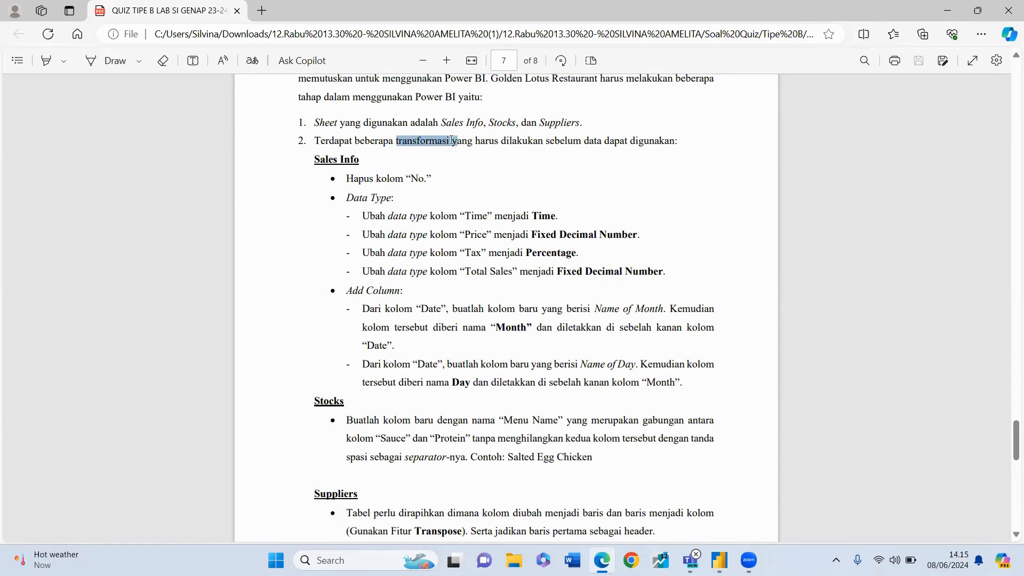
pyautogui.click(163, 62)
pyautogui.click(113, 62)
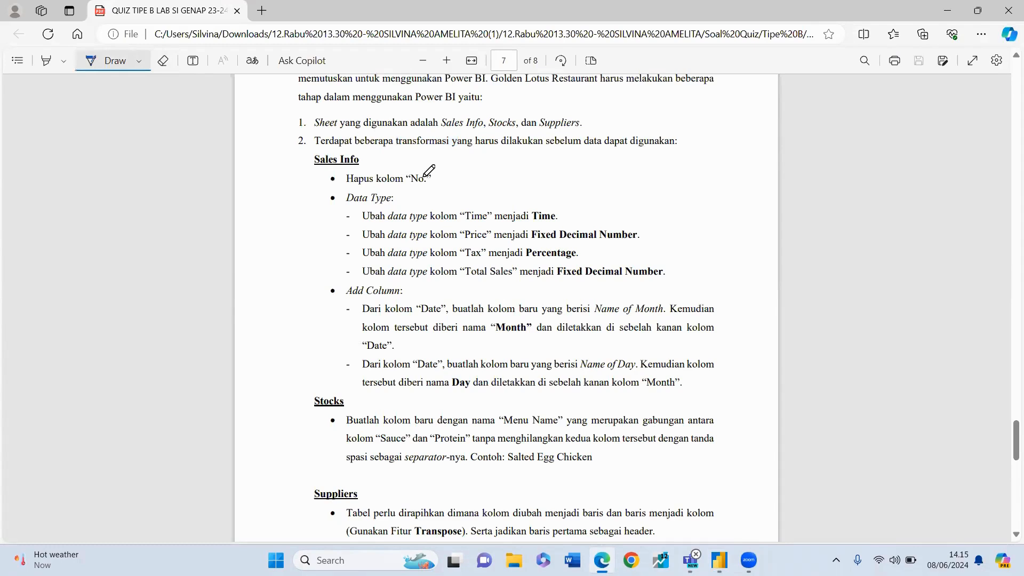
pyautogui.moveTo(391, 147); pyautogui.dragTo(450, 147)
pyautogui.click(947, 11)
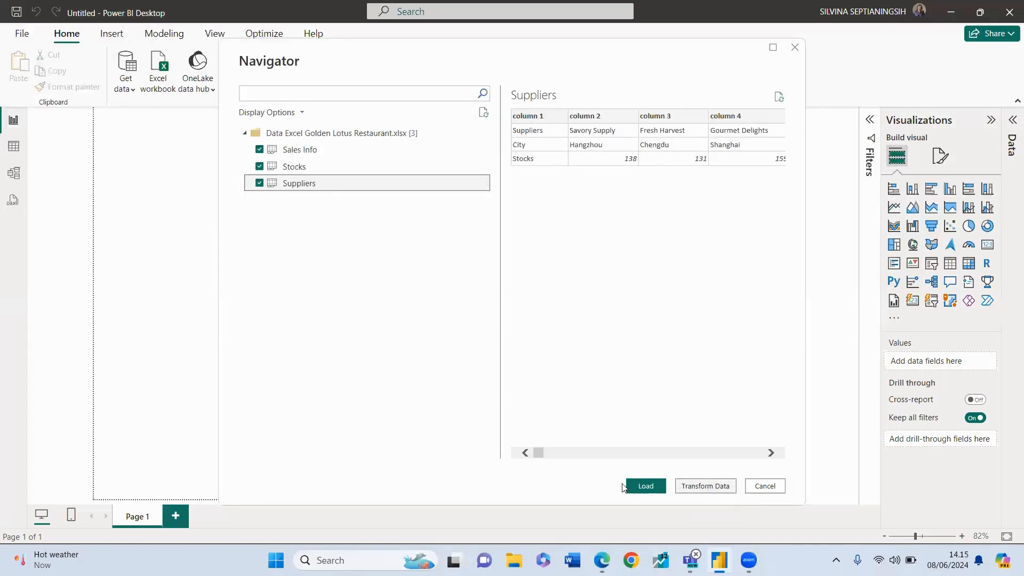
# Load the selected sheets into Power Query Editor with Transform Data and display the Sales Info query.
pyautogui.click(700, 492)
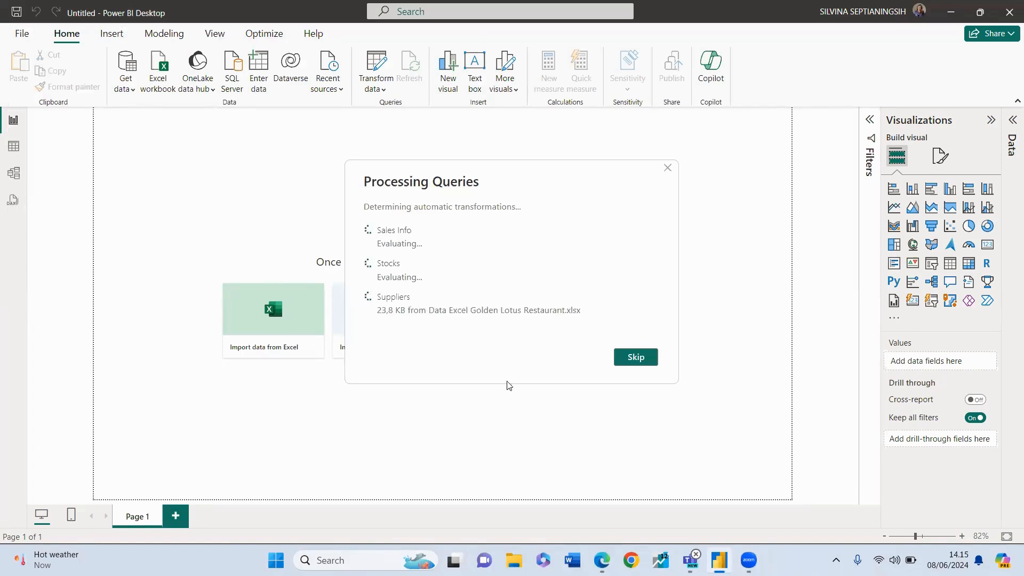
pyautogui.click(666, 169)
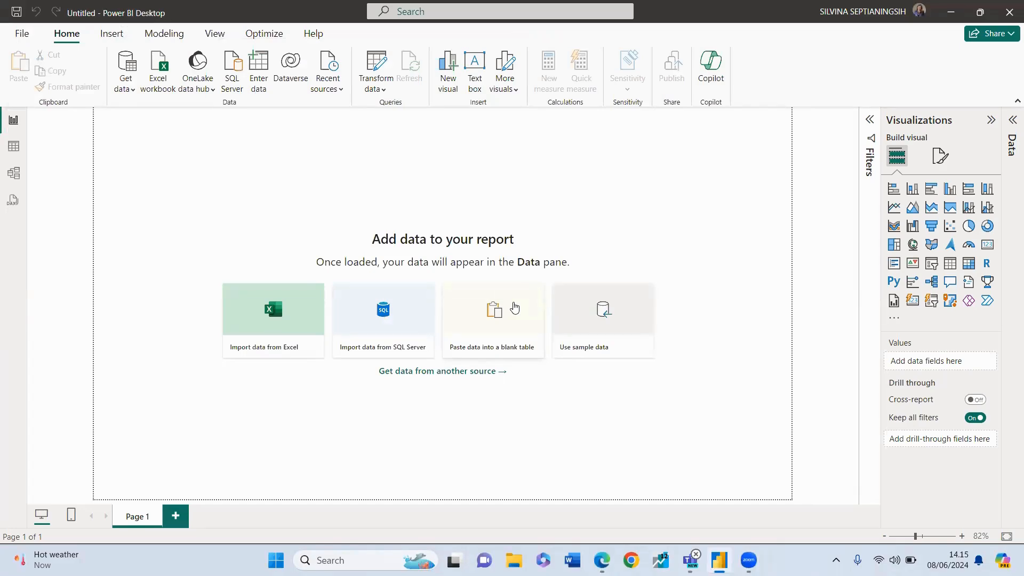
pyautogui.click(514, 307)
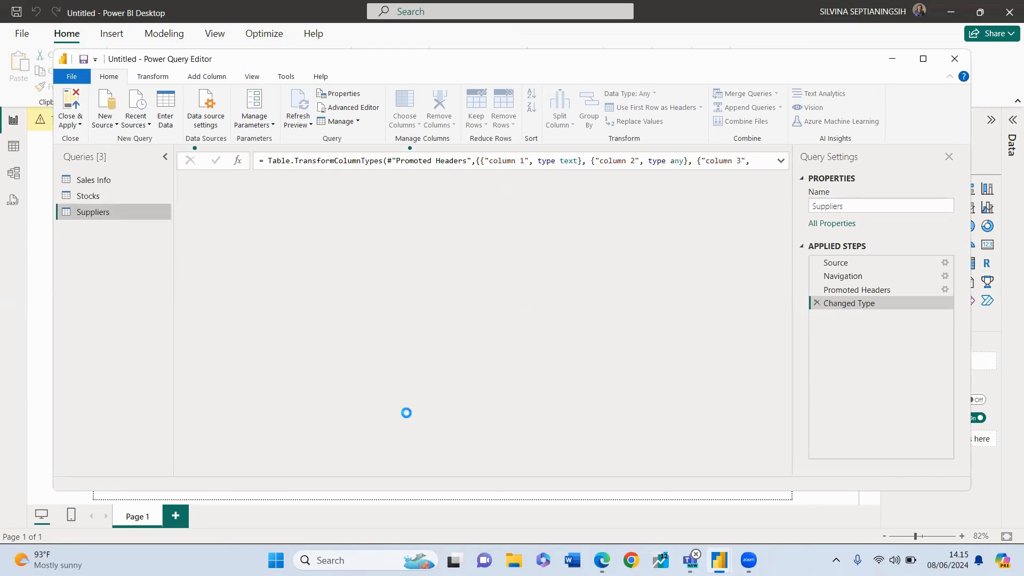
pyautogui.click(88, 179)
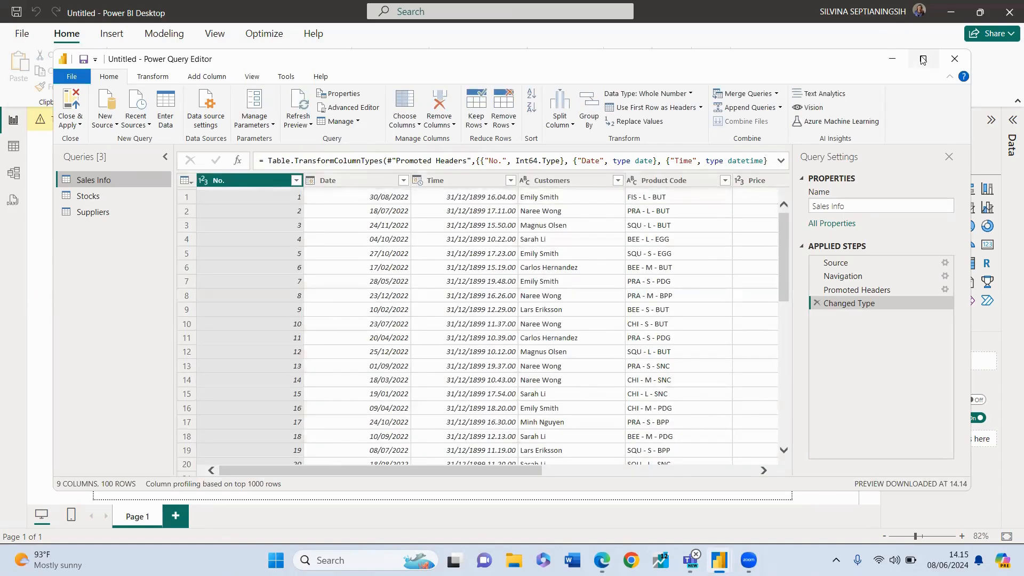
# Arrange the quiz PDF and Power Query Editor side by side, and collapse the editor's list of queries.
pyautogui.click(922, 60)
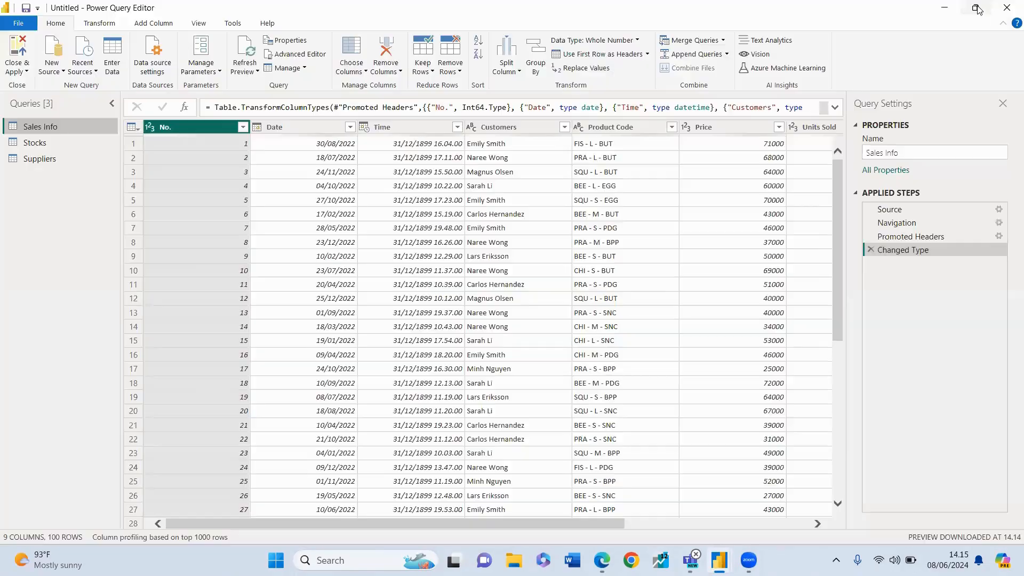
pyautogui.click(977, 8)
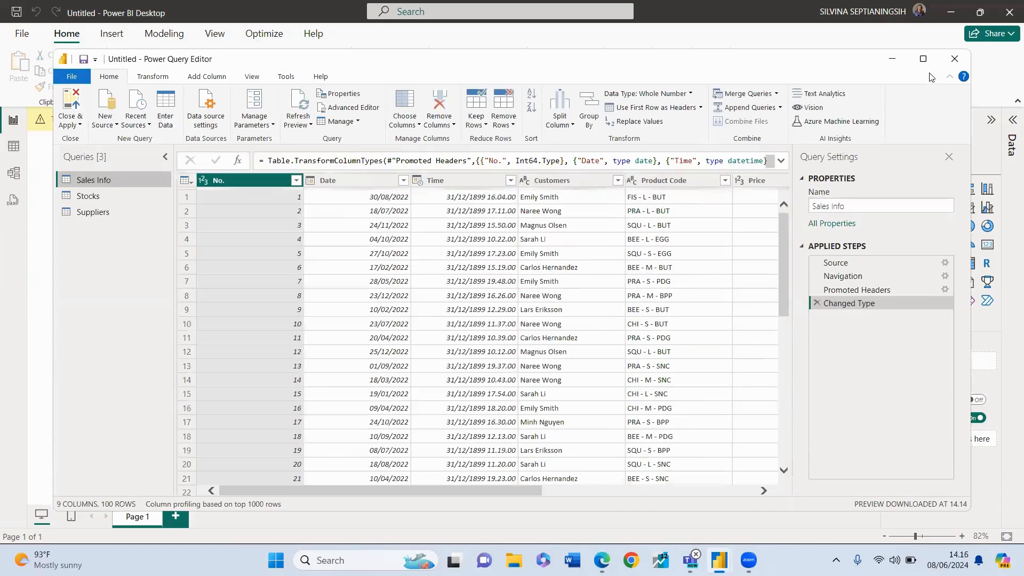
pyautogui.moveTo(924, 62)
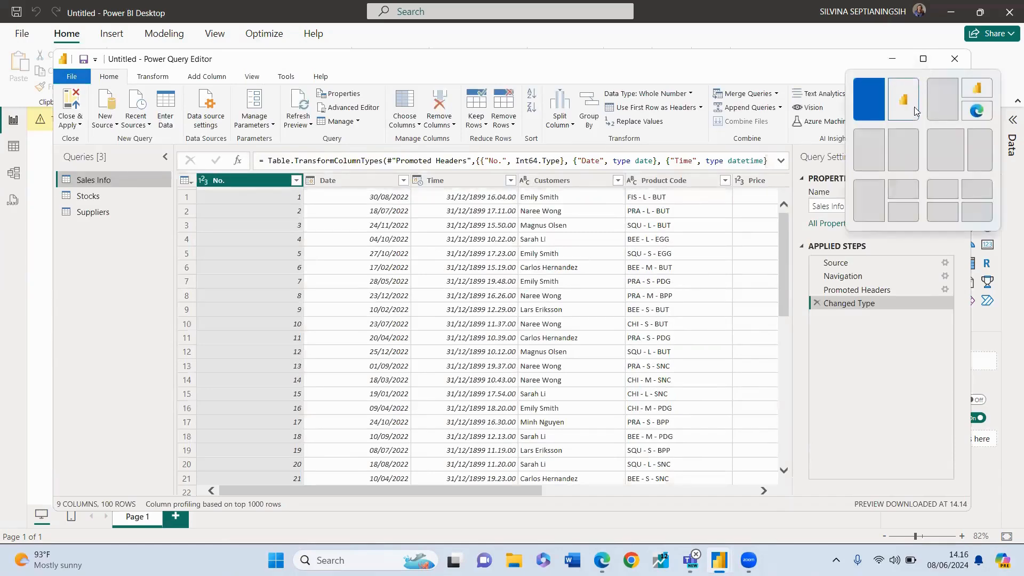
pyautogui.click(908, 146)
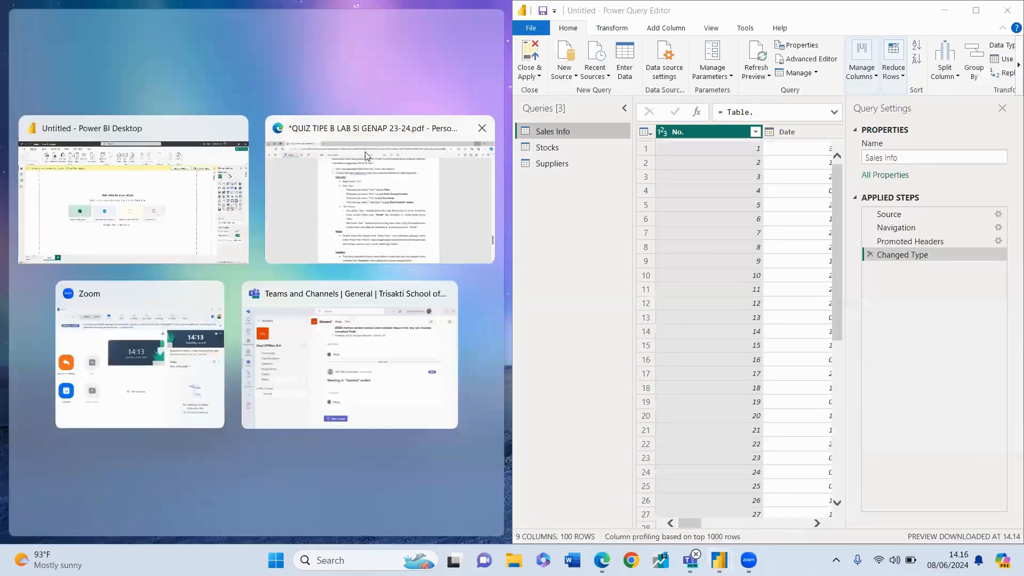
pyautogui.click(325, 201)
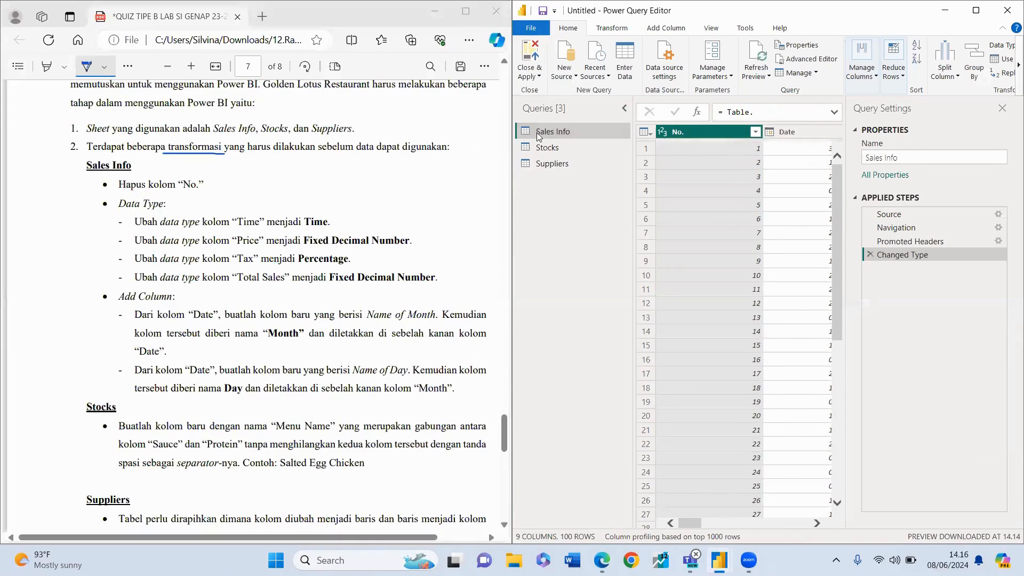
pyautogui.click(624, 108)
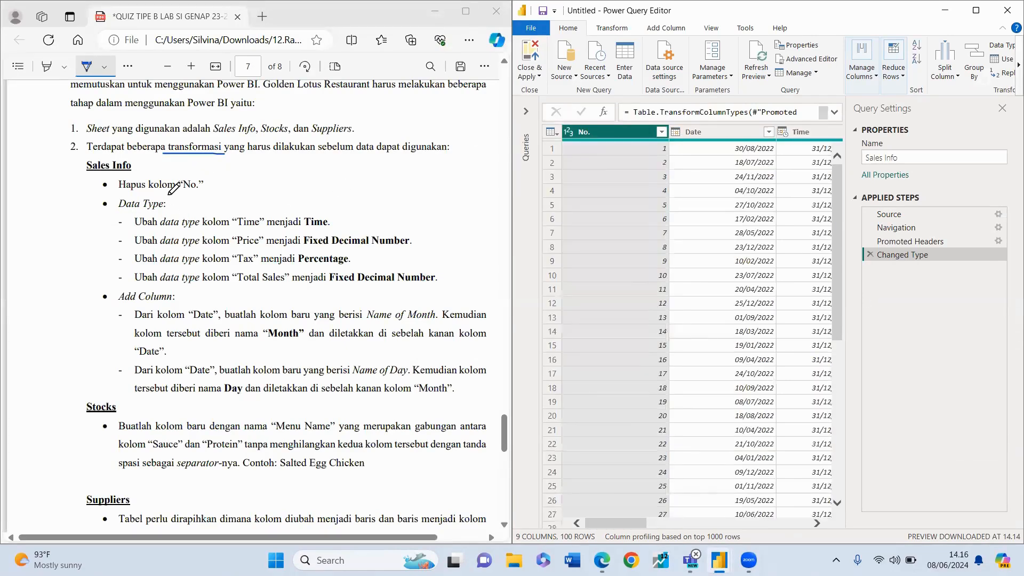
# Underline the instruction "Hapus kolom No." in the quiz PDF and remove the No. column from Sales Info.
pyautogui.moveTo(120, 191); pyautogui.dragTo(196, 191)
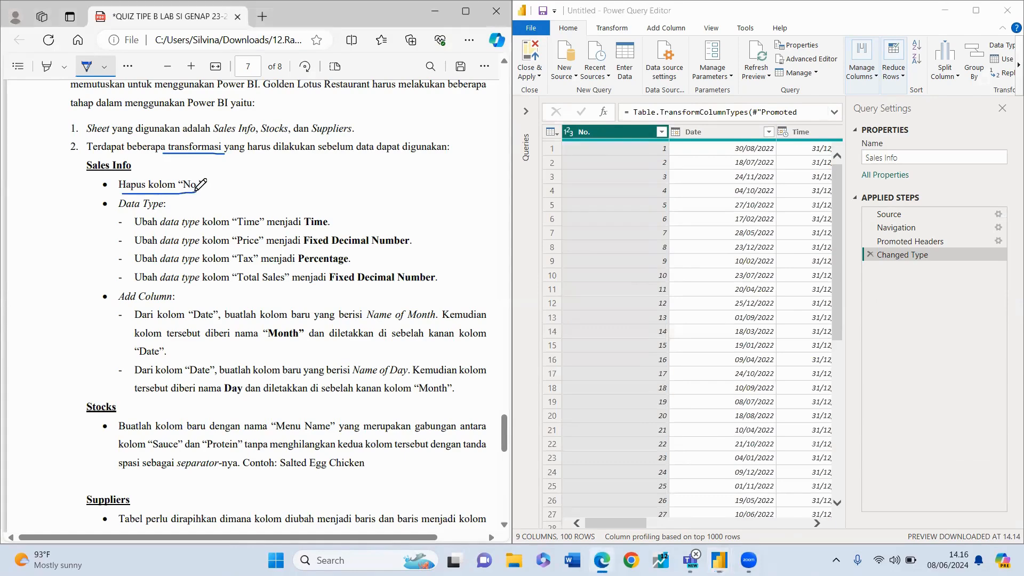
pyautogui.rightClick(608, 131)
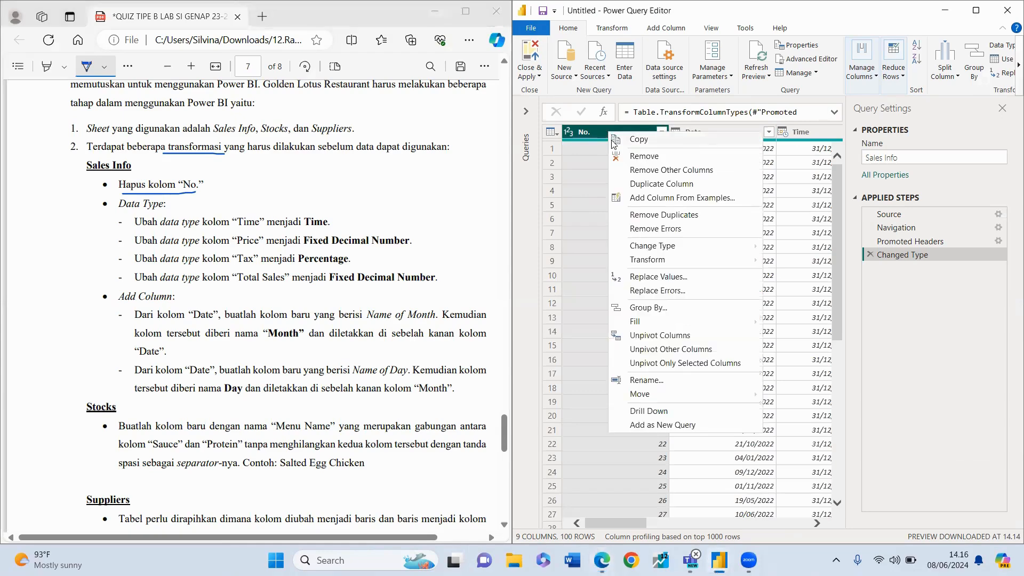
pyautogui.click(628, 160)
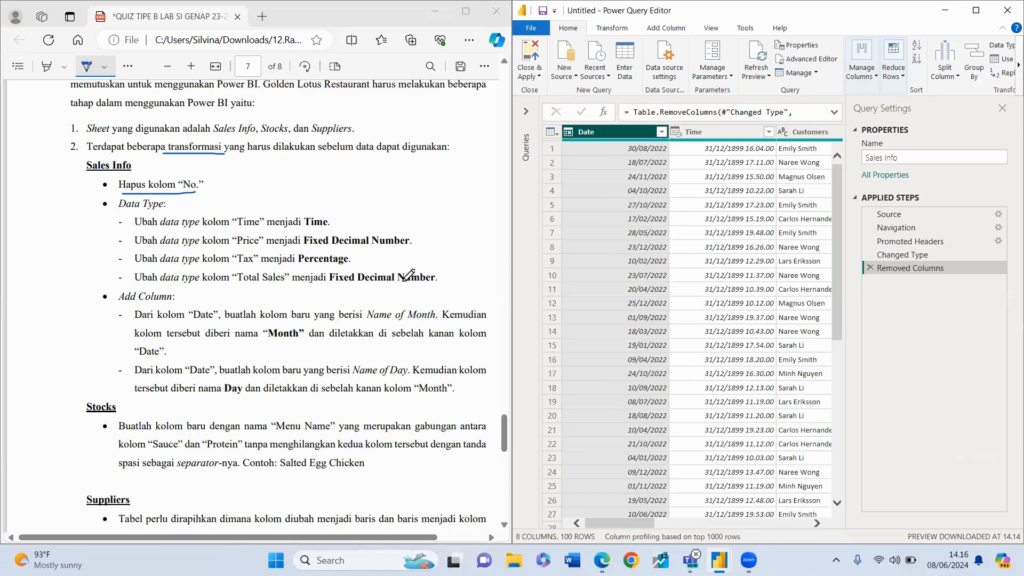
# Maximize Power Query Editor and change the Time column's data type to Time.
pyautogui.click(725, 137)
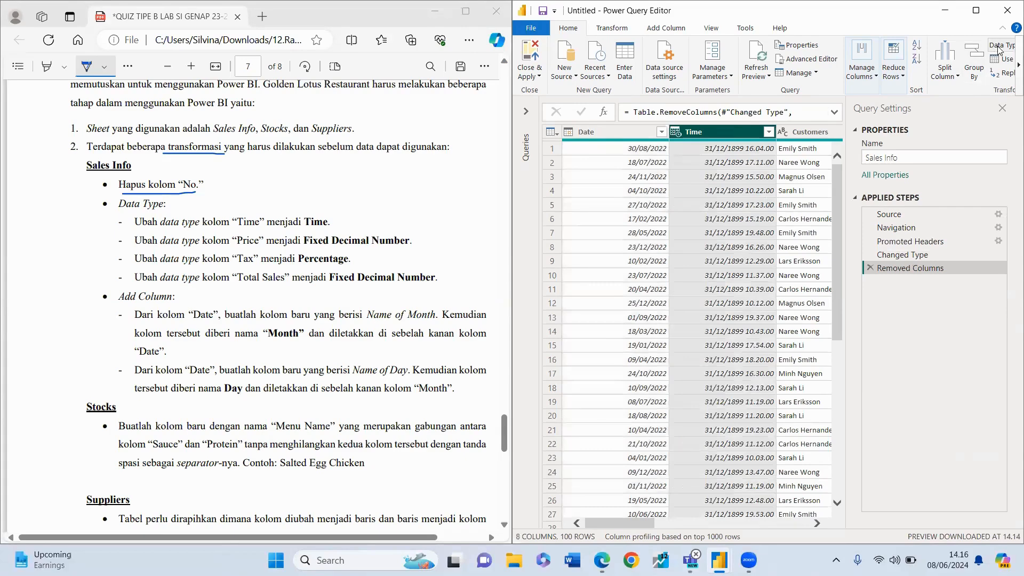
pyautogui.click(985, 19)
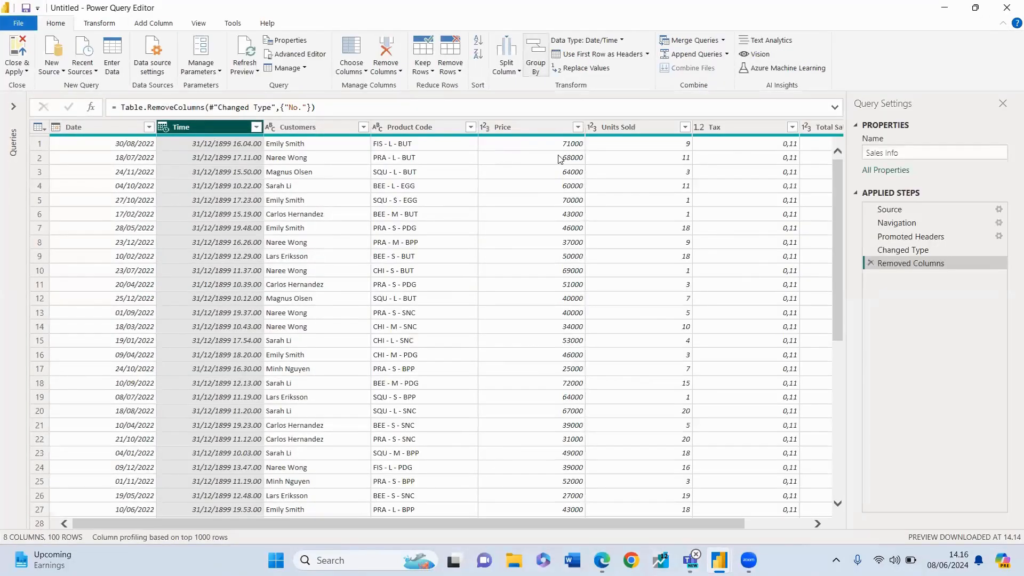
pyautogui.click(586, 40)
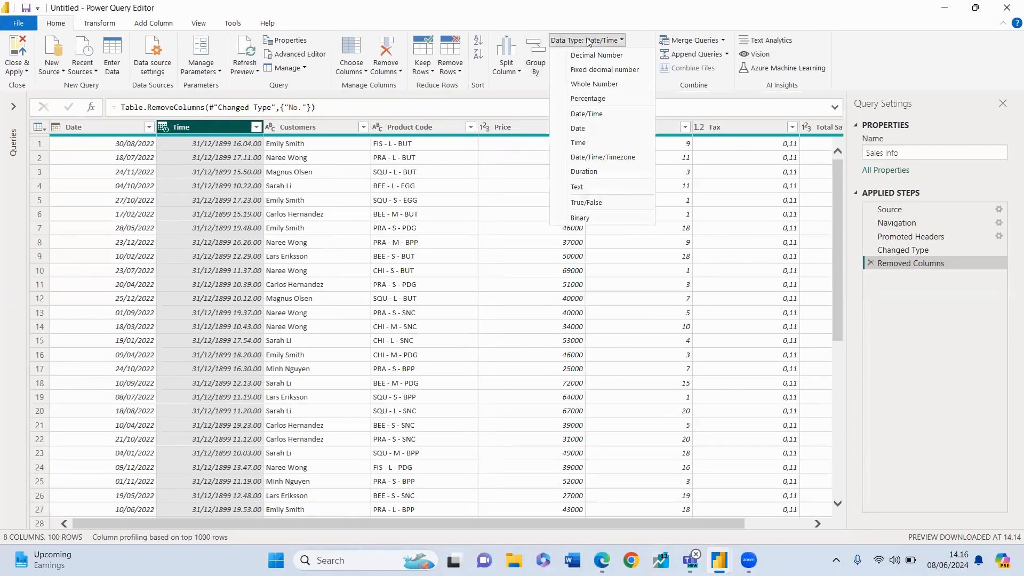
pyautogui.click(583, 144)
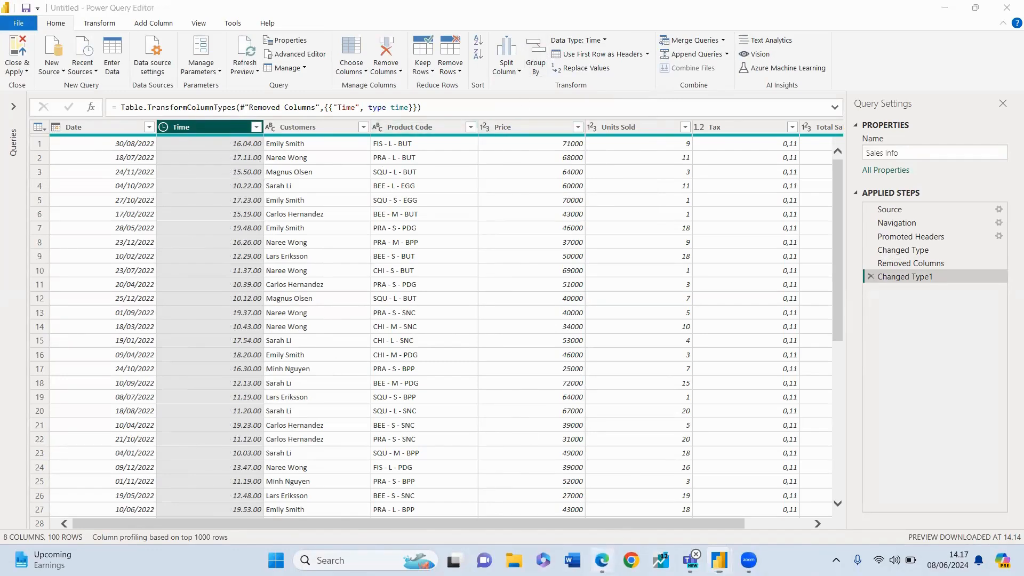
# Underline "Fixed Decimal Number" in the Price column instruction of the quiz PDF, then return to Power Query Editor.
pyautogui.click(602, 559)
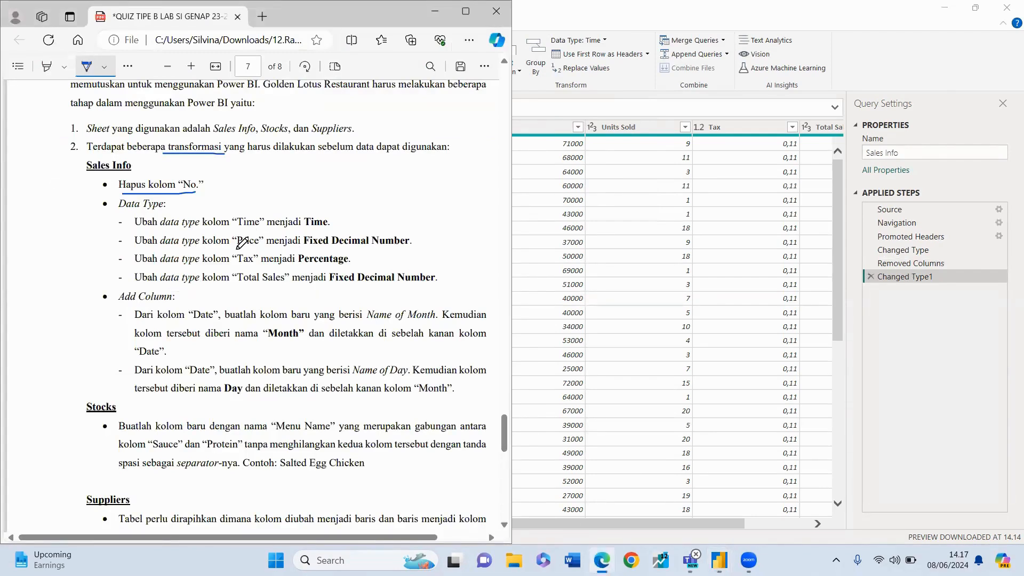
pyautogui.moveTo(387, 244); pyautogui.dragTo(412, 245)
pyautogui.click(435, 11)
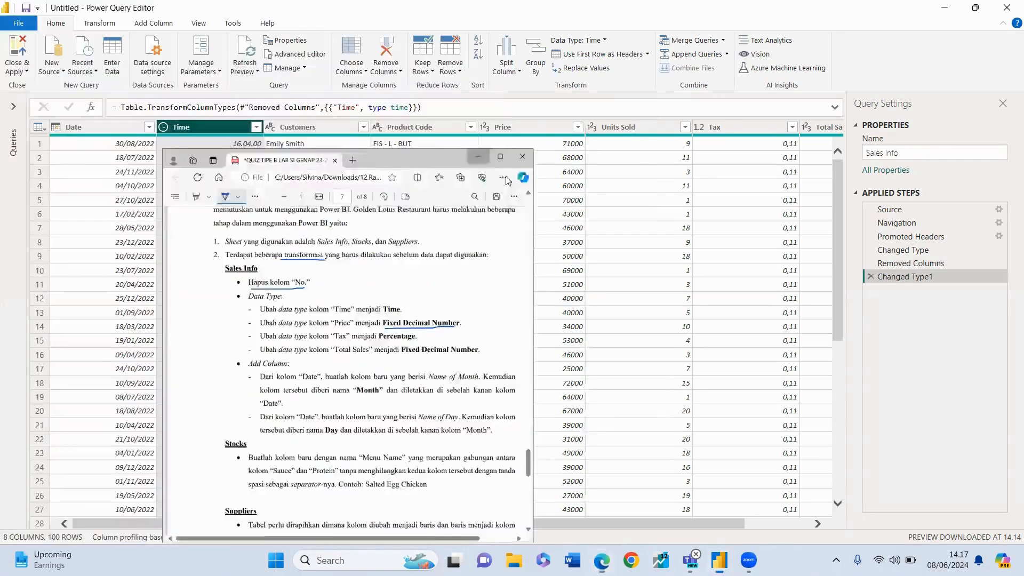
# Change the Price column's data type to Fixed decimal number.
pyautogui.click(511, 130)
pyautogui.click(594, 43)
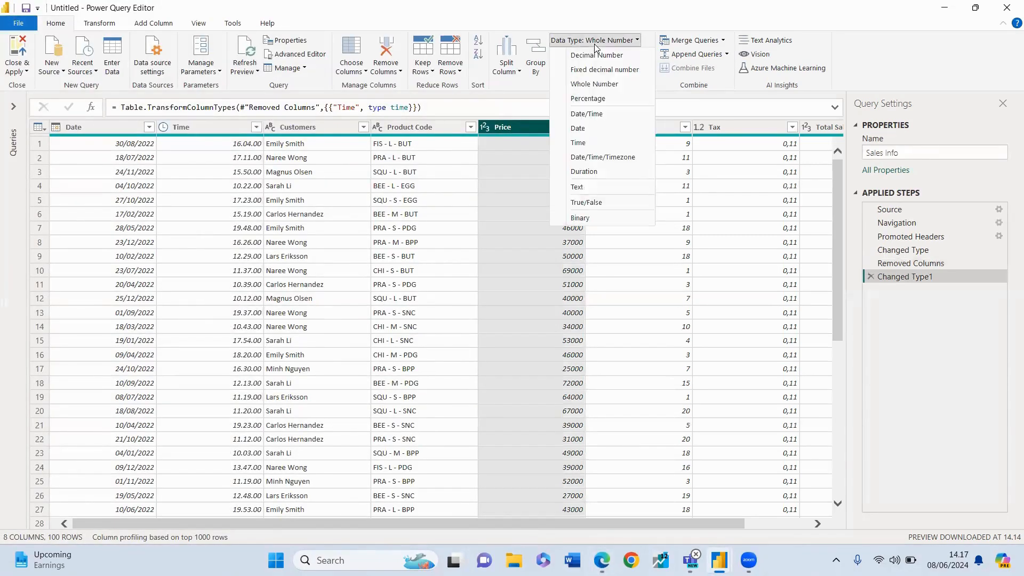
pyautogui.click(602, 70)
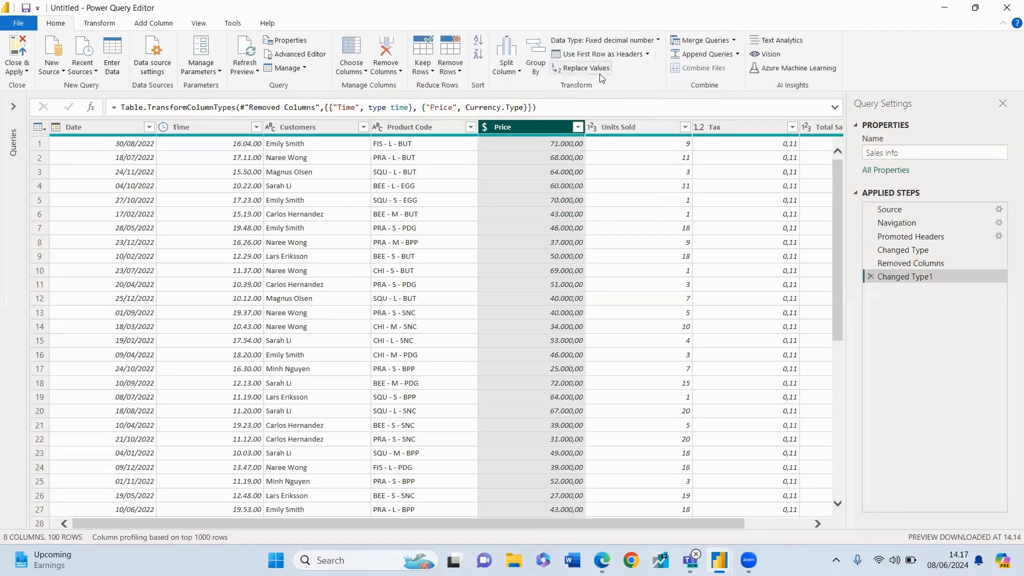
# Underline "Tax" and "Percentage" in the quiz PDF, and change the Tax column's data type to Percentage in Power Query Editor.
pyautogui.click(601, 560)
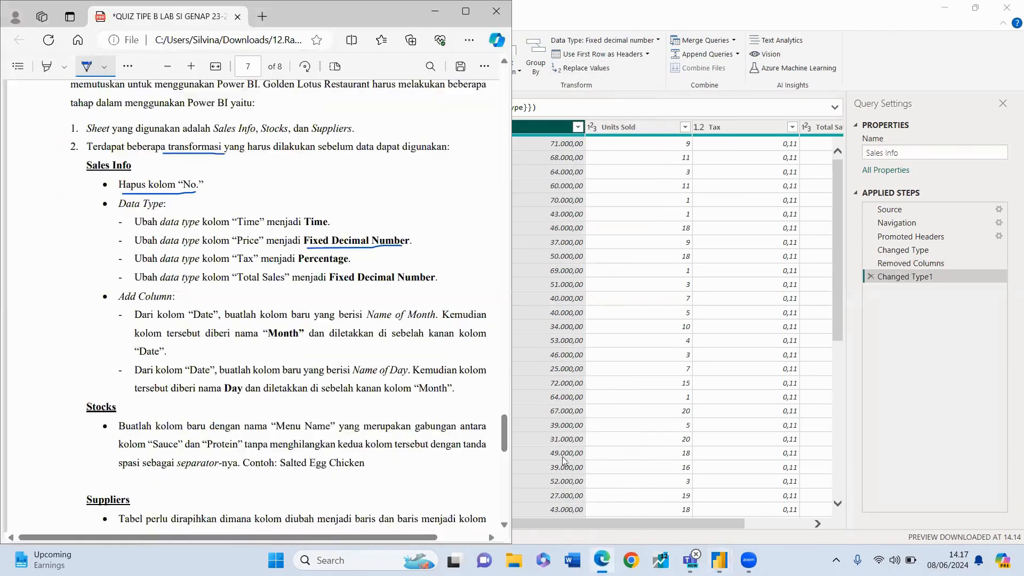
pyautogui.moveTo(238, 264); pyautogui.dragTo(351, 264)
pyautogui.click(723, 127)
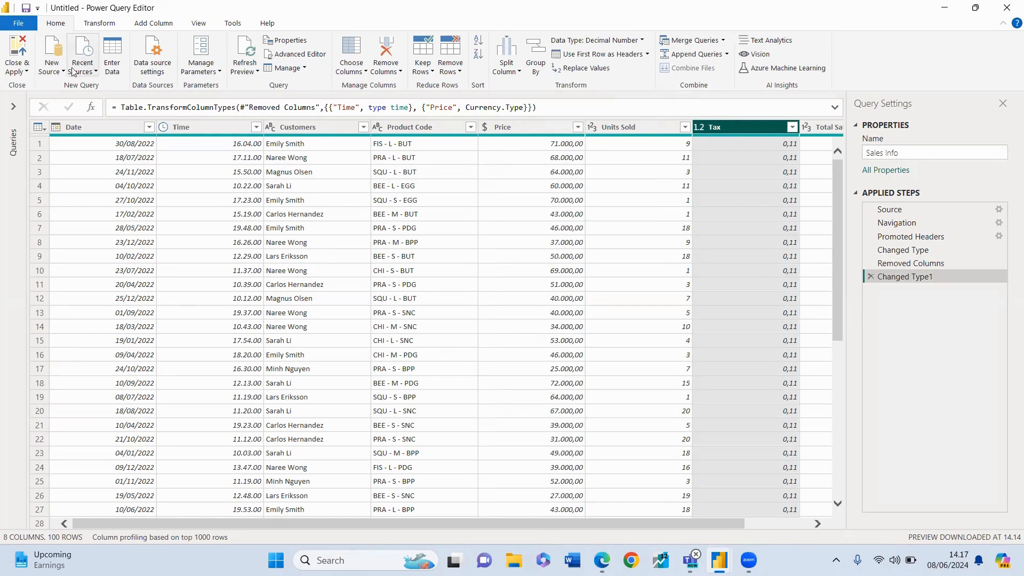
pyautogui.click(613, 45)
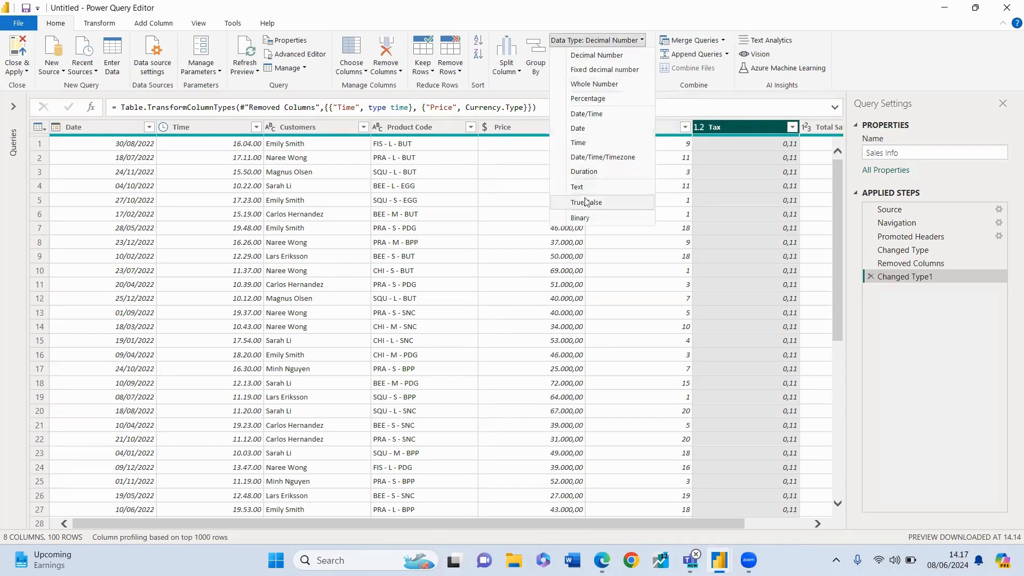
pyautogui.click(588, 98)
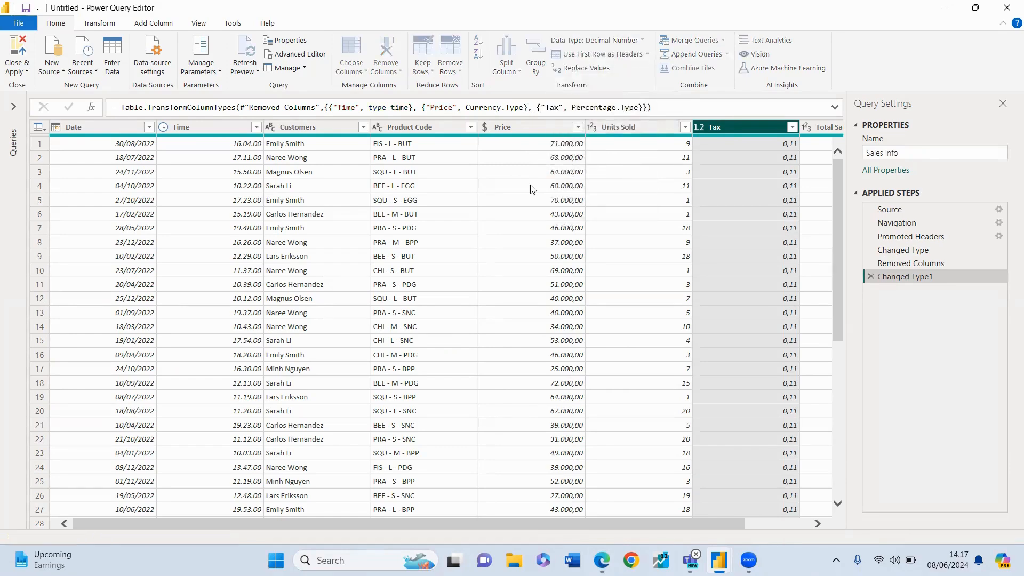
# Underline the Total Sales instruction in the quiz PDF and change the Total Sales column's data type to Fixed decimal number.
pyautogui.click(601, 560)
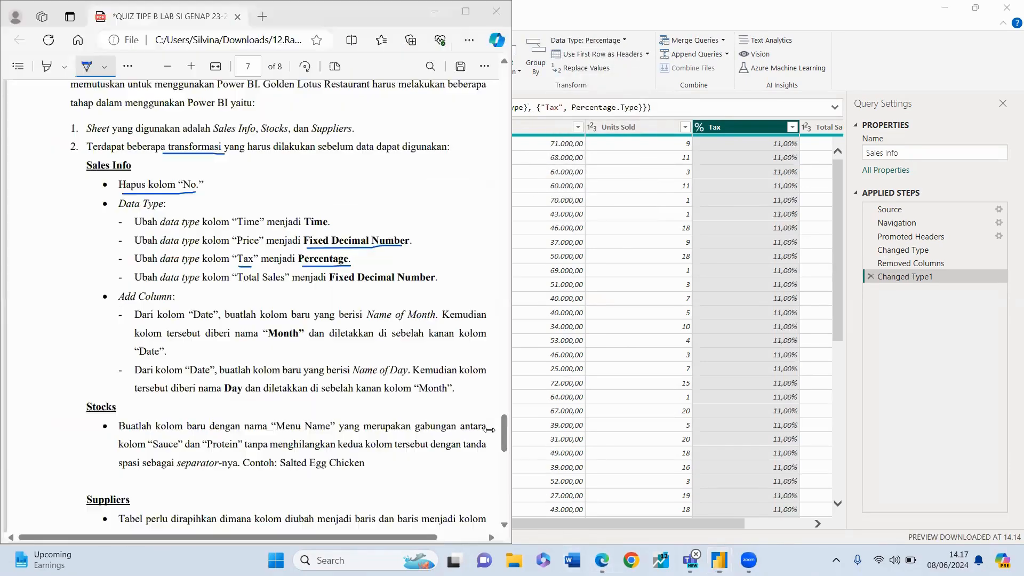
pyautogui.moveTo(240, 286); pyautogui.dragTo(424, 285)
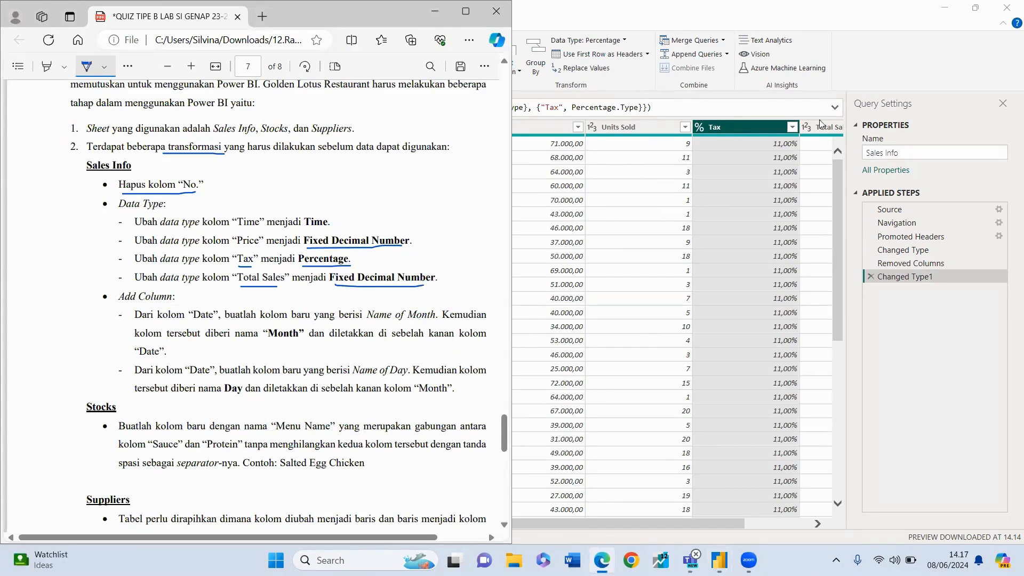
pyautogui.click(701, 102)
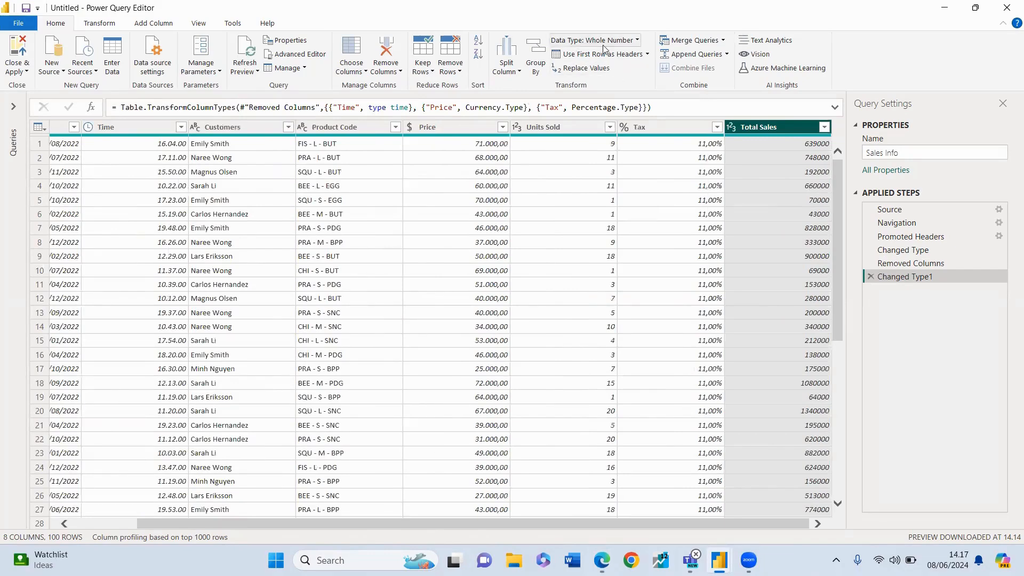
pyautogui.click(611, 42)
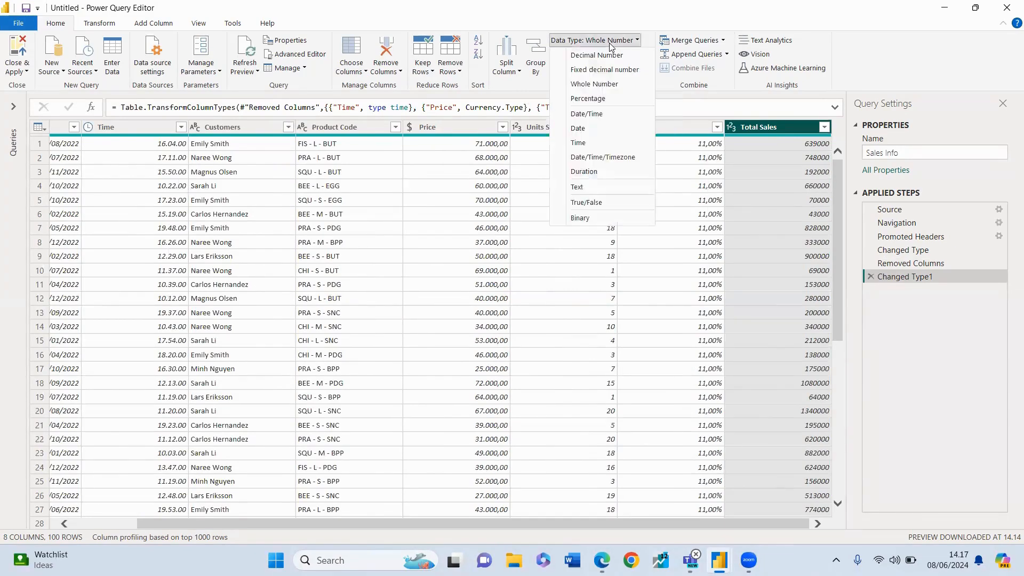
pyautogui.click(606, 70)
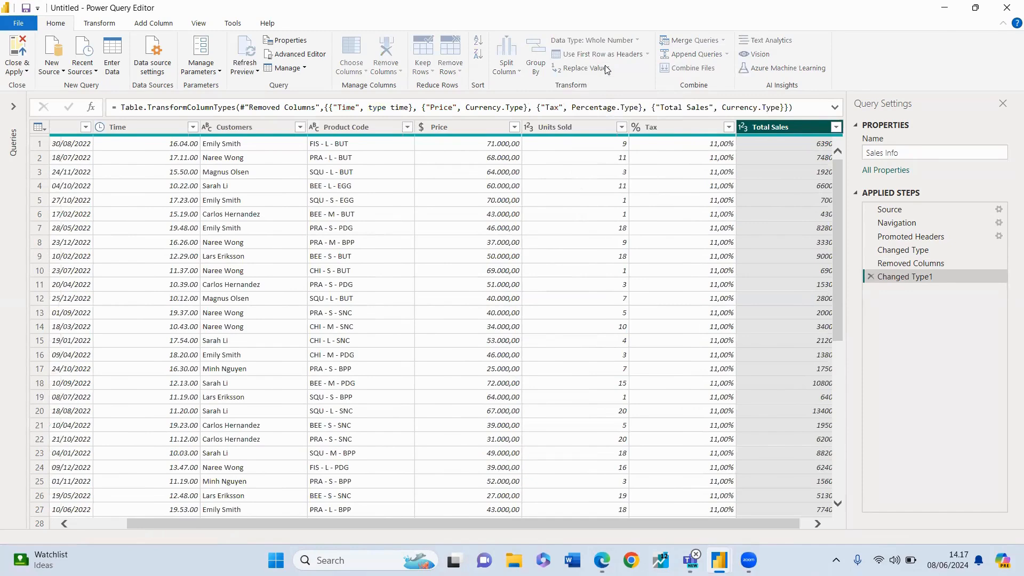
pyautogui.moveTo(608, 526); pyautogui.dragTo(553, 547)
# In the quiz PDF, tick the Sales Info bullets, circle "Add Column", and underline "Name of Month" and "Month".
pyautogui.click(602, 560)
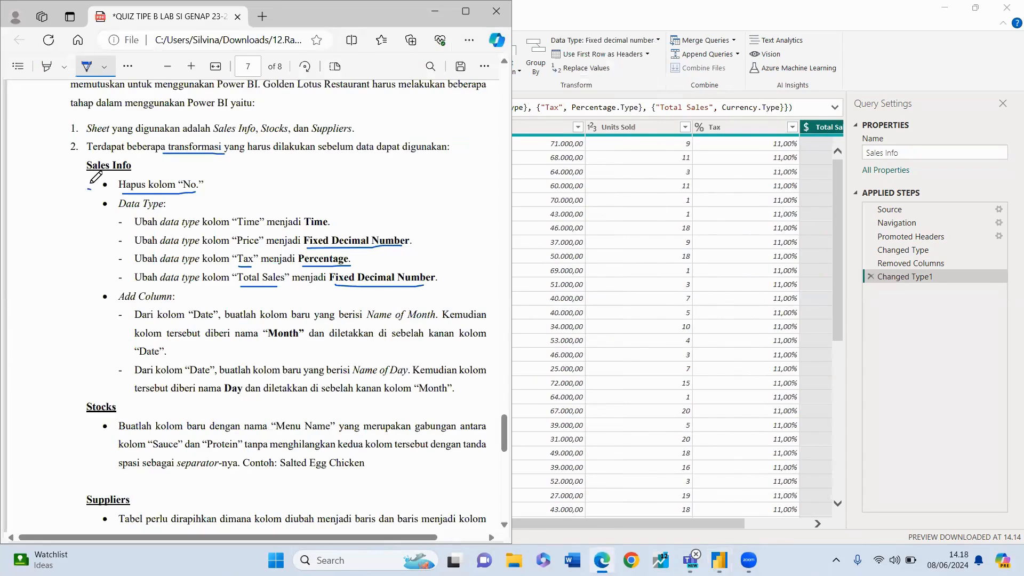
pyautogui.moveTo(91, 182); pyautogui.dragTo(87, 202)
pyautogui.moveTo(89, 293)
pyautogui.mouseDown()
pyautogui.moveTo(145, 286)
pyautogui.moveTo(116, 296)
pyautogui.moveTo(160, 306)
pyautogui.moveTo(181, 299)
pyautogui.moveTo(181, 288)
pyautogui.mouseUp()
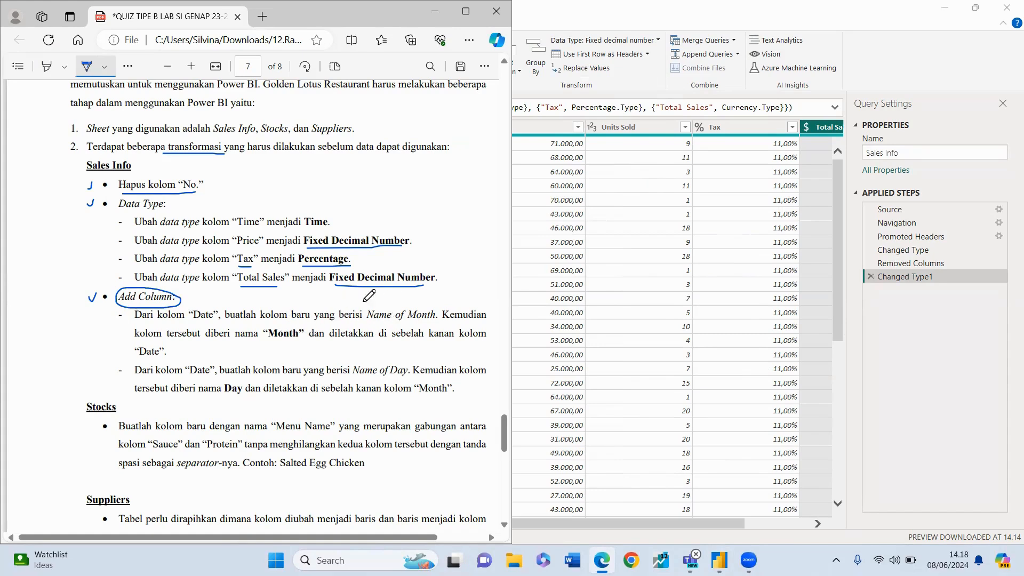
pyautogui.moveTo(366, 322); pyautogui.dragTo(435, 322)
pyautogui.moveTo(270, 341); pyautogui.dragTo(300, 342)
# Return to Power Query Editor and duplicate the Date column in Sales Info.
pyautogui.click(613, 175)
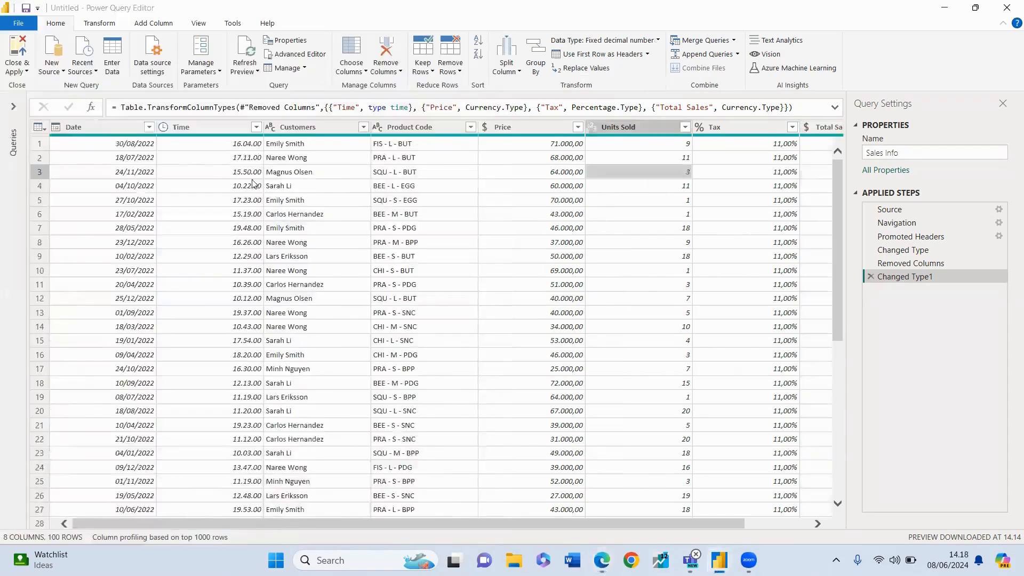
pyautogui.click(97, 127)
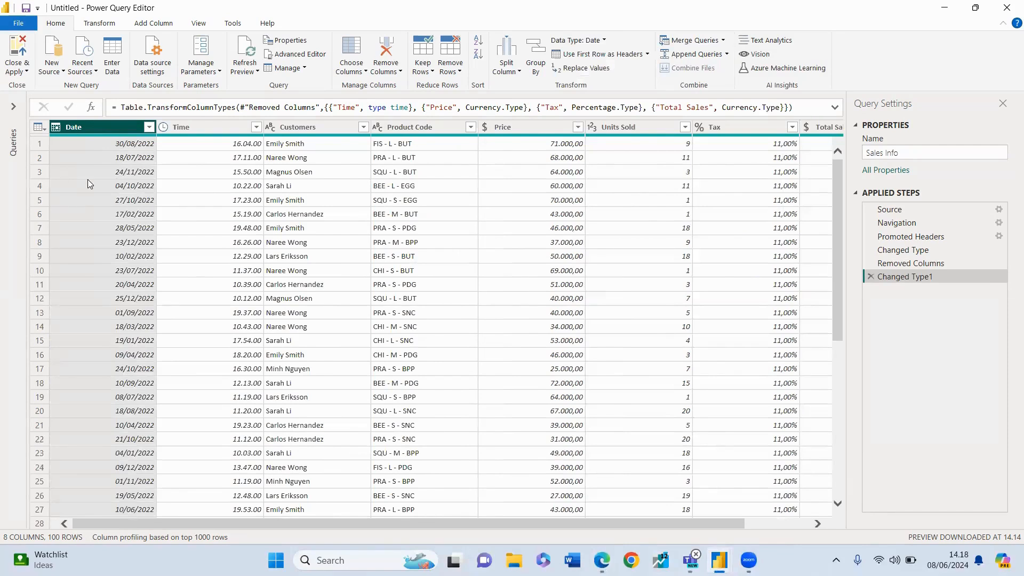
pyautogui.rightClick(92, 126)
pyautogui.press('Escape')
pyautogui.rightClick(80, 127)
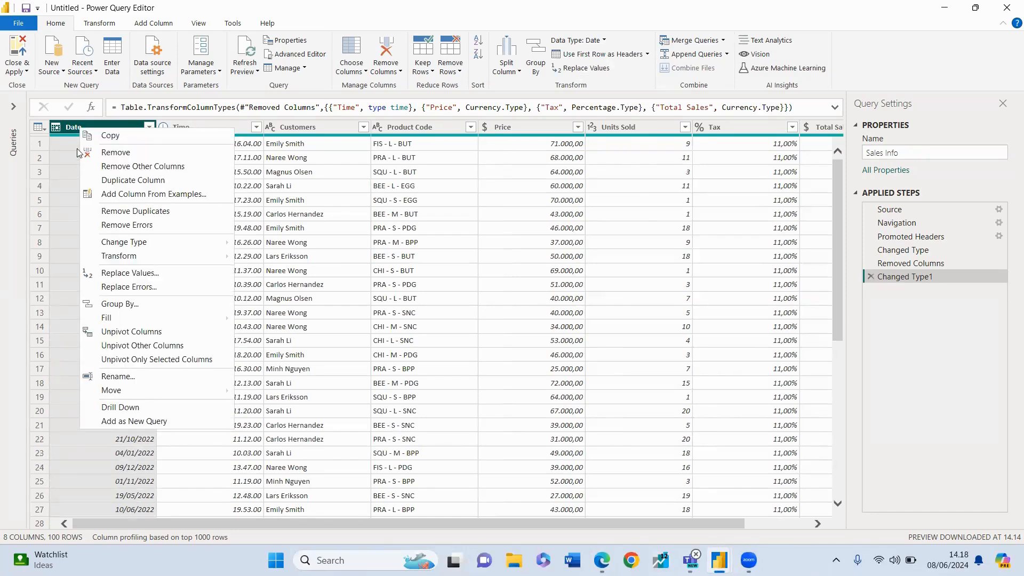
pyautogui.click(114, 184)
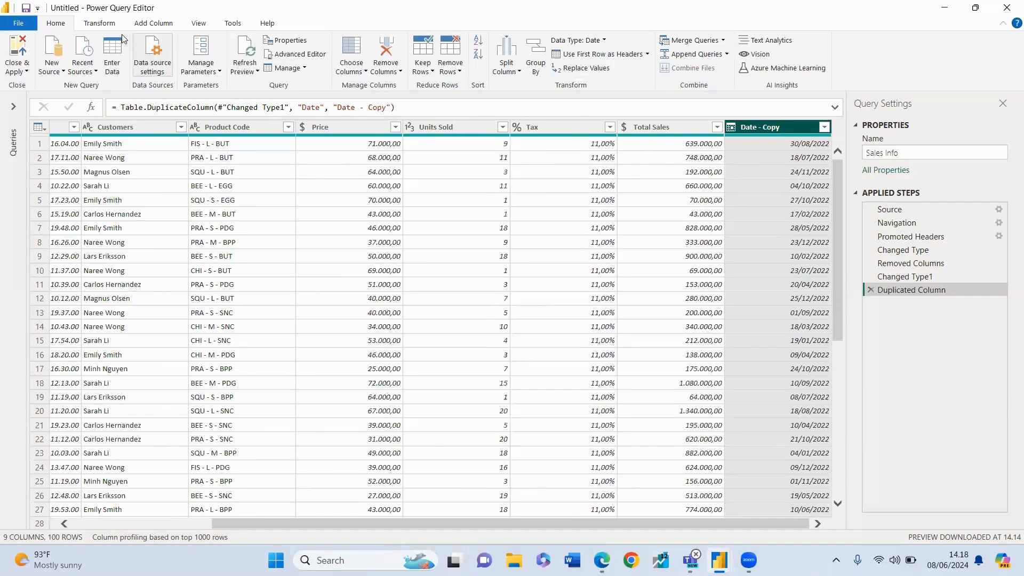
# Convert the duplicated Date column to the name of the month and rename it Month.
pyautogui.click(99, 23)
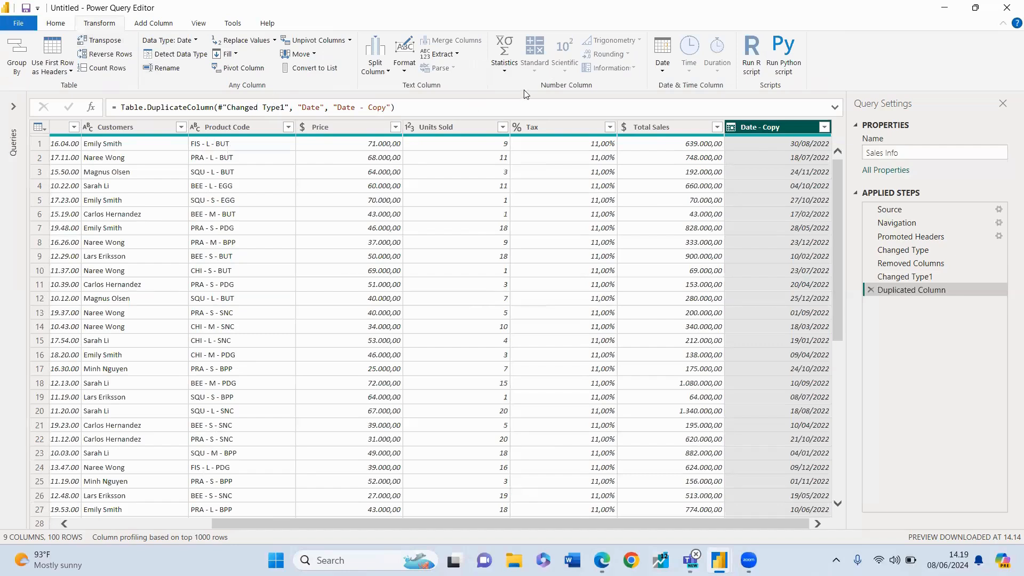
pyautogui.click(662, 68)
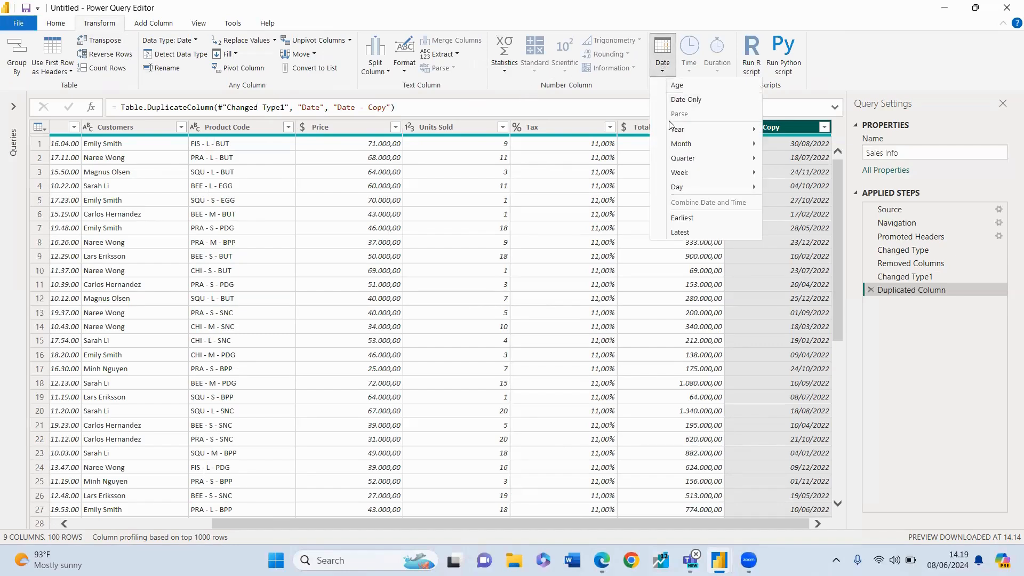
pyautogui.moveTo(686, 147)
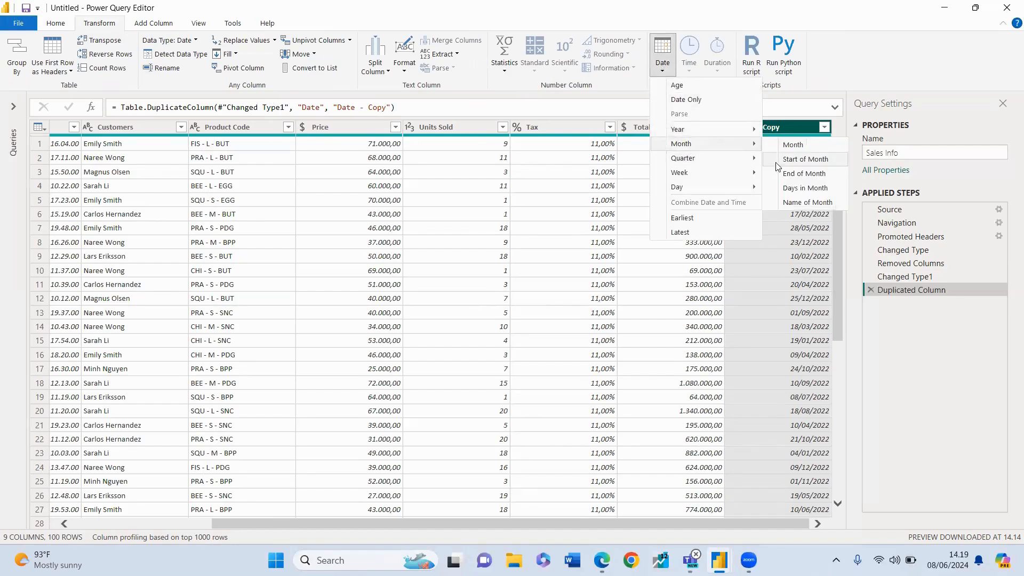
pyautogui.click(800, 203)
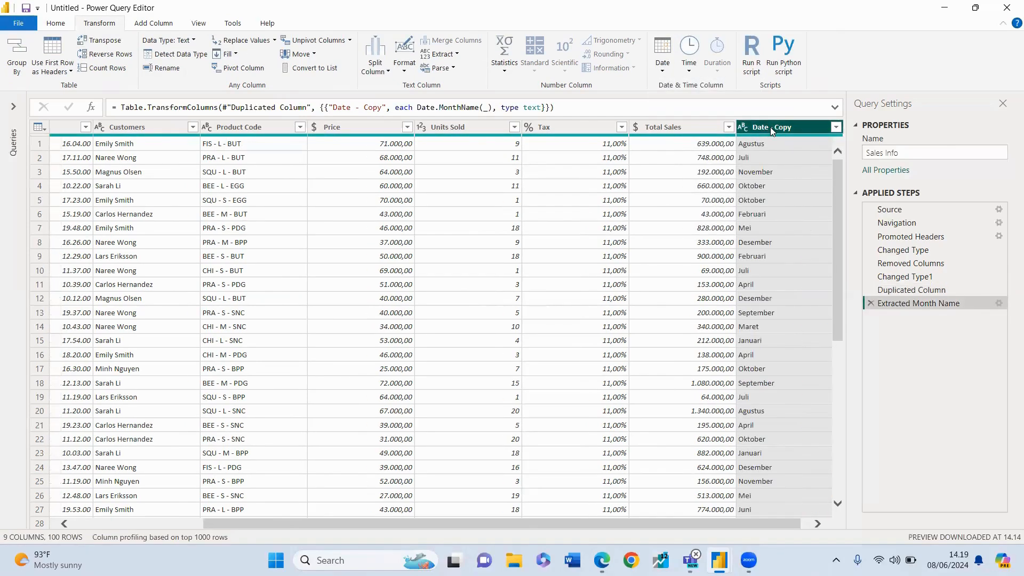
pyautogui.doubleClick(787, 127)
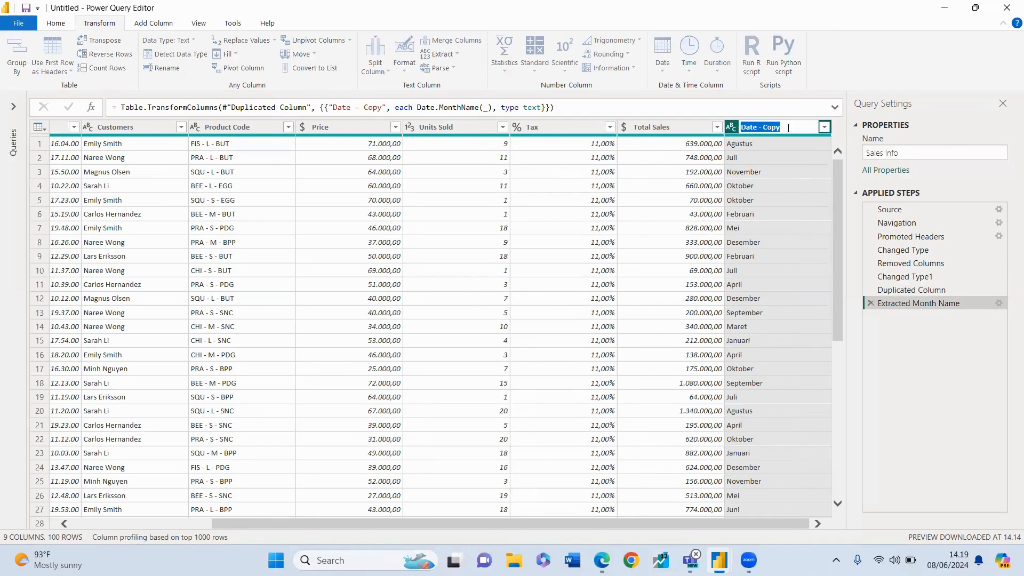
pyautogui.write('Month')
pyautogui.press('Return')
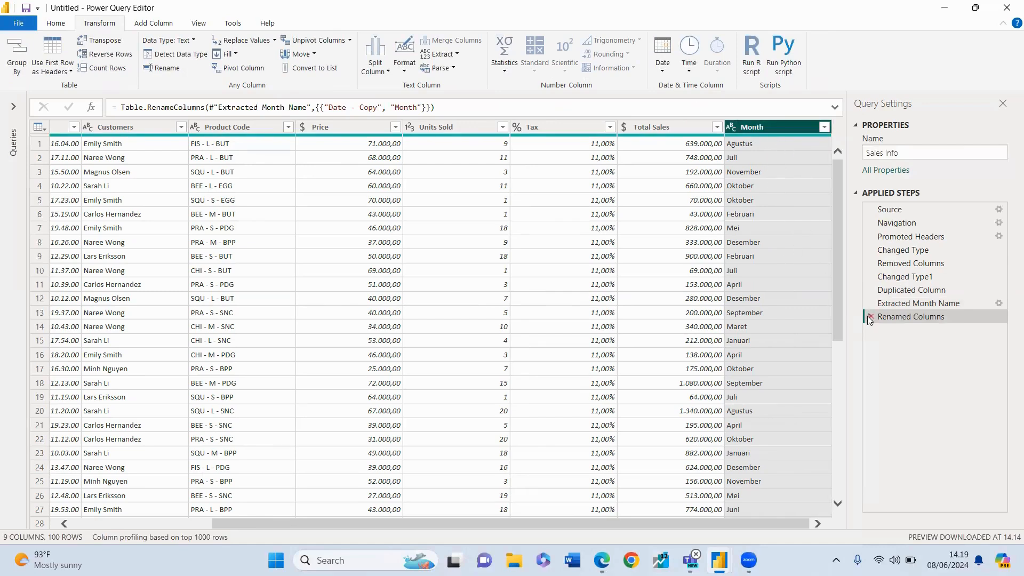
# Add a new column from the Date column containing the Name of Month, as an alternative to duplicating it.
pyautogui.moveTo(661, 527); pyautogui.dragTo(455, 523)
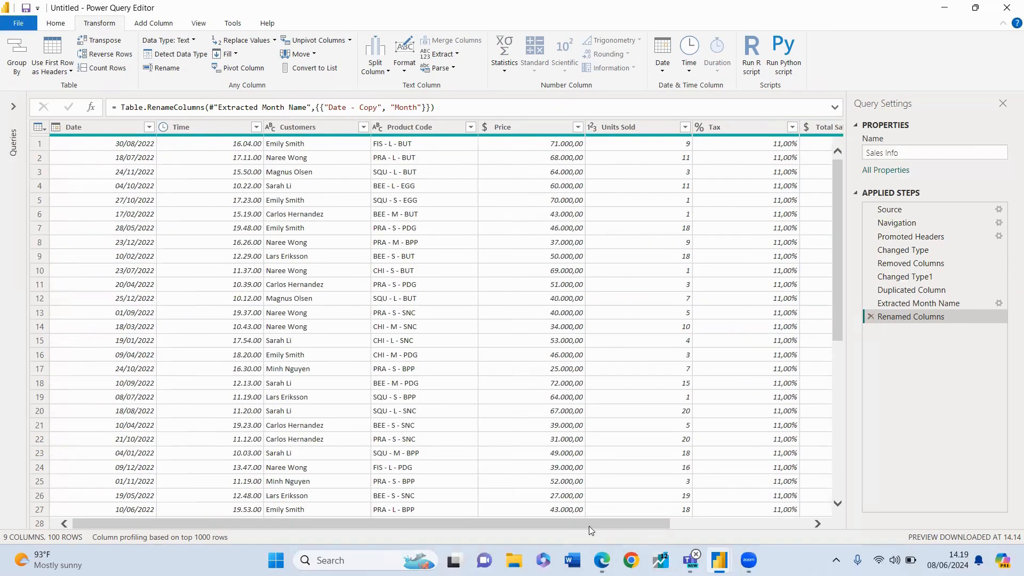
pyautogui.click(68, 127)
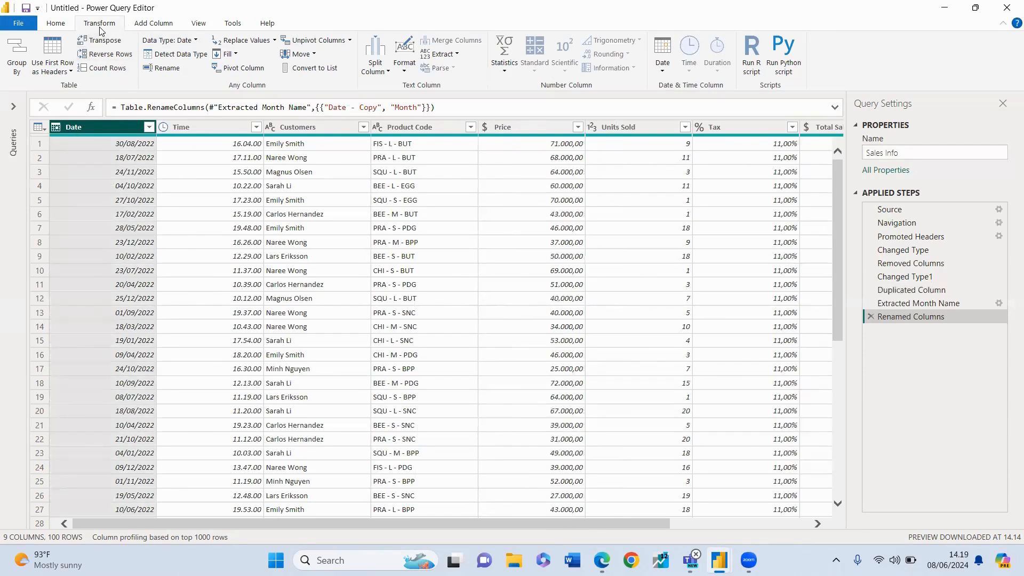
pyautogui.click(137, 23)
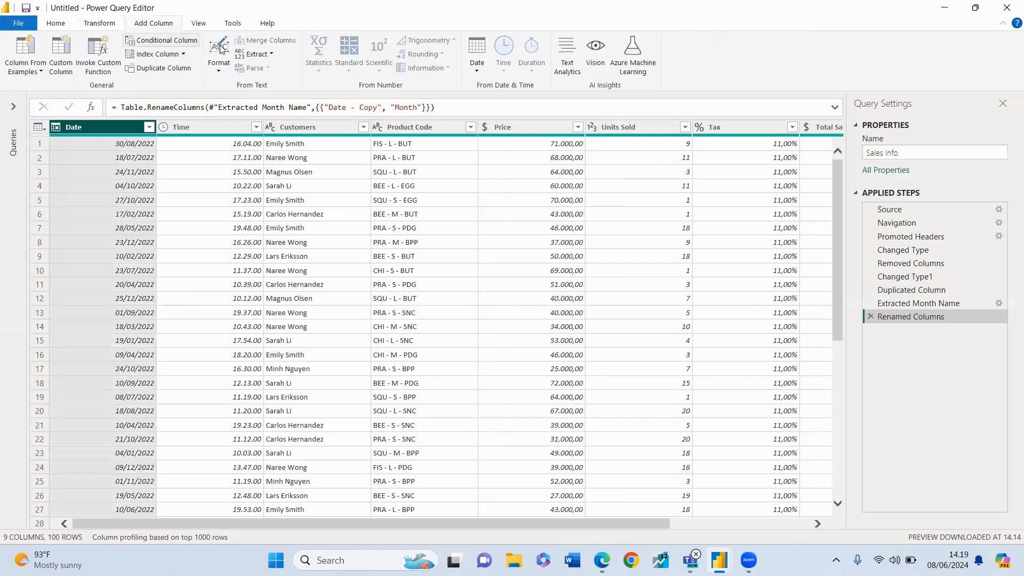
pyautogui.click(476, 67)
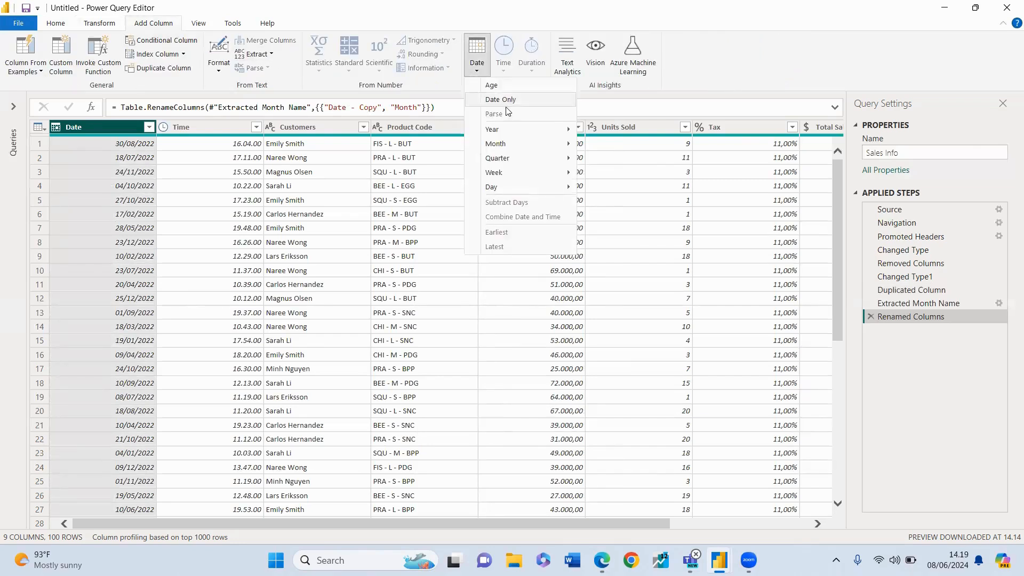
pyautogui.moveTo(520, 145)
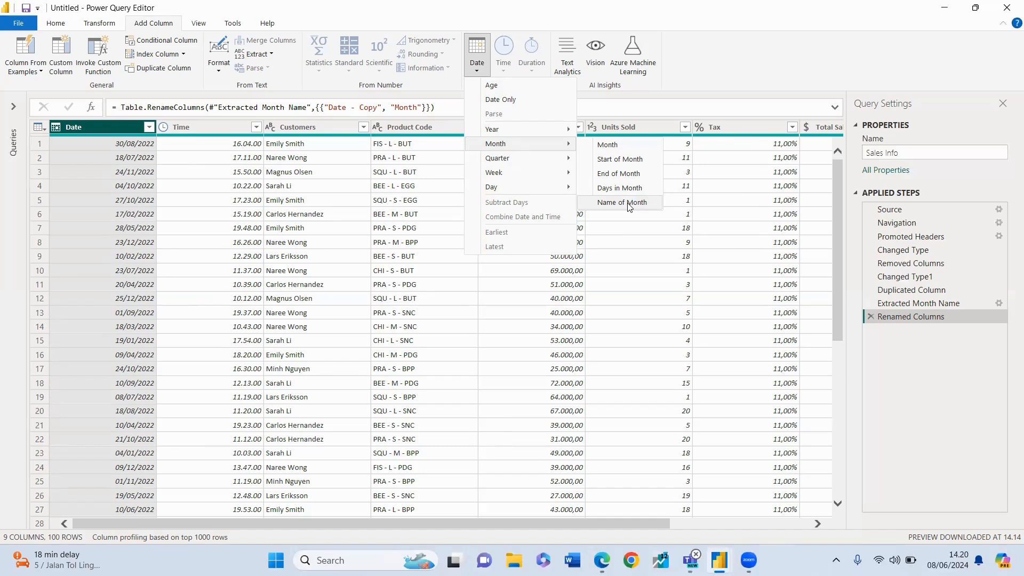
pyautogui.click(628, 203)
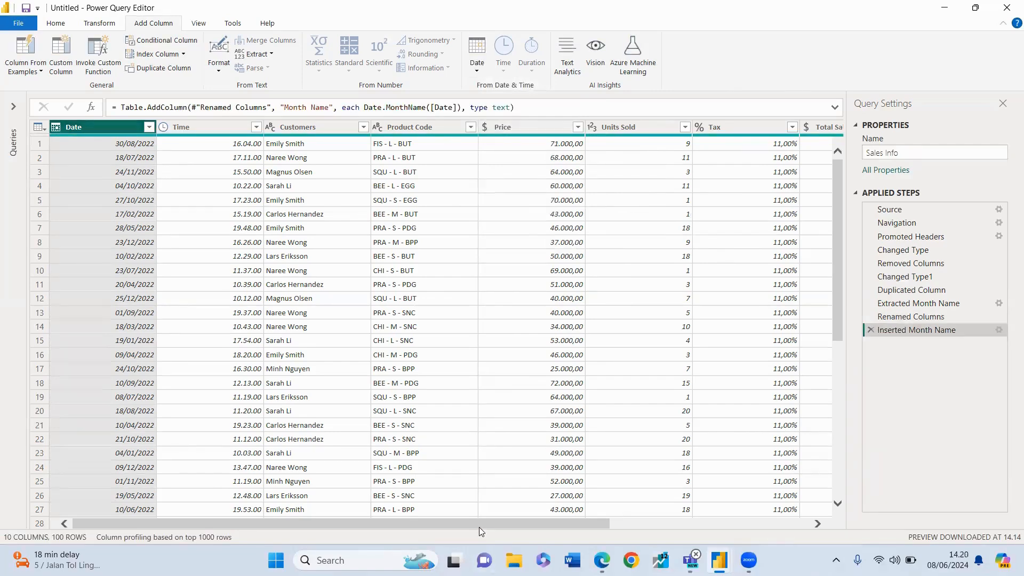
pyautogui.moveTo(479, 526); pyautogui.dragTo(789, 515)
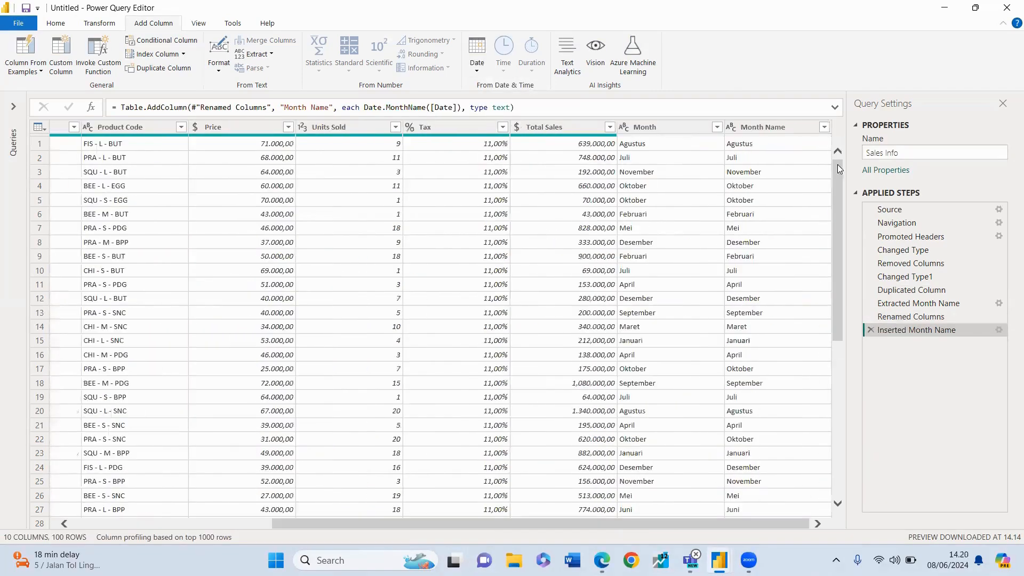
# Try to rename the newly added Month Name column to Month.
pyautogui.click(782, 127)
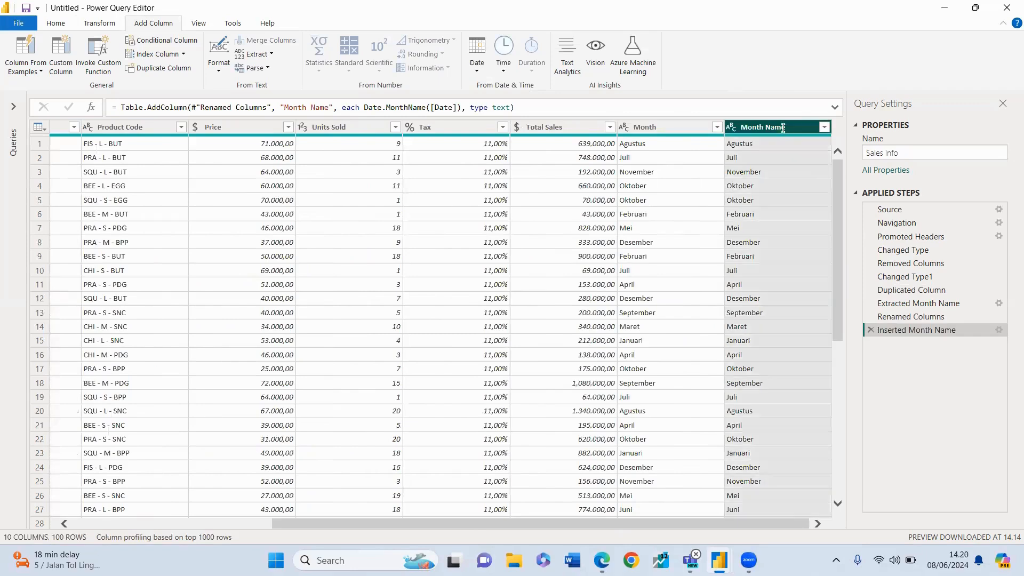
pyautogui.doubleClick(782, 127)
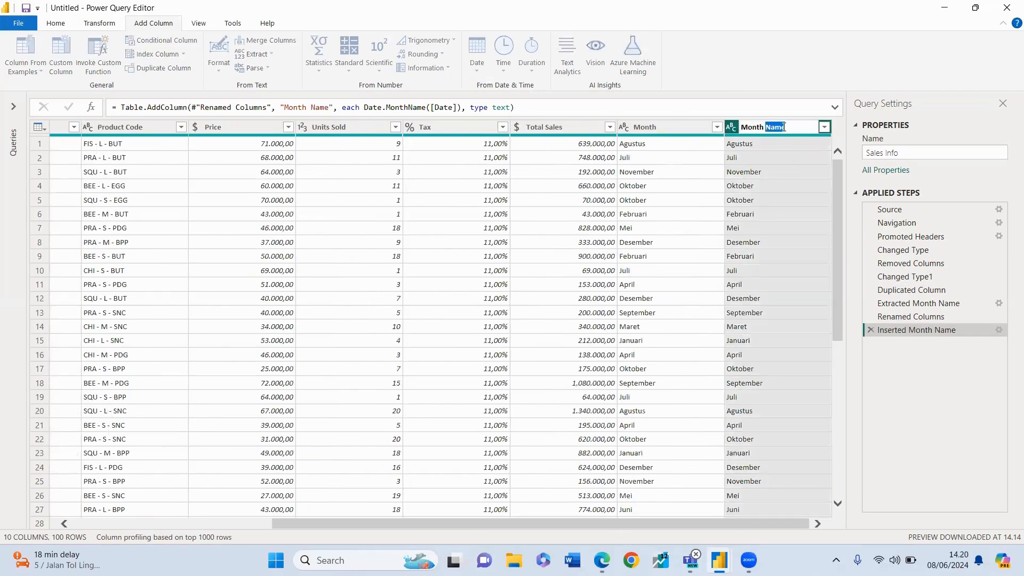
pyautogui.moveTo(784, 127); pyautogui.dragTo(763, 128)
pyautogui.press('BackSpace')
pyautogui.press('Return')
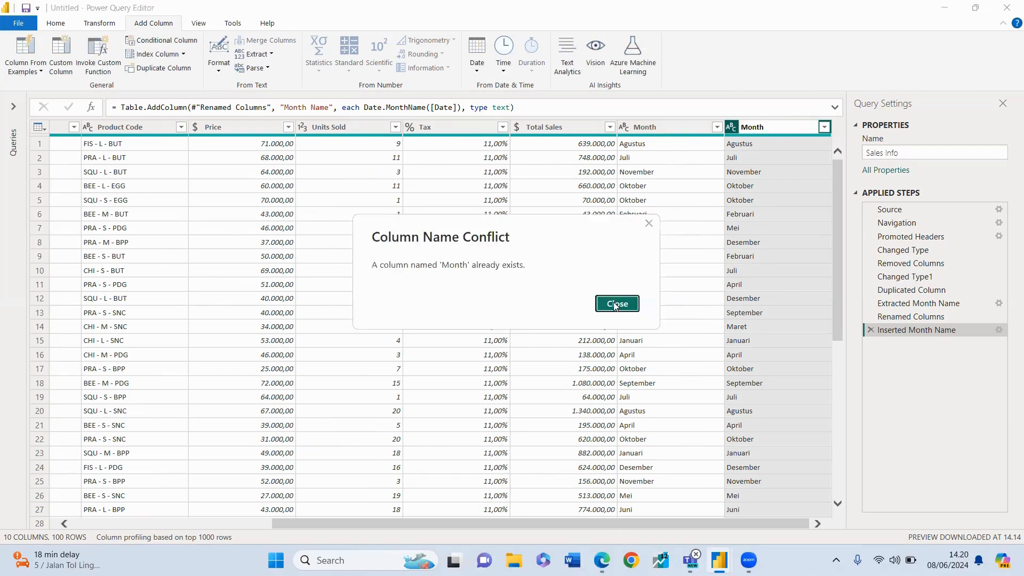
pyautogui.click(648, 224)
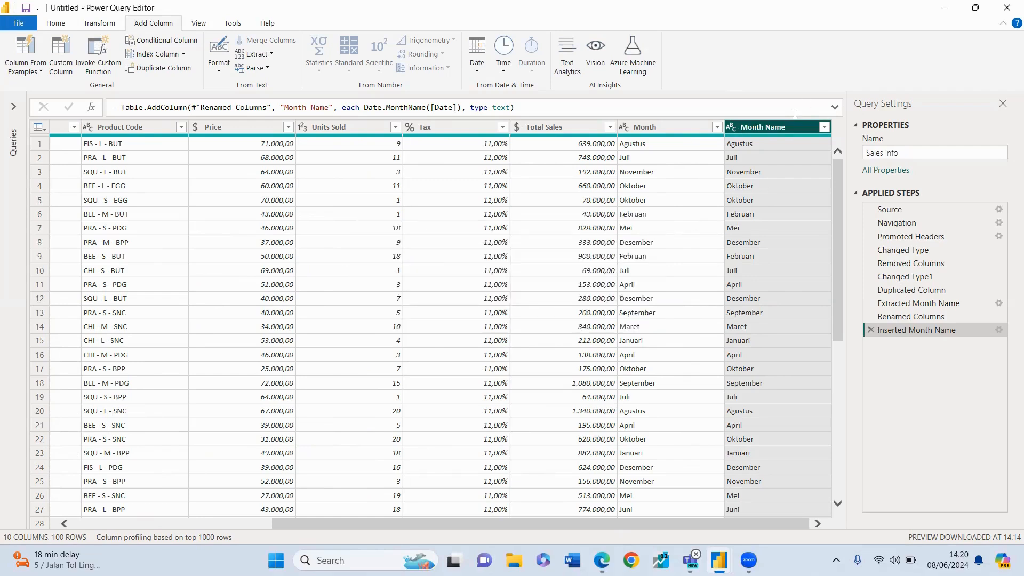
pyautogui.click(765, 226)
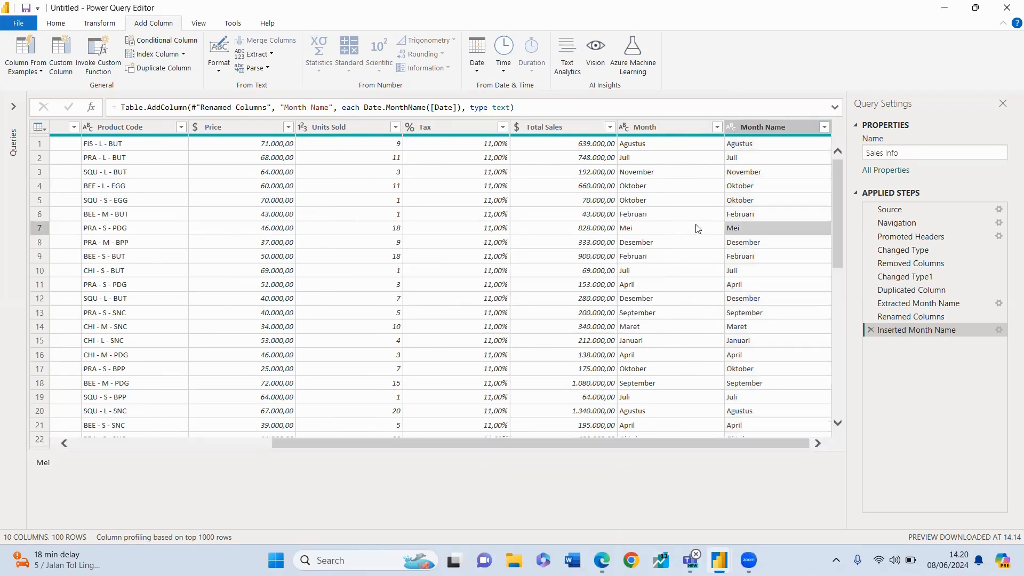
pyautogui.click(685, 129)
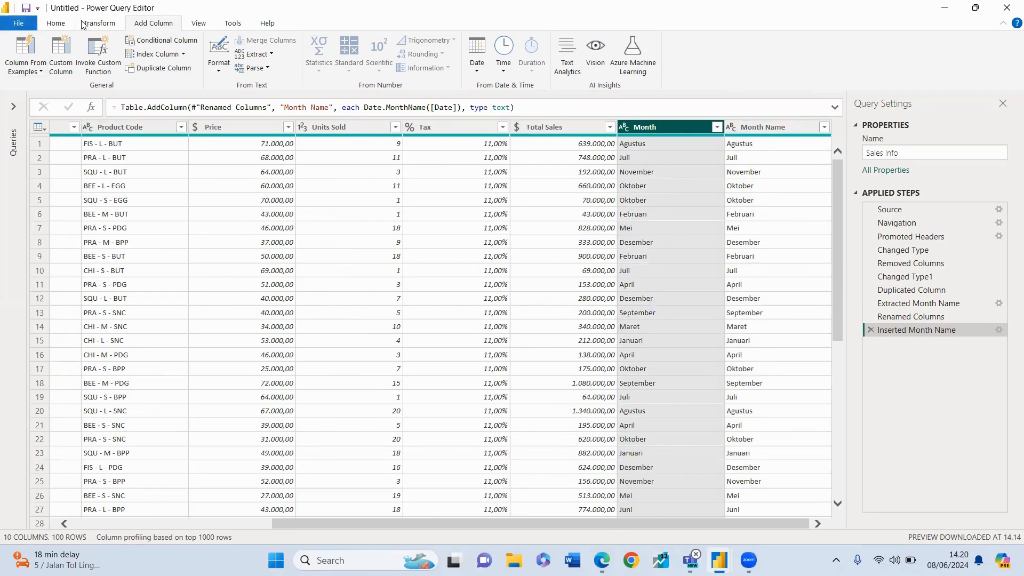
pyautogui.click(97, 23)
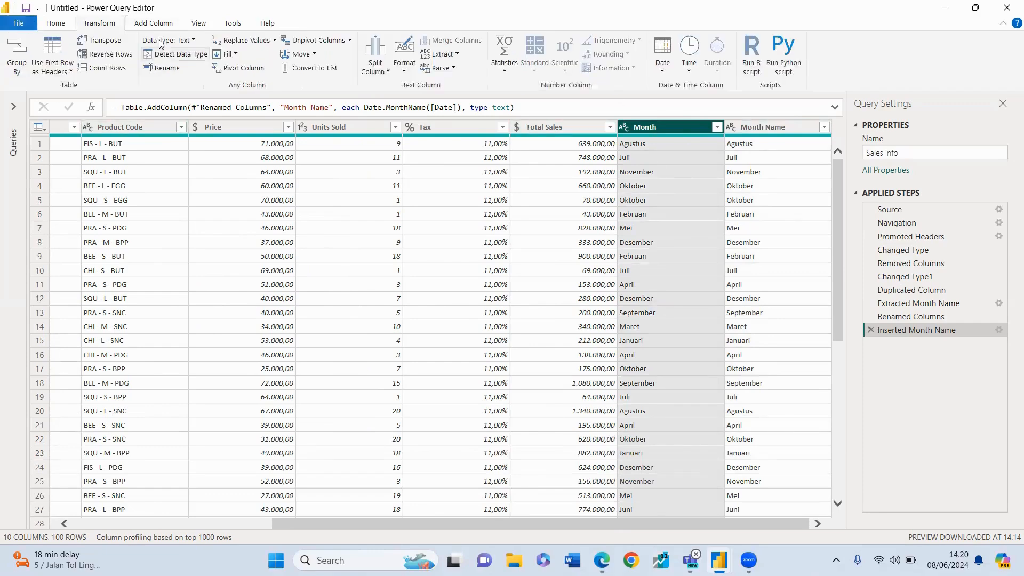
pyautogui.click(663, 69)
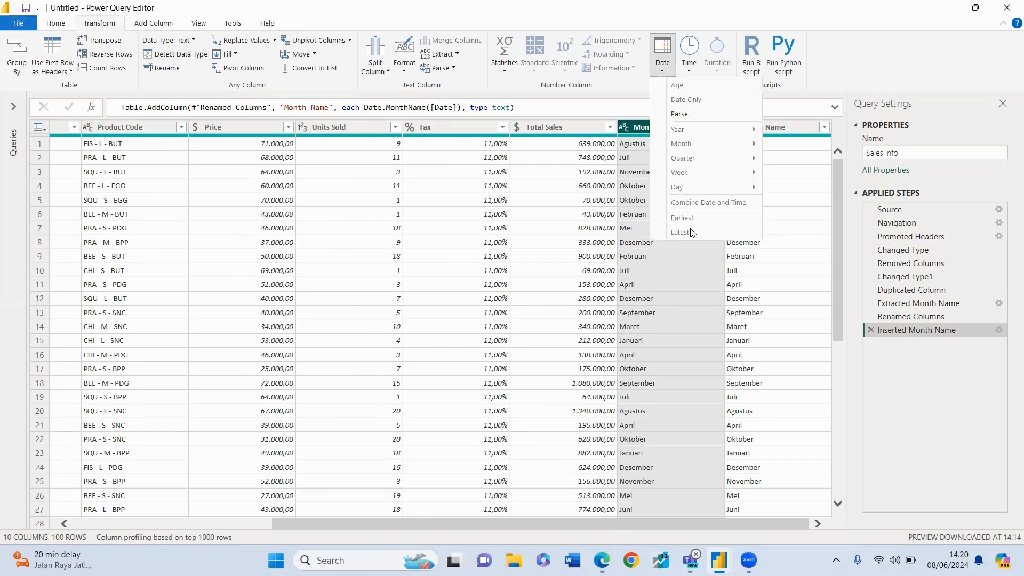
pyautogui.click(683, 313)
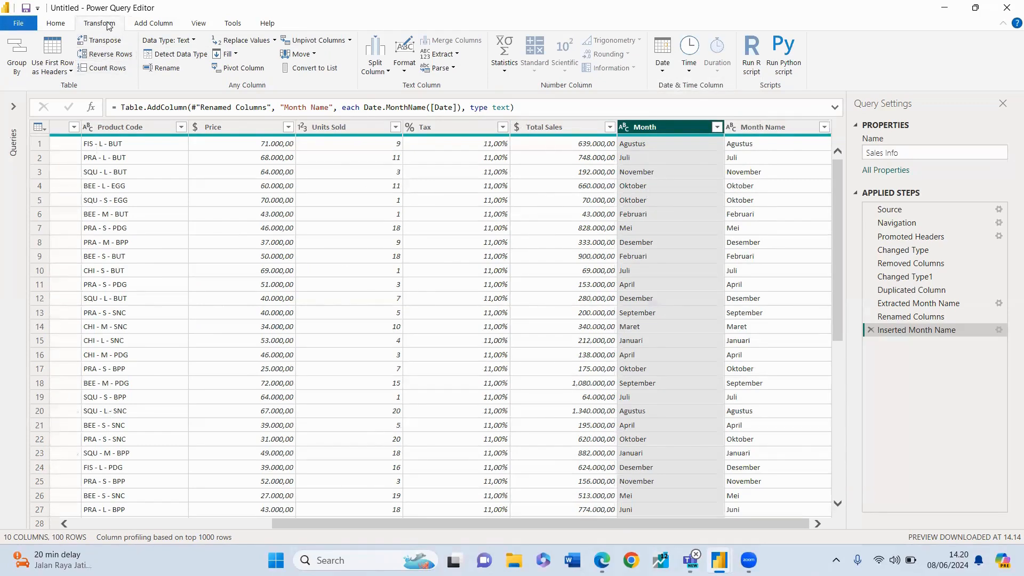
pyautogui.click(158, 23)
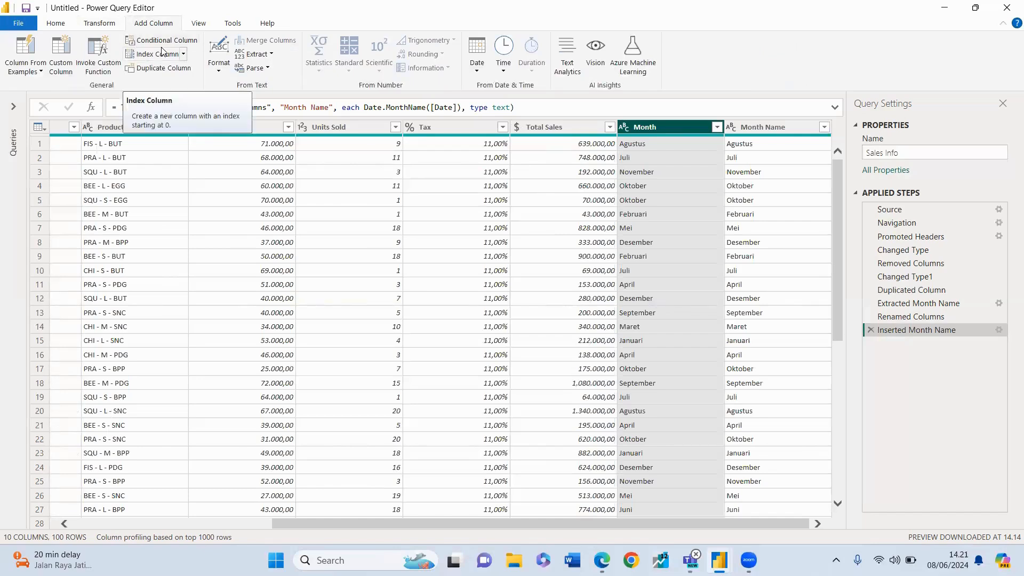
pyautogui.click(101, 23)
# Try converting the original Date column itself to the name of the month, and delete that applied step.
pyautogui.moveTo(416, 525); pyautogui.dragTo(178, 522)
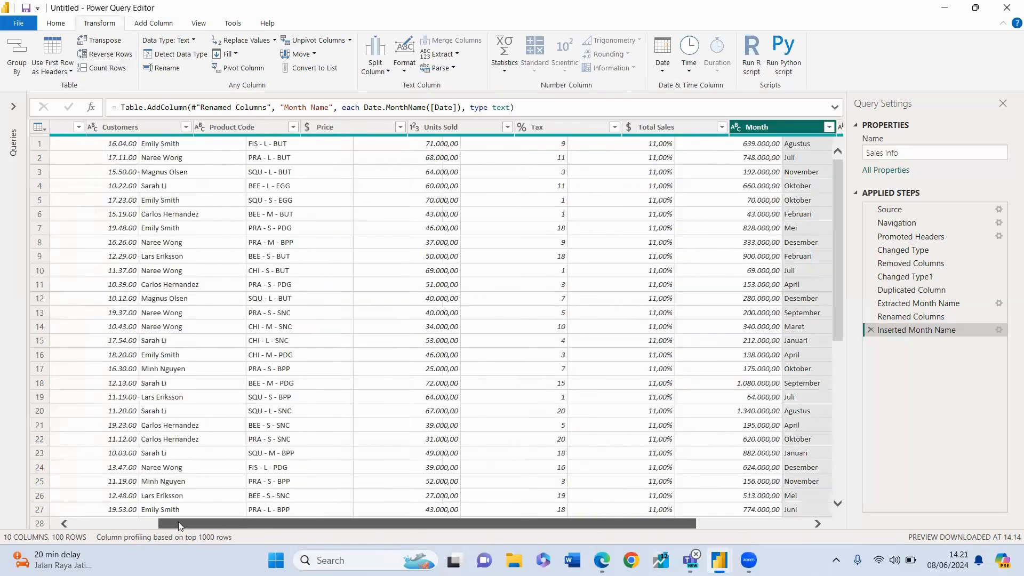
pyautogui.click(104, 131)
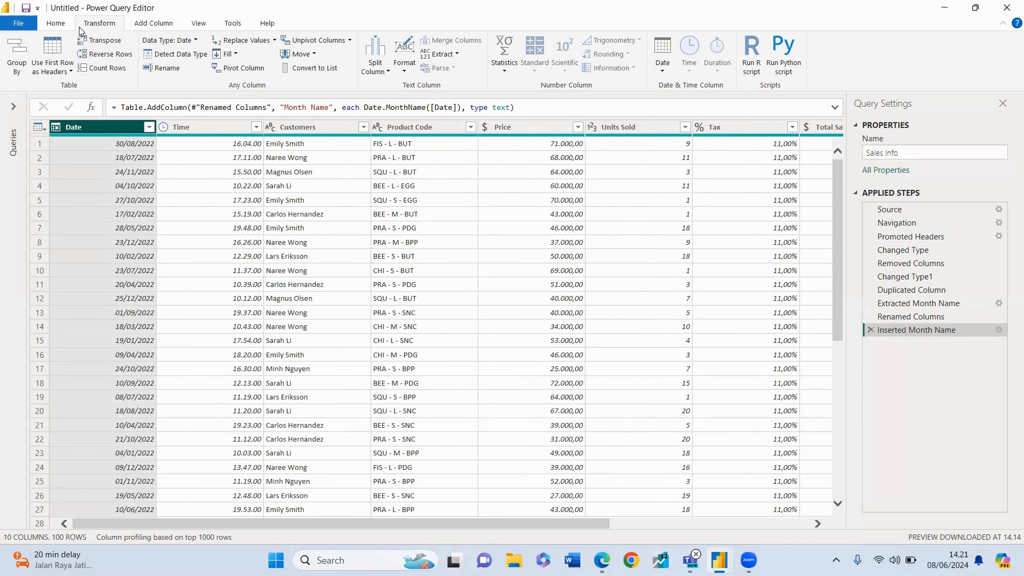
pyautogui.click(662, 53)
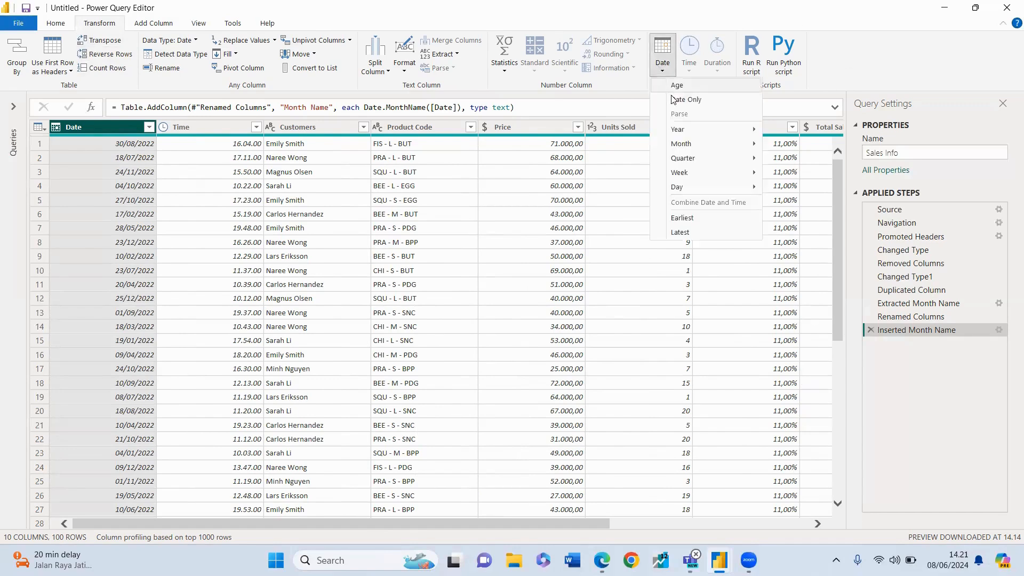
pyautogui.moveTo(685, 145)
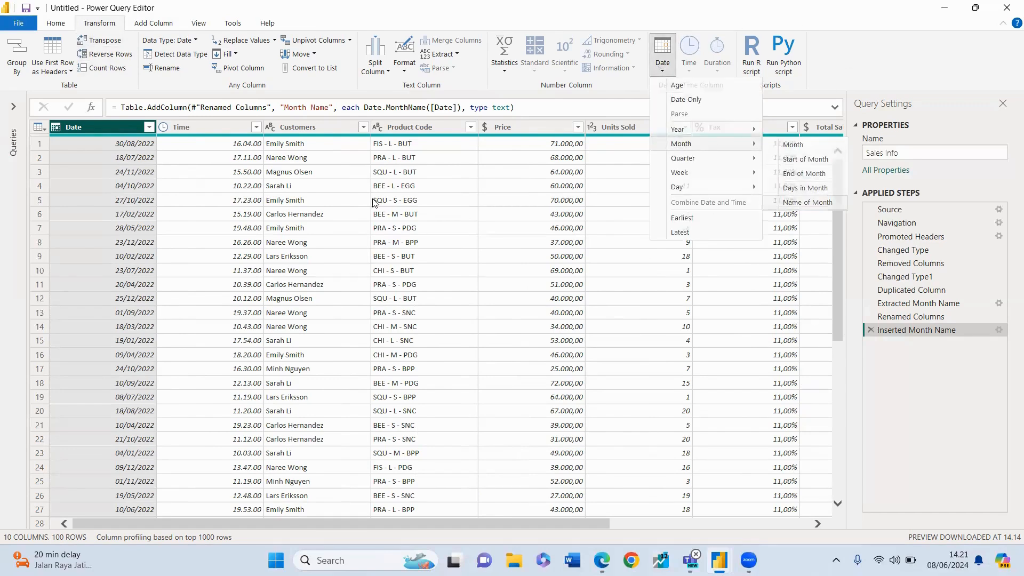
pyautogui.click(807, 202)
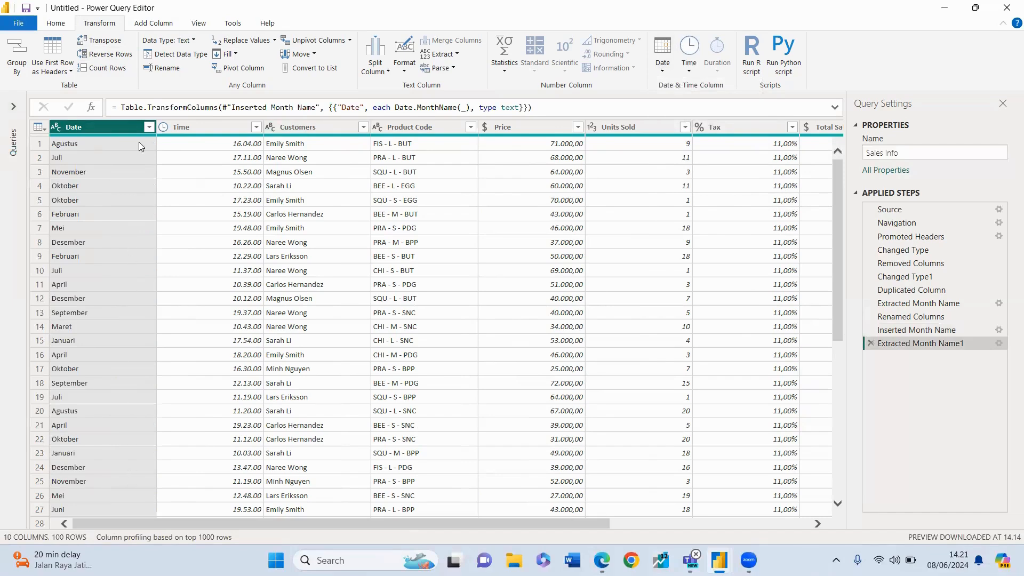
pyautogui.click(873, 344)
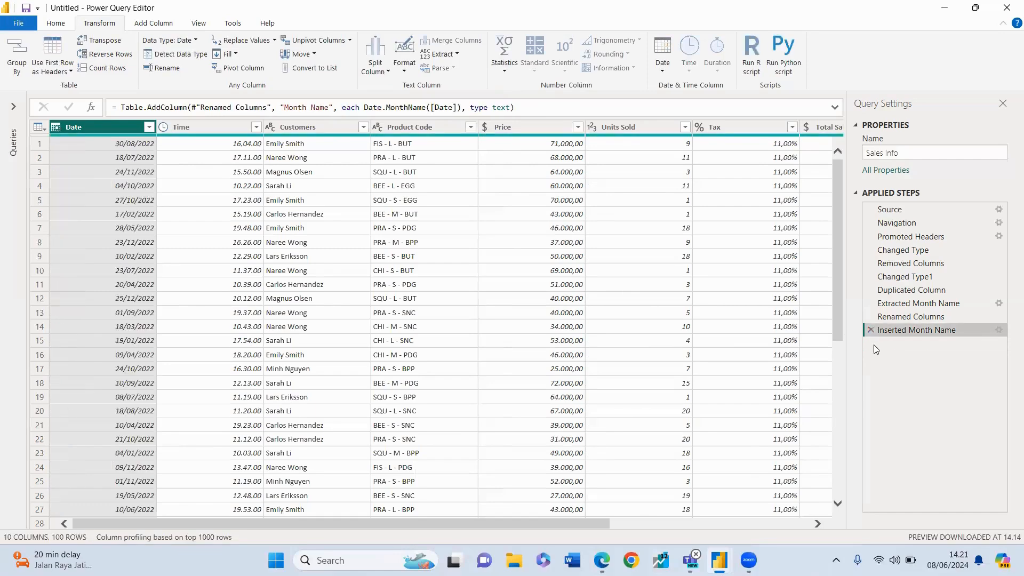
# Delete the Inserted Month Name step and move the Month column directly to the right of the Date column.
pyautogui.click(867, 329)
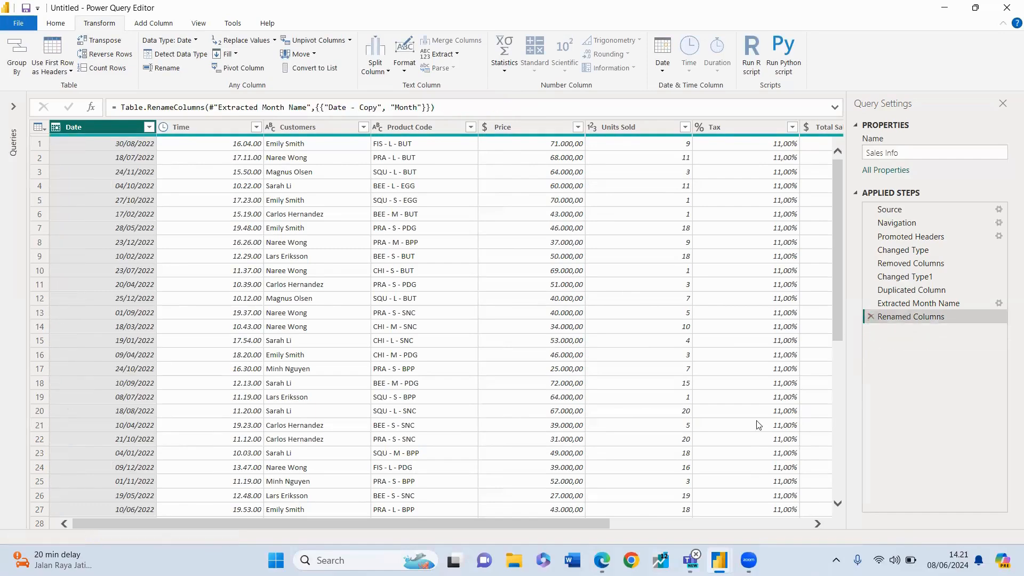
pyautogui.moveTo(609, 521); pyautogui.dragTo(787, 531)
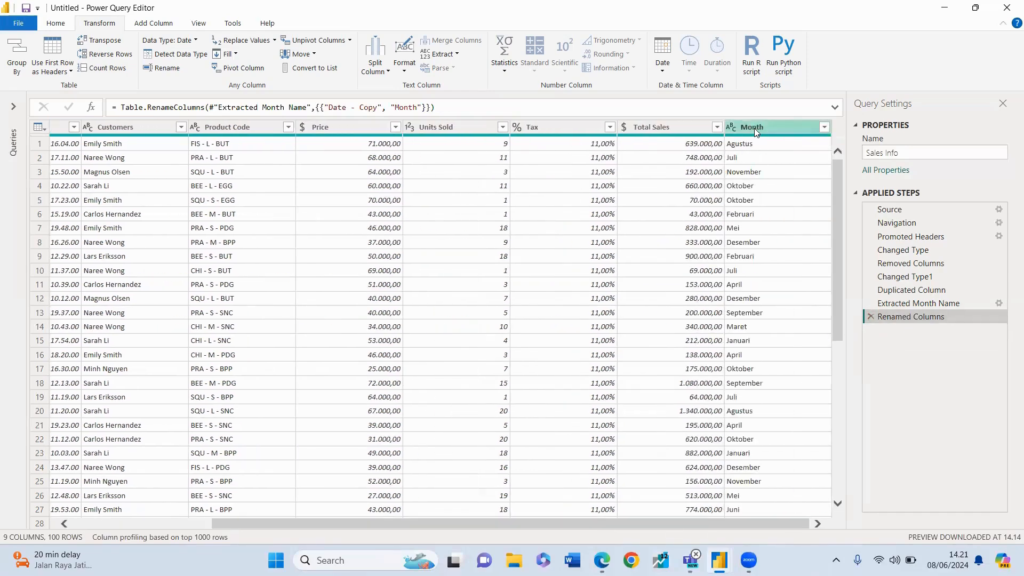
pyautogui.moveTo(754, 128); pyautogui.dragTo(138, 112)
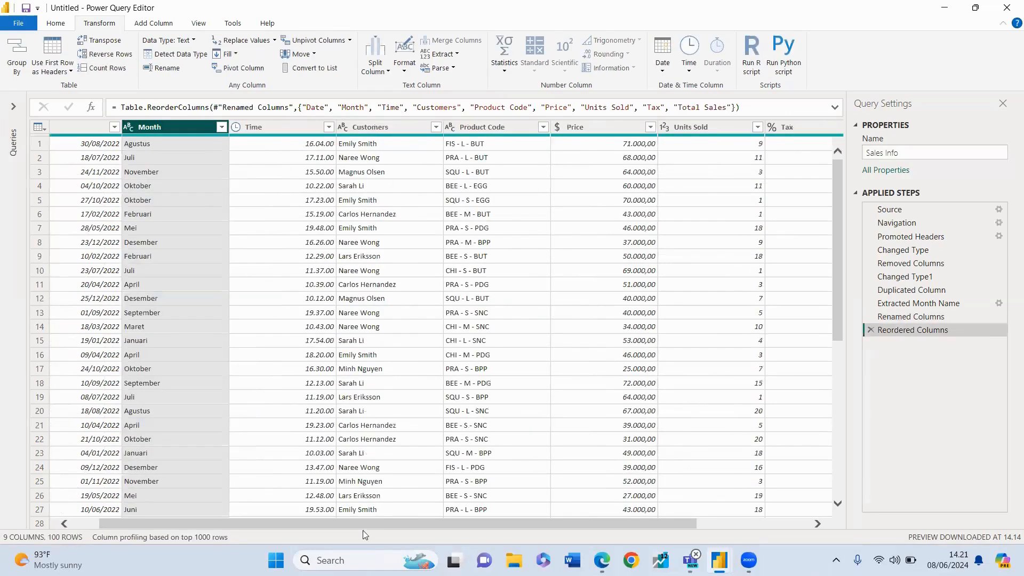
pyautogui.moveTo(367, 522); pyautogui.dragTo(340, 522)
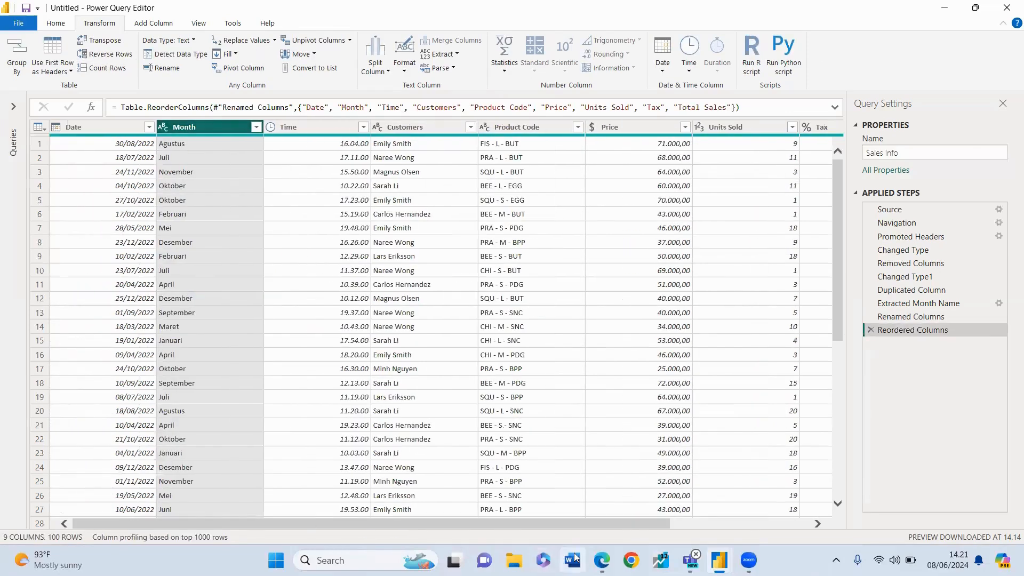
# Switch to the quiz PDF and underline both "Date" column references and "Name of Day" in the Add Column instructions.
pyautogui.click(599, 558)
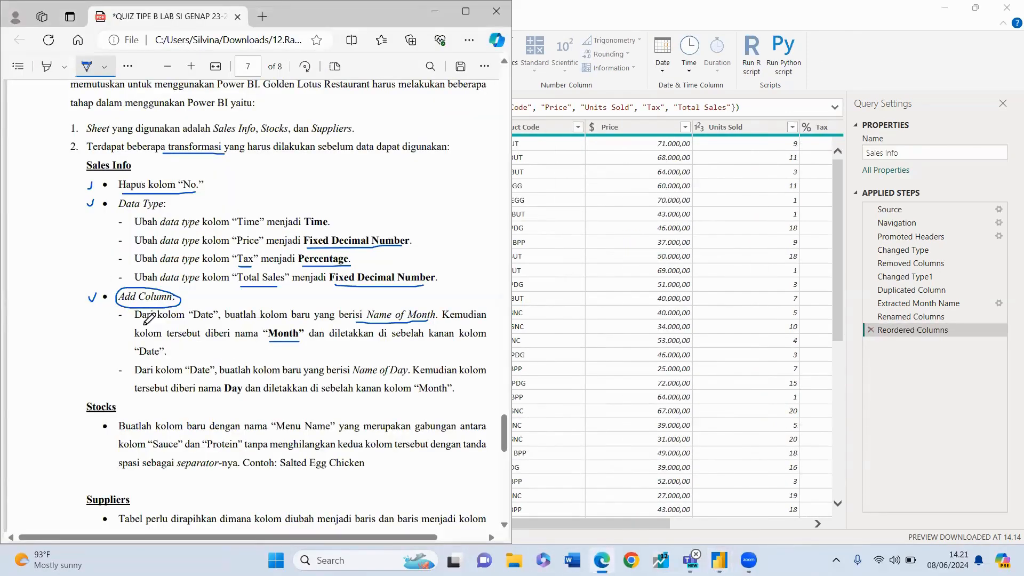
pyautogui.moveTo(151, 323); pyautogui.dragTo(217, 322)
pyautogui.moveTo(160, 380); pyautogui.dragTo(196, 380)
pyautogui.moveTo(354, 378); pyautogui.dragTo(414, 376)
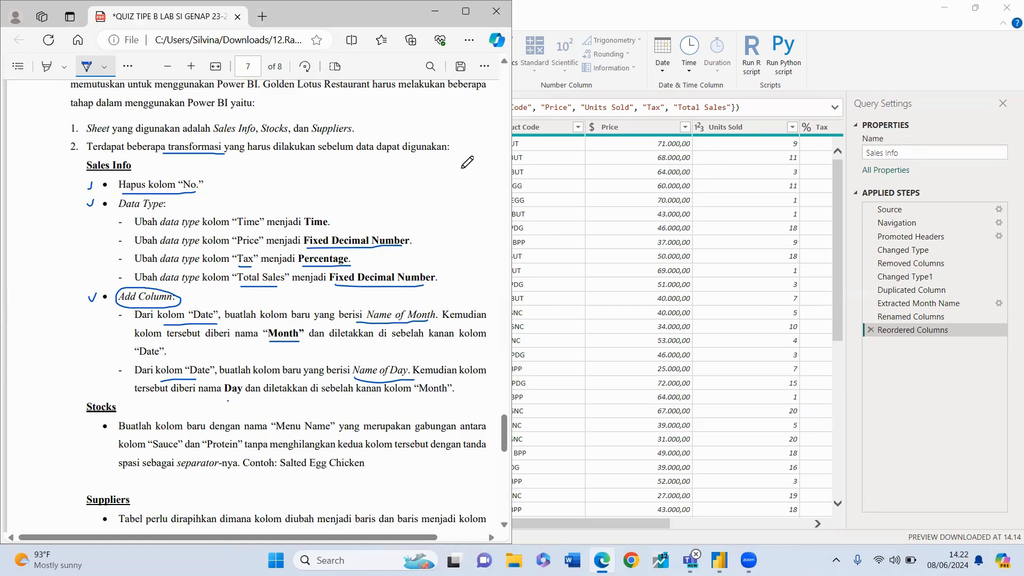
pyautogui.click(435, 16)
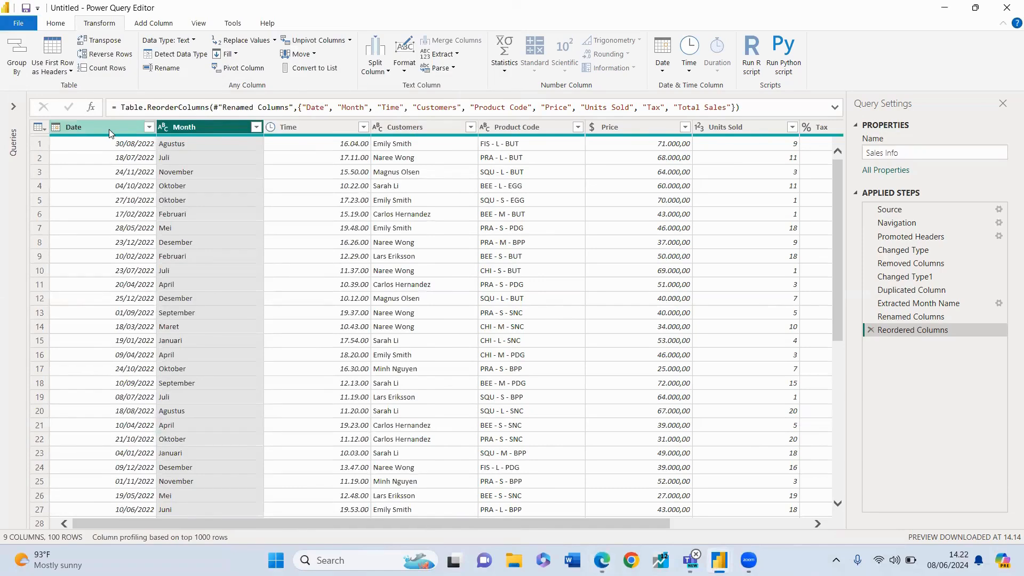
# In Power Query Editor, add a new column with the Name of Day from the Date column in Sales Info.
pyautogui.click(108, 129)
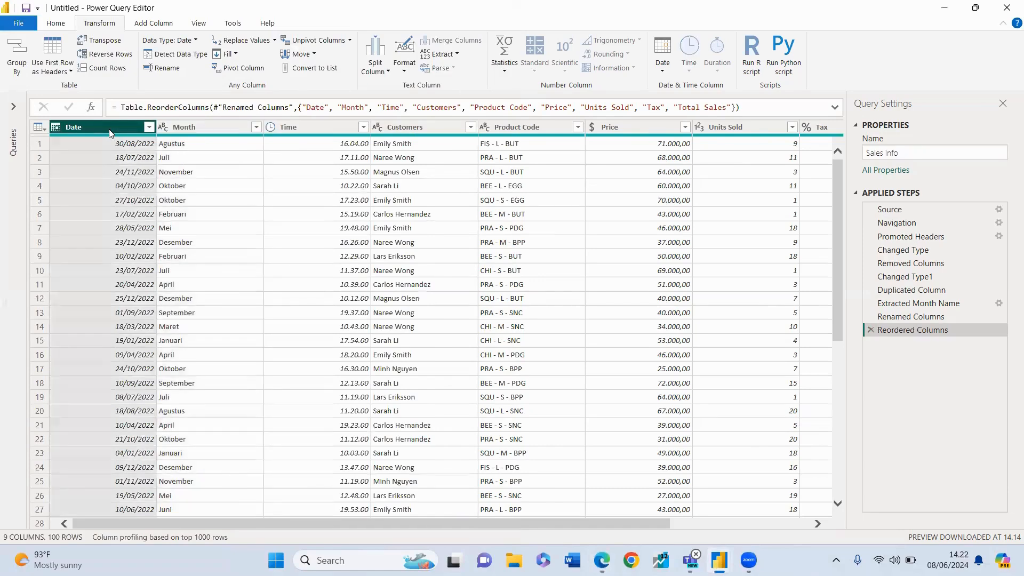
pyautogui.click(154, 24)
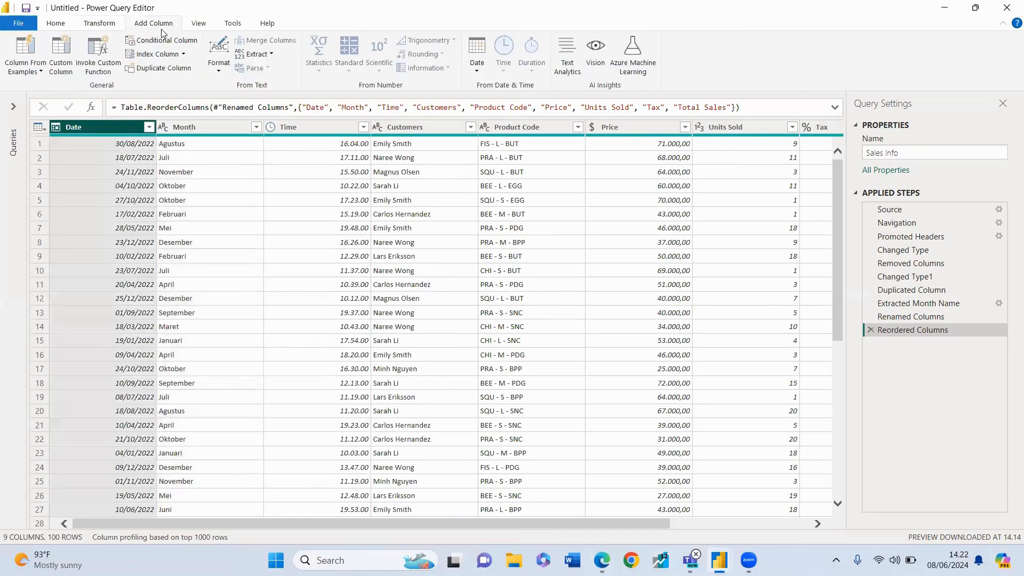
pyautogui.click(477, 56)
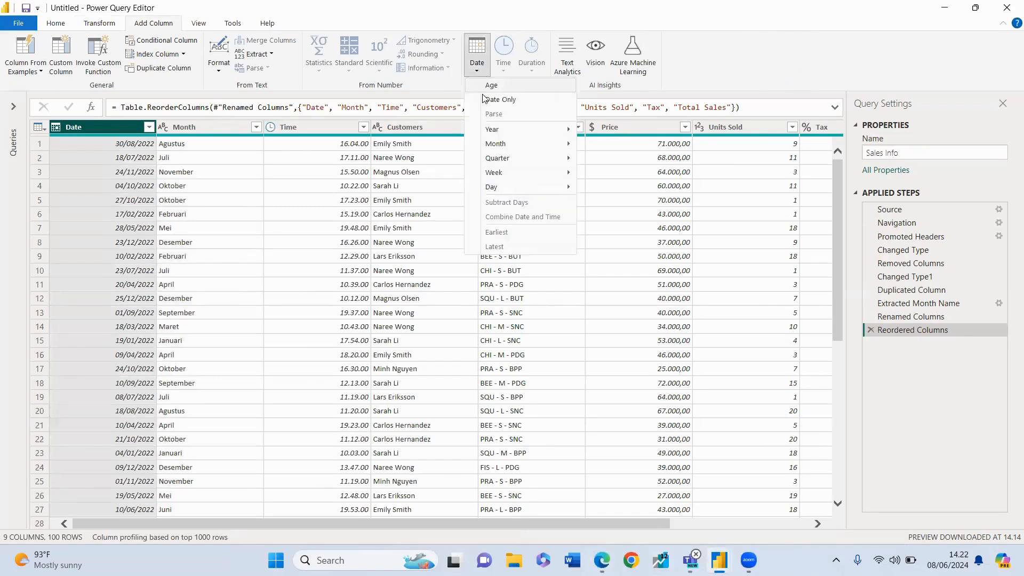
pyautogui.moveTo(507, 190)
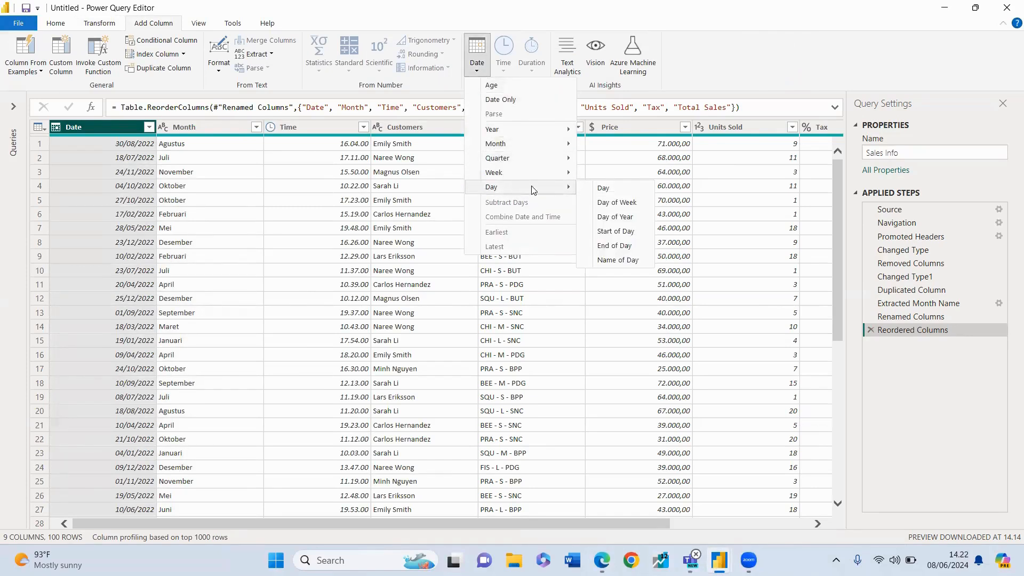
pyautogui.click(612, 261)
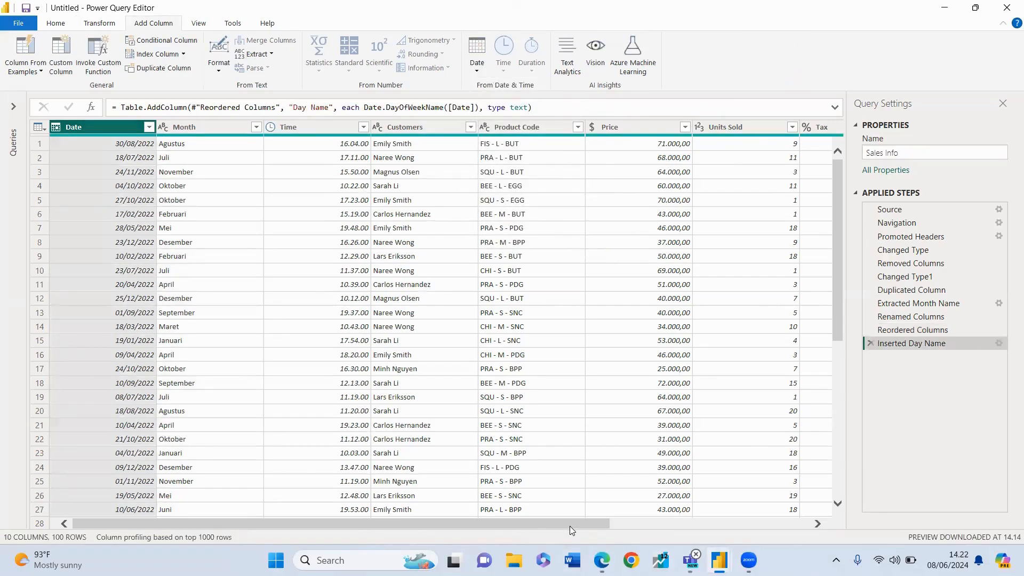
# Move the Day Name column directly to the right of the Month column and rename it Day.
pyautogui.moveTo(569, 526); pyautogui.dragTo(811, 517)
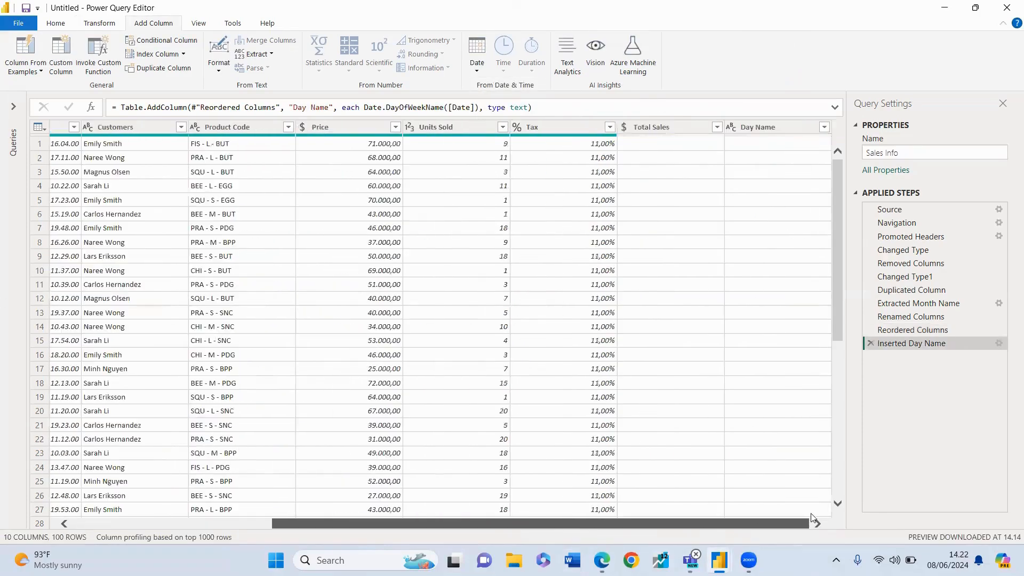
pyautogui.moveTo(763, 131); pyautogui.dragTo(173, 191)
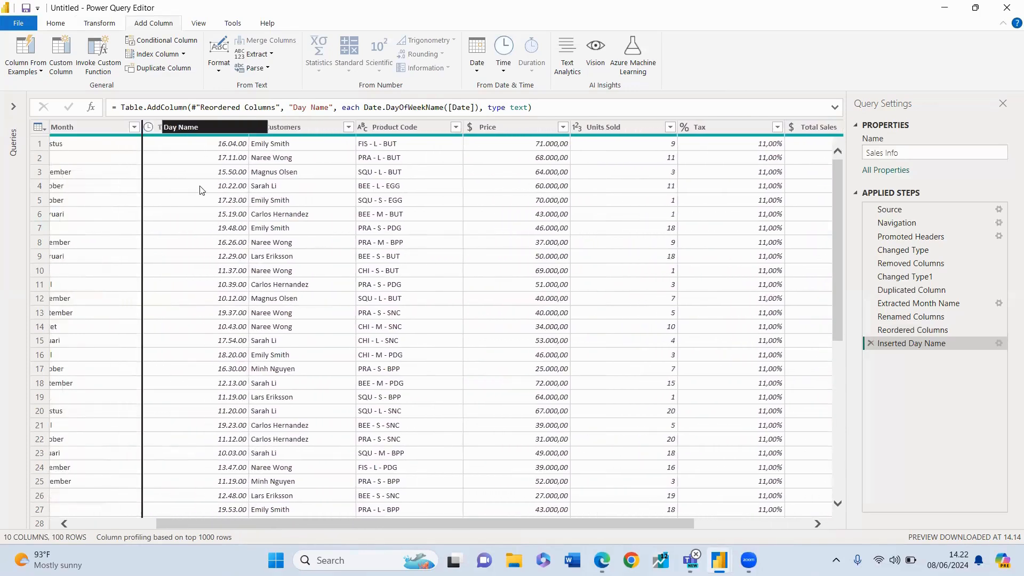
pyautogui.doubleClick(199, 127)
pyautogui.doubleClick(200, 127)
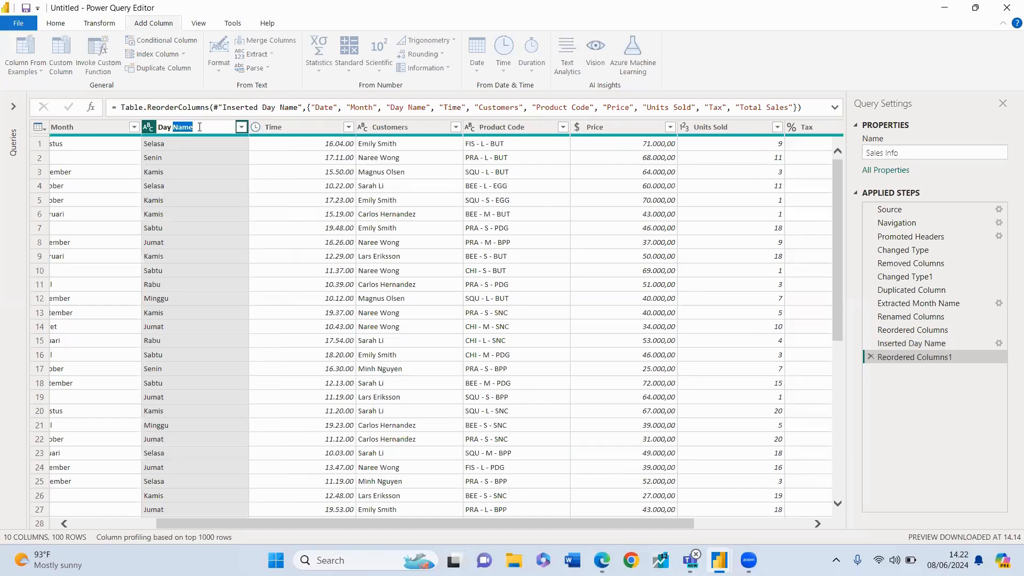
pyautogui.press('BackSpace')
pyautogui.press('Return')
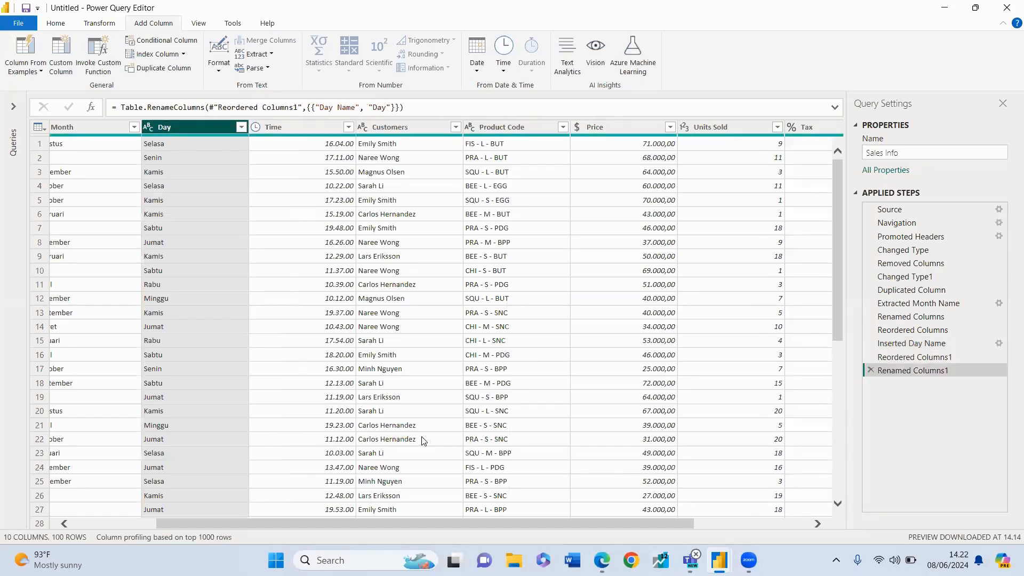
# Switch to the quiz PDF, circle the Sales Info and Stocks headings, and underline the column name "Day".
pyautogui.click(601, 560)
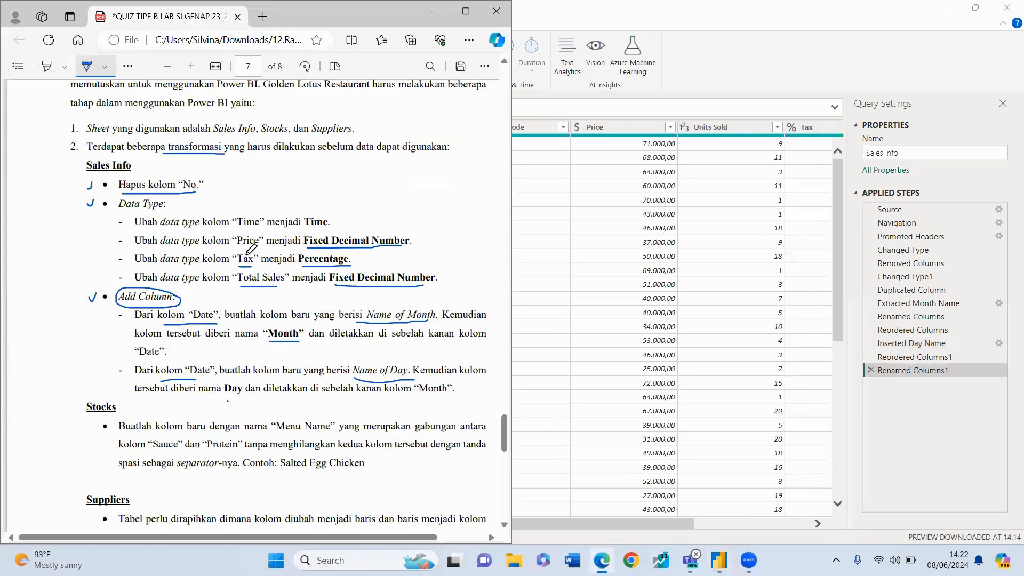
pyautogui.moveTo(156, 309)
pyautogui.mouseDown()
pyautogui.moveTo(114, 281)
pyautogui.moveTo(77, 304)
pyautogui.moveTo(139, 303)
pyautogui.mouseUp()
pyautogui.scroll(-4, 144, 299)
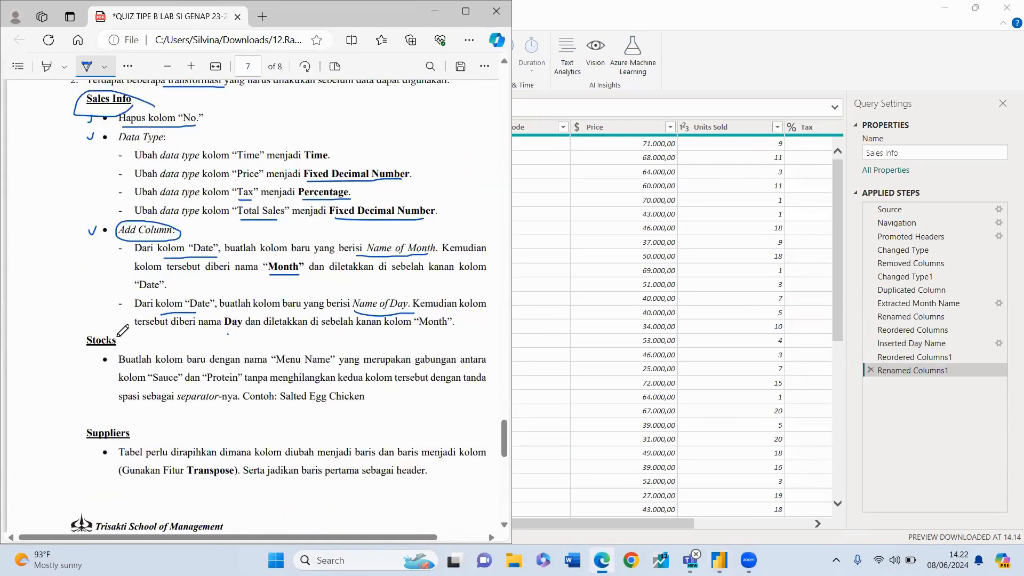
pyautogui.moveTo(126, 335)
pyautogui.mouseDown()
pyautogui.moveTo(93, 321)
pyautogui.moveTo(85, 350)
pyautogui.moveTo(126, 344)
pyautogui.mouseUp()
pyautogui.moveTo(224, 329); pyautogui.dragTo(244, 329)
pyautogui.scroll(-3, 160, 240)
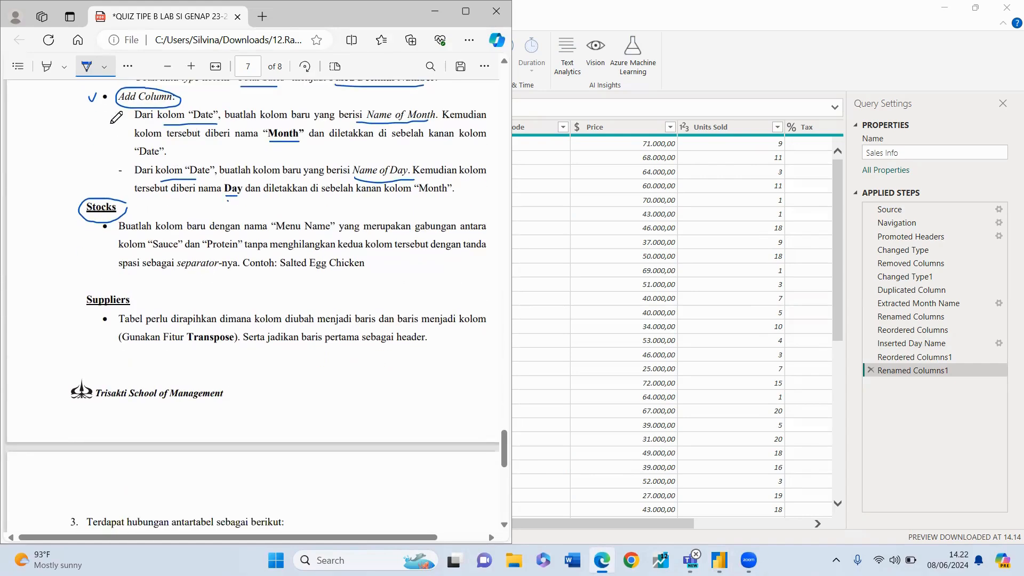
# Return to Power Query Editor, expand the list of queries and open the Stocks table.
pyautogui.click(614, 105)
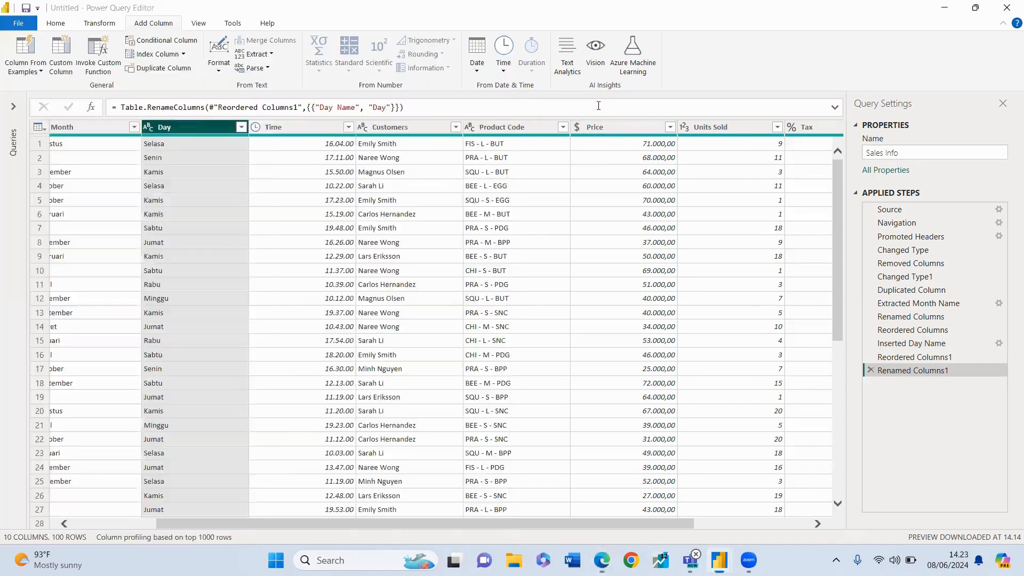
pyautogui.click(10, 107)
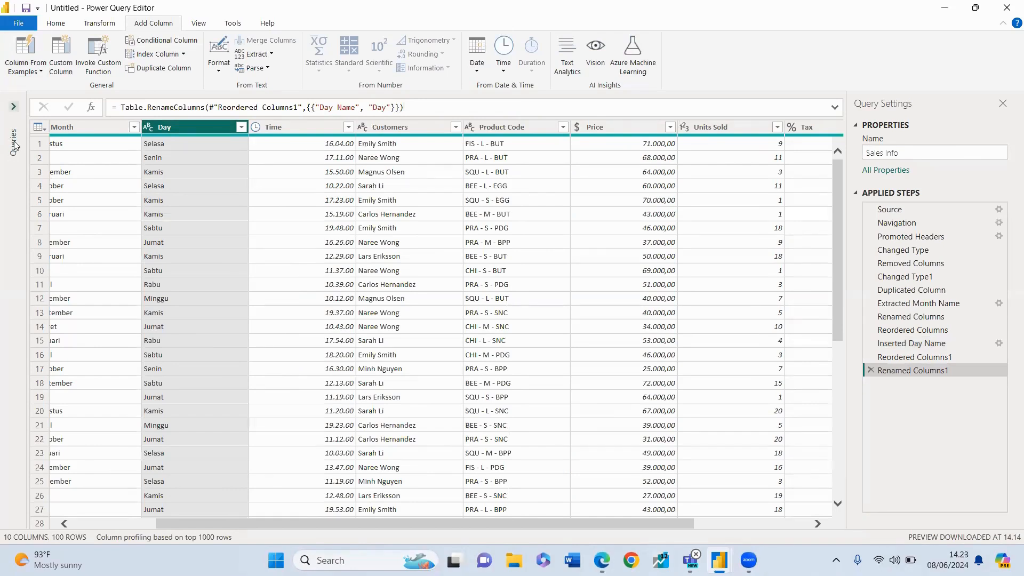
pyautogui.click(14, 107)
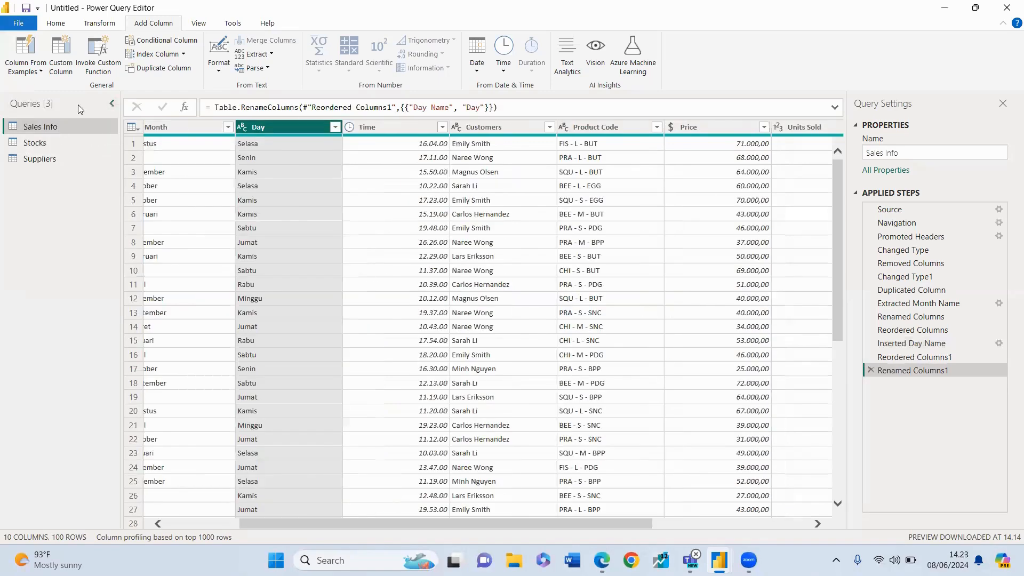
pyautogui.click(53, 145)
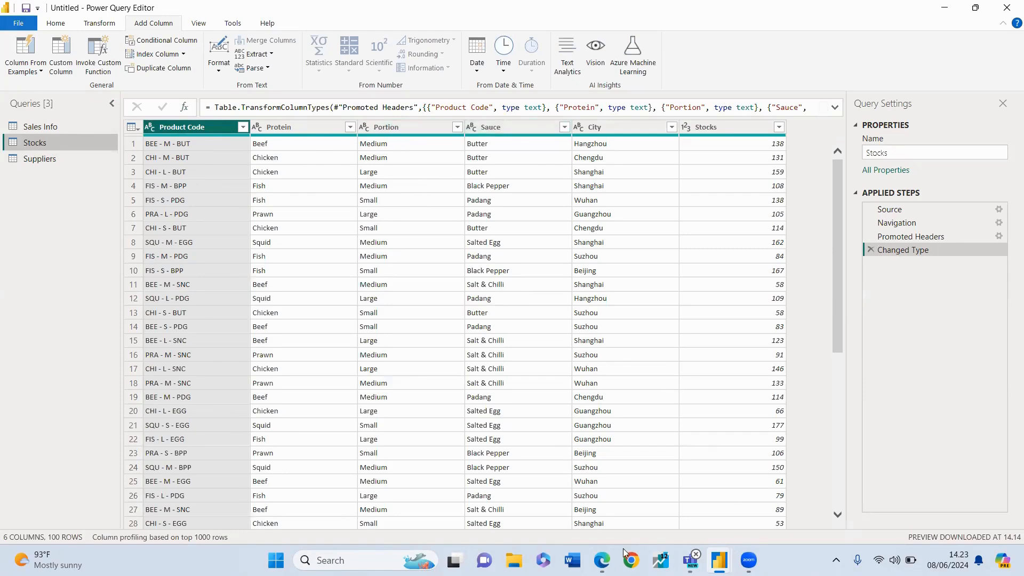
# Switch to the quiz PDF and underline "Sauce", "Protein", "tanpa menghilangkan kedua kolom" and the space-separator phrase in the Stocks instructions.
pyautogui.click(602, 560)
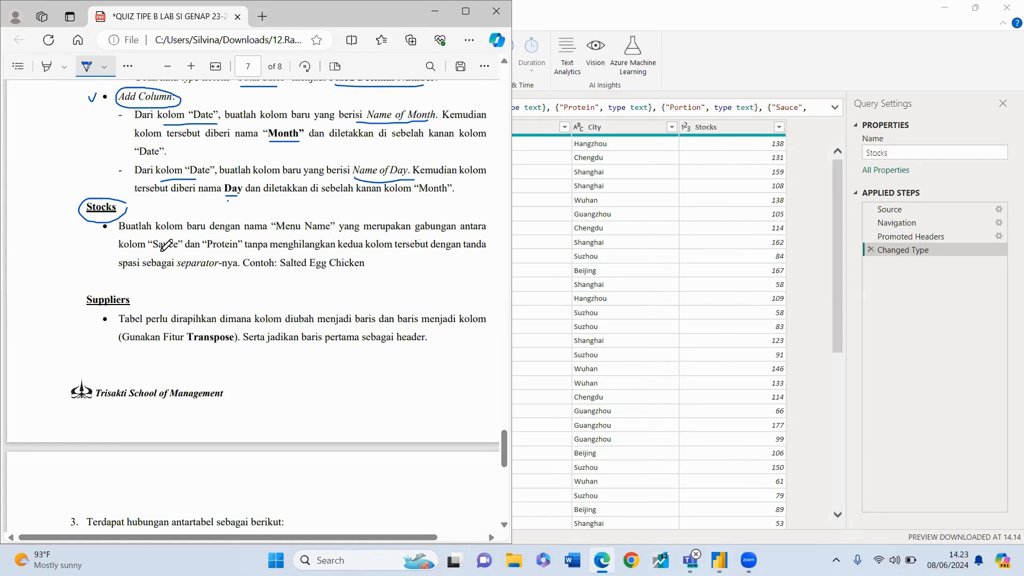
pyautogui.moveTo(151, 251); pyautogui.dragTo(237, 252)
pyautogui.moveTo(120, 273)
pyautogui.mouseDown()
pyautogui.moveTo(228, 274)
pyautogui.moveTo(322, 249)
pyautogui.moveTo(401, 245)
pyautogui.mouseUp()
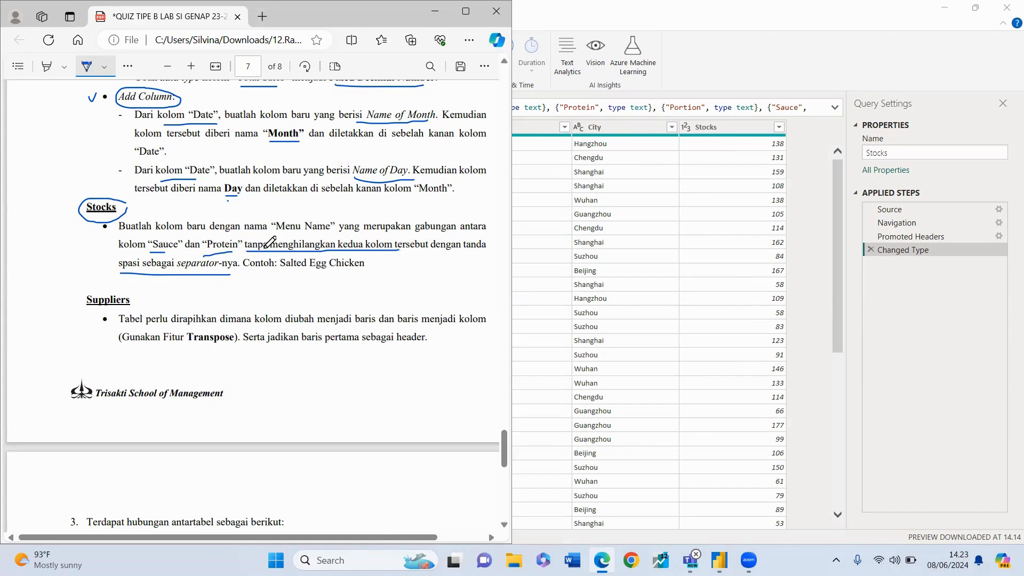
pyautogui.click(434, 12)
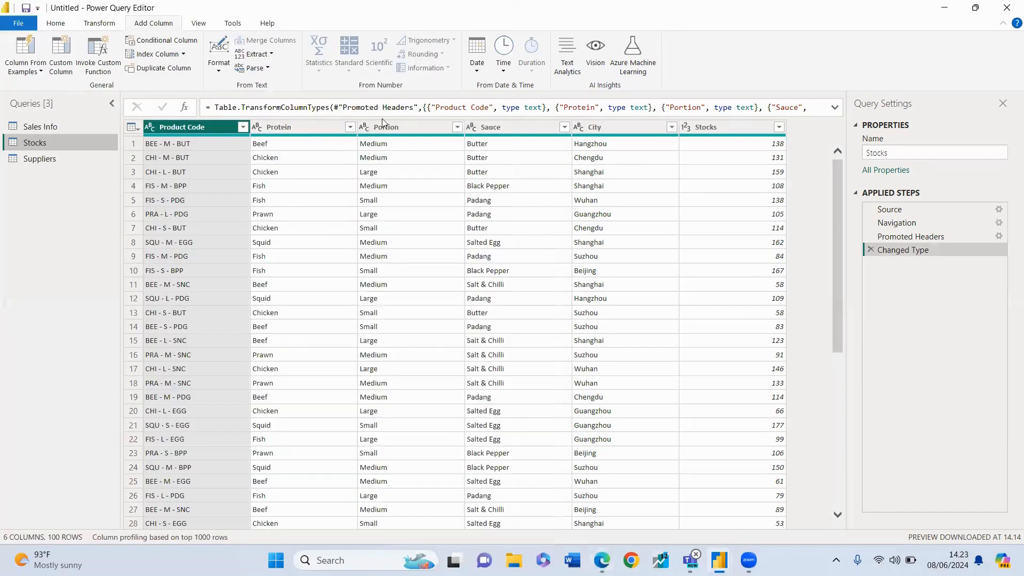
# In Power Query Editor, start merging the Sauce and Protein columns into a new column, with a single space as custom separator, and clear the default name.
pyautogui.click(493, 130)
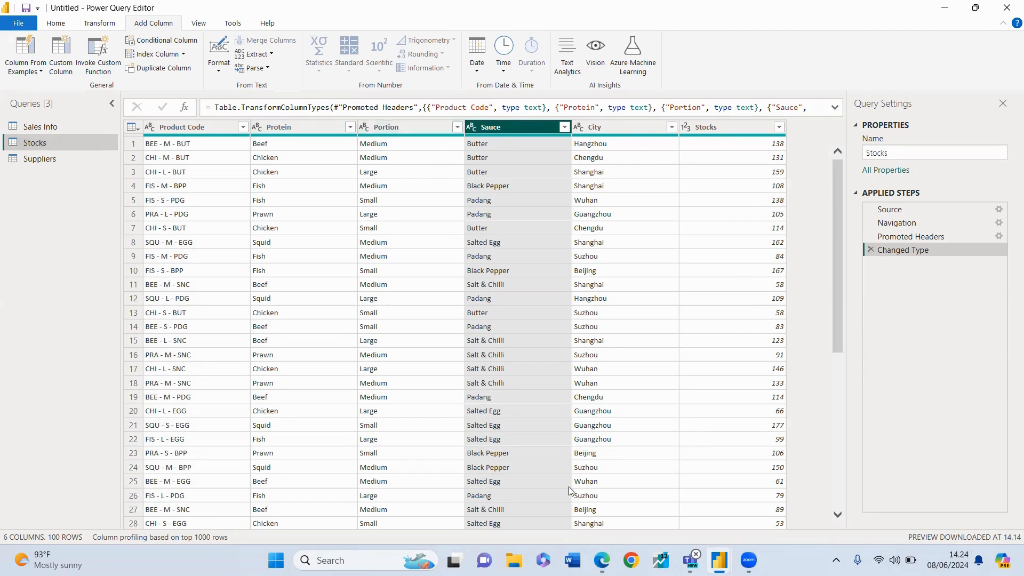
pyautogui.moveTo(600, 559)
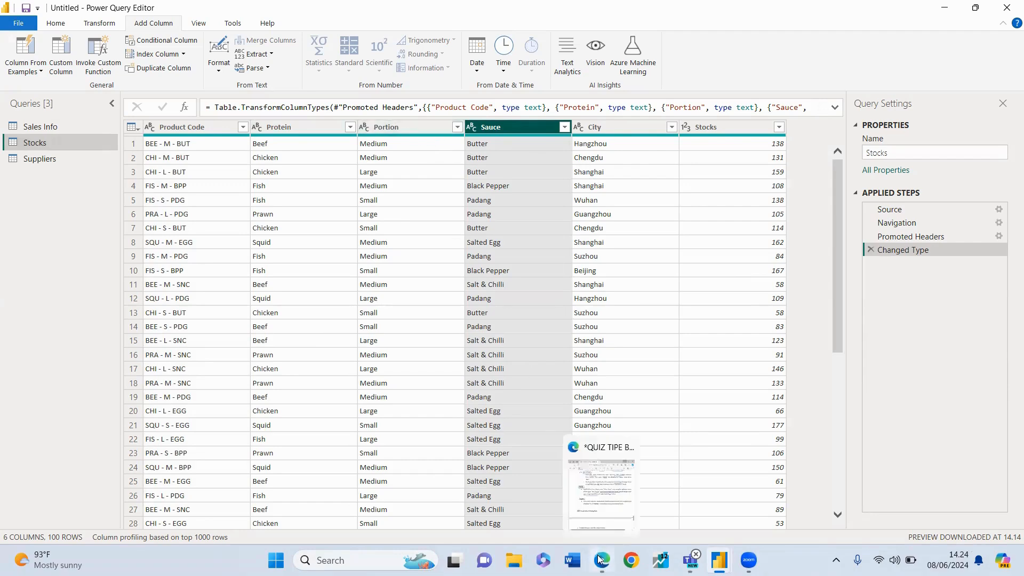
pyautogui.click(601, 502)
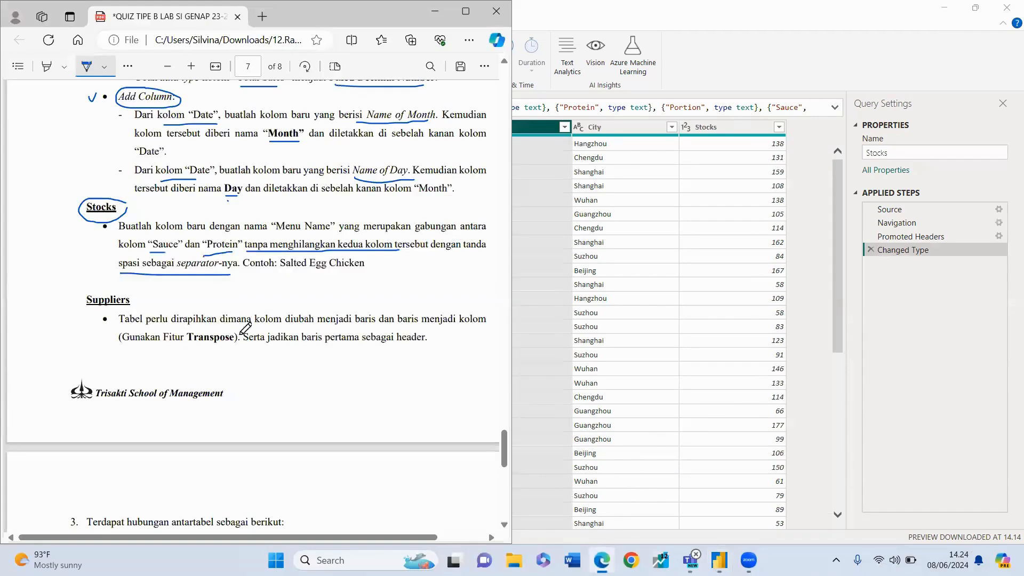
pyautogui.click(434, 11)
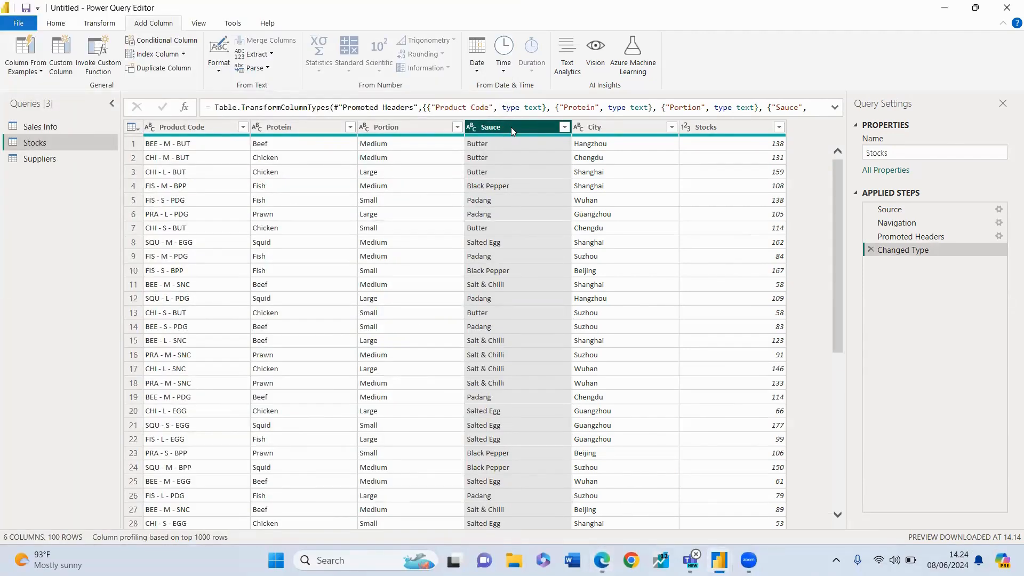
pyautogui.keyDown('ctrl'); pyautogui.click(290, 128); pyautogui.keyUp('ctrl')
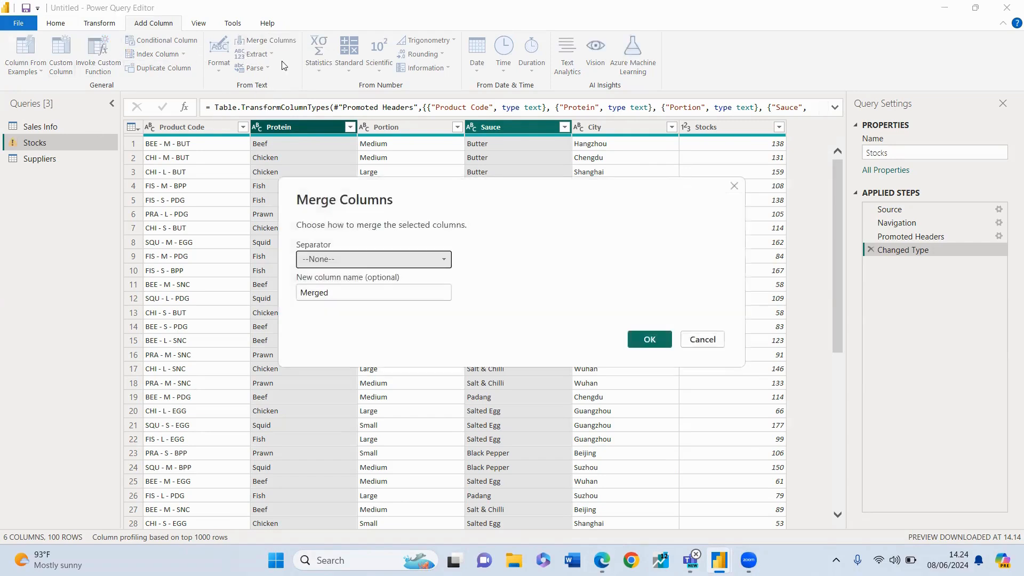
pyautogui.click(326, 264)
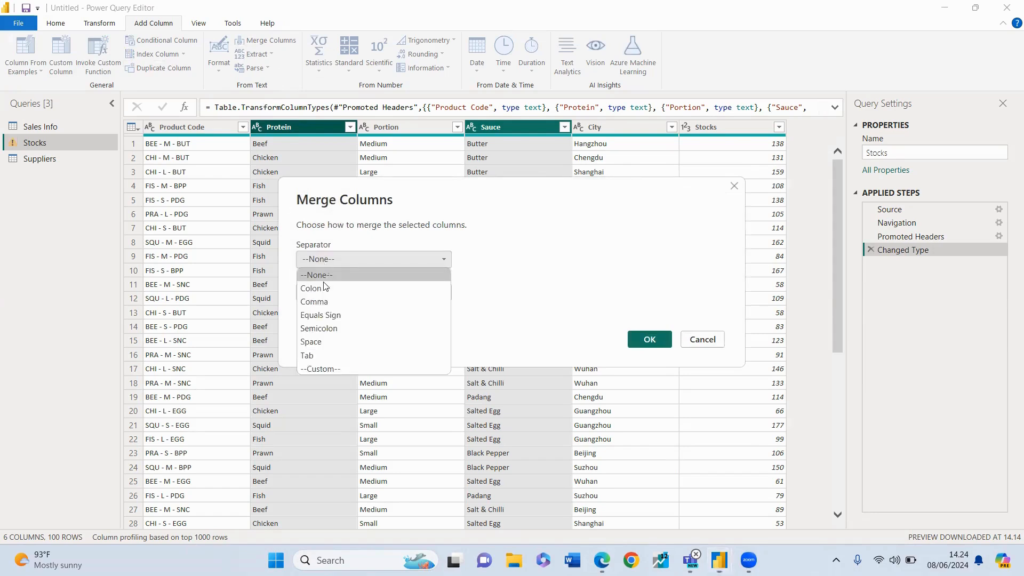
pyautogui.click(334, 368)
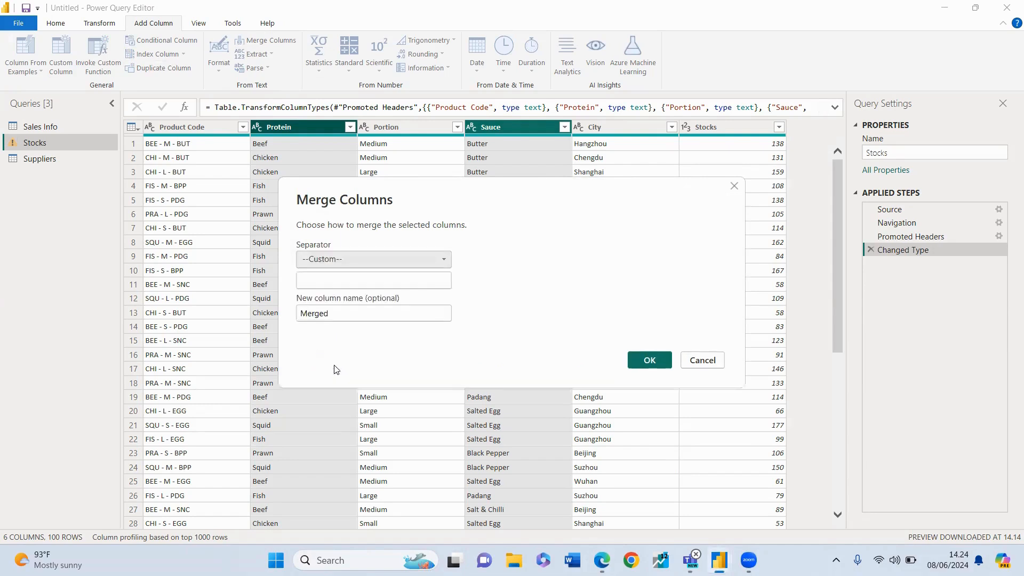
pyautogui.click(338, 278)
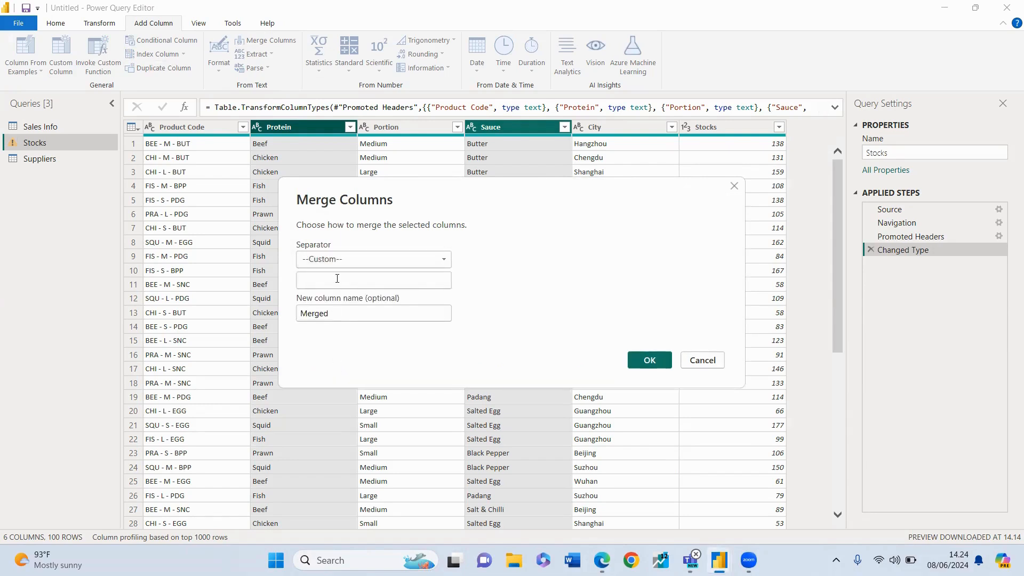
pyautogui.press('Tab')
pyautogui.press('BackSpace')
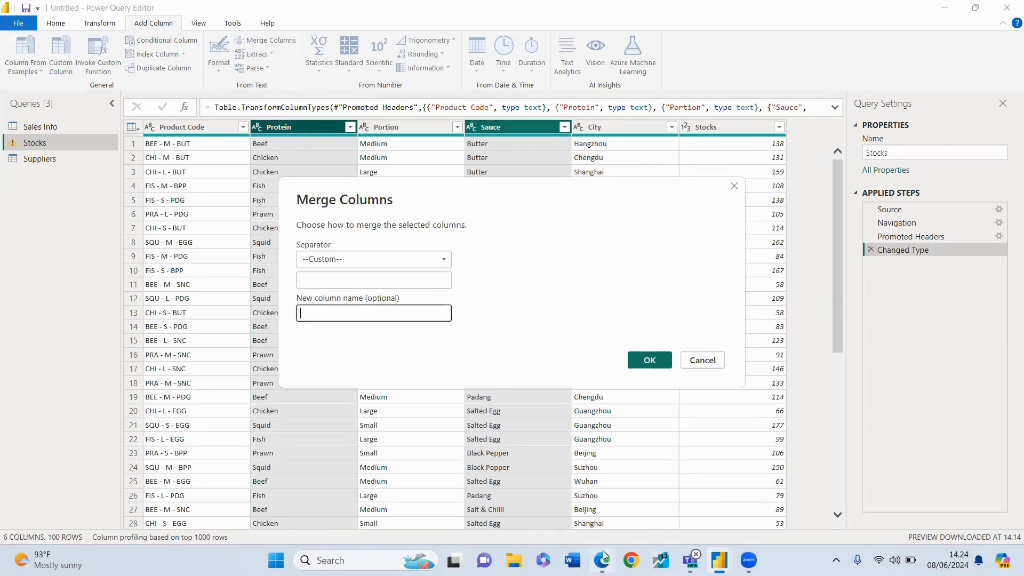
# Switch to the quiz PDF and underline the column name "Menu Name" in the Stocks instructions.
pyautogui.moveTo(603, 549)
pyautogui.click(605, 511)
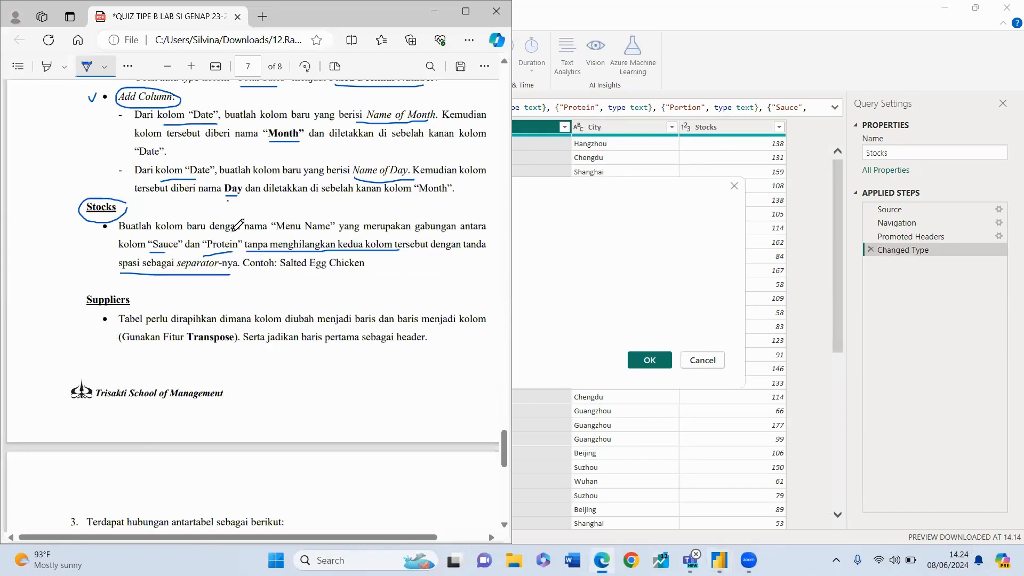
pyautogui.moveTo(275, 232); pyautogui.dragTo(334, 231)
pyautogui.click(434, 11)
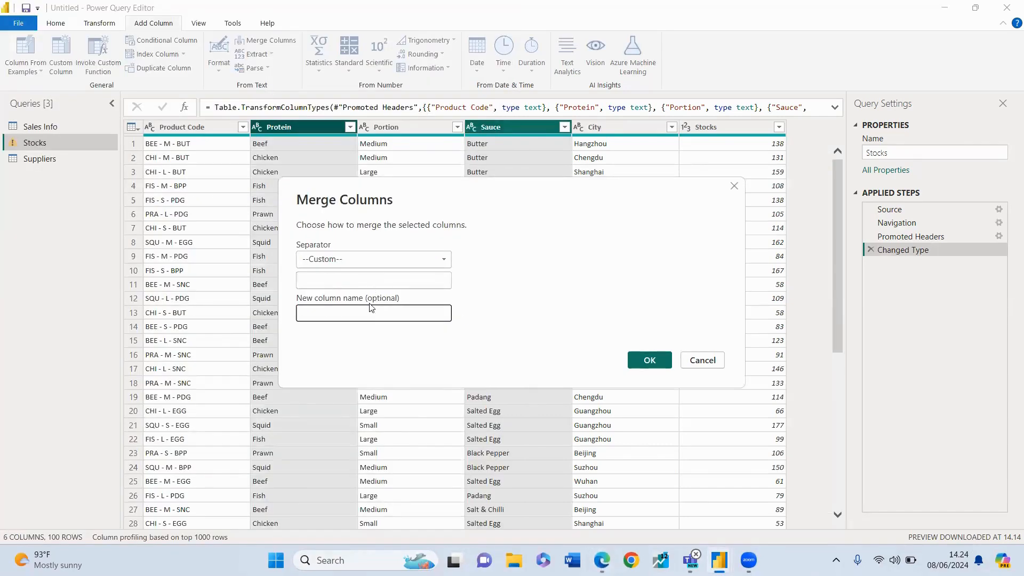
# Back in Power Query Editor, name the merged column Menu Name and add it to the Stocks table.
pyautogui.click(368, 307)
pyautogui.write('Menu Name')
pyautogui.click(646, 358)
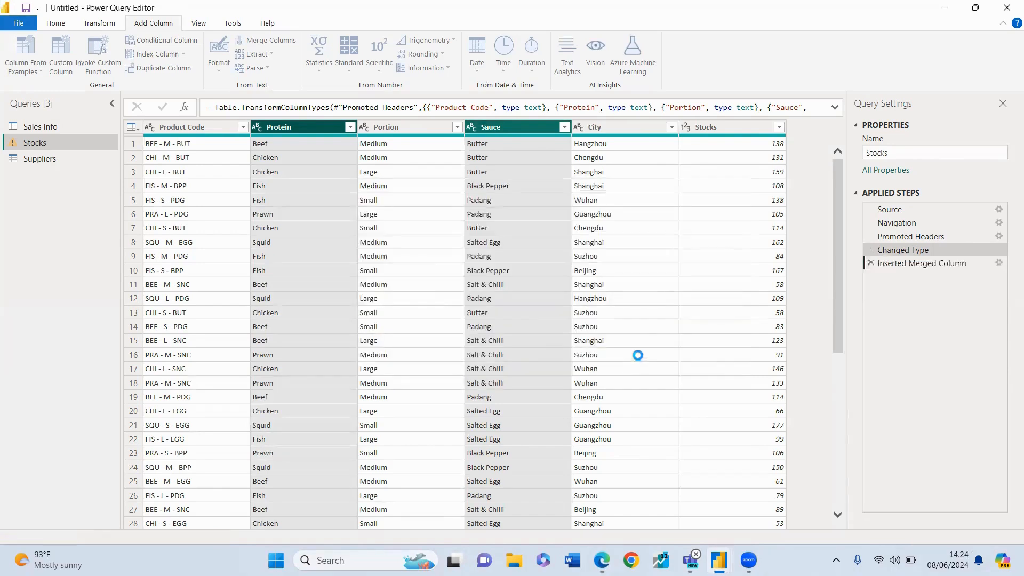
pyautogui.moveTo(538, 528); pyautogui.dragTo(591, 527)
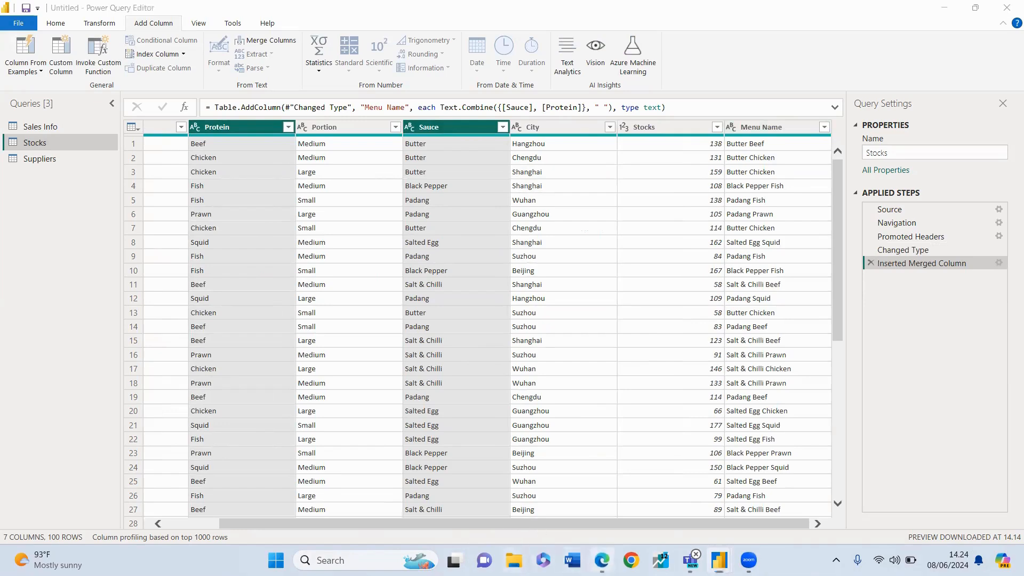
# Switch to the quiz PDF, tick off the Stocks heading, box its bullet and circle the Suppliers heading.
pyautogui.click(601, 560)
pyautogui.scroll(-1, 339, 285)
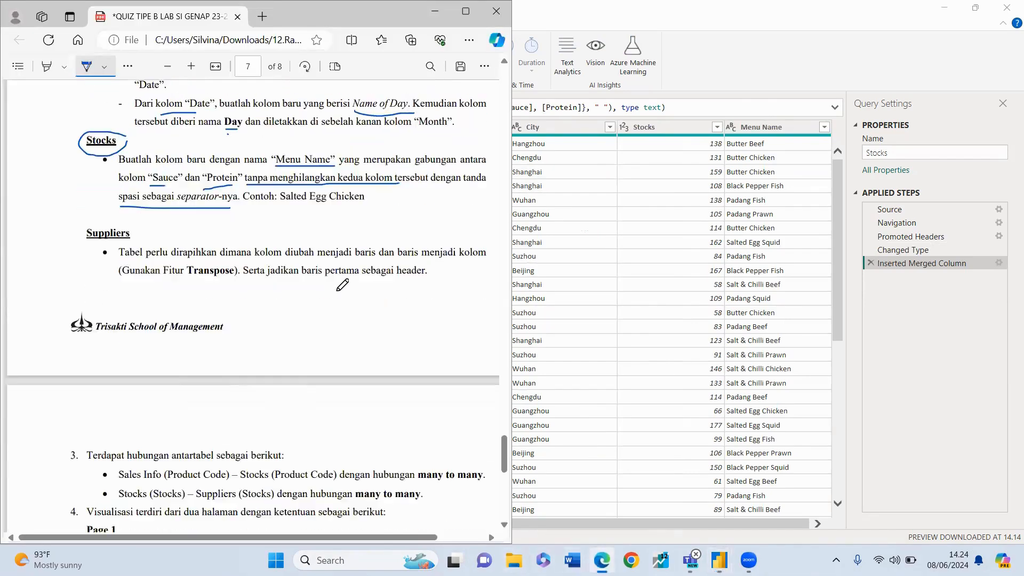
pyautogui.scroll(2, 207, 249)
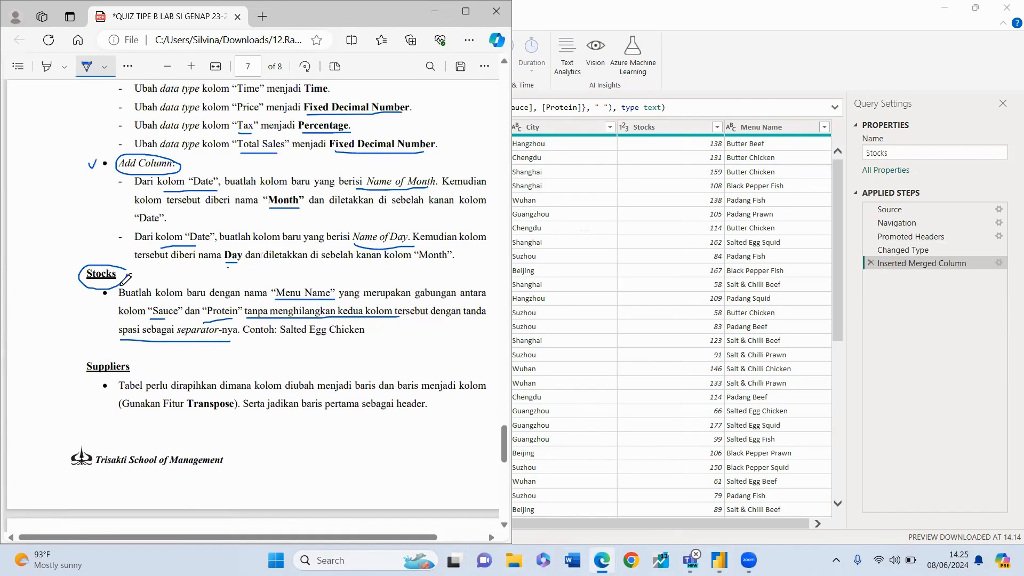
pyautogui.moveTo(96, 288)
pyautogui.mouseDown()
pyautogui.moveTo(96, 300)
pyautogui.moveTo(135, 269)
pyautogui.mouseUp()
pyautogui.scroll(-4, 137, 268)
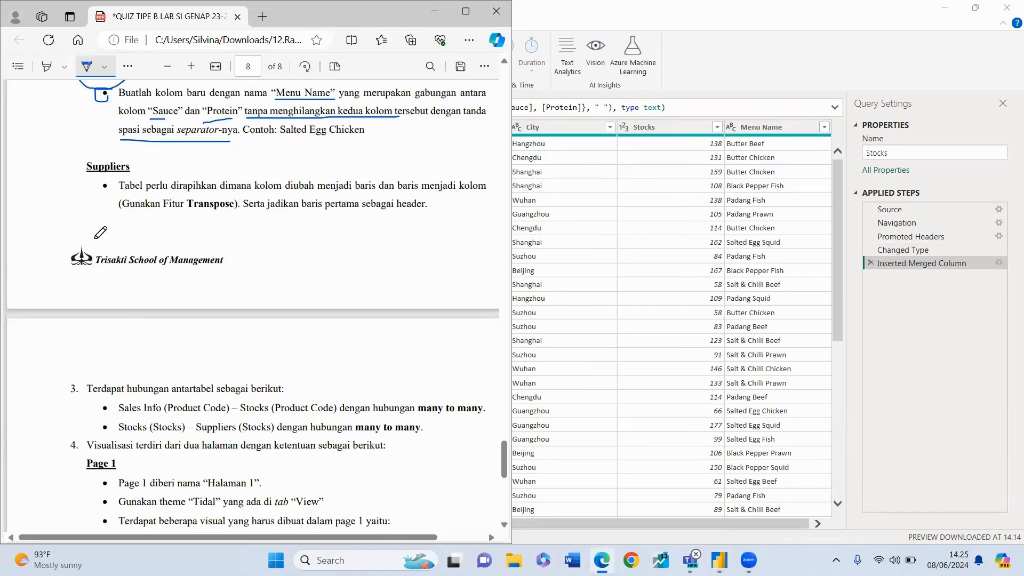
pyautogui.moveTo(133, 158)
pyautogui.mouseDown()
pyautogui.moveTo(92, 151)
pyautogui.moveTo(83, 173)
pyautogui.moveTo(133, 173)
pyautogui.moveTo(133, 159)
pyautogui.mouseUp()
pyautogui.click(433, 20)
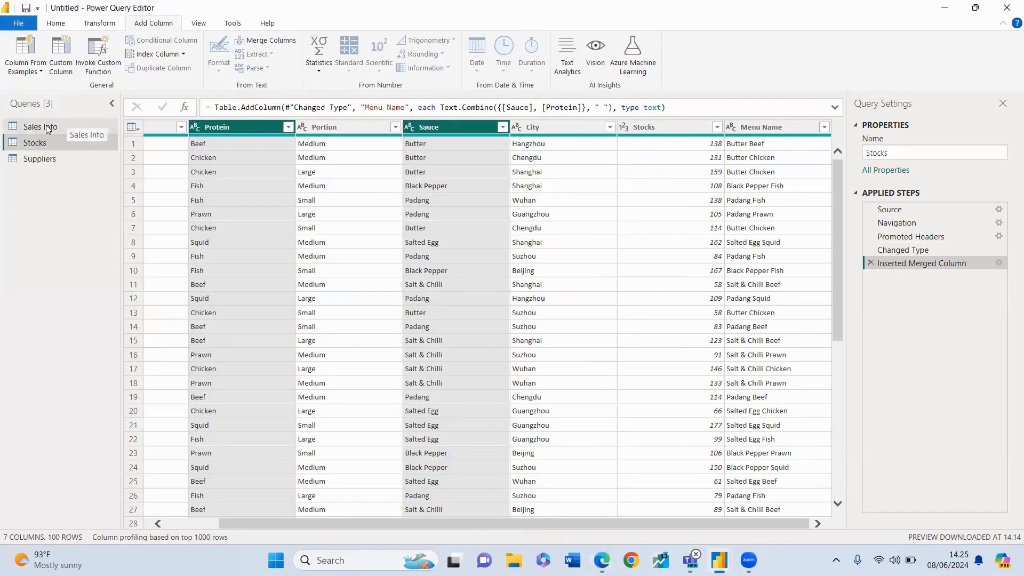
# In Power Query Editor, open the Suppliers table and transpose it so its rows become columns.
pyautogui.click(57, 159)
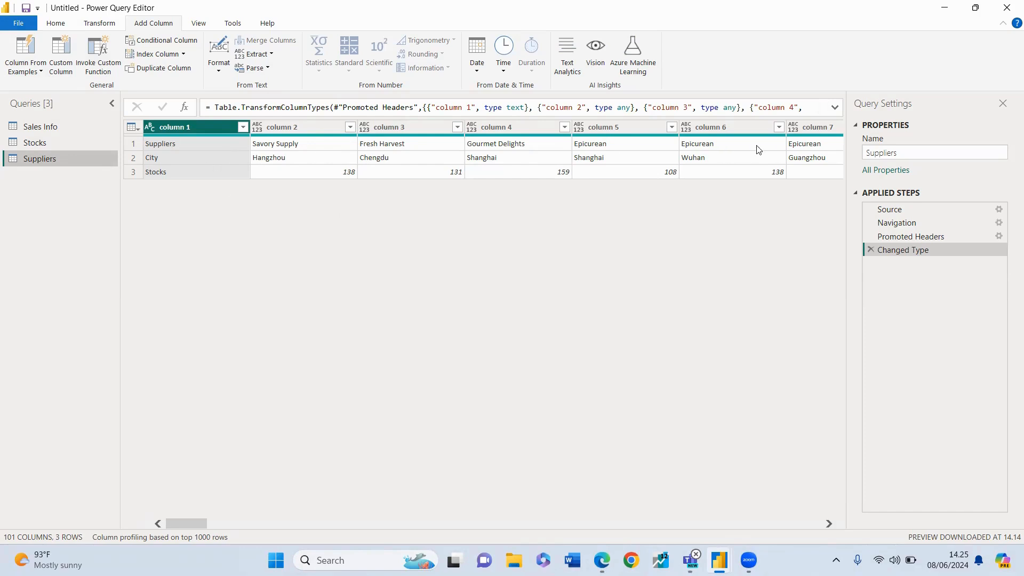
pyautogui.click(100, 24)
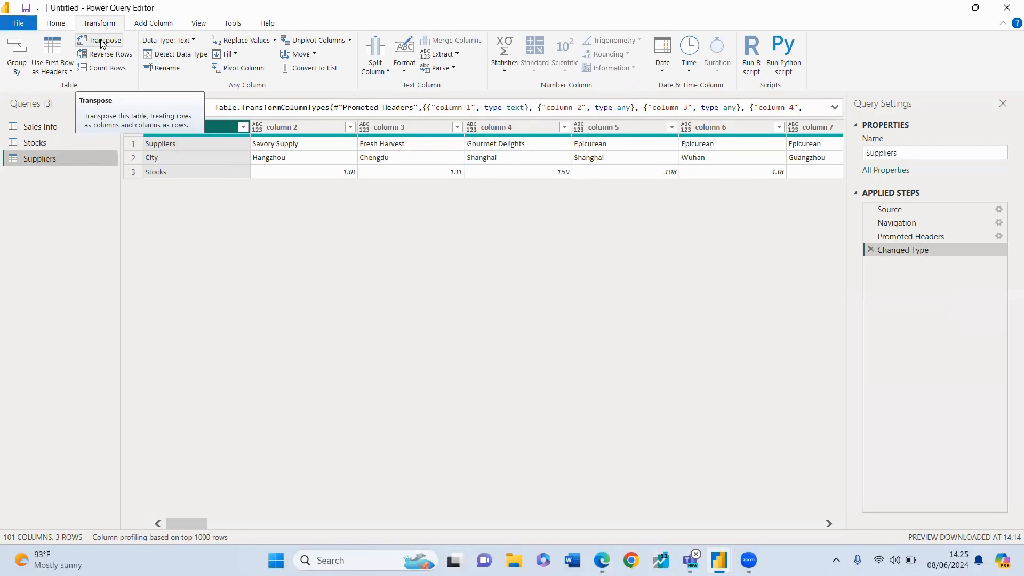
pyautogui.click(102, 41)
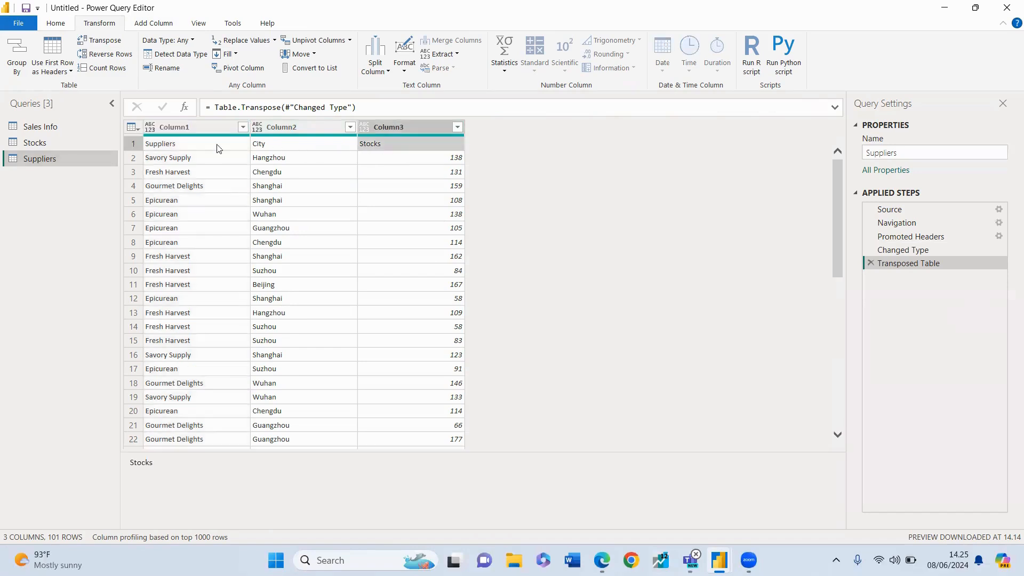
# Promote the first row of the transposed Suppliers table to column headers.
pyautogui.click(151, 147)
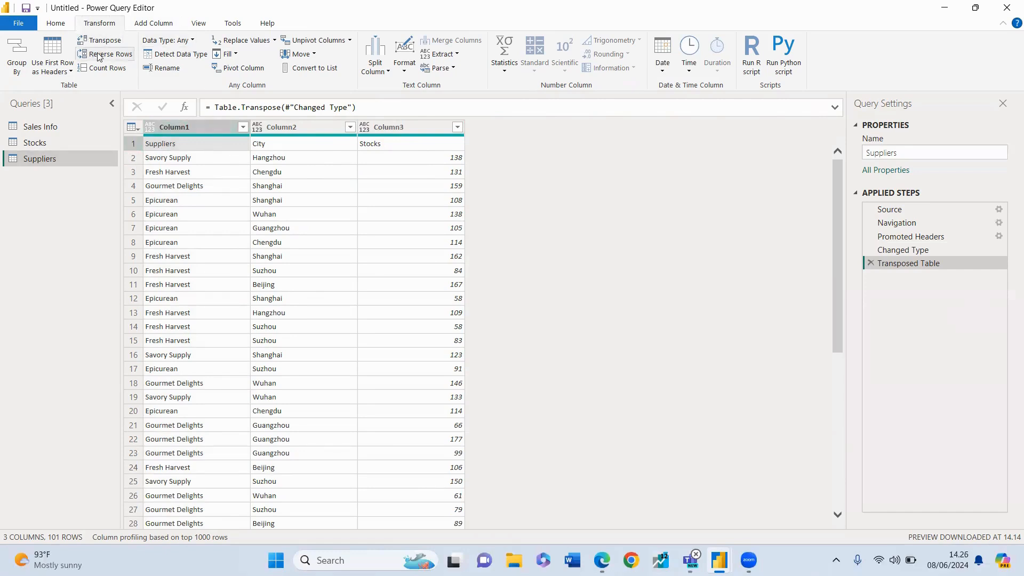
pyautogui.click(52, 47)
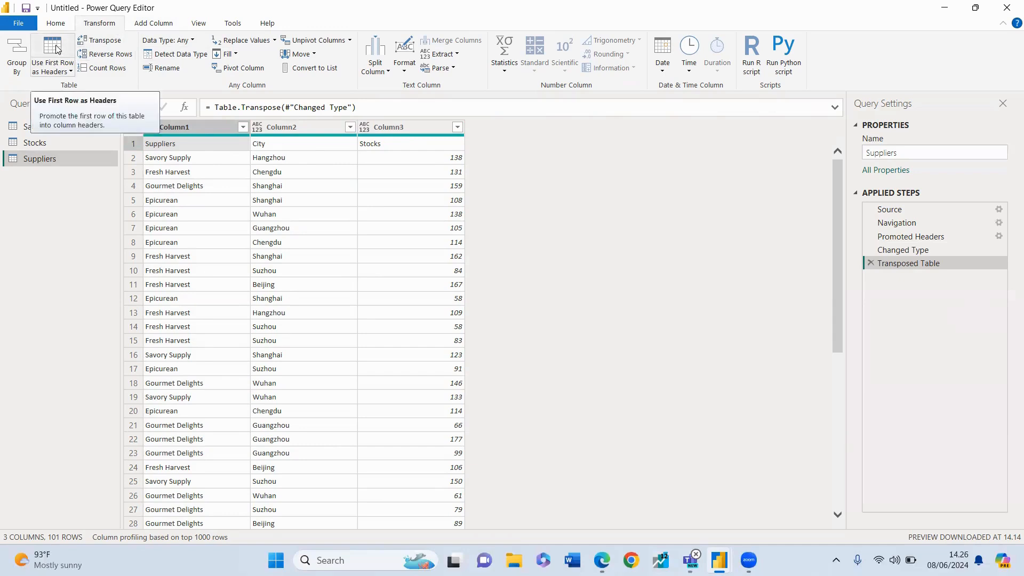
pyautogui.click(57, 49)
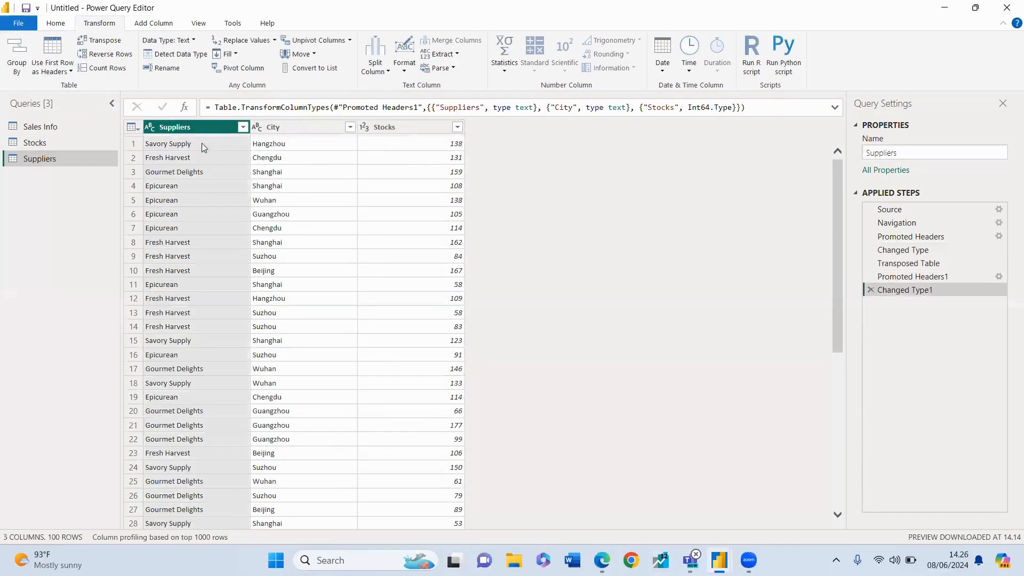
pyautogui.click(266, 159)
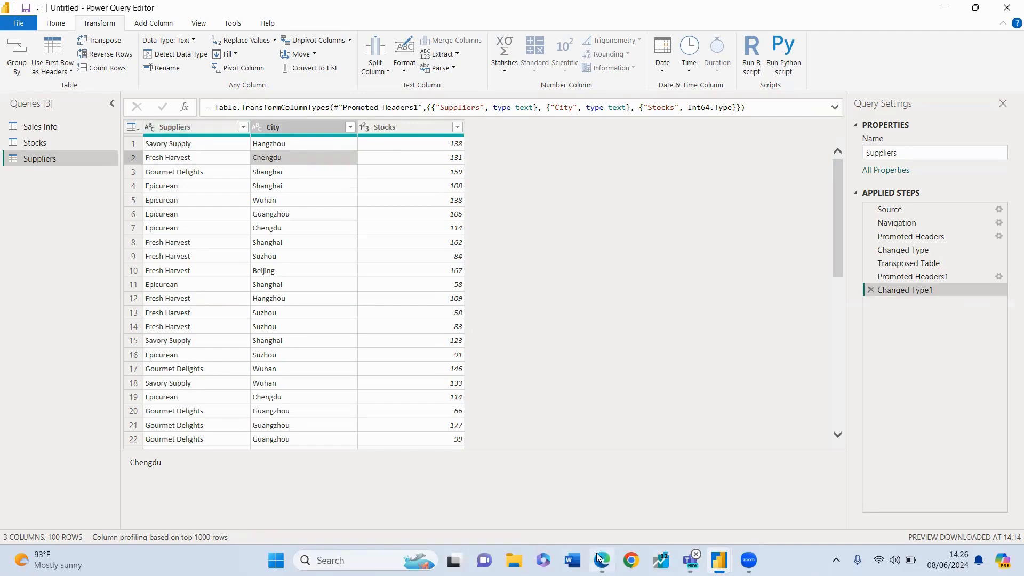
# Switch to the quiz PDF, underline "baris pertama sebagai header" in the Suppliers instructions and go on to the table relationships in item 3.
pyautogui.click(599, 504)
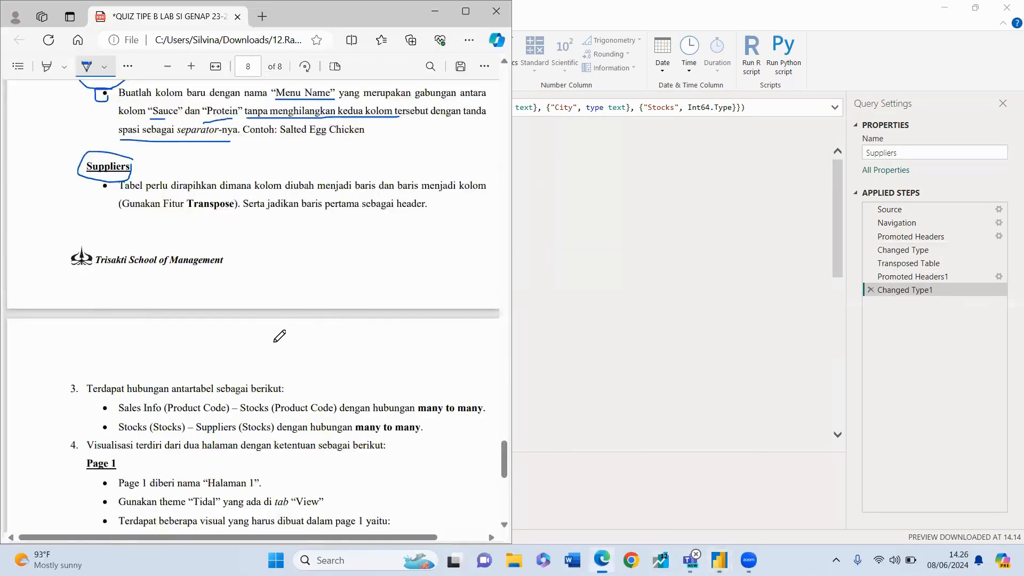
pyautogui.scroll(-3, 279, 335)
pyautogui.scroll(4, 267, 336)
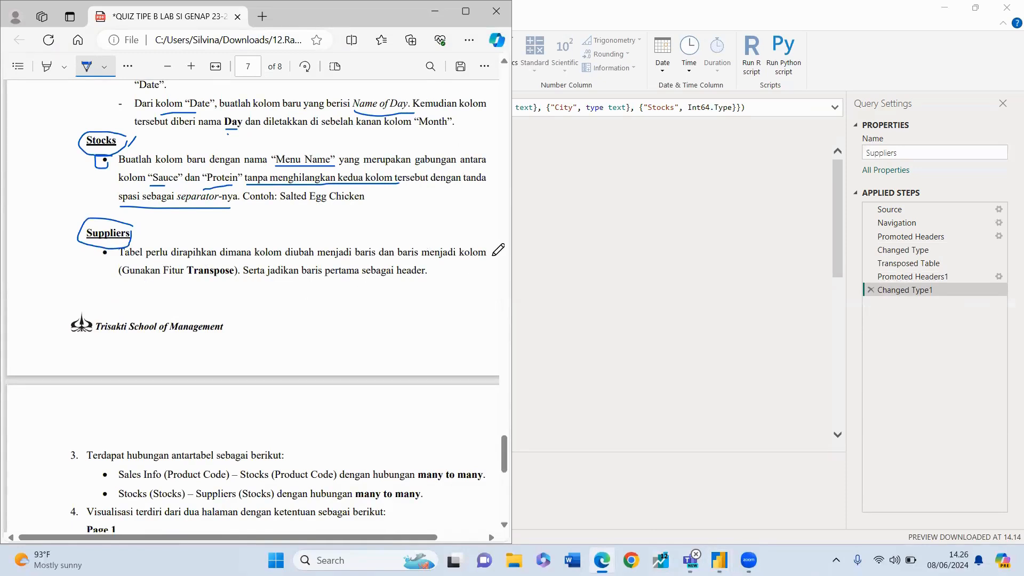
pyautogui.moveTo(299, 280); pyautogui.dragTo(411, 278)
pyautogui.scroll(-1, 133, 291)
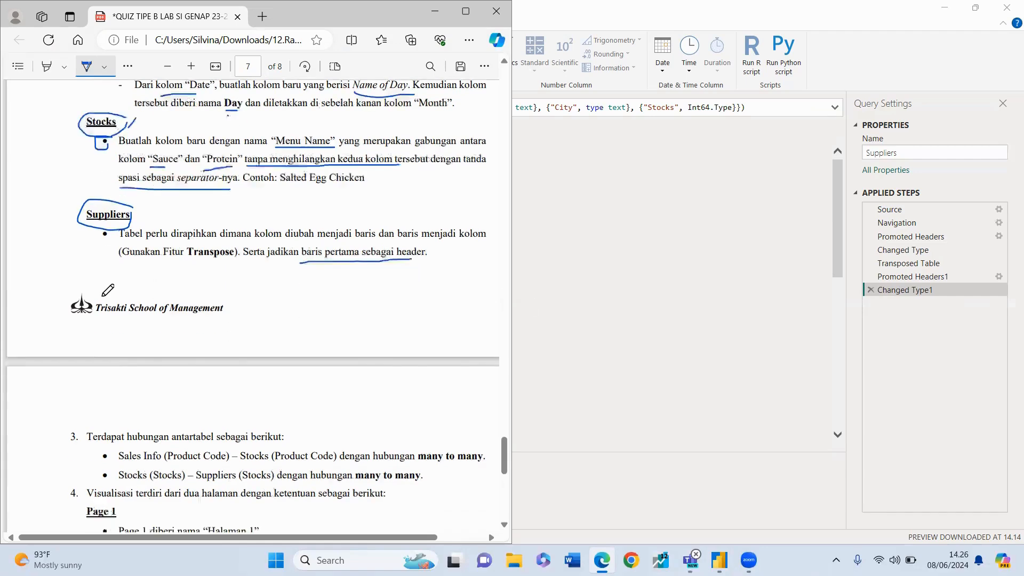
pyautogui.scroll(-2, 107, 289)
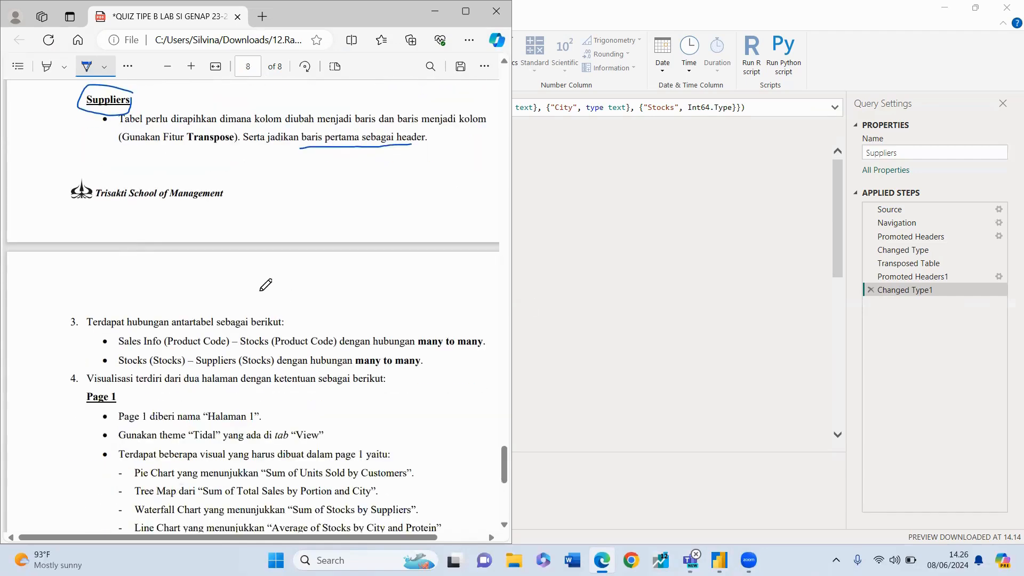
# Return to Power Query Editor, close it and apply the query changes, loading the Sales Info, Stocks and Suppliers tables into Power BI Desktop.
pyautogui.click(618, 205)
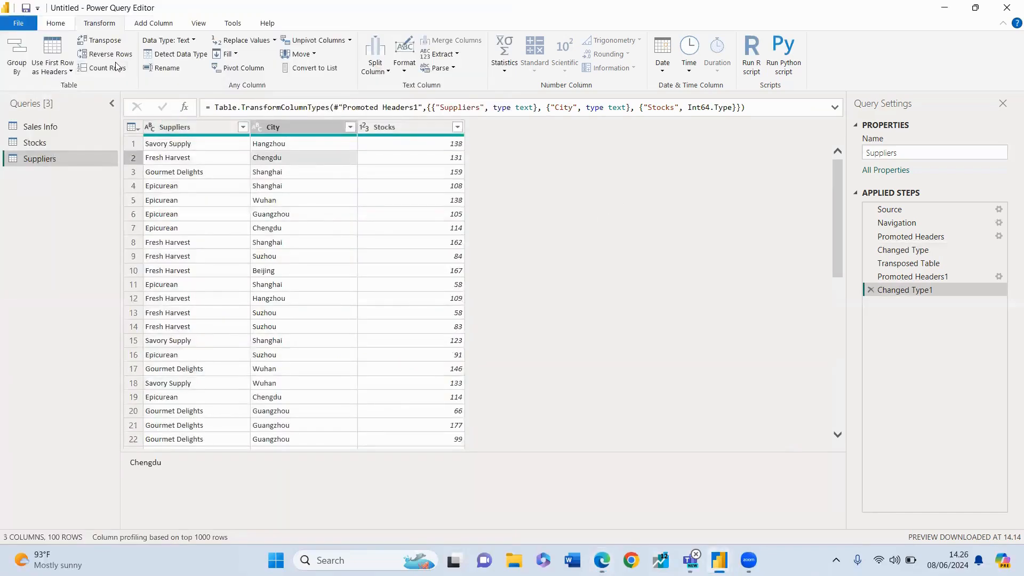
pyautogui.click(56, 24)
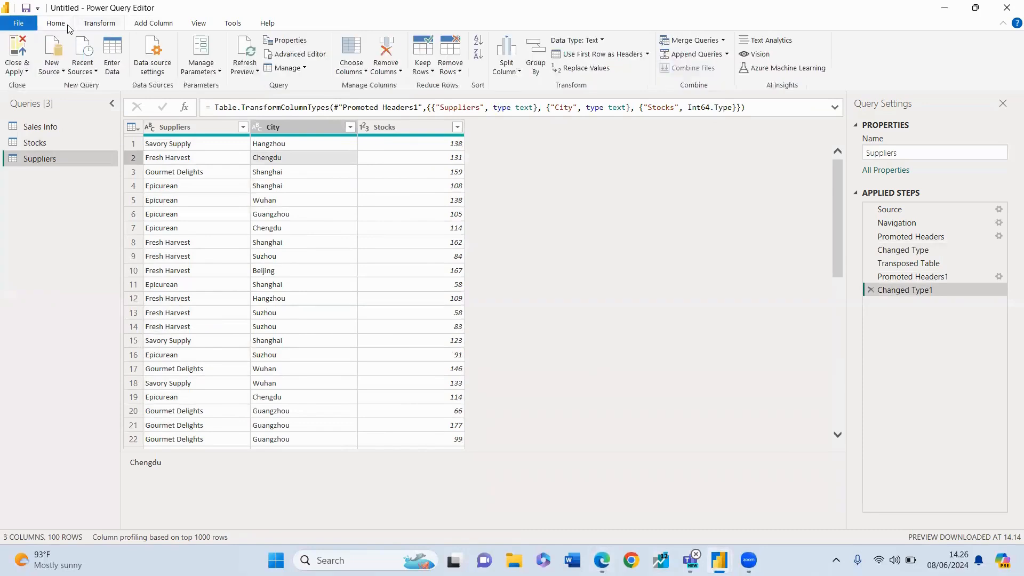
pyautogui.click(20, 51)
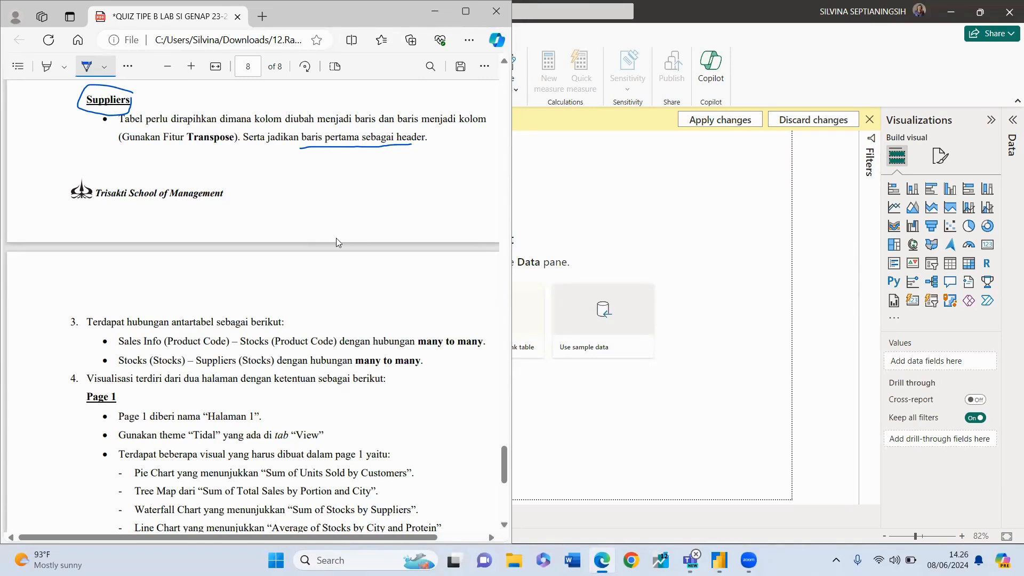
pyautogui.click(542, 306)
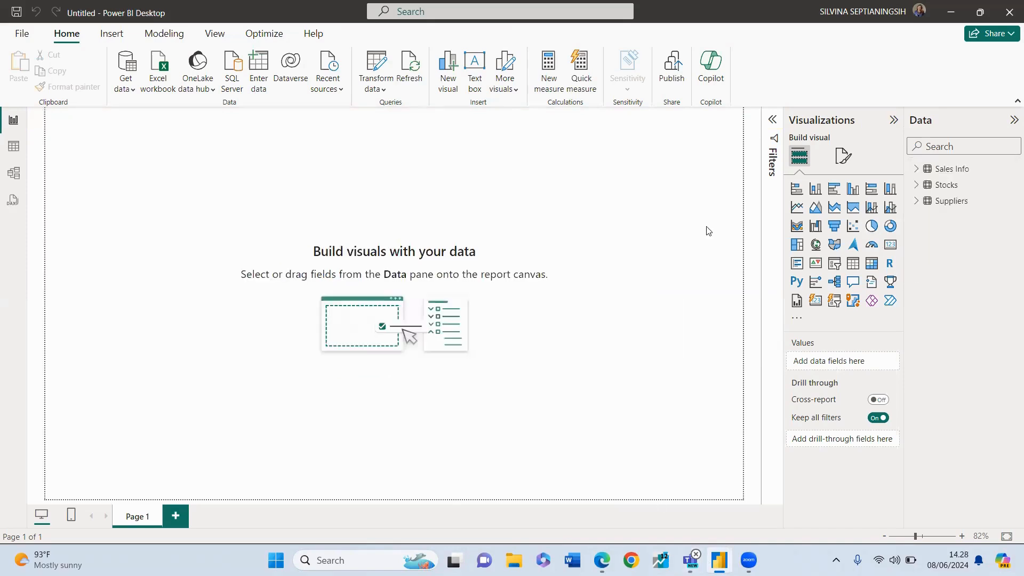
# Switch to the quiz PDF, circle the item 3 heading on table relationships and underline "Sales Info (Product Code) – Stocks (Product Code)".
pyautogui.click(927, 170)
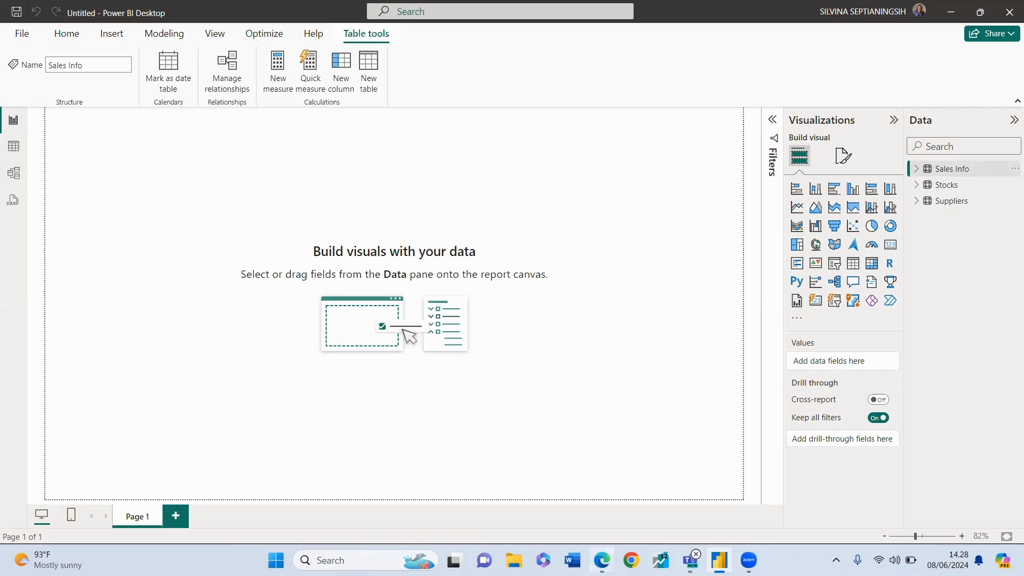
pyautogui.click(601, 560)
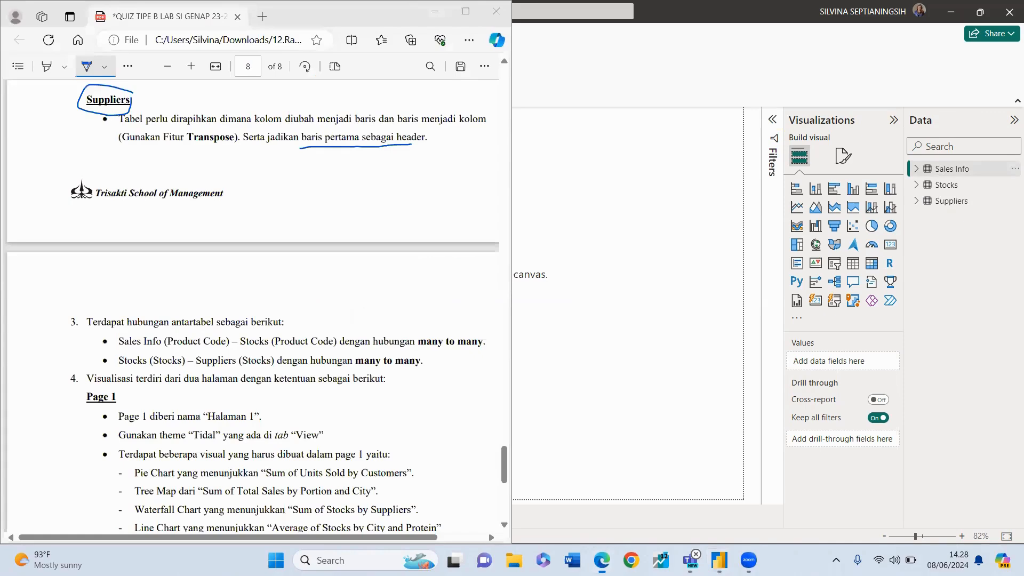
pyautogui.scroll(-3, 203, 175)
pyautogui.moveTo(85, 201)
pyautogui.mouseDown()
pyautogui.moveTo(233, 203)
pyautogui.moveTo(309, 179)
pyautogui.moveTo(188, 167)
pyautogui.moveTo(92, 184)
pyautogui.moveTo(88, 196)
pyautogui.mouseUp()
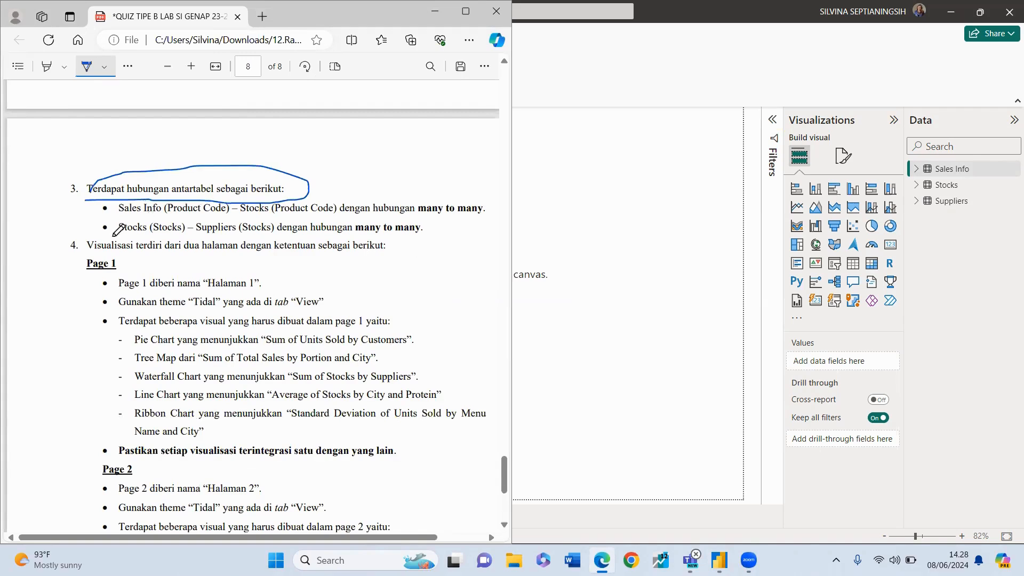
pyautogui.moveTo(124, 214); pyautogui.dragTo(147, 215)
pyautogui.moveTo(171, 214); pyautogui.dragTo(324, 213)
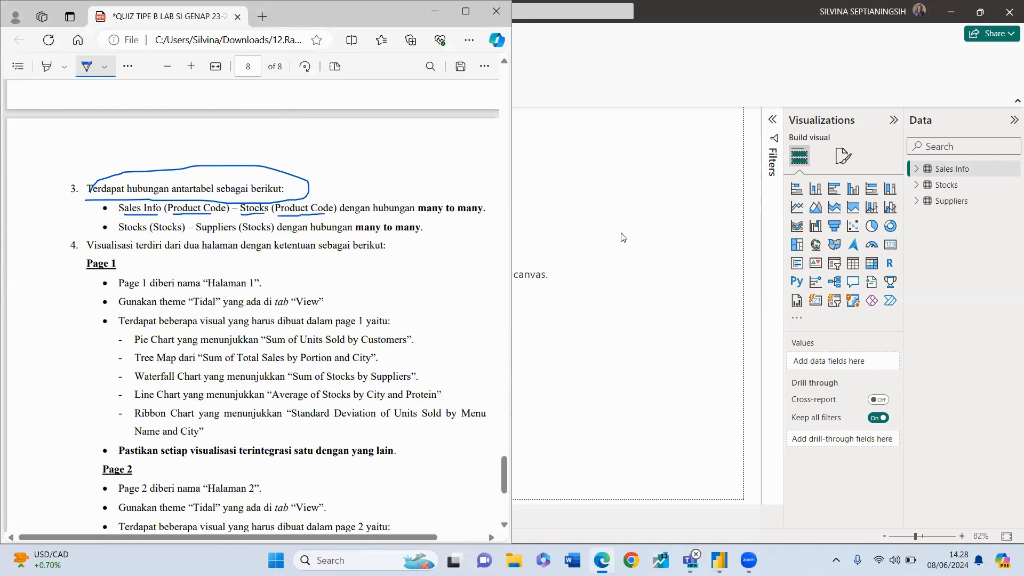
# Return to Power BI Desktop, open the Model view and enlarge the Stocks and Sales Info table cards to show all their fields.
pyautogui.hotkey('alt', 'Tab')
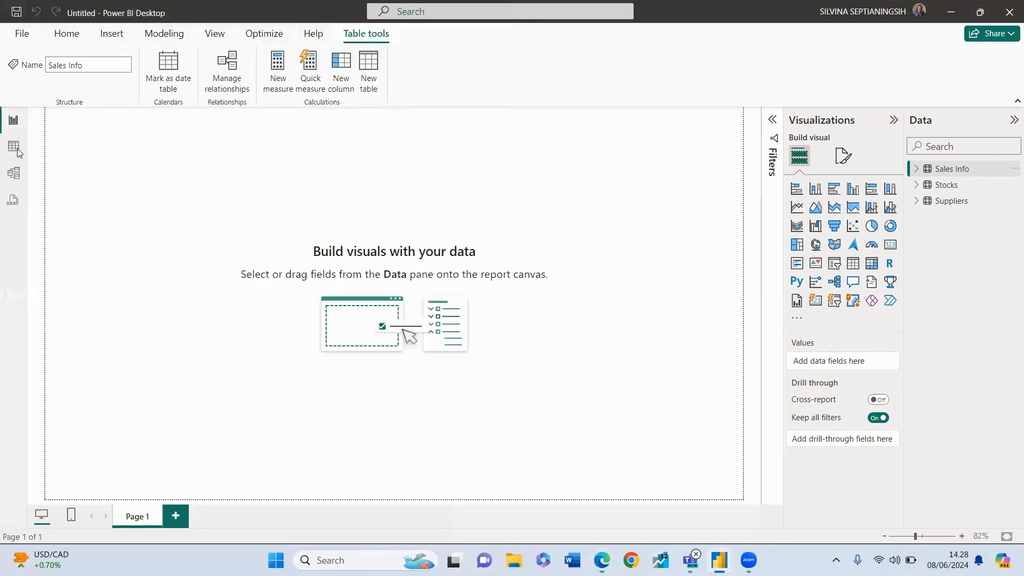
pyautogui.click(14, 176)
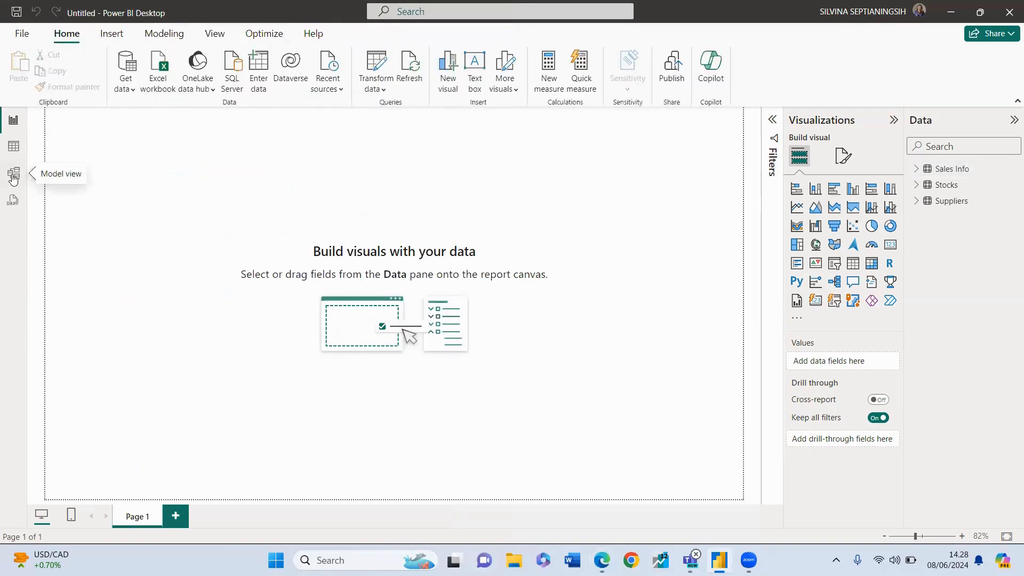
pyautogui.click(14, 178)
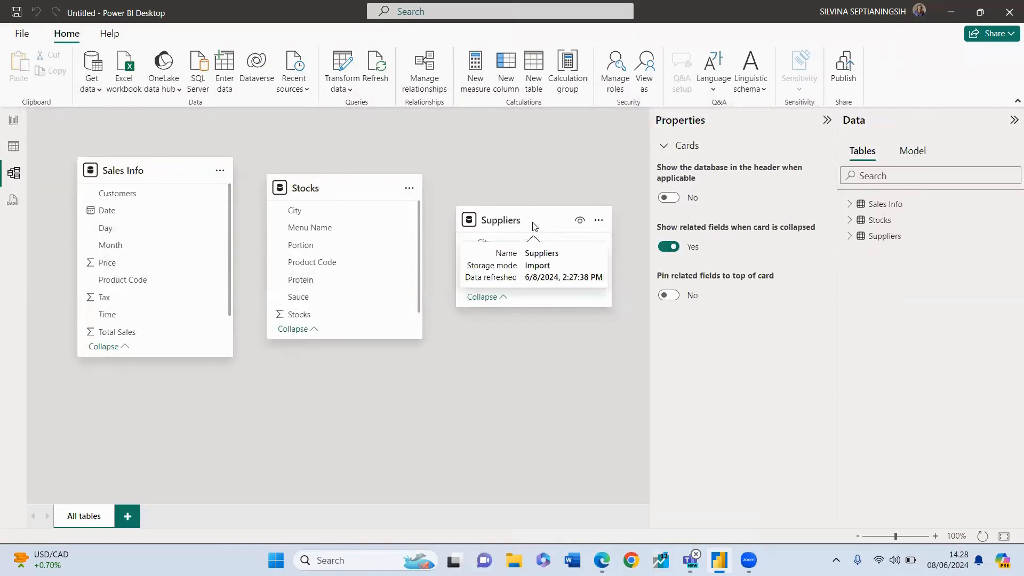
pyautogui.moveTo(89, 171)
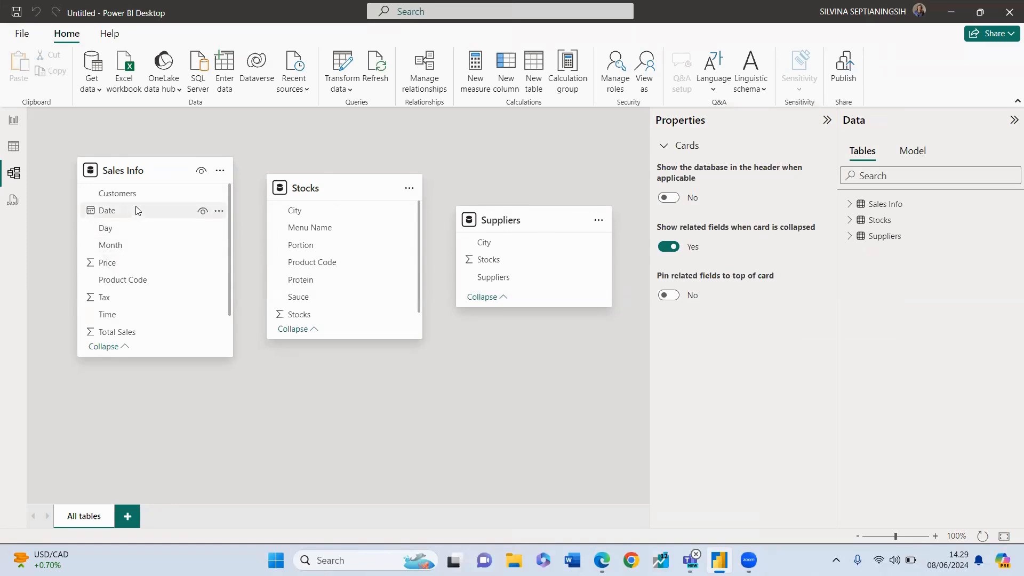
pyautogui.scroll(-1, 179, 297)
pyautogui.scroll(1, 179, 297)
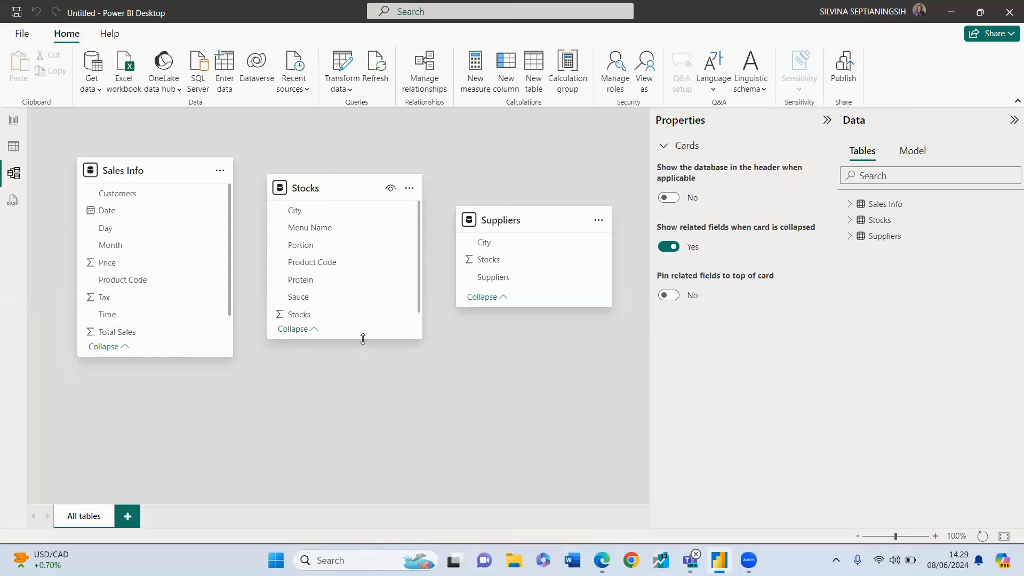
pyautogui.moveTo(361, 339); pyautogui.dragTo(363, 355)
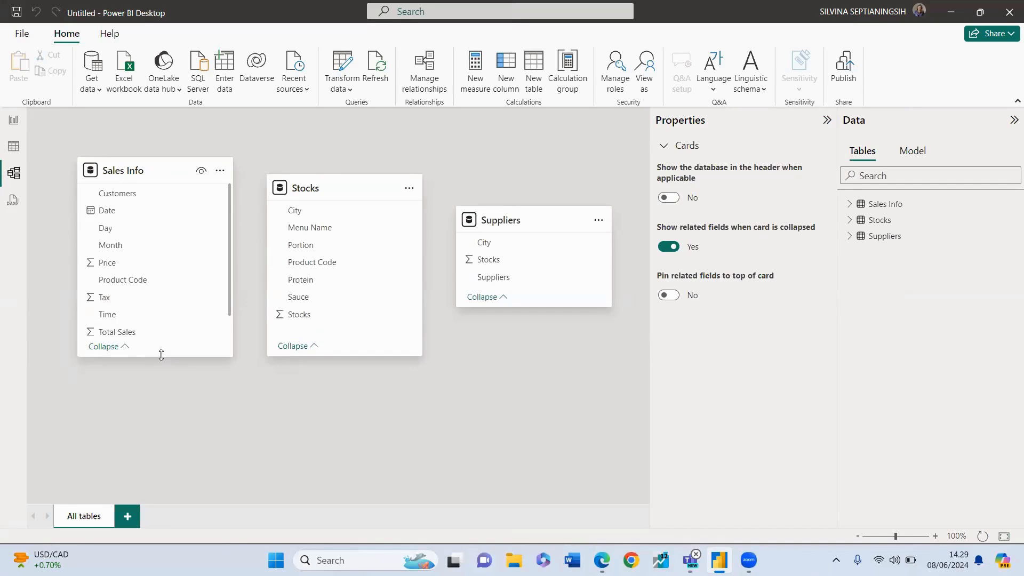
pyautogui.moveTo(158, 365); pyautogui.dragTo(159, 383)
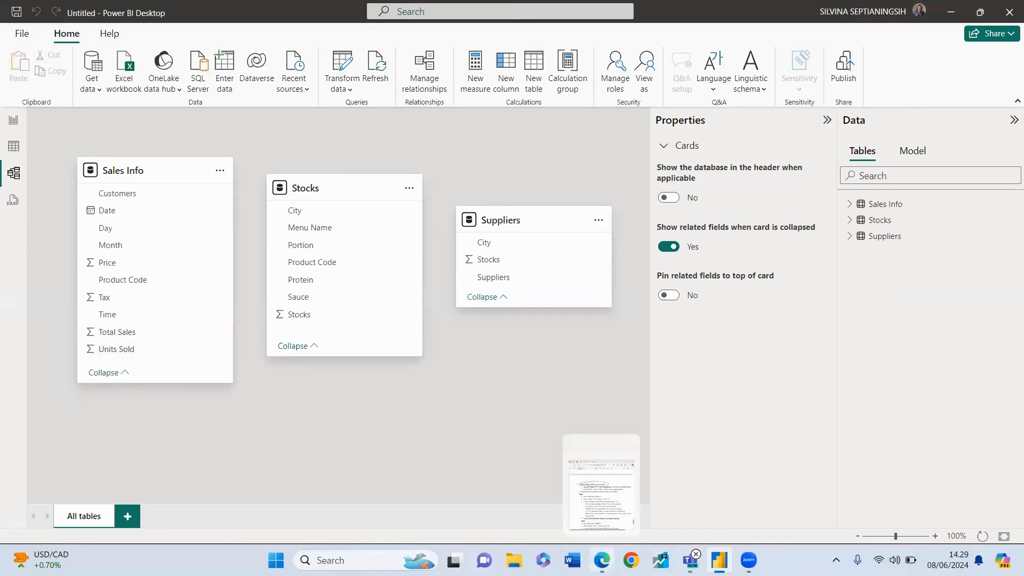
# Recheck item 3 in the quiz PDF, then start a many-to-many relationship in Power BI Desktop from Sales Info's Product Code to Stocks' Product Code.
pyautogui.click(600, 479)
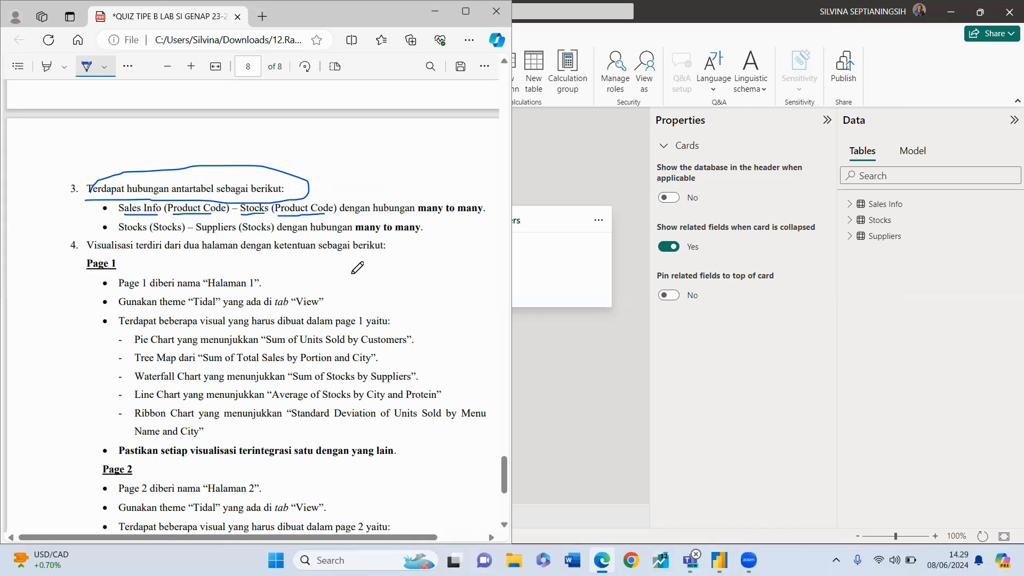
pyautogui.click(515, 373)
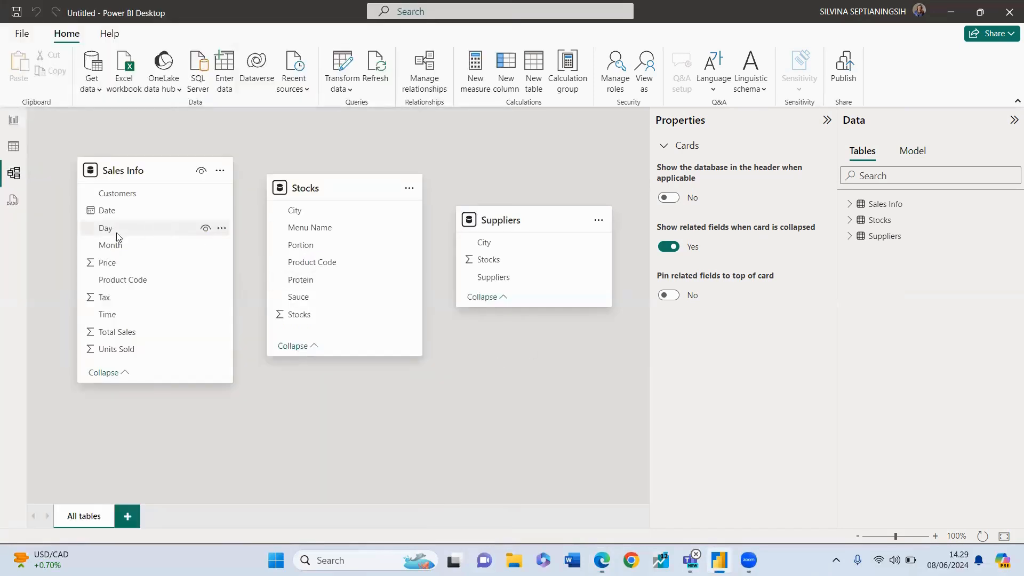
pyautogui.click(125, 284)
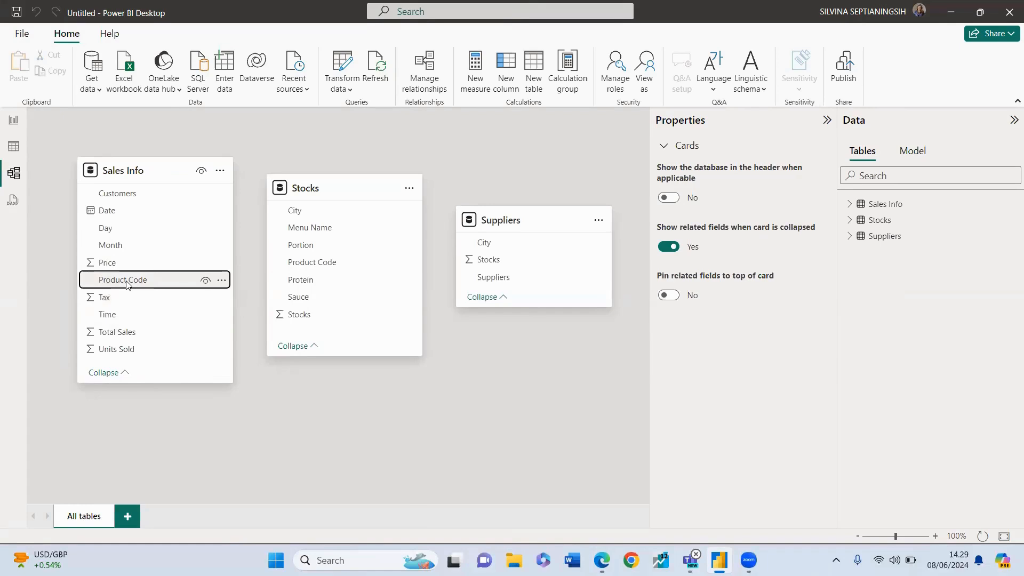
pyautogui.moveTo(127, 284); pyautogui.dragTo(318, 263)
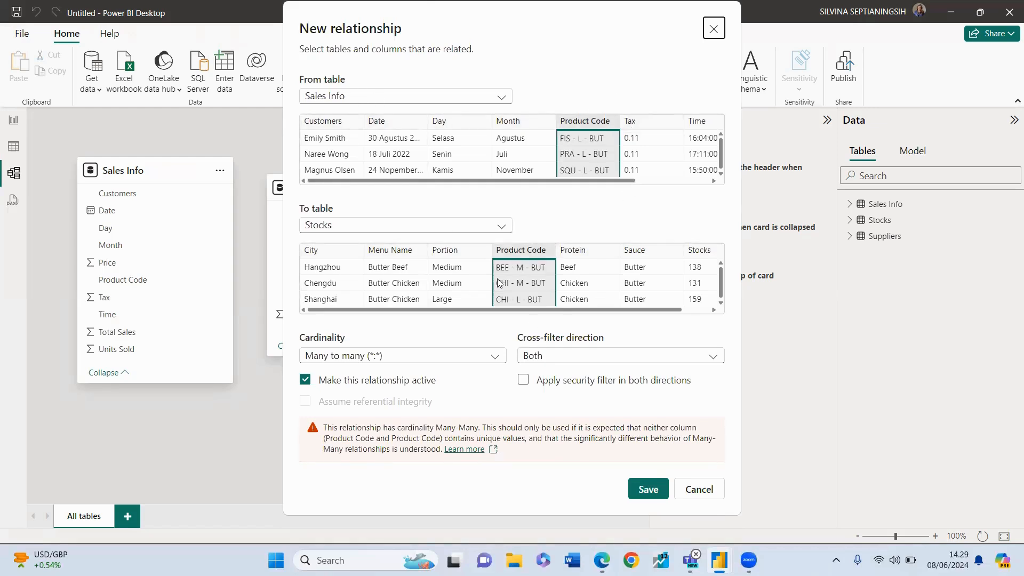
pyautogui.click(437, 357)
pyautogui.click(437, 357)
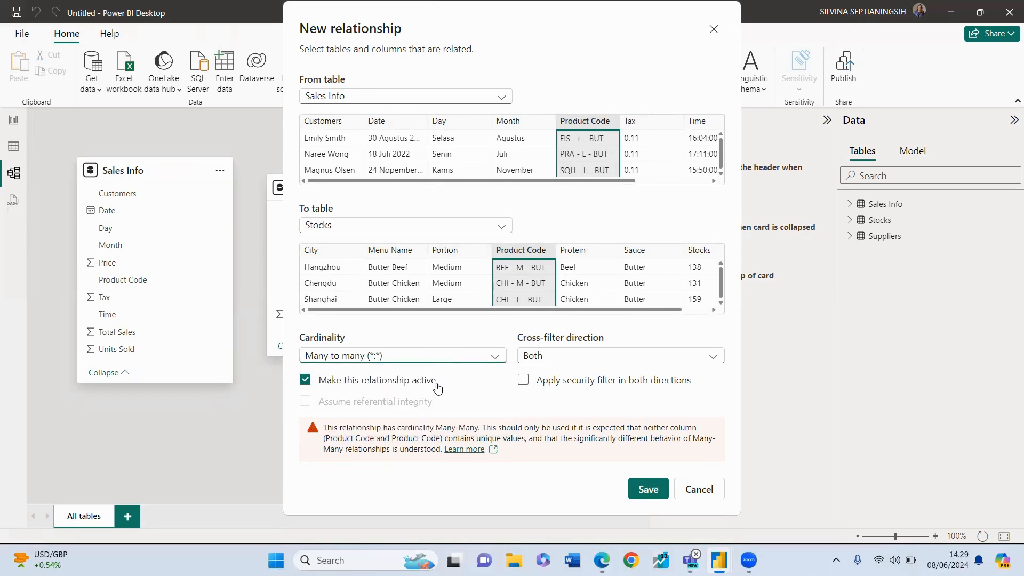
# Underline "many to many" for the first relationship in the quiz PDF, then save the Product Code relationship in Power BI Desktop.
pyautogui.click(602, 560)
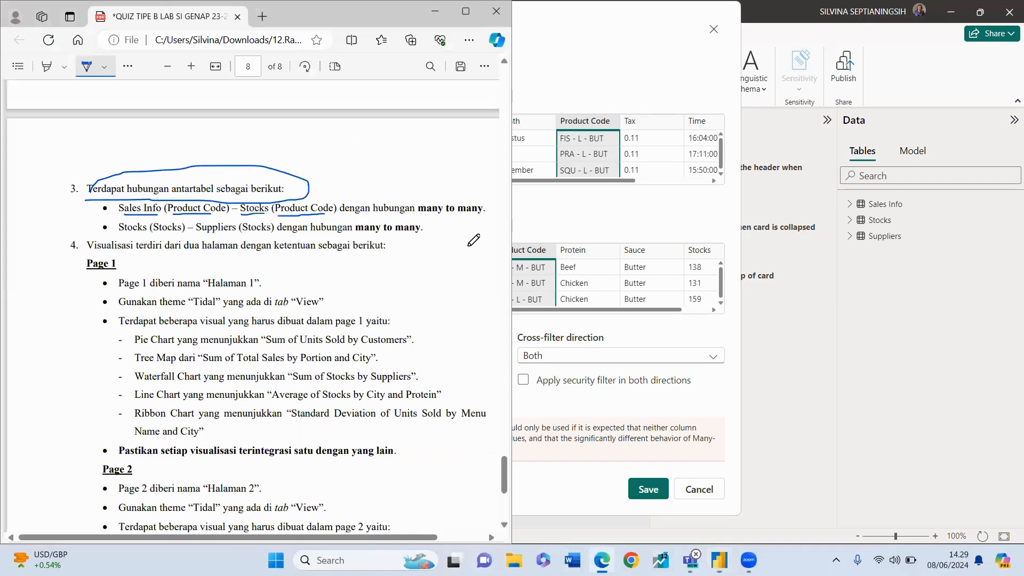
pyautogui.moveTo(419, 213); pyautogui.dragTo(483, 213)
pyautogui.click(630, 342)
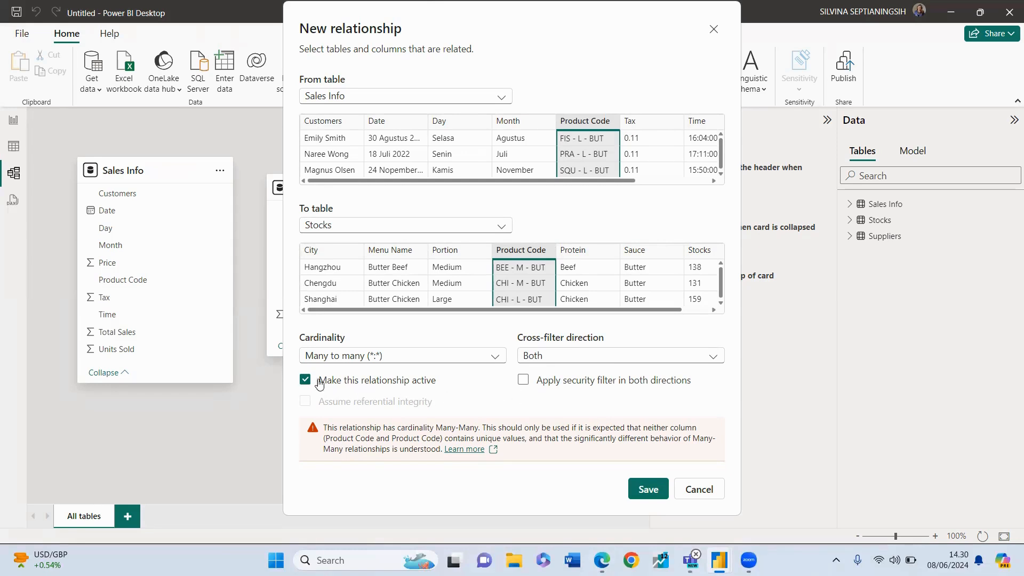
pyautogui.click(637, 490)
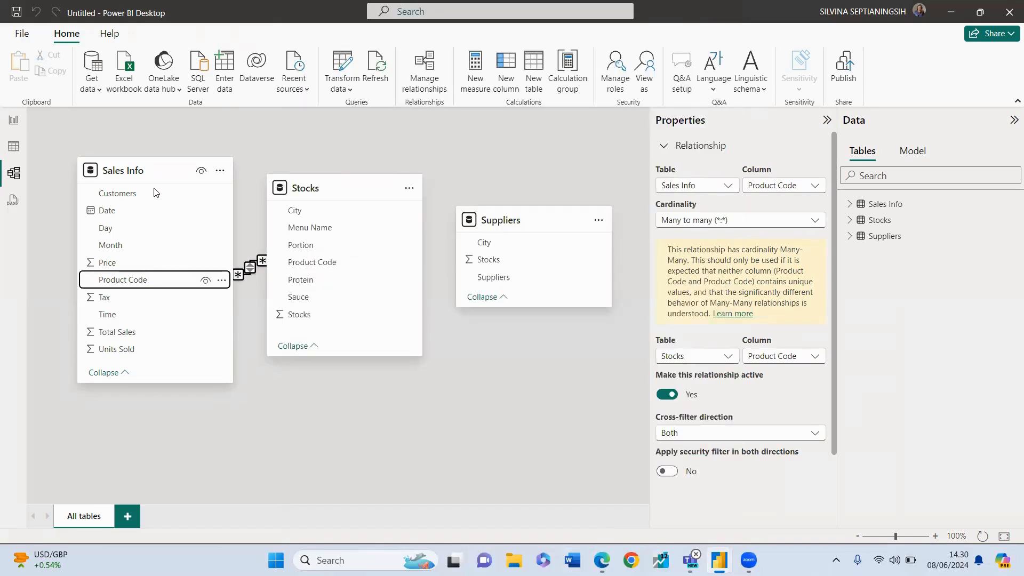
pyautogui.moveTo(152, 187)
pyautogui.mouseDown()
pyautogui.moveTo(153, 199)
pyautogui.moveTo(155, 180)
pyautogui.mouseUp()
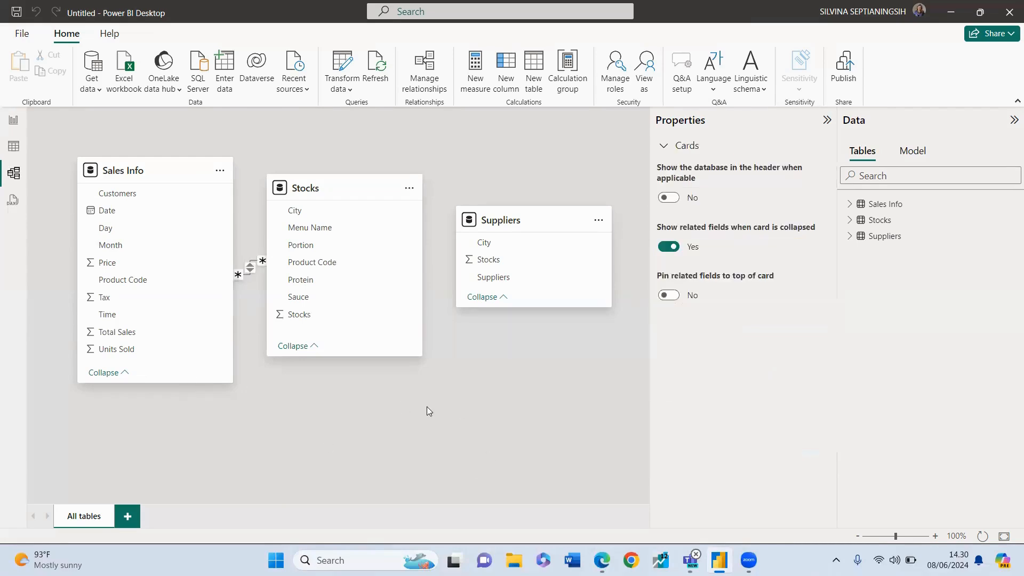
# Switch to the quiz PDF and underline the tables and columns of the second relationship, "Stocks (Stocks) – Suppliers (Stocks)".
pyautogui.click(602, 560)
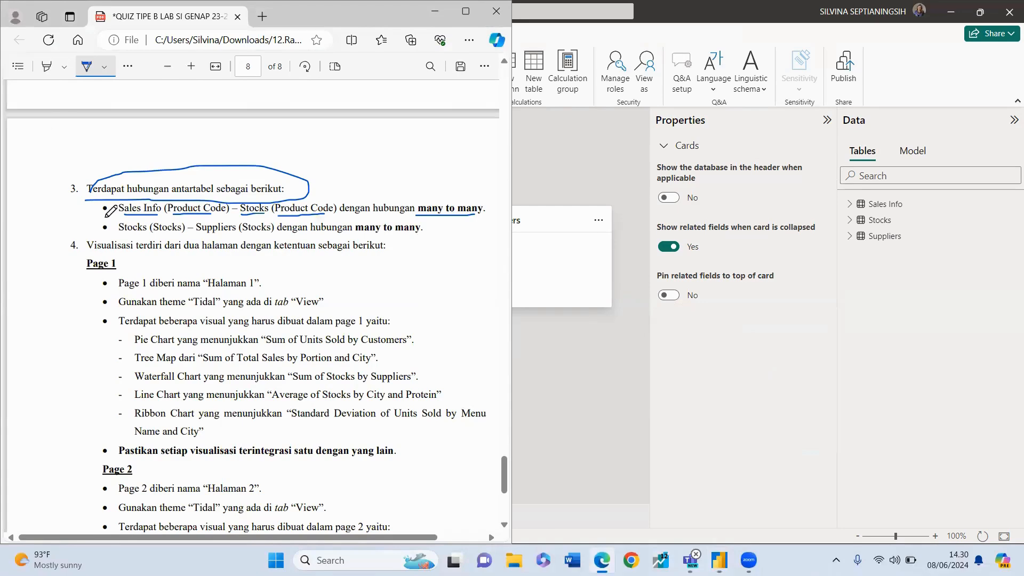
pyautogui.scroll(-1, 122, 208)
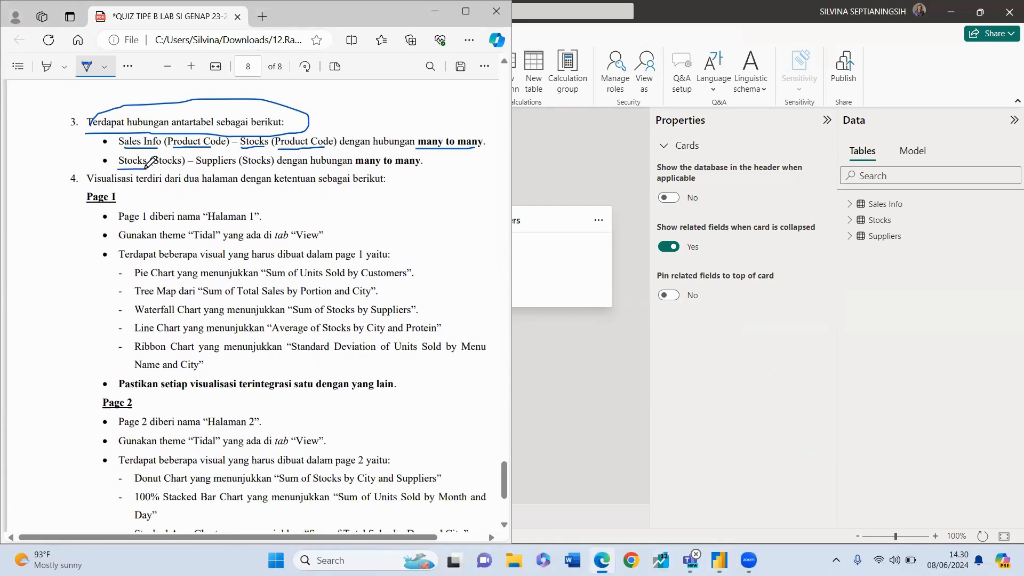
pyautogui.moveTo(152, 167); pyautogui.dragTo(273, 169)
# In Power BI Desktop, create an active many-to-many relationship between Stocks in the Stocks and Suppliers tables, and space the Suppliers card further out.
pyautogui.click(557, 339)
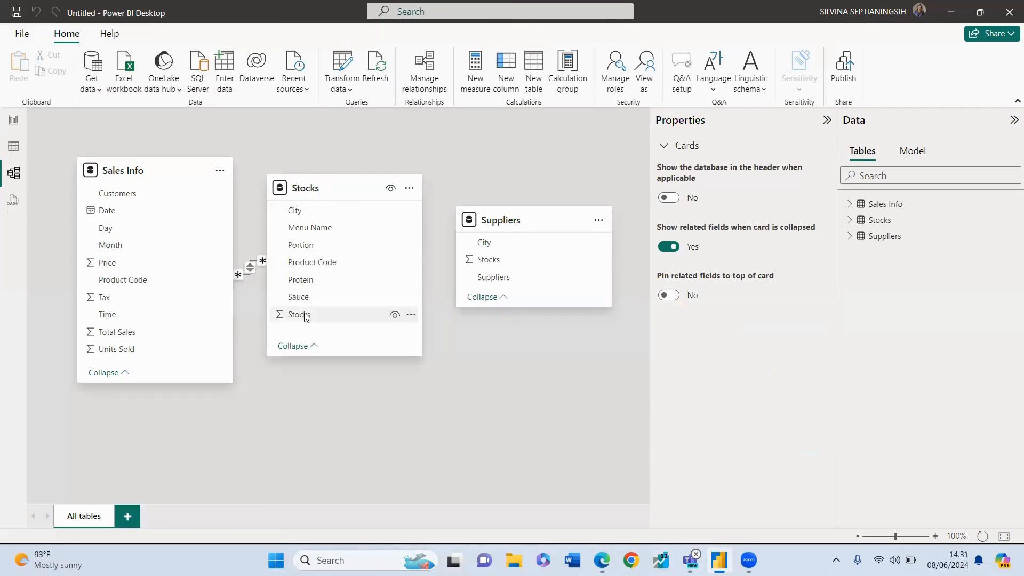
pyautogui.moveTo(305, 316); pyautogui.dragTo(495, 260)
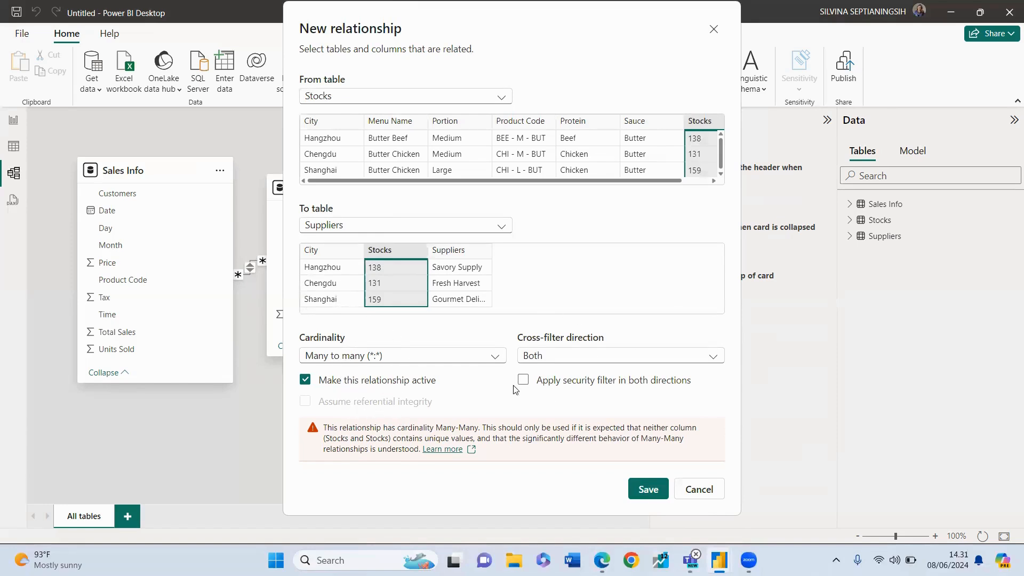
pyautogui.click(643, 488)
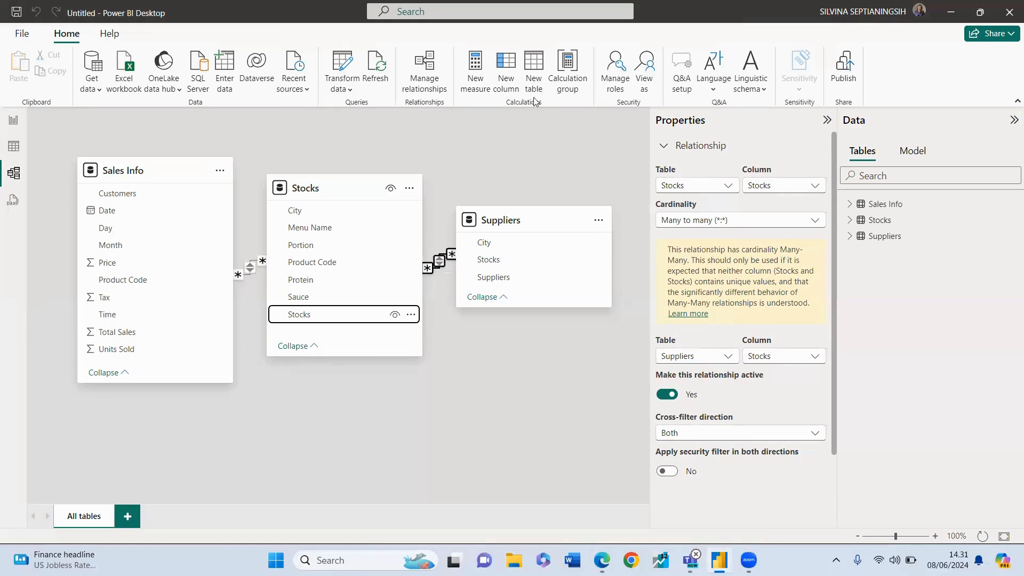
pyautogui.moveTo(552, 221); pyautogui.dragTo(575, 218)
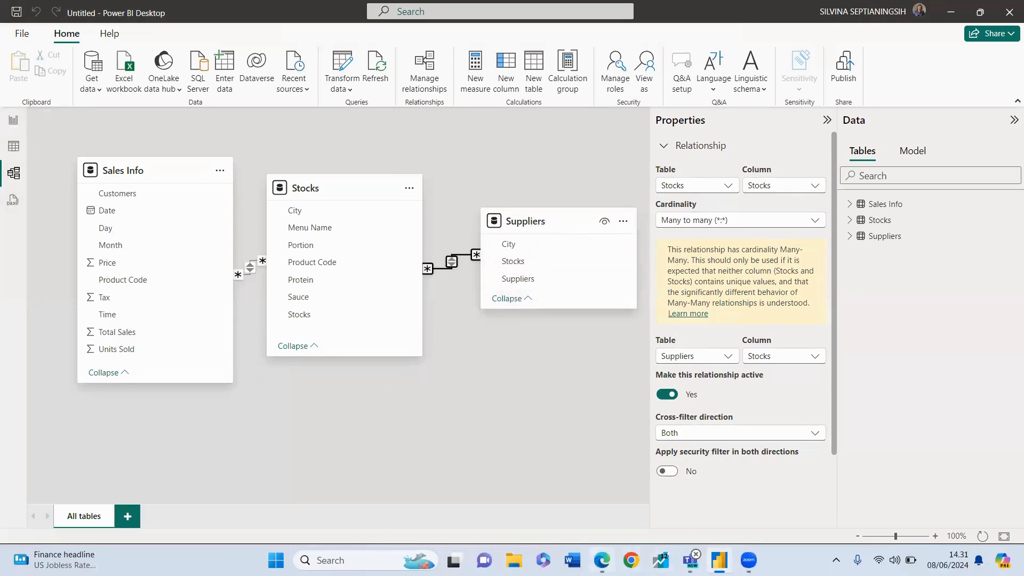
# Underline "Visualisasi terdiri dari" in item 4 of the quiz PDF, then return to Power BI Desktop and open the Report view.
pyautogui.click(602, 560)
pyautogui.scroll(-3, 255, 286)
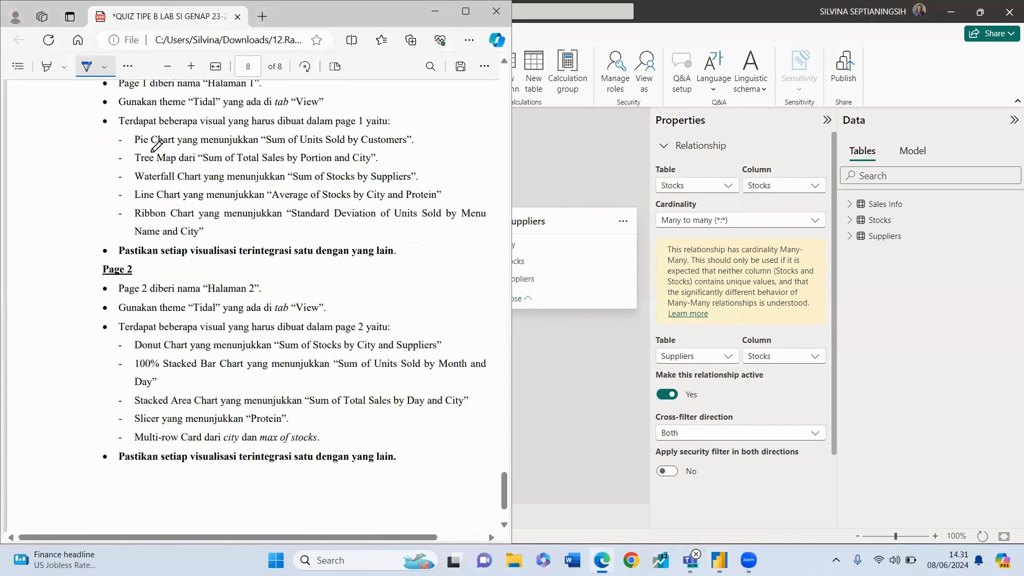
pyautogui.scroll(3, 151, 135)
pyautogui.moveTo(87, 250); pyautogui.dragTo(181, 246)
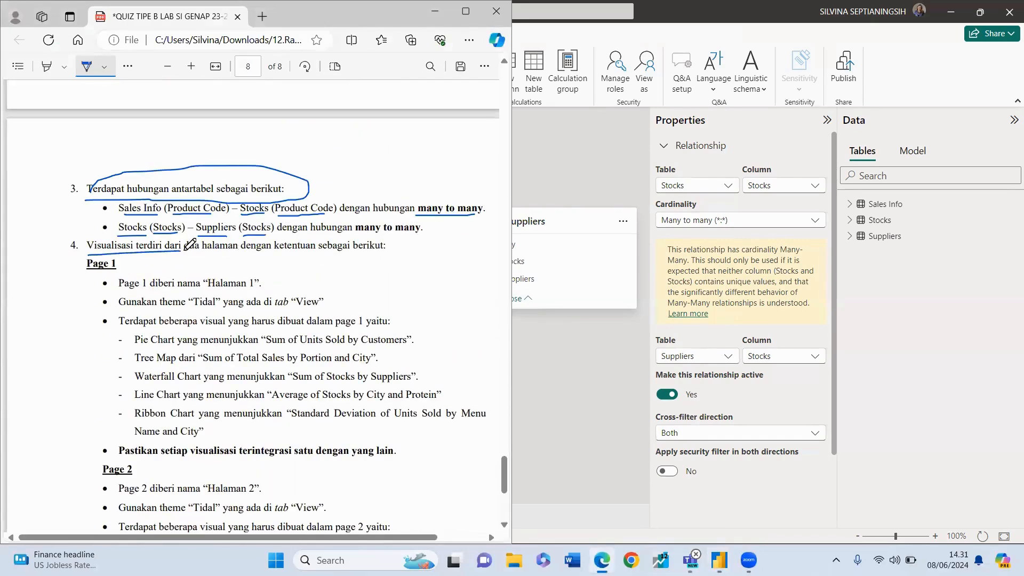
pyautogui.click(434, 11)
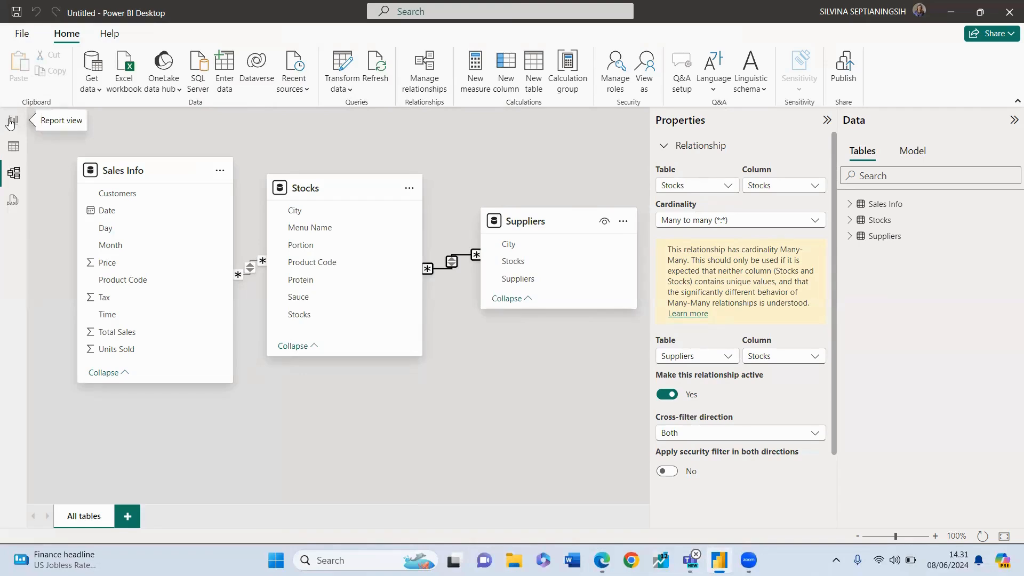
pyautogui.click(11, 123)
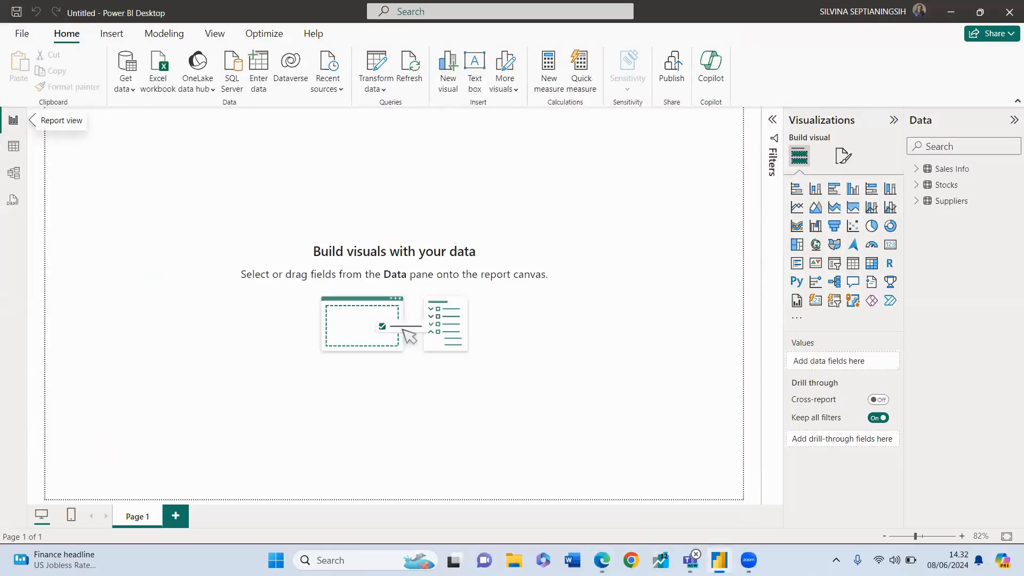
# Switch to the quiz PDF and underline the Page 1 and Page 2 headings in the item 4 visualization instructions.
pyautogui.click(601, 560)
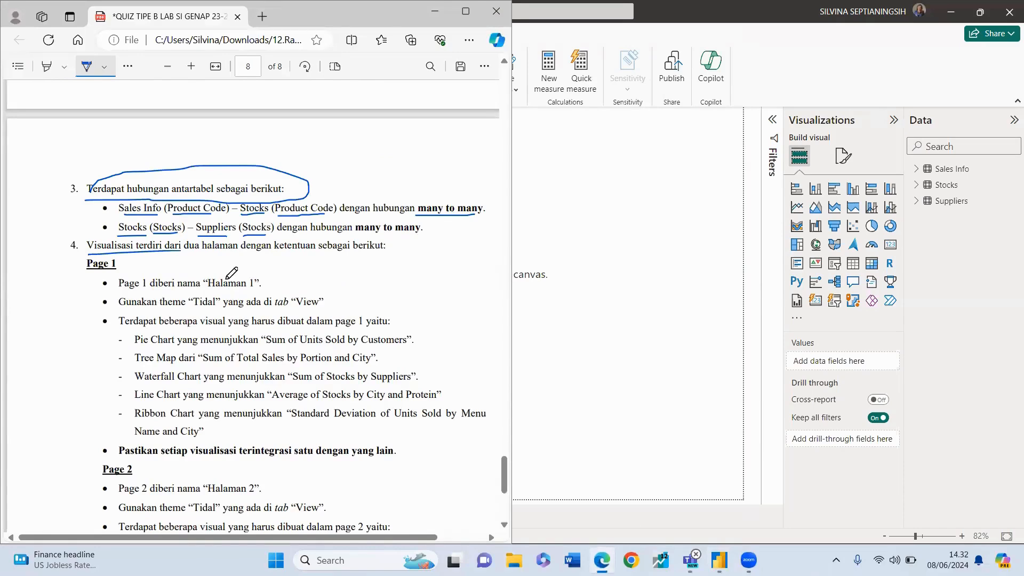
pyautogui.scroll(-2, 231, 273)
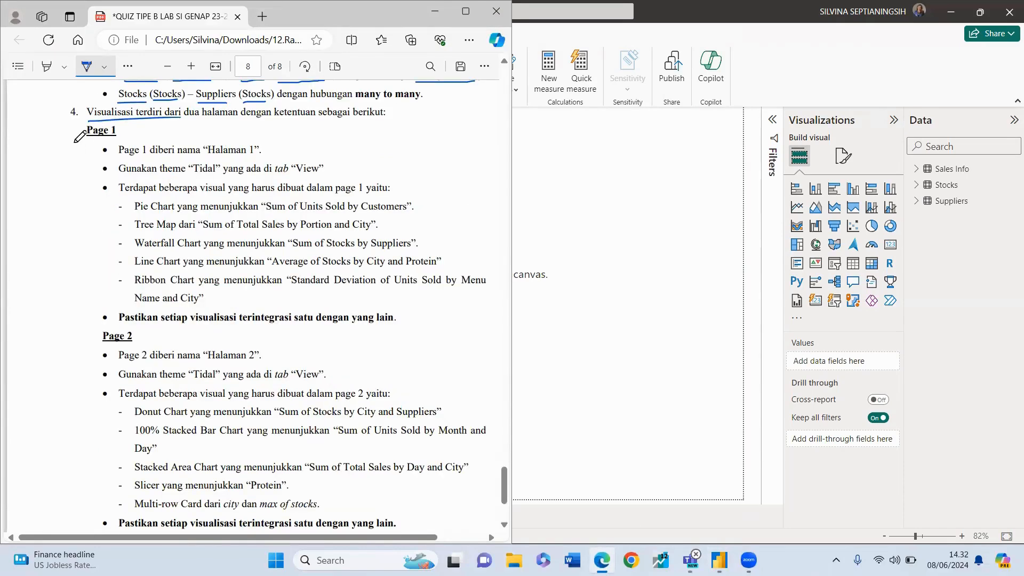
pyautogui.moveTo(75, 142); pyautogui.dragTo(118, 140)
pyautogui.moveTo(84, 343); pyautogui.dragTo(155, 352)
# Erase the pen line beneath the Page 2 heading, select the highlighter and return to Power BI Desktop.
pyautogui.click(127, 66)
pyautogui.click(138, 116)
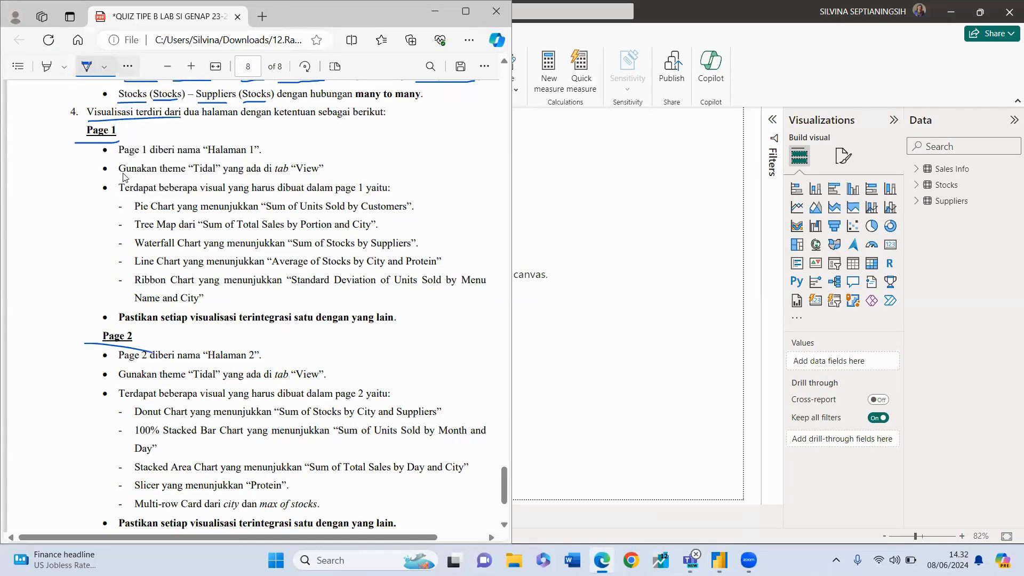
pyautogui.click(104, 339)
pyautogui.click(46, 66)
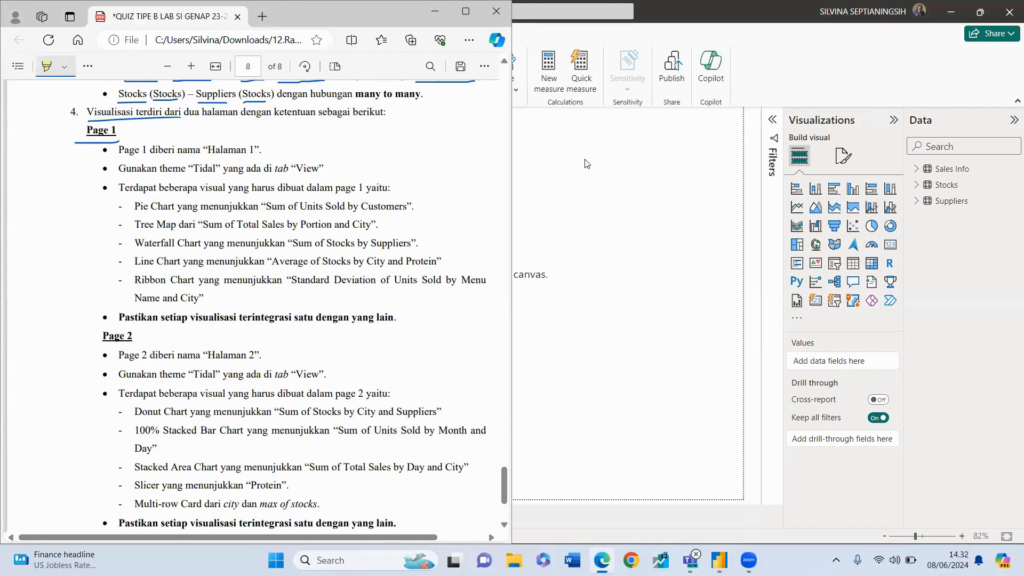
pyautogui.click(589, 174)
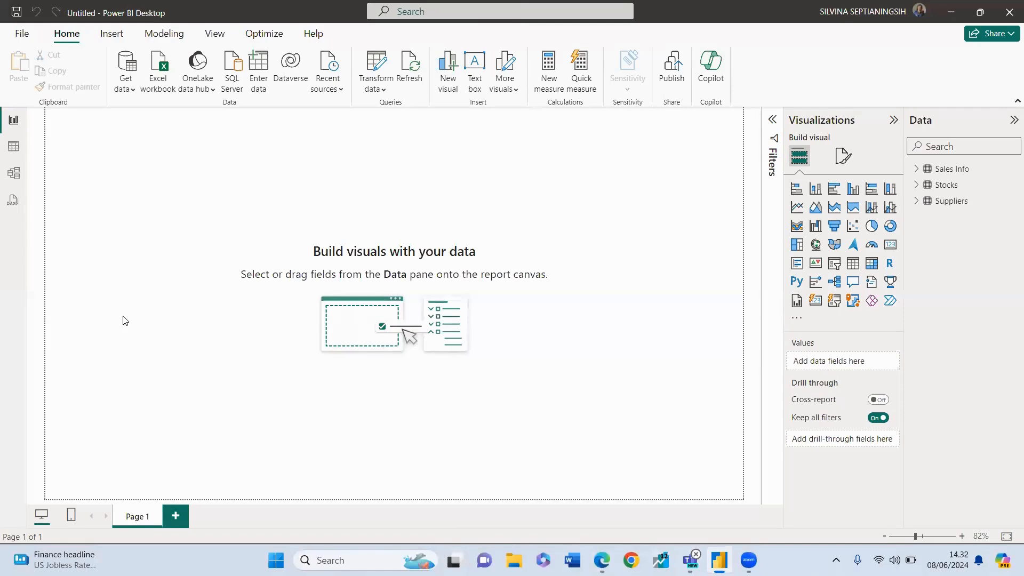
# Rename the report page as "Halaman 1".
pyautogui.doubleClick(139, 517)
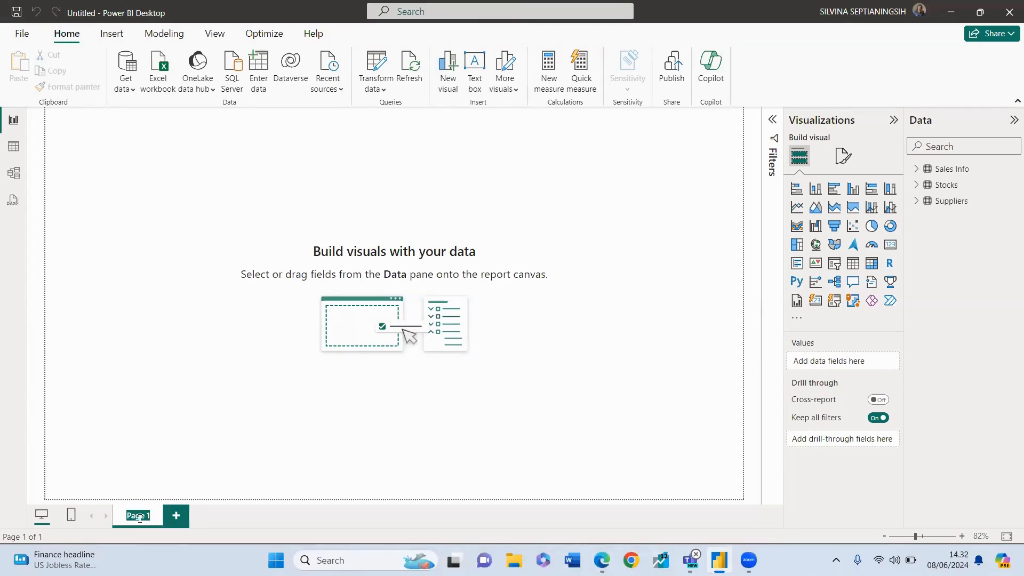
pyautogui.write('Ha')
pyautogui.write('laman')
pyautogui.write(' 1')
pyautogui.press('Return')
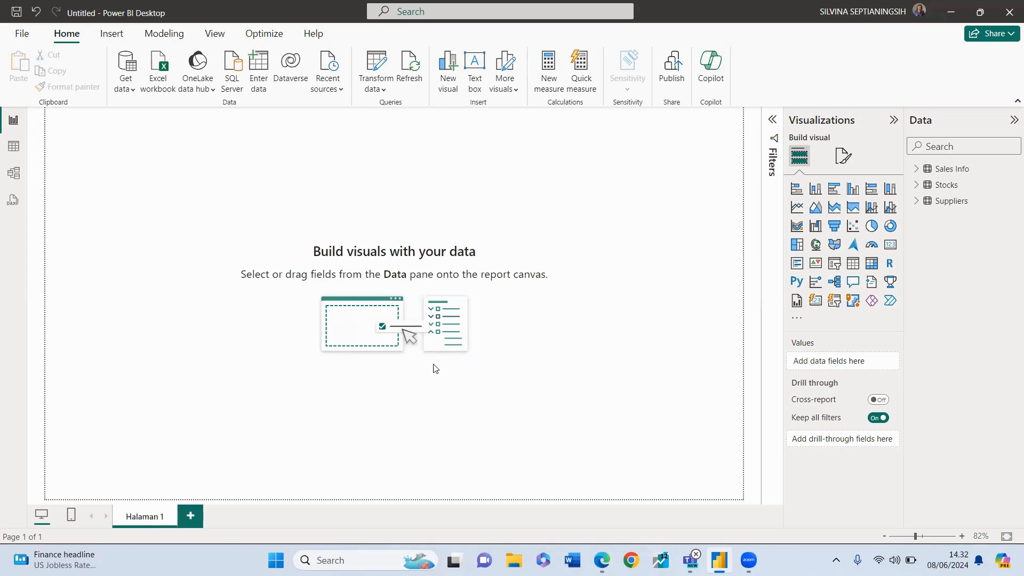
# Switch to the quiz PDF, highlight "Tidal" and "View" in the Page 1 theme instruction, and return to Power BI Desktop.
pyautogui.click(602, 560)
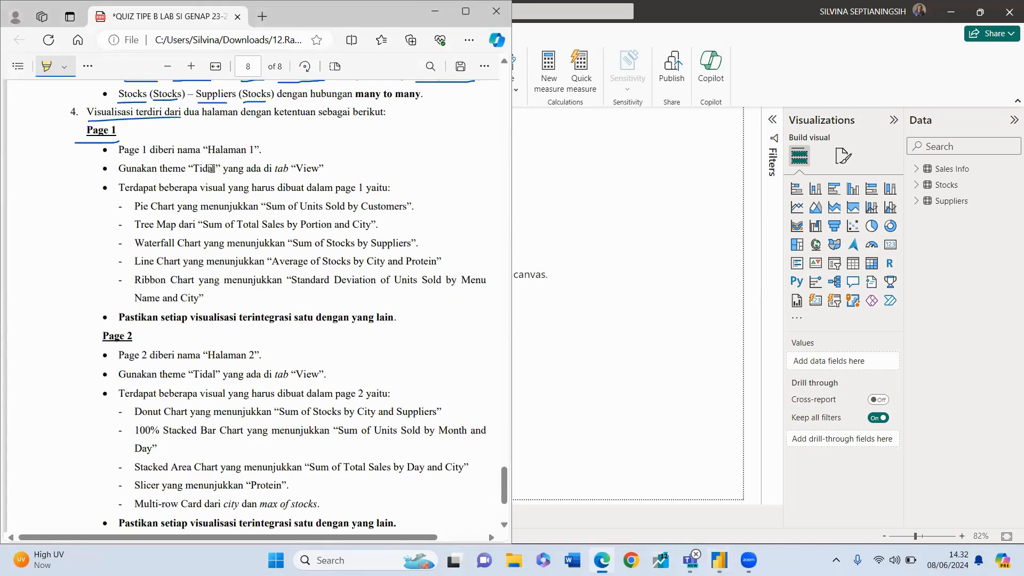
pyautogui.moveTo(211, 168); pyautogui.dragTo(185, 169)
pyautogui.moveTo(322, 168); pyautogui.dragTo(288, 169)
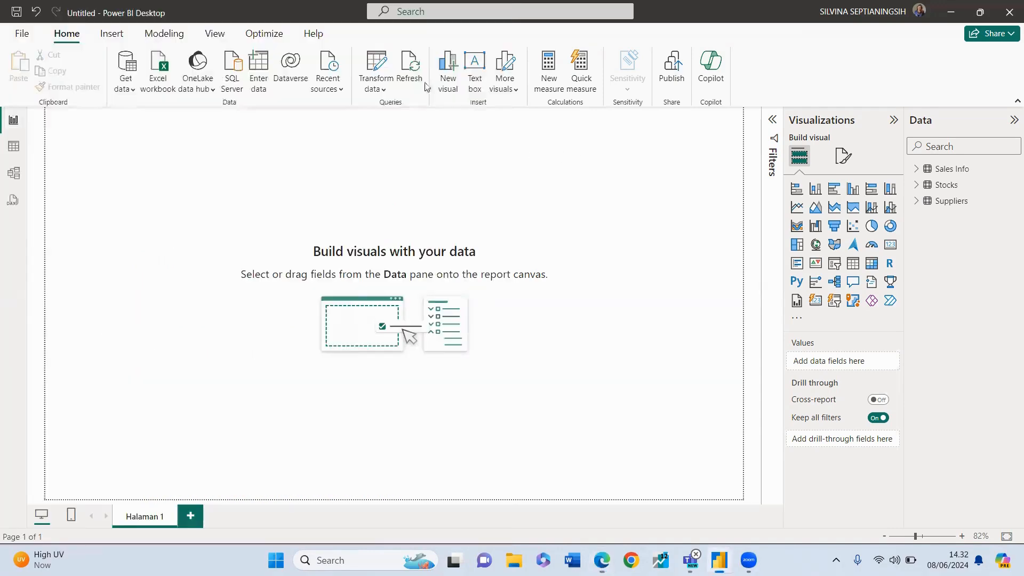
pyautogui.click(576, 156)
# Apply the Tidal theme to the report.
pyautogui.click(224, 34)
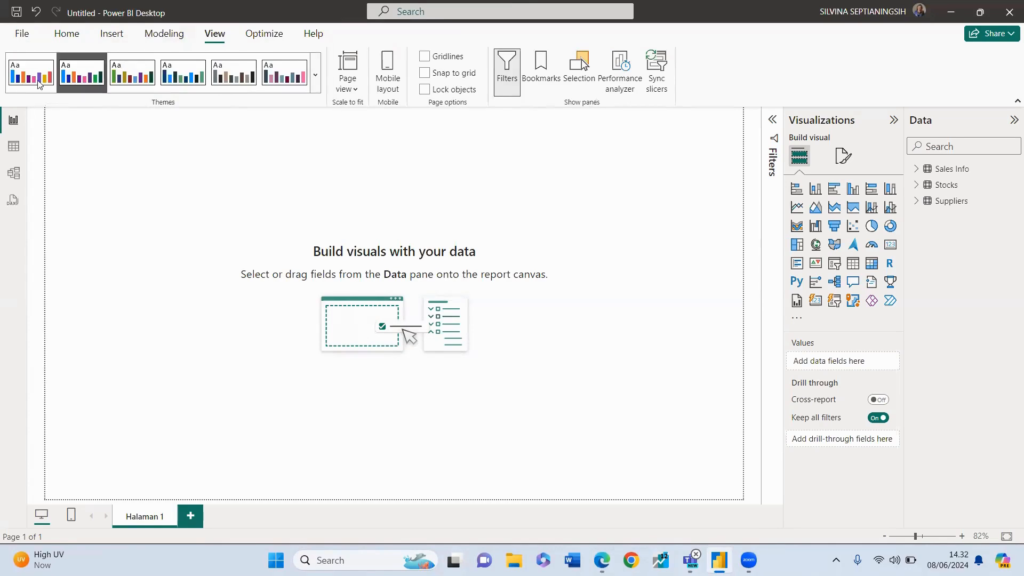
pyautogui.click(315, 74)
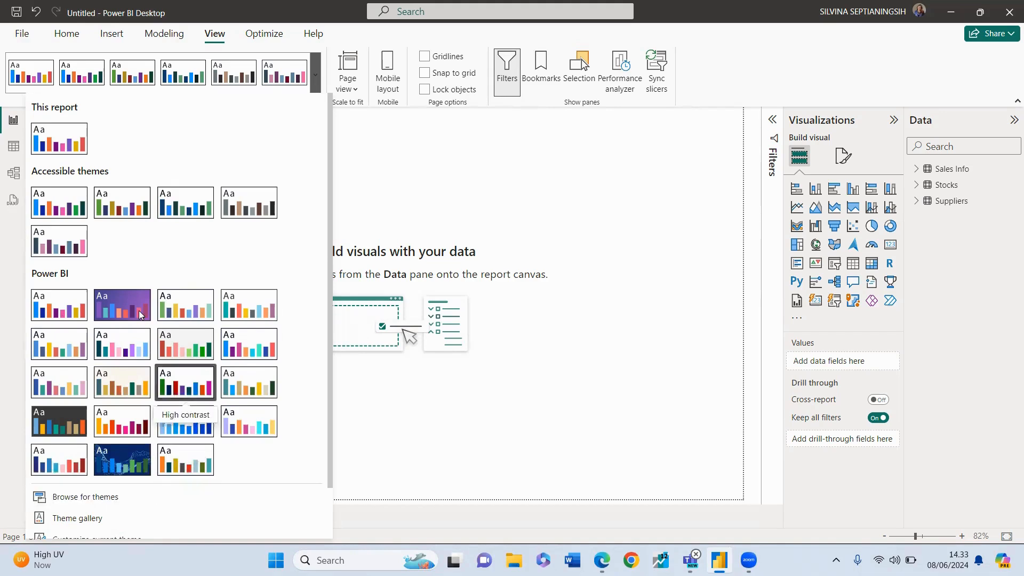
pyautogui.click(191, 208)
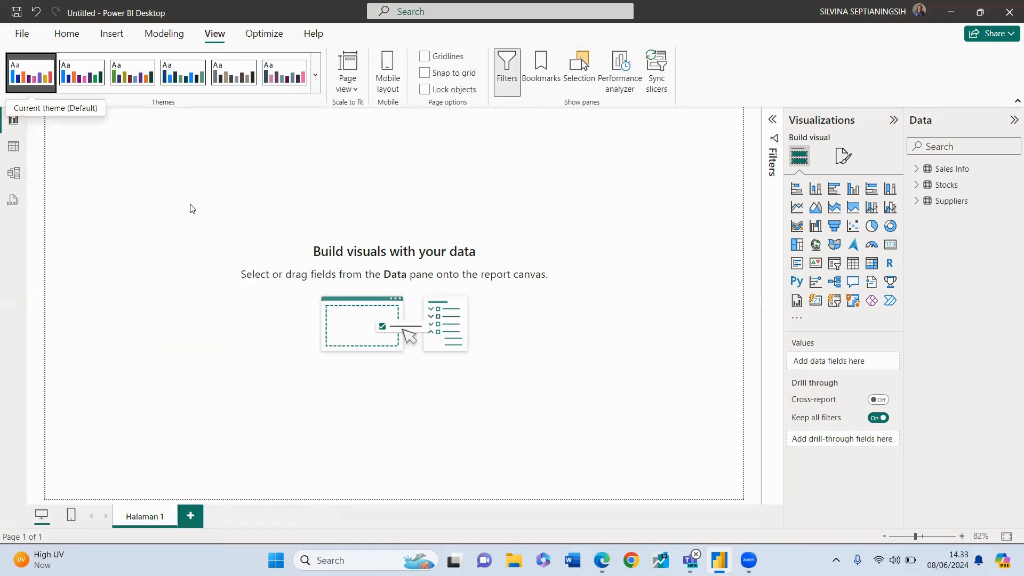
# Highlight "Pie Chart" in the Page 1 visual list of the quiz PDF and return to Power BI Desktop.
pyautogui.click(603, 558)
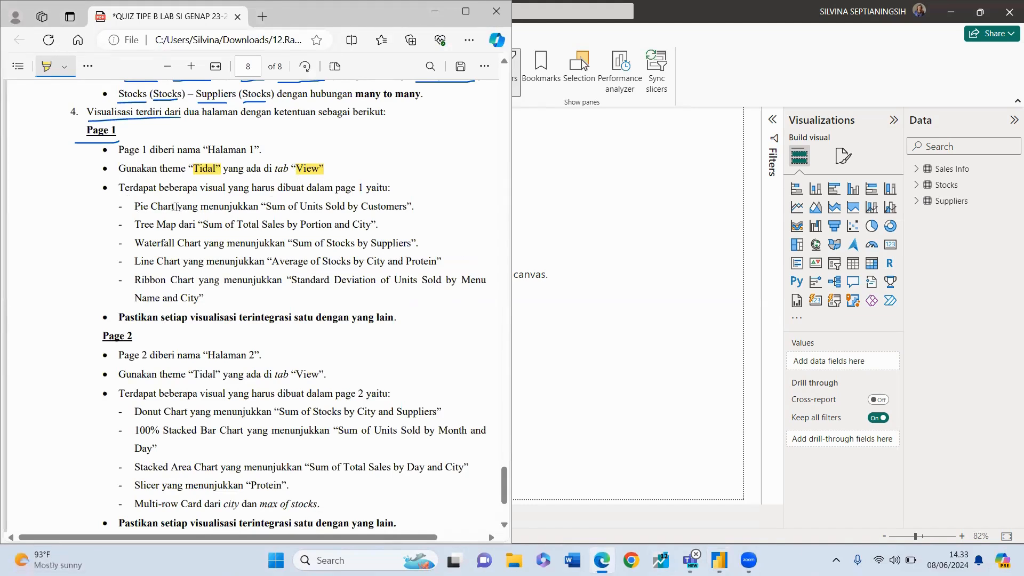
pyautogui.moveTo(182, 207); pyautogui.dragTo(125, 211)
pyautogui.click(634, 143)
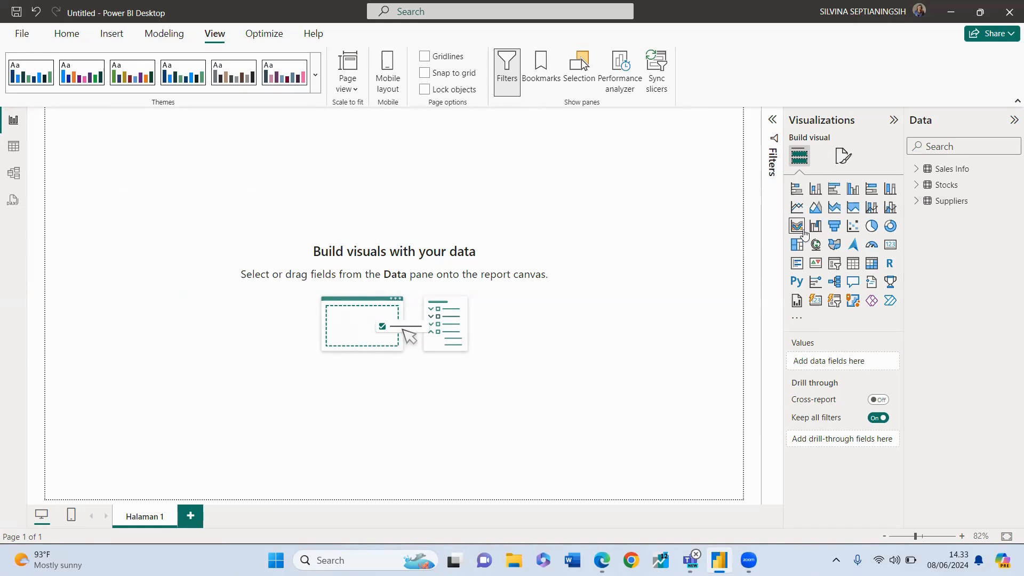
# Add an empty pie chart to Halaman 1, shift it away from the page's upper-left corner, enlarge it slightly, and recheck the quiz PDF.
pyautogui.click(871, 227)
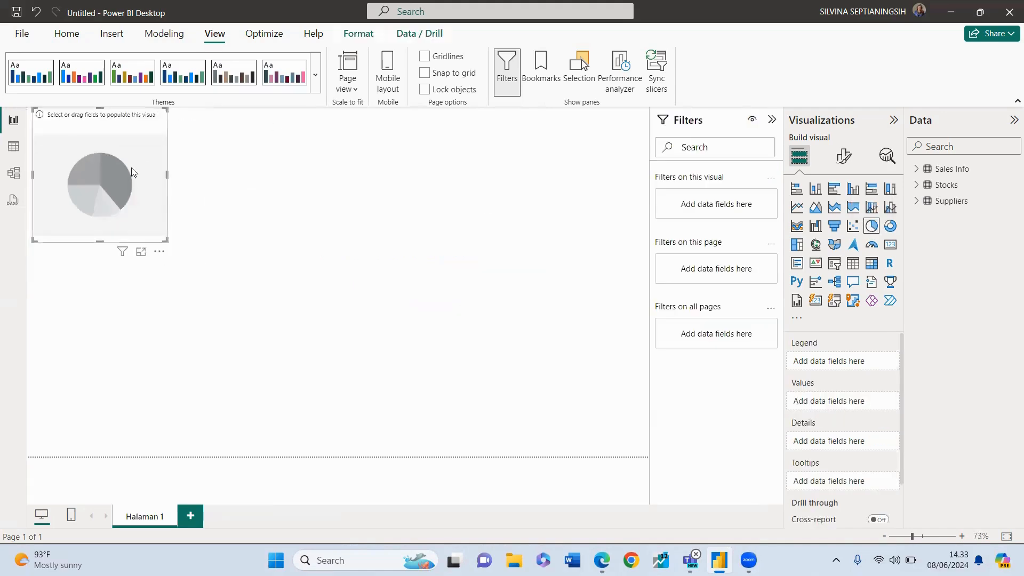
pyautogui.moveTo(133, 172); pyautogui.dragTo(156, 210)
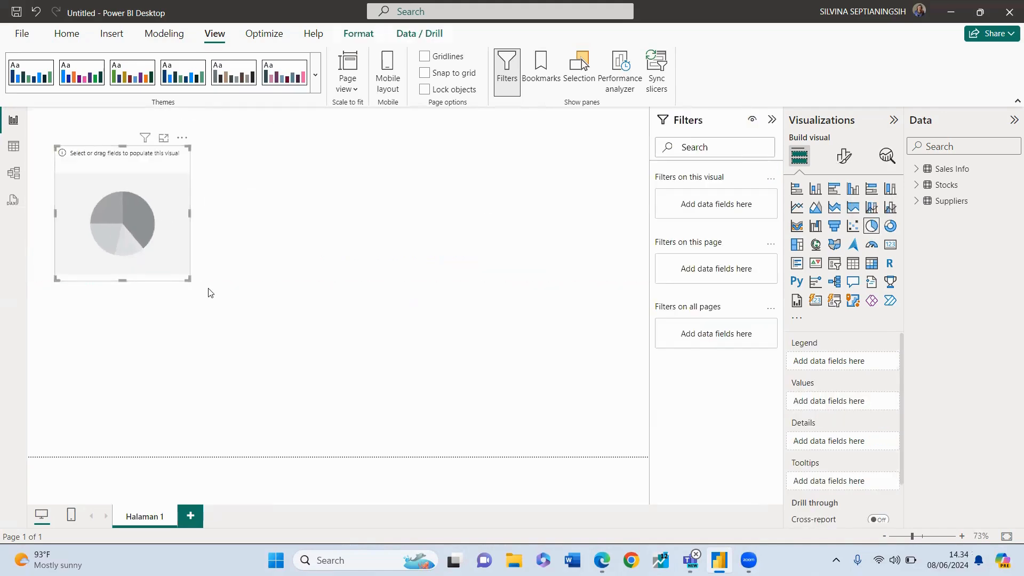
pyautogui.moveTo(208, 292); pyautogui.dragTo(207, 290)
pyautogui.hotkey('alt', 'Tab')
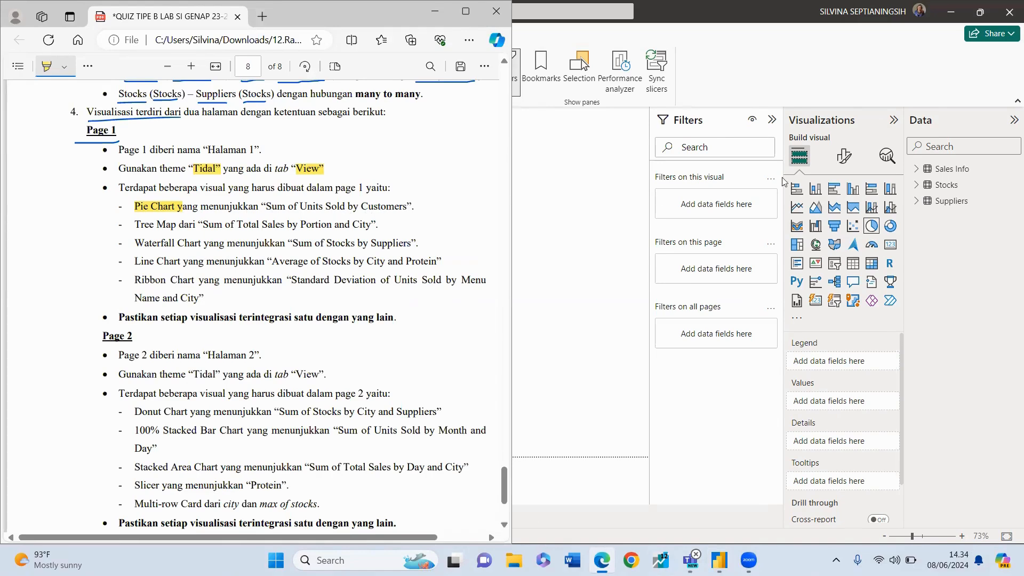
pyautogui.click(554, 187)
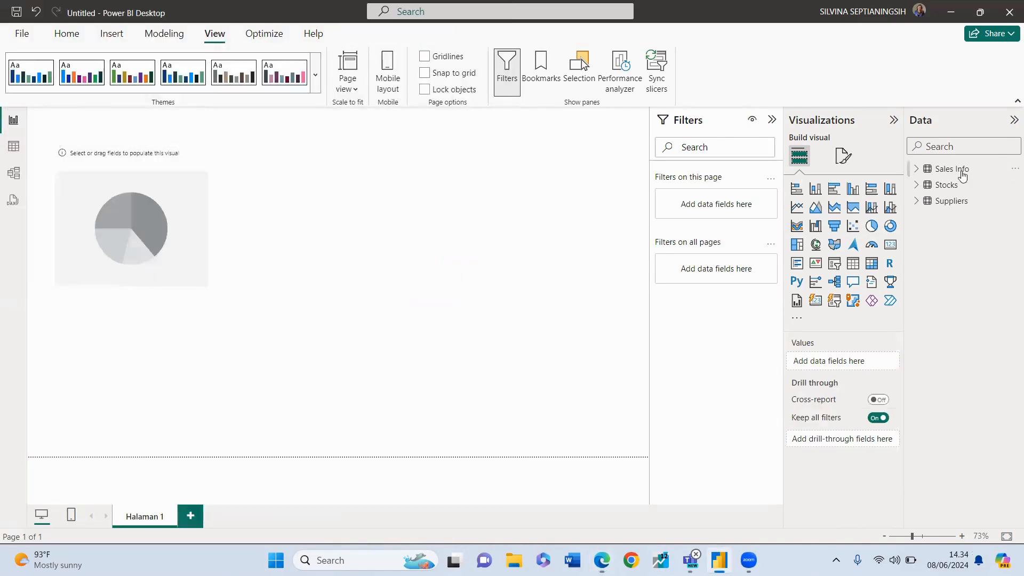
# Expand the Sales Info, Stocks and Suppliers tables to list their fields.
pyautogui.click(916, 168)
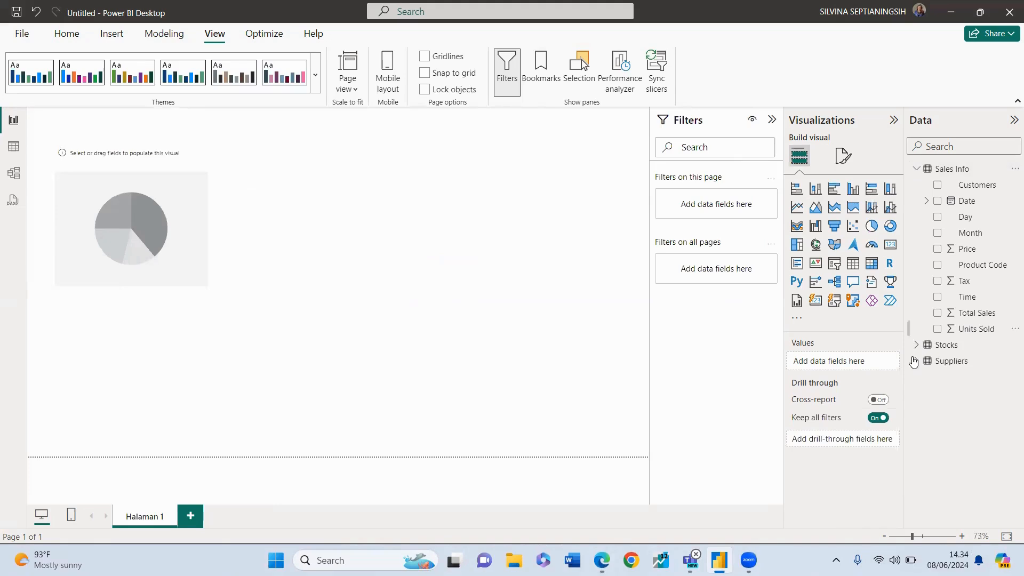
pyautogui.click(916, 344)
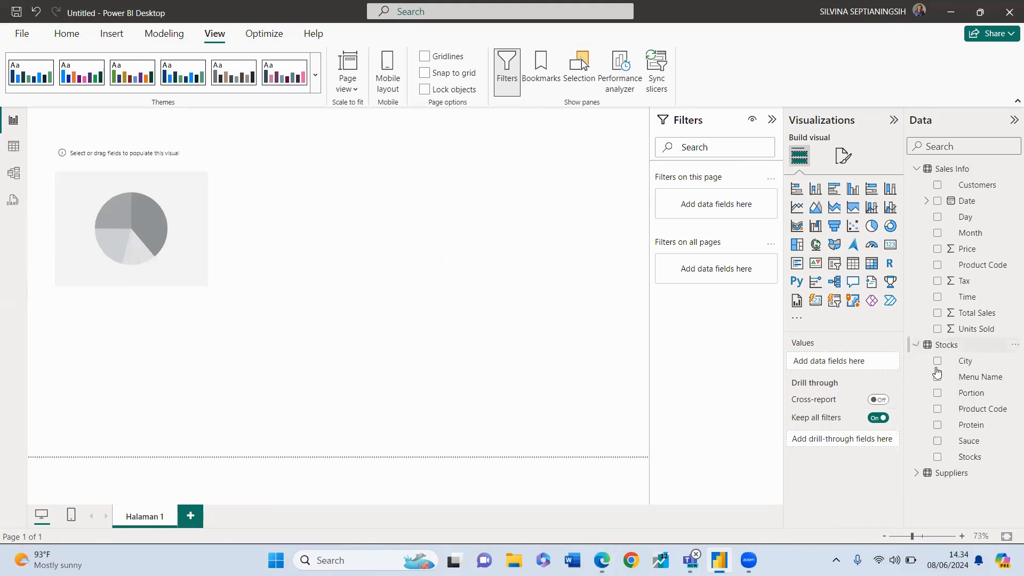
pyautogui.click(922, 478)
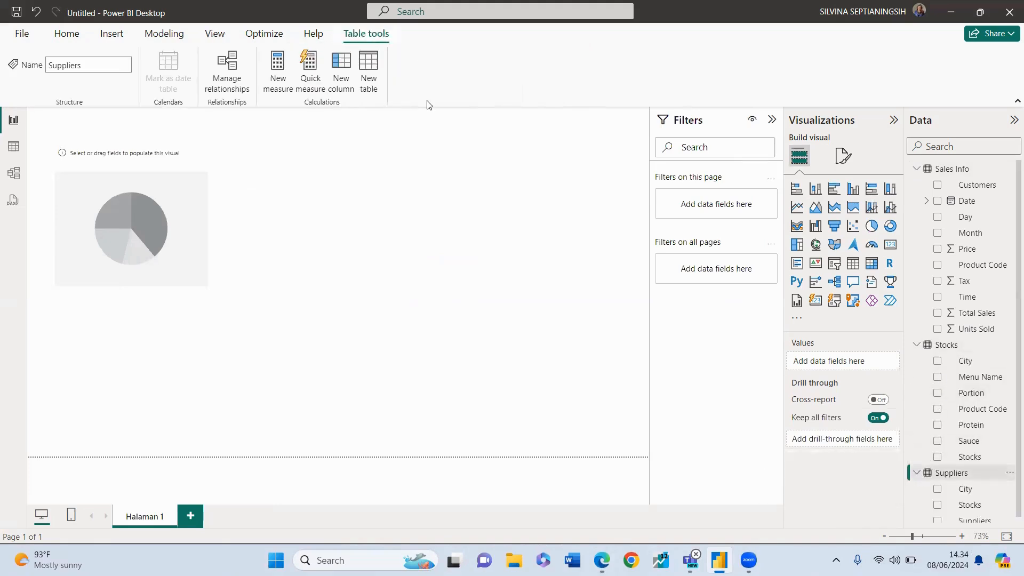
# Select the empty pie chart, switch to the quiz PDF and highlight "Sum of Units Sold by Customers".
pyautogui.click(169, 189)
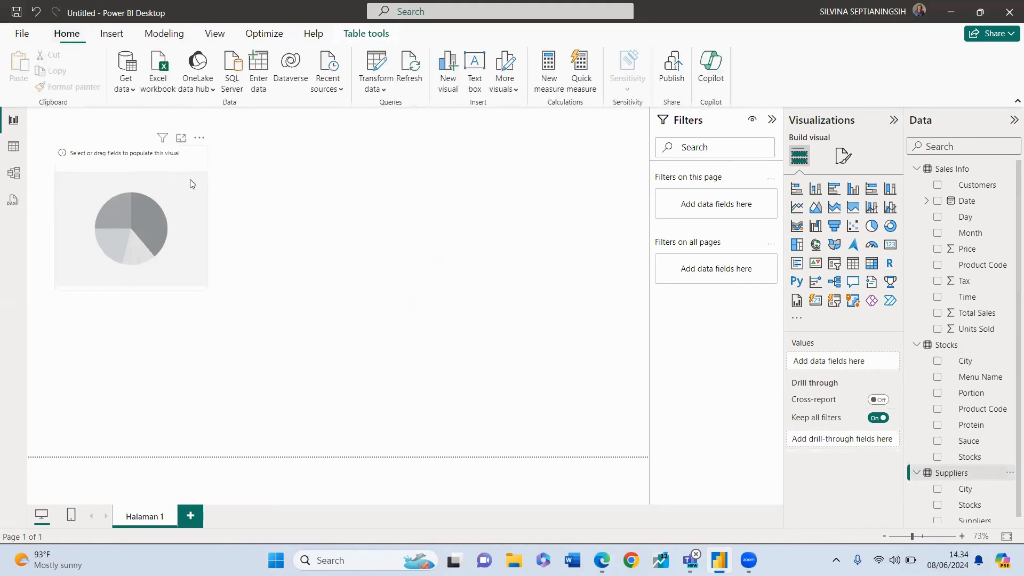
pyautogui.click(603, 557)
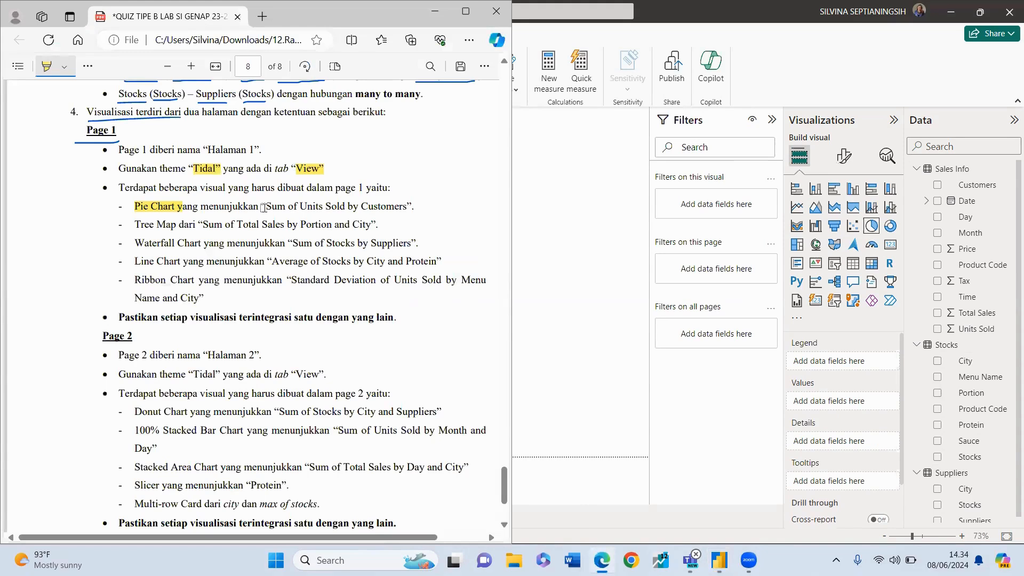
pyautogui.moveTo(268, 205); pyautogui.dragTo(412, 206)
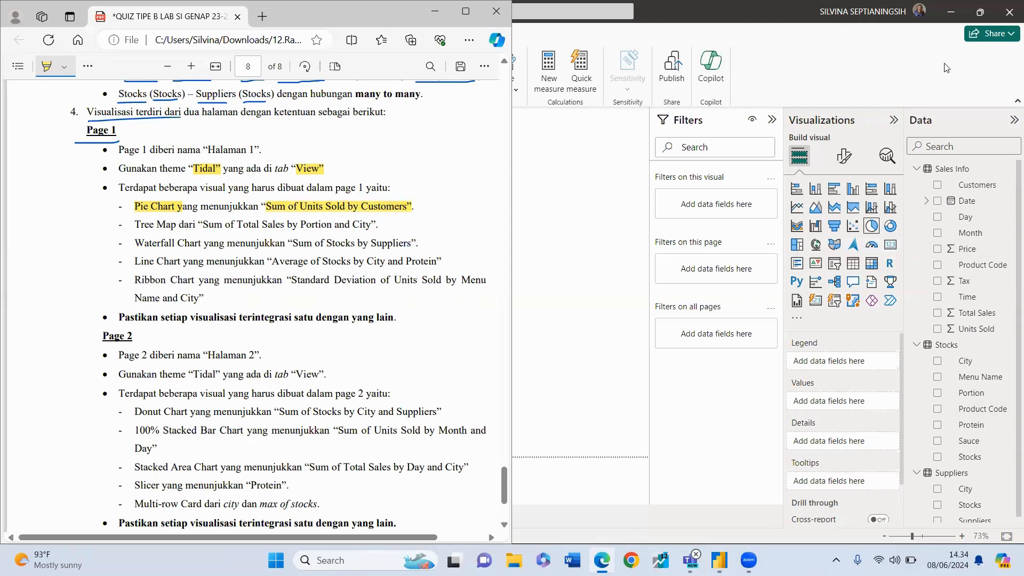
# Fill the pie chart with Units Sold, aggregated as Sum, as values and Customers as legend, both from Sales Info.
pyautogui.scroll(-1, 981, 328)
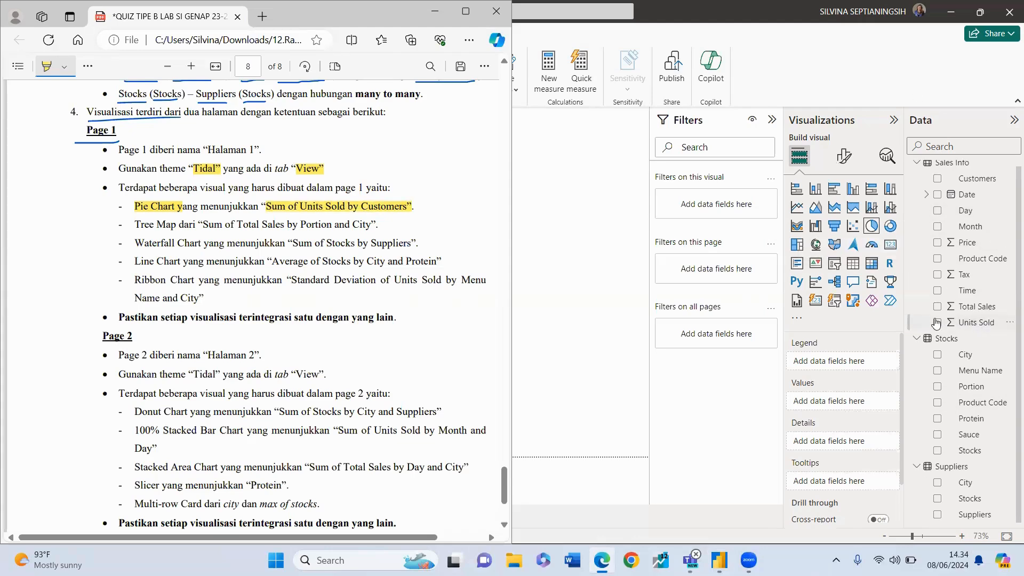
pyautogui.click(935, 322)
pyautogui.click(936, 323)
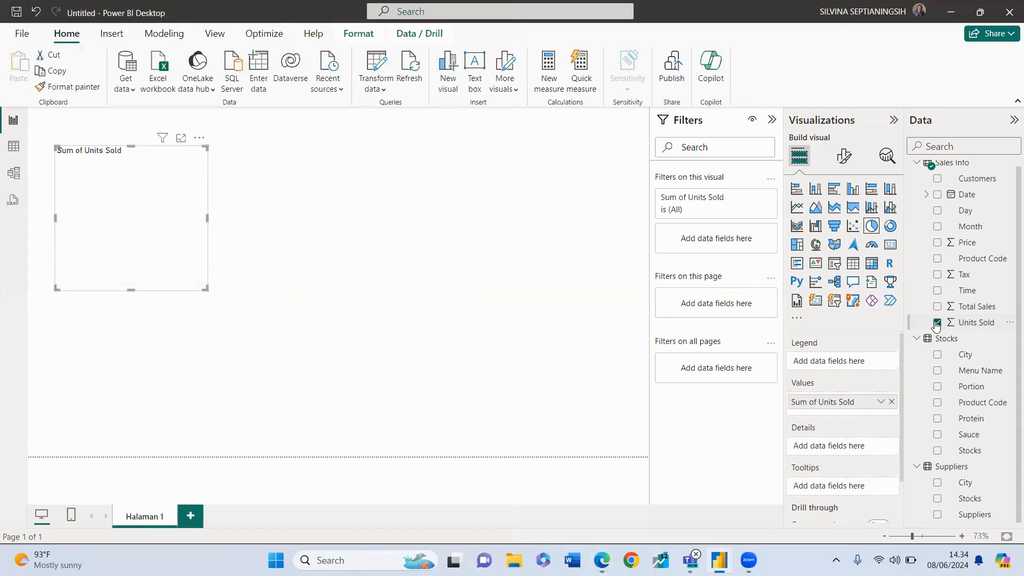
pyautogui.click(937, 323)
pyautogui.click(937, 323)
pyautogui.click(937, 178)
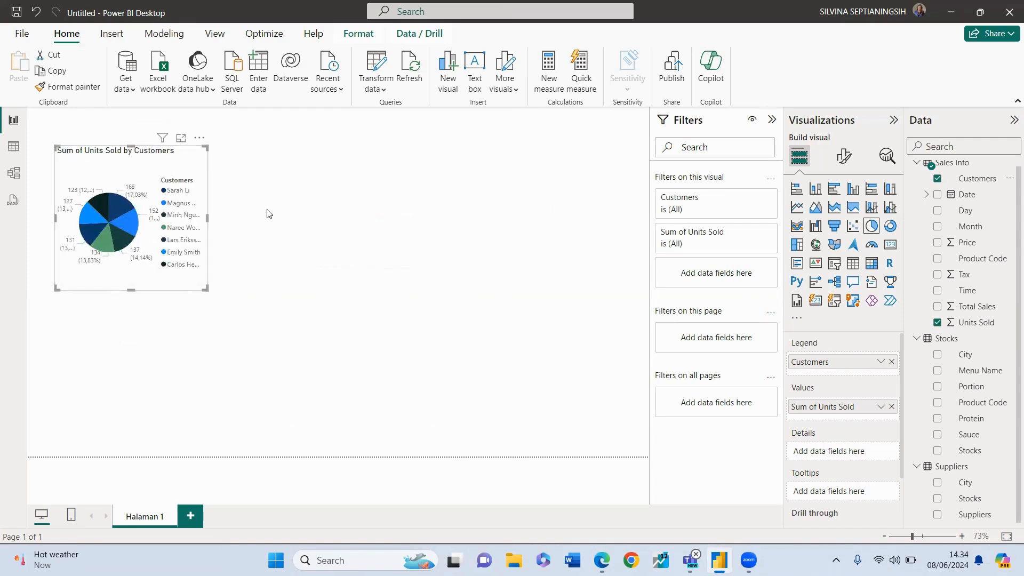
pyautogui.click(880, 407)
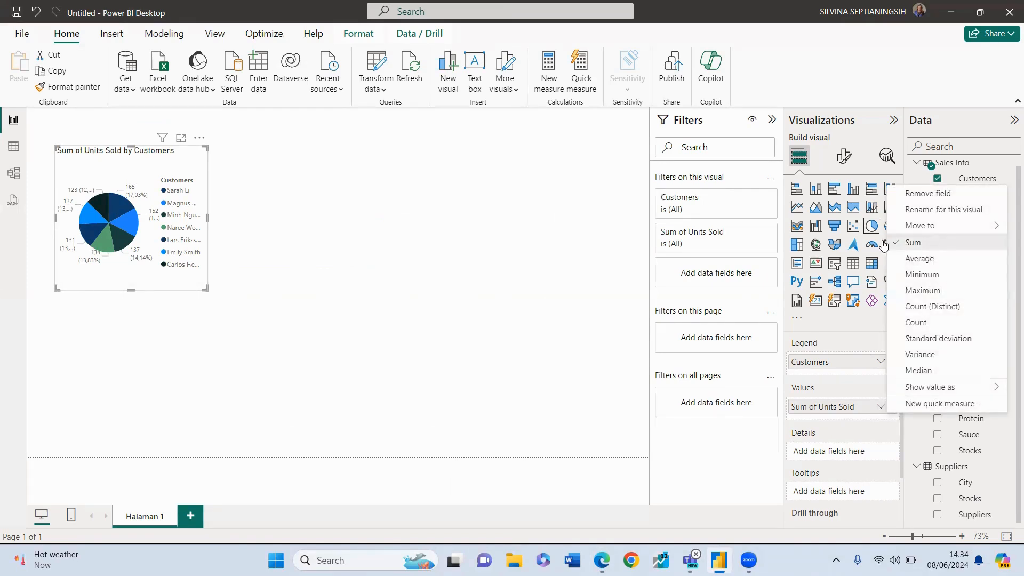
pyautogui.click(928, 247)
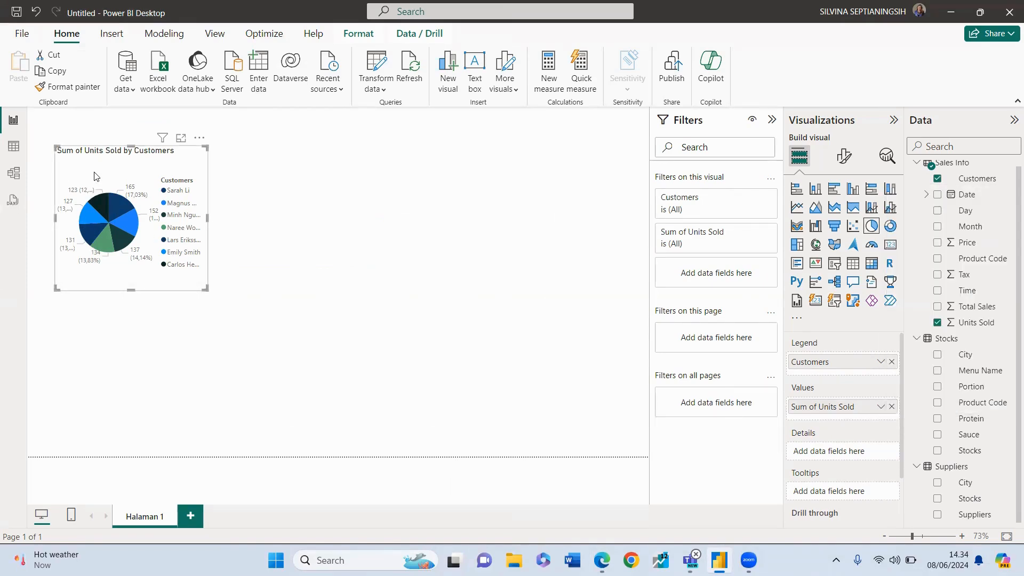
# Move the pie chart into the page's upper-left corner and widen it so the customer legend has more room.
pyautogui.moveTo(95, 176); pyautogui.dragTo(74, 152)
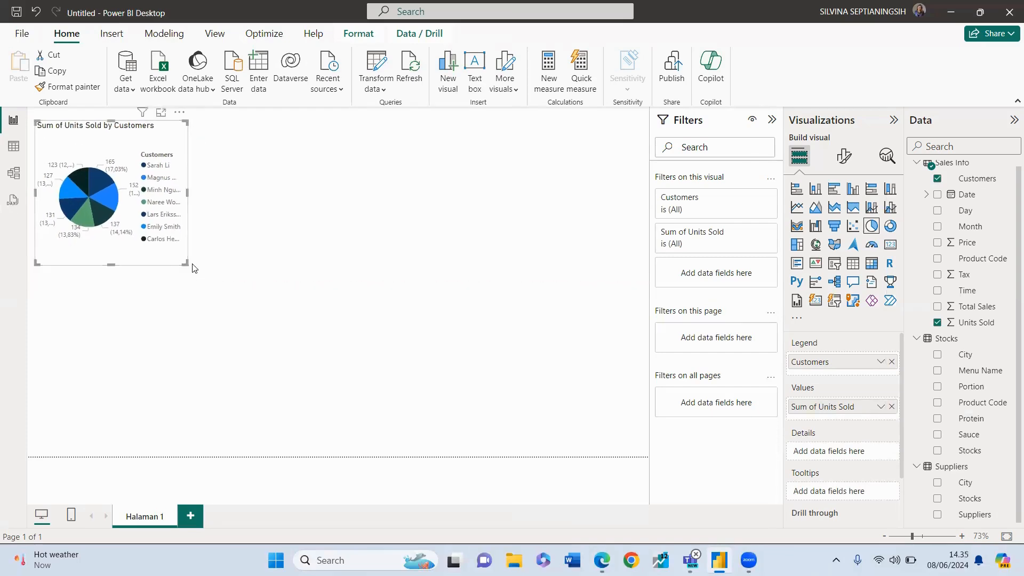
pyautogui.moveTo(186, 261); pyautogui.dragTo(230, 260)
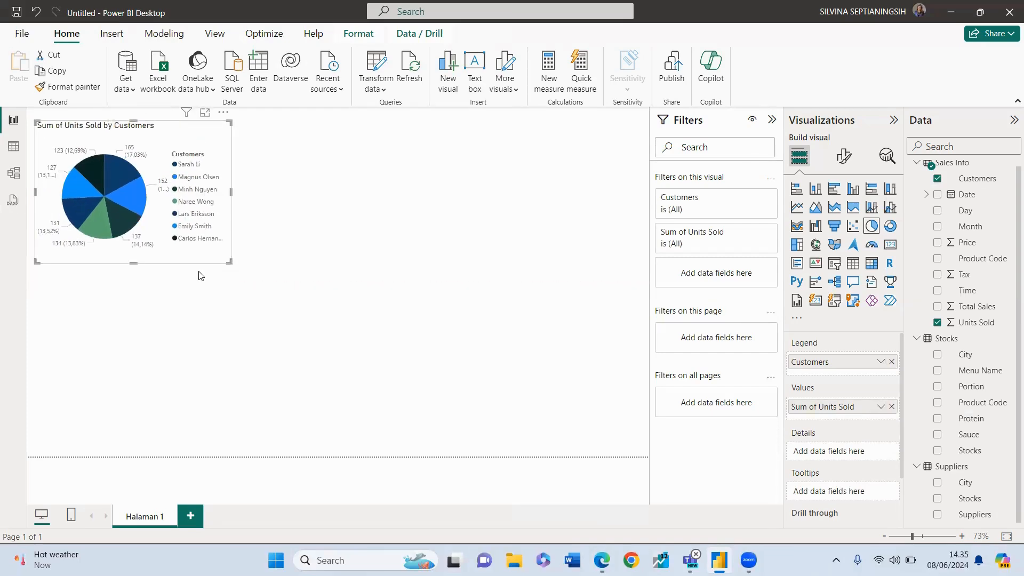
pyautogui.click(277, 260)
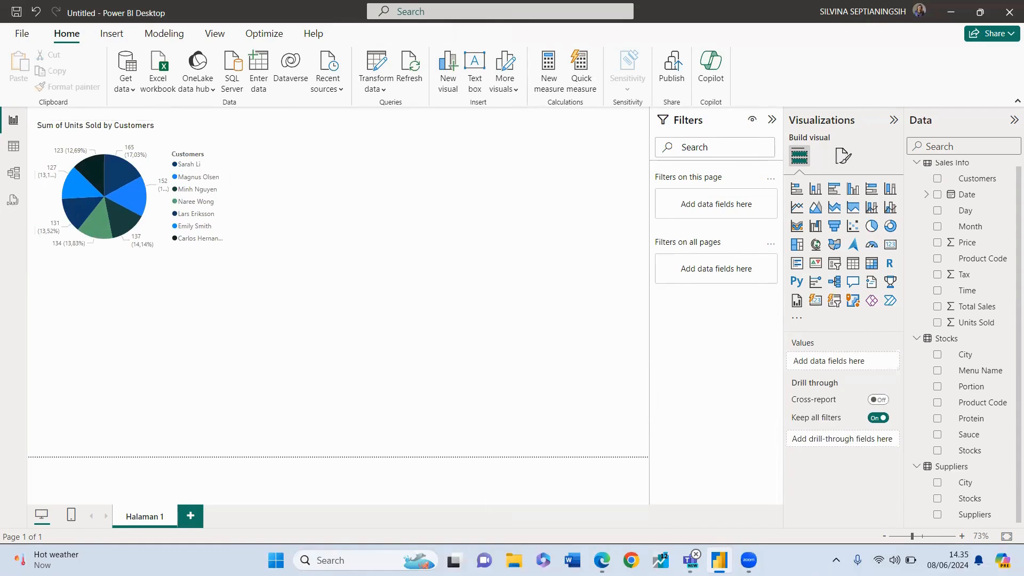
# Highlight "Tree Map" and "Sum of Total Sales by Portion and City" in the quiz PDF and return to Power BI Desktop.
pyautogui.hotkey('alt', 'Tab')
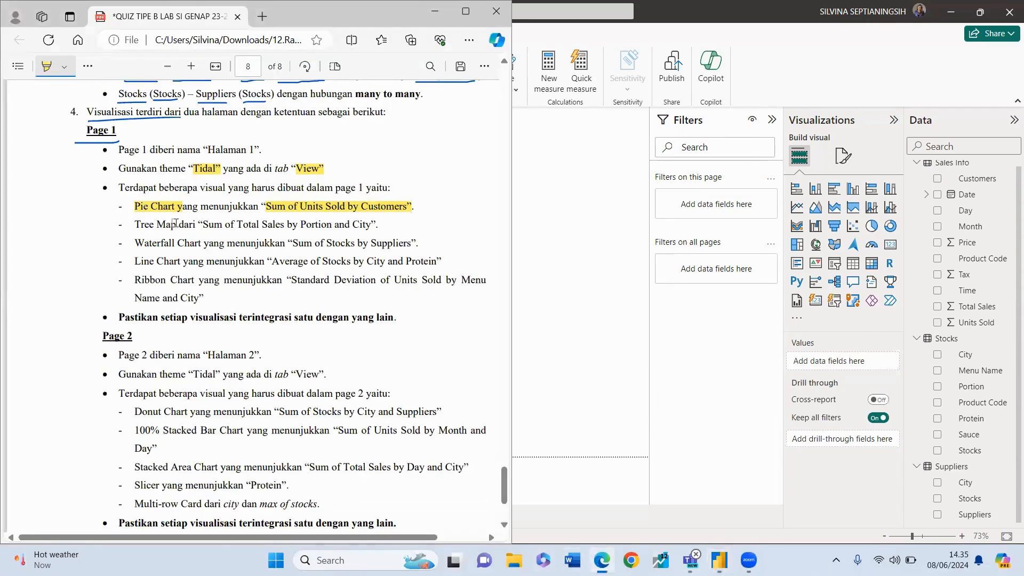
pyautogui.moveTo(175, 223); pyautogui.dragTo(123, 229)
pyautogui.moveTo(201, 224); pyautogui.dragTo(366, 226)
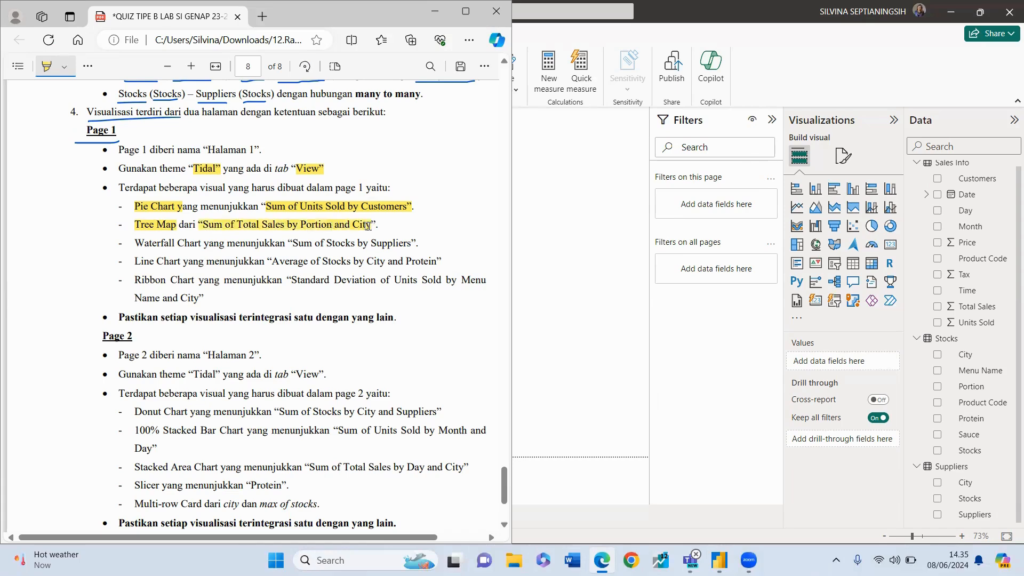
pyautogui.click(572, 246)
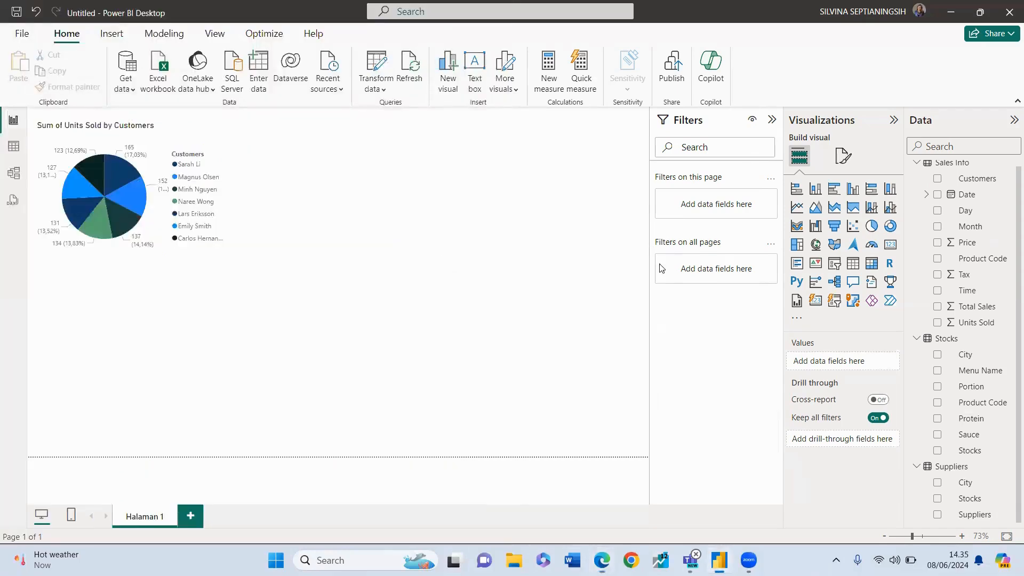
# Add a tree map with Total Sales as values, Portion from Stocks as category and City from Suppliers as details.
pyautogui.click(798, 247)
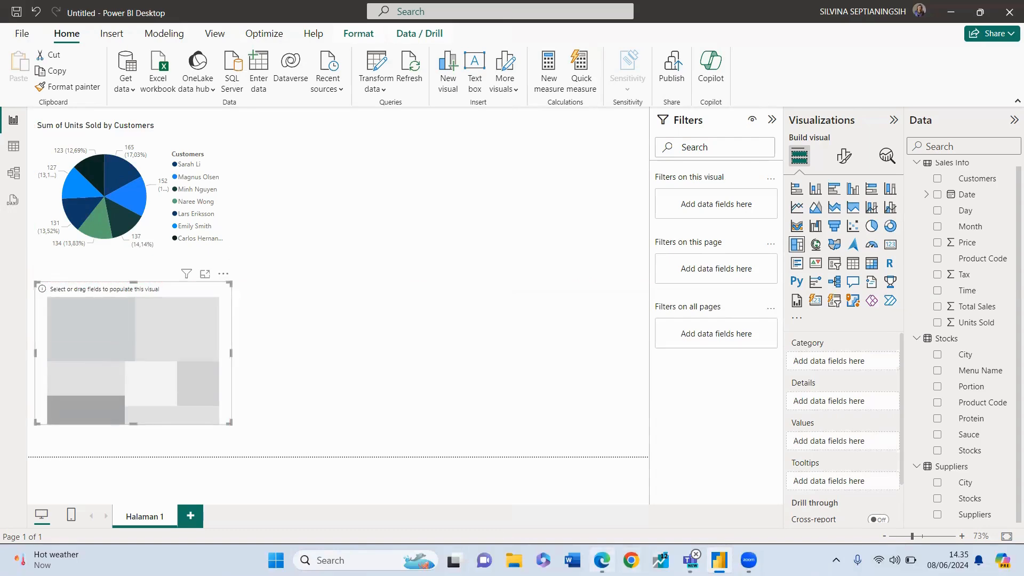
pyautogui.hotkey('alt', 'Tab')
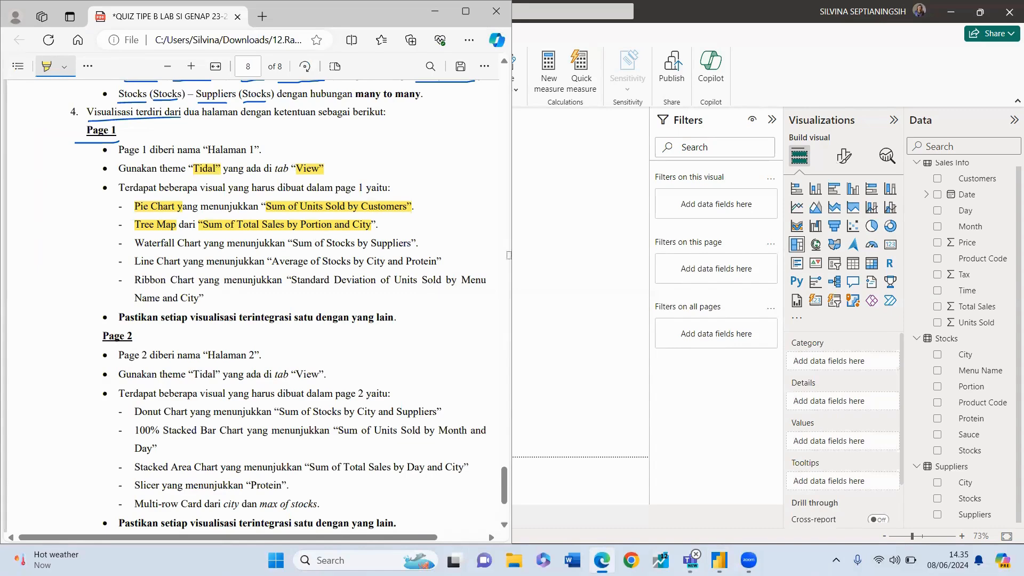
pyautogui.hotkey('alt', 'Tab')
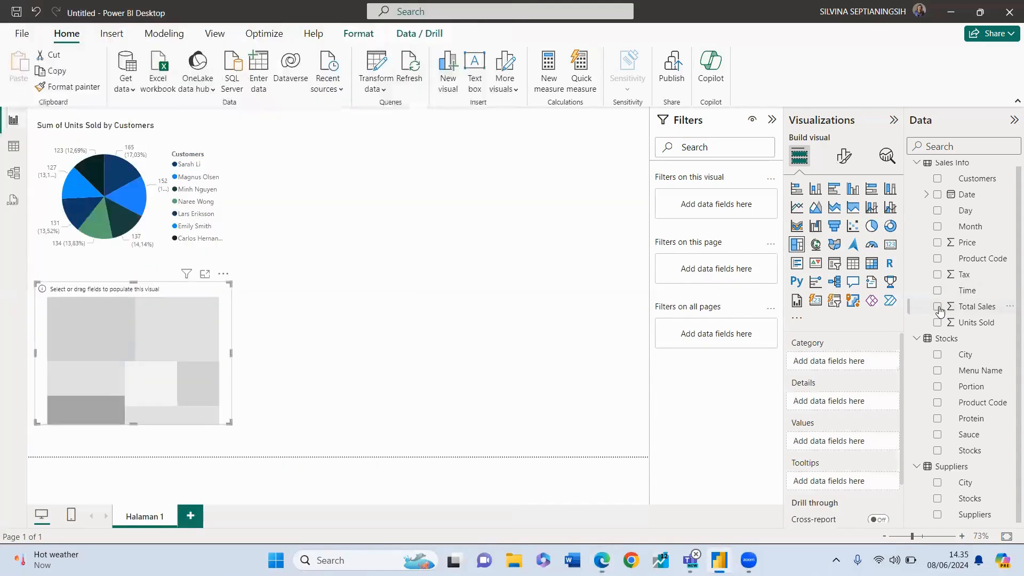
pyautogui.click(937, 307)
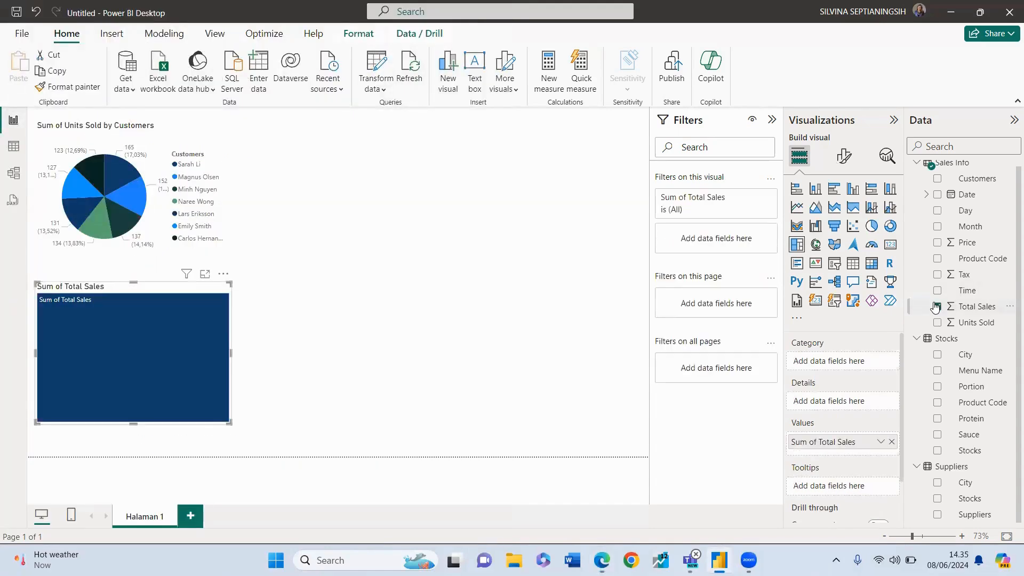
pyautogui.click(937, 387)
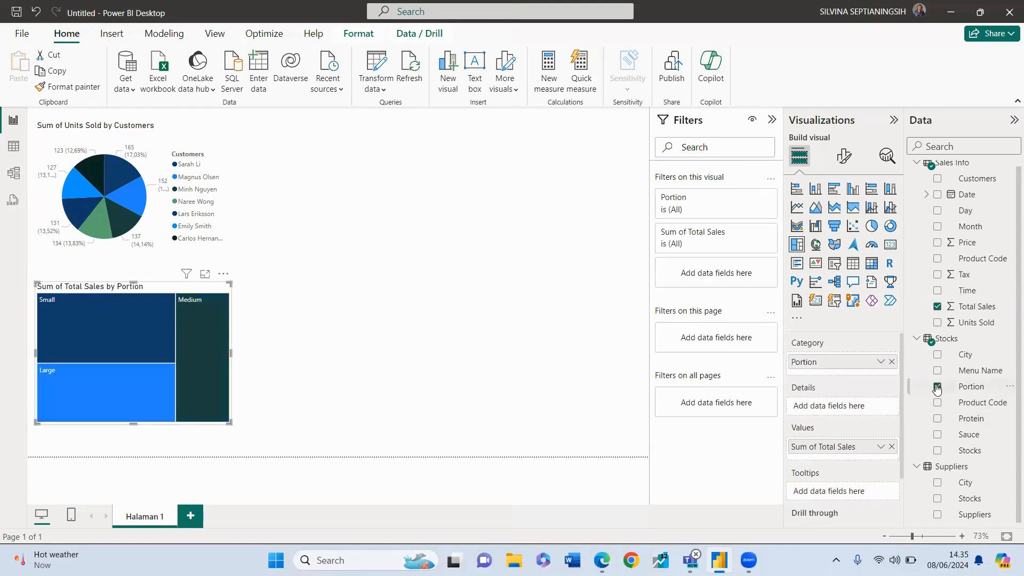
pyautogui.click(937, 482)
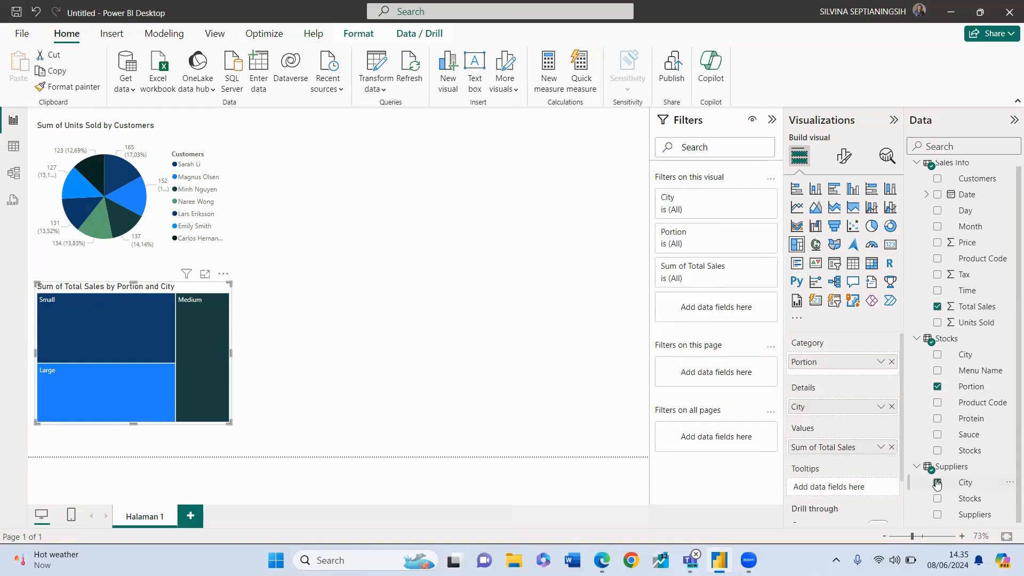
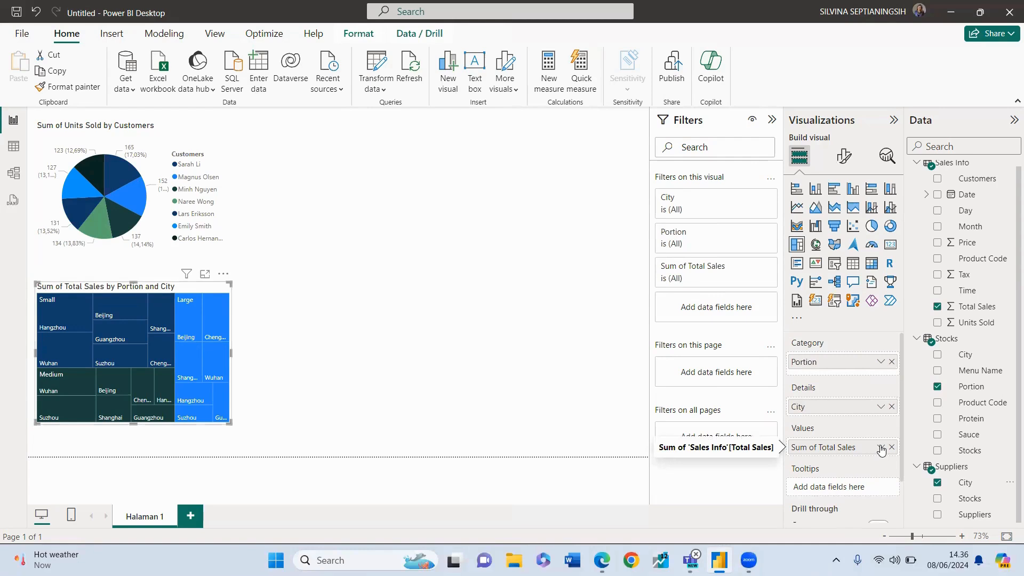
# Keep Total Sales in the tree map aggregated as Sum and deselect the visual.
pyautogui.click(881, 448)
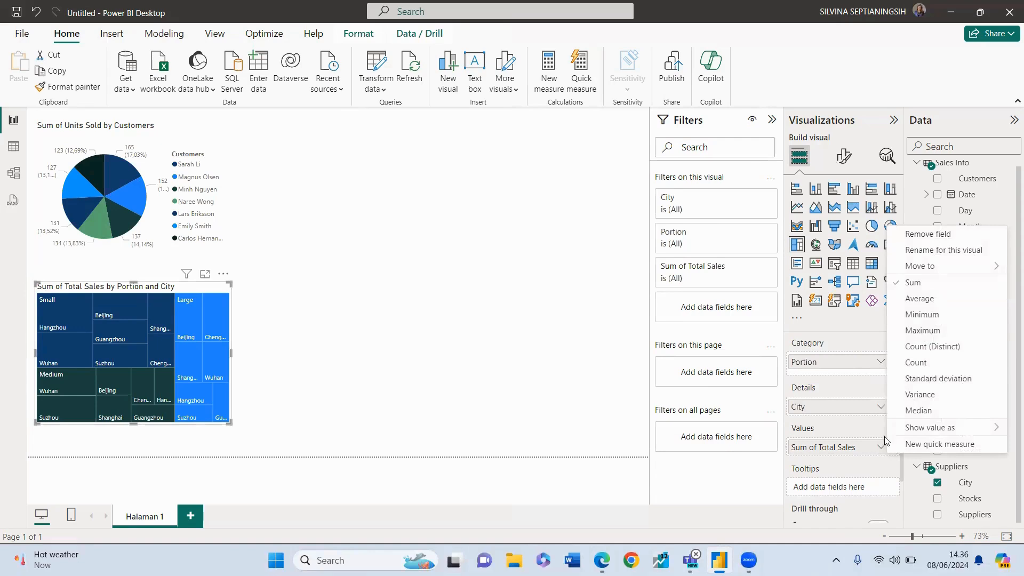
pyautogui.click(879, 448)
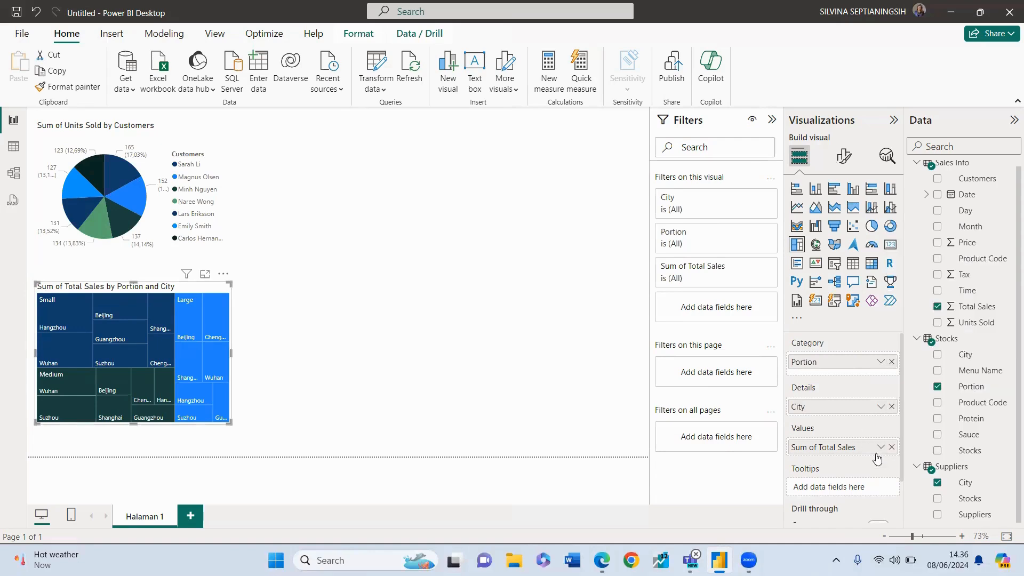
pyautogui.click(880, 449)
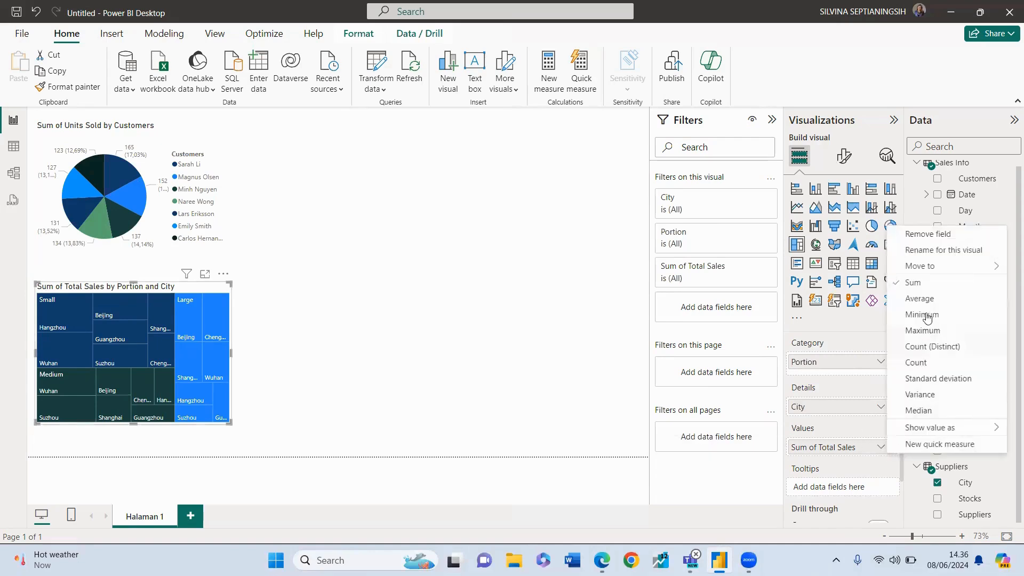
pyautogui.click(937, 284)
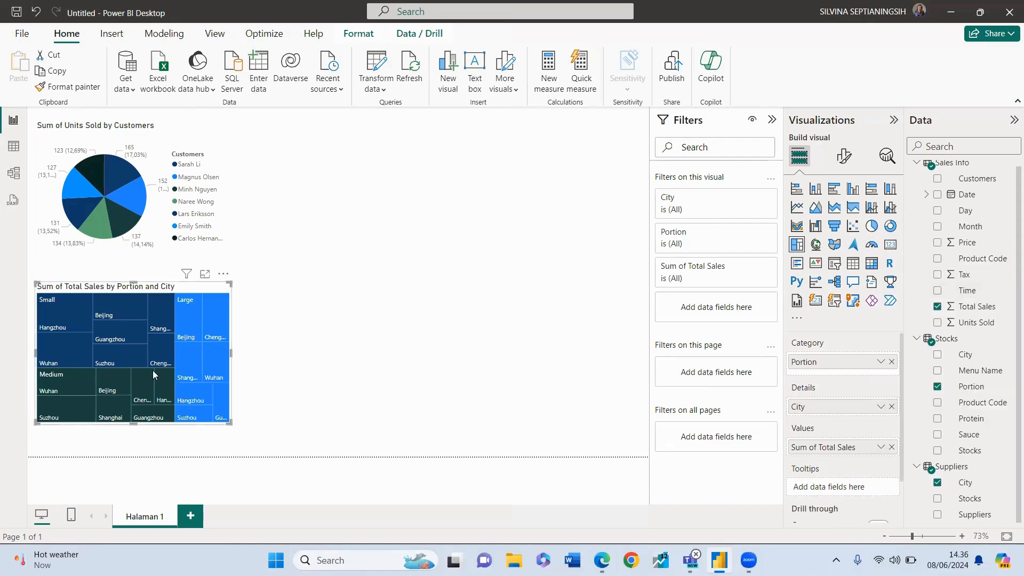
pyautogui.click(502, 425)
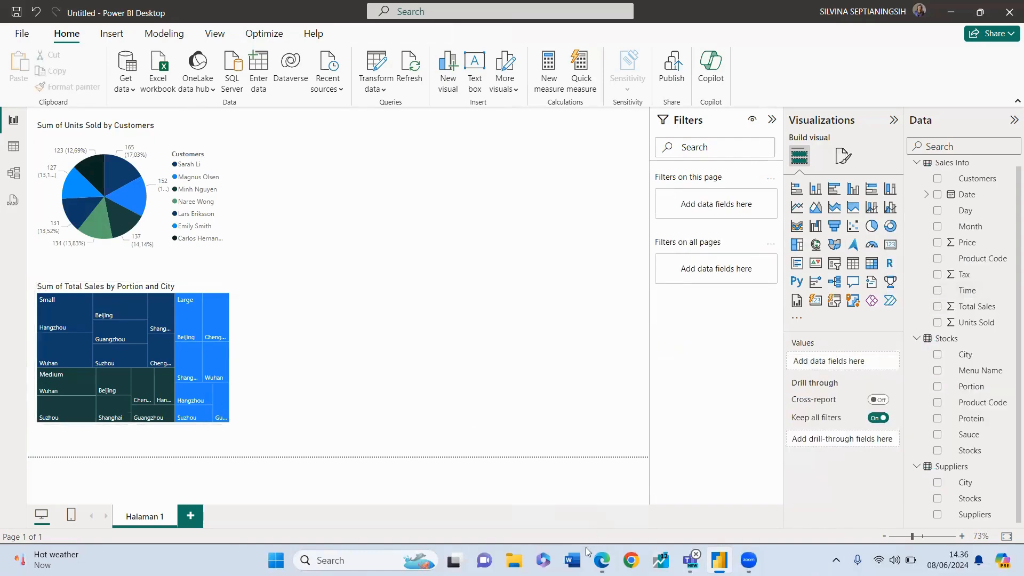
# Switch to the quiz PDF and highlight "Waterfall Chart" and "Sum of Stocks by Suppliers".
pyautogui.click(600, 560)
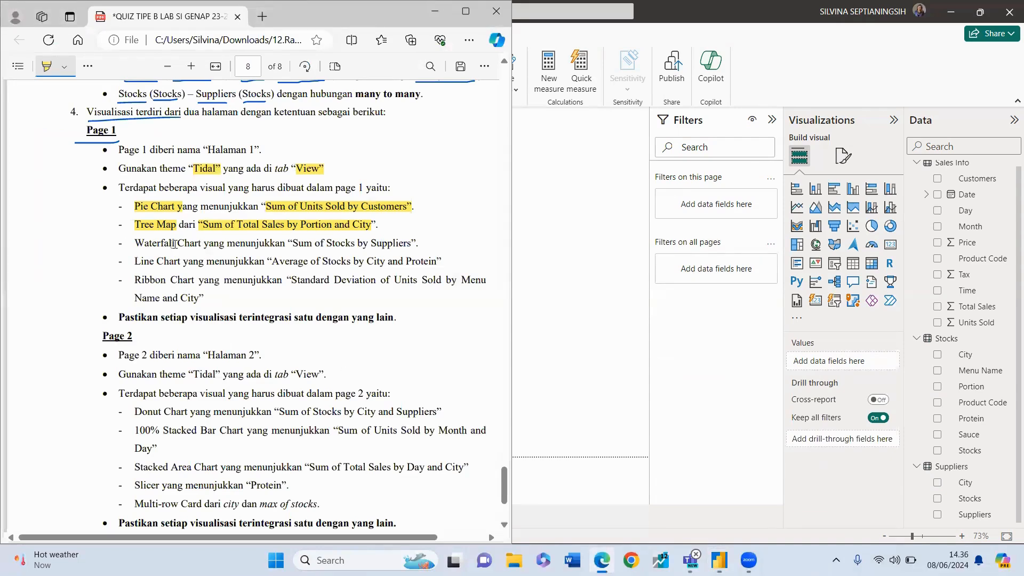
pyautogui.moveTo(209, 244); pyautogui.dragTo(122, 246)
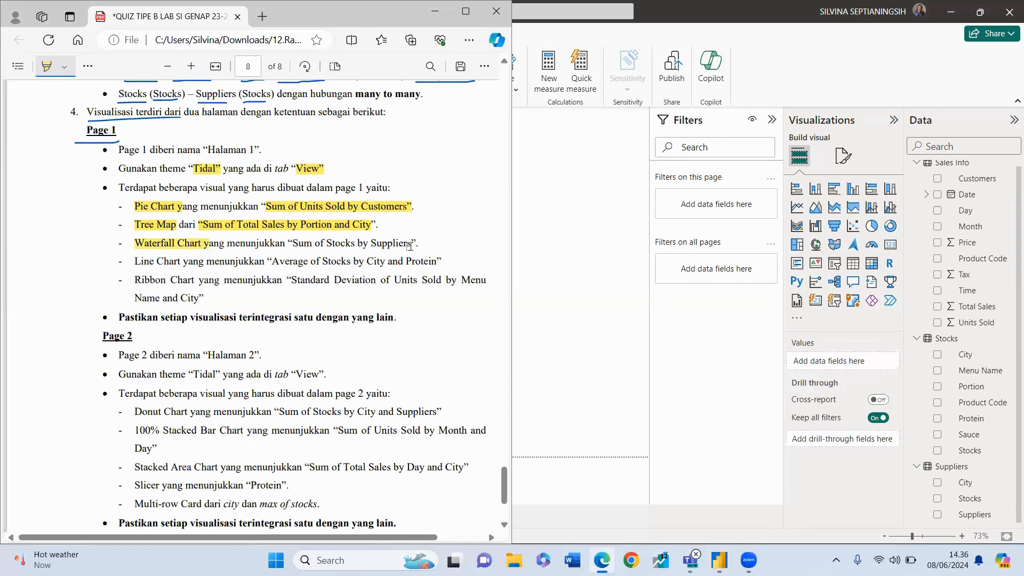
pyautogui.moveTo(411, 243); pyautogui.dragTo(282, 244)
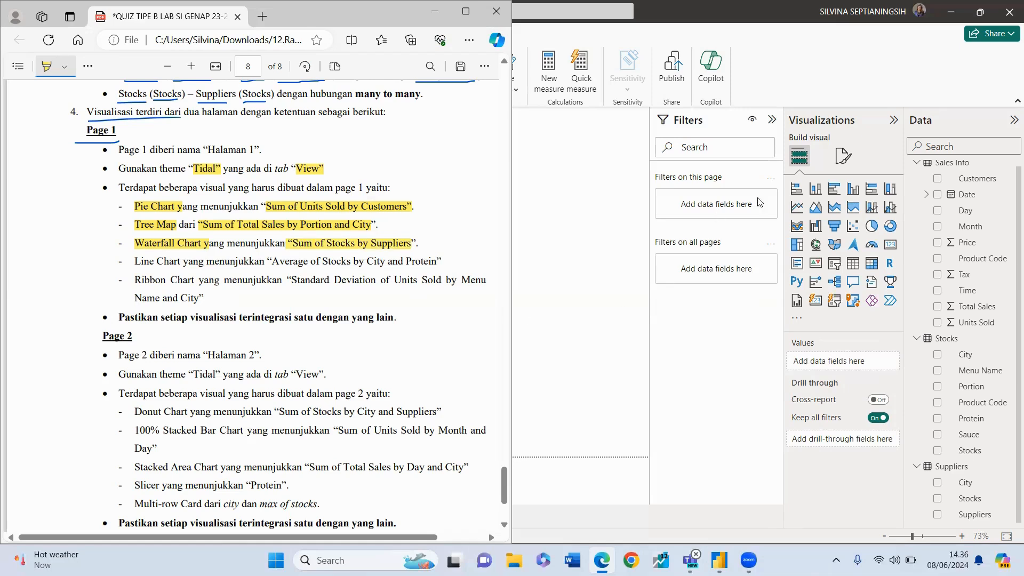
# Return to Power BI Desktop and add a waterfall chart with the Stocks and Suppliers fields from the Suppliers table.
pyautogui.click(815, 228)
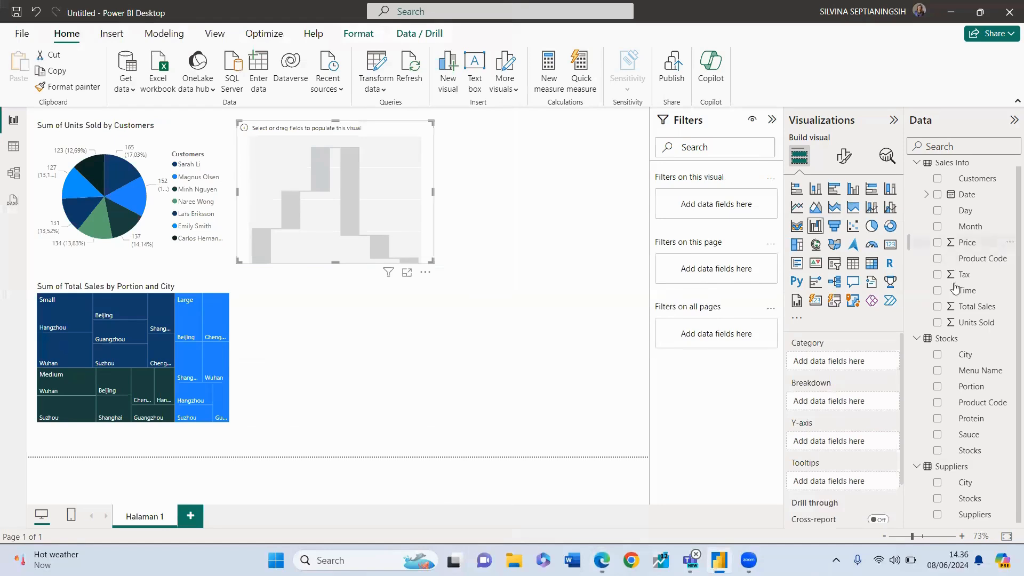
pyautogui.click(937, 499)
pyautogui.click(937, 514)
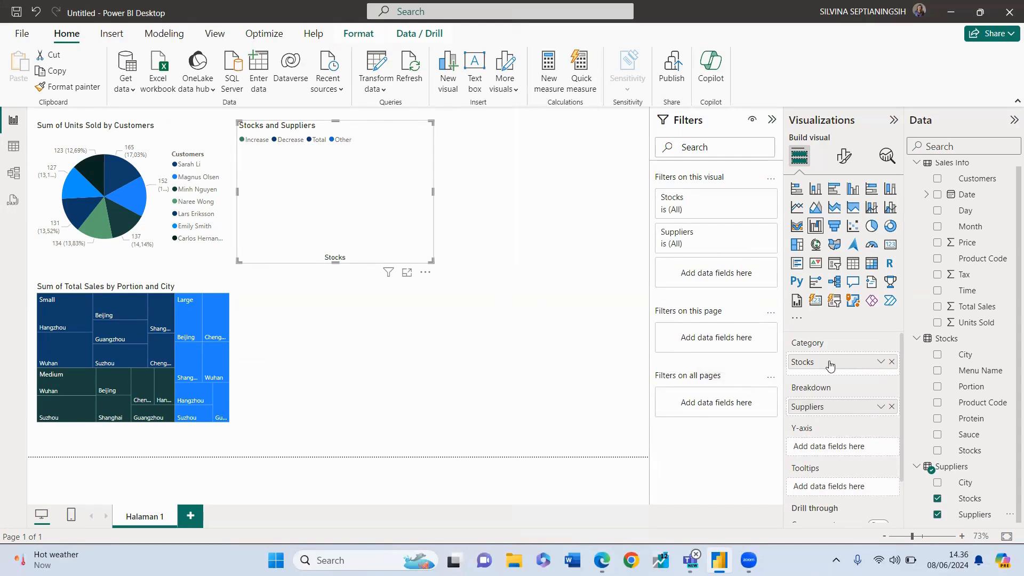
pyautogui.moveTo(829, 363); pyautogui.dragTo(836, 445)
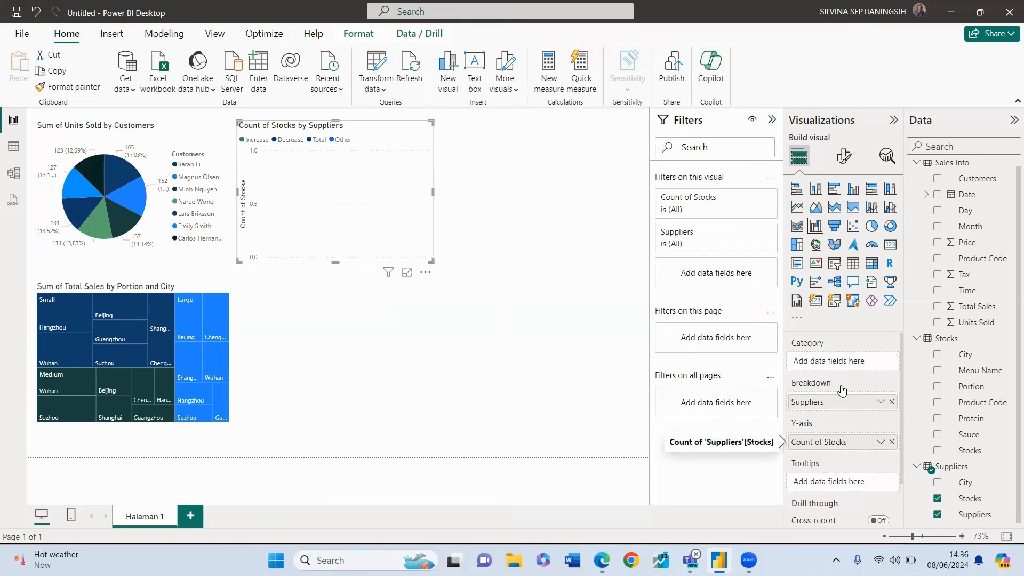
pyautogui.moveTo(842, 390); pyautogui.dragTo(846, 361)
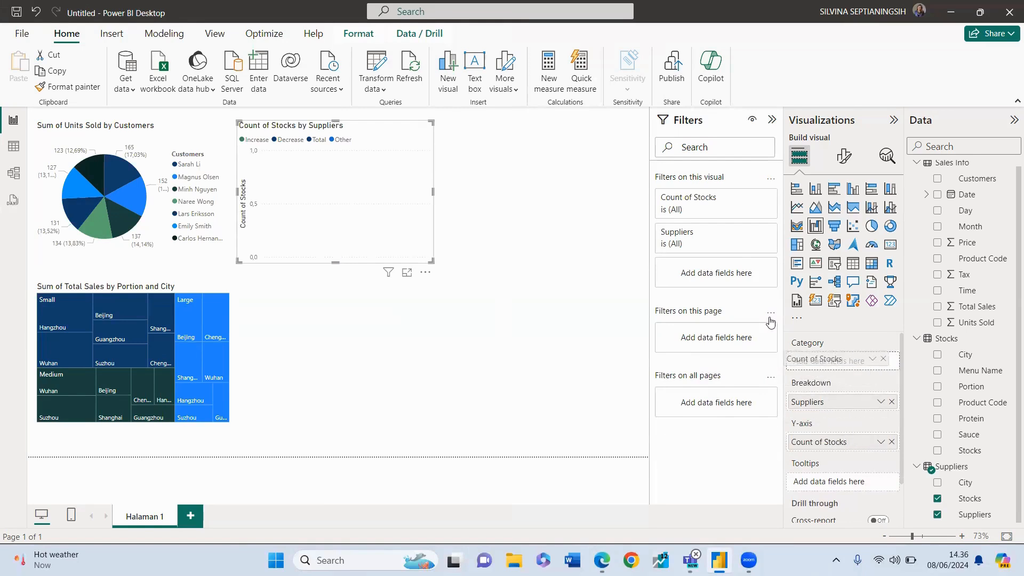
pyautogui.moveTo(769, 321); pyautogui.dragTo(843, 361)
pyautogui.click(880, 361)
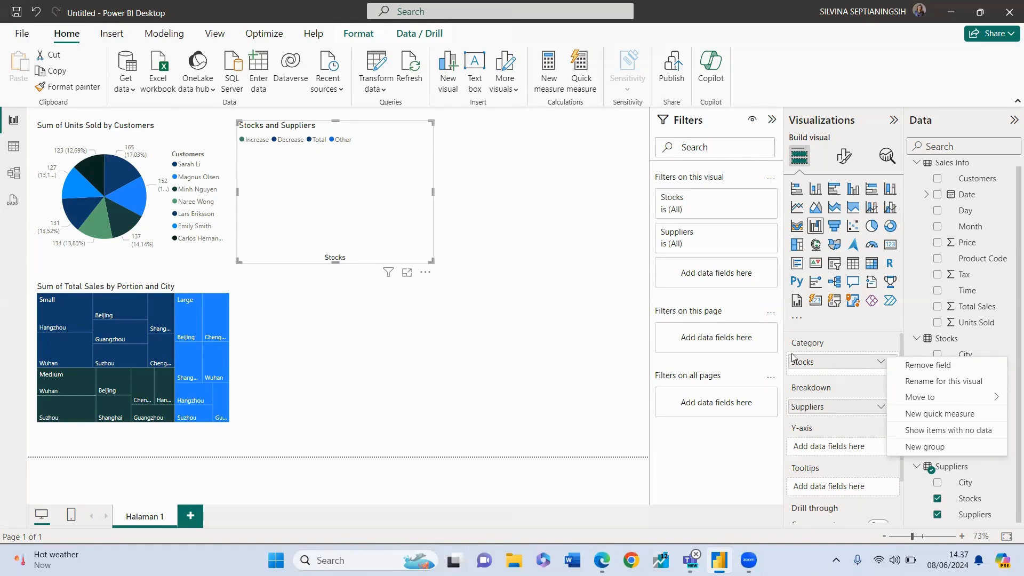
pyautogui.click(823, 378)
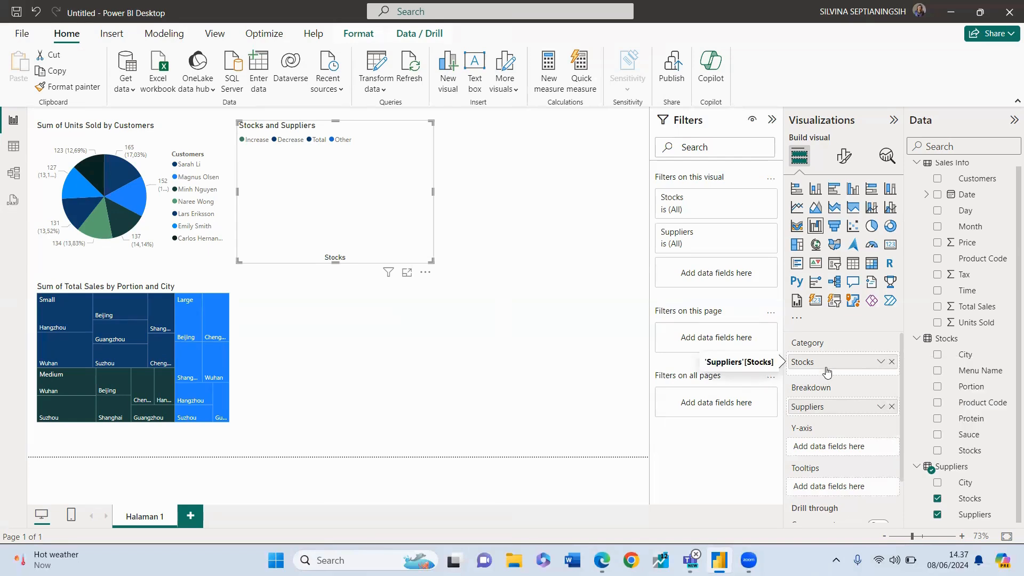
# Move Stocks to the waterfall chart's Y-axis, aggregate it as Sum, and check the requirement in the quiz PDF.
pyautogui.moveTo(826, 372); pyautogui.dragTo(826, 449)
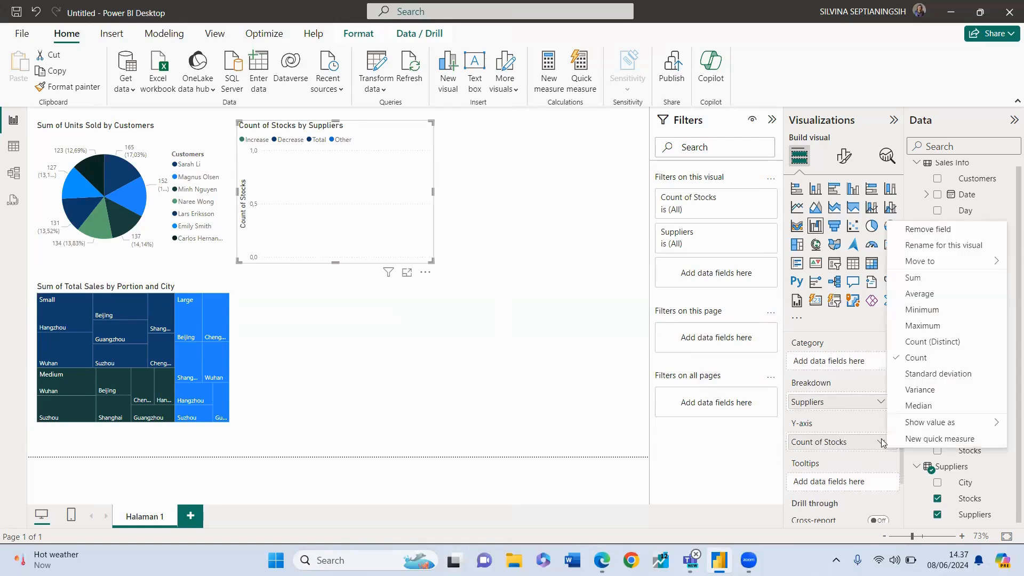
pyautogui.click(927, 277)
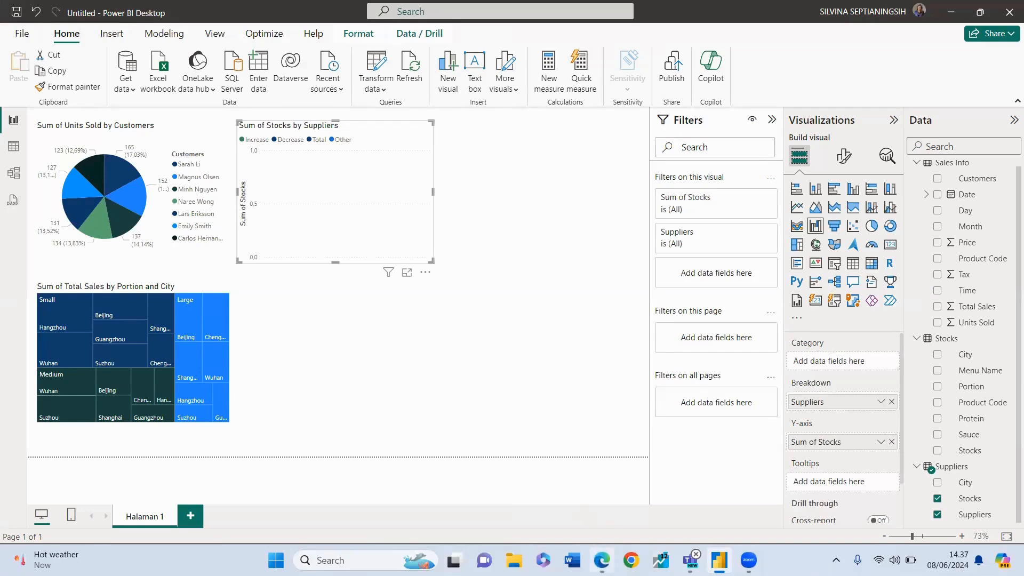
pyautogui.click(601, 559)
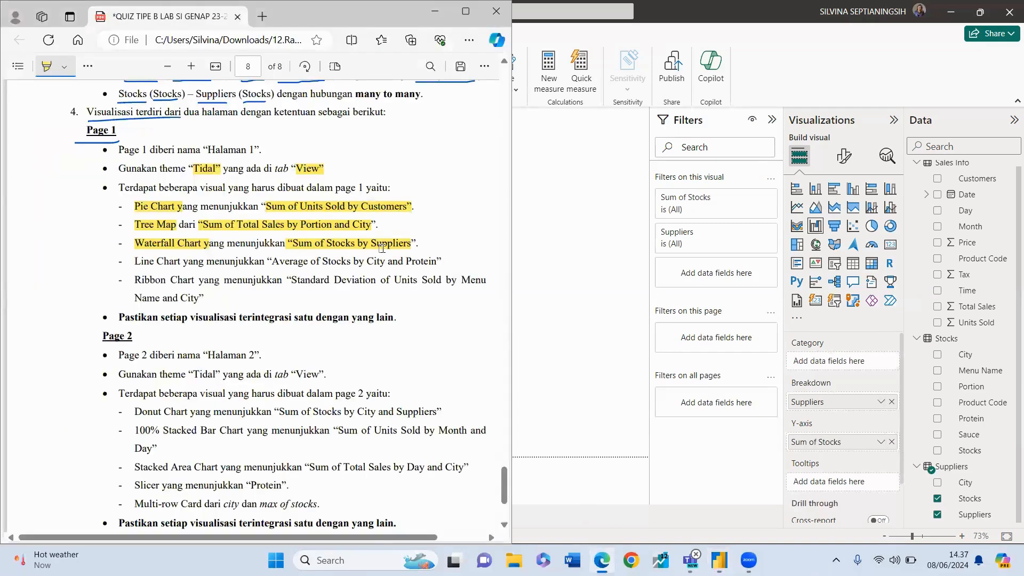
pyautogui.click(553, 188)
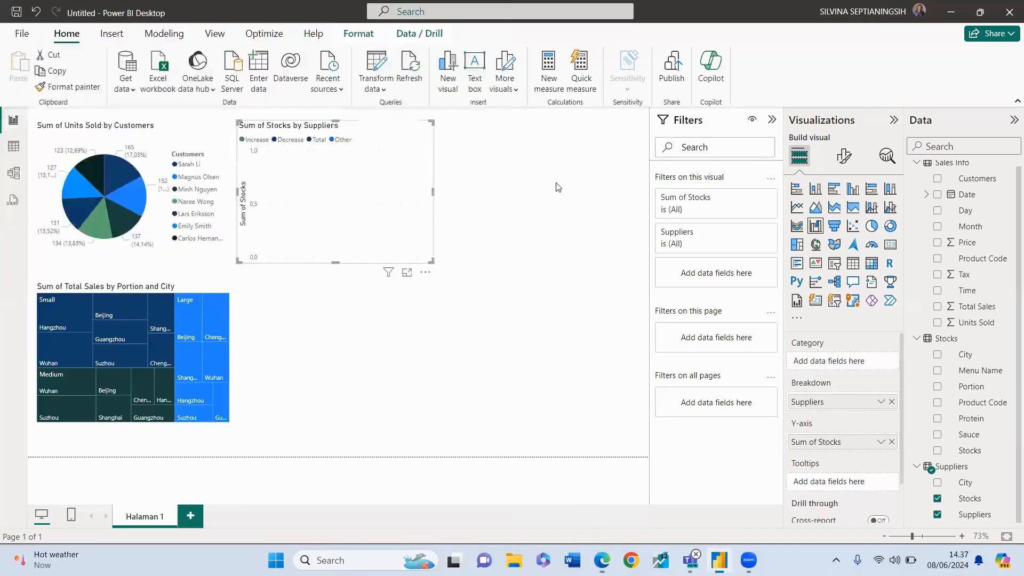
# Move Suppliers from breakdown to category in the waterfall chart and widen the chart beside the pie chart.
pyautogui.click(446, 286)
pyautogui.click(433, 255)
pyautogui.moveTo(431, 261); pyautogui.dragTo(542, 278)
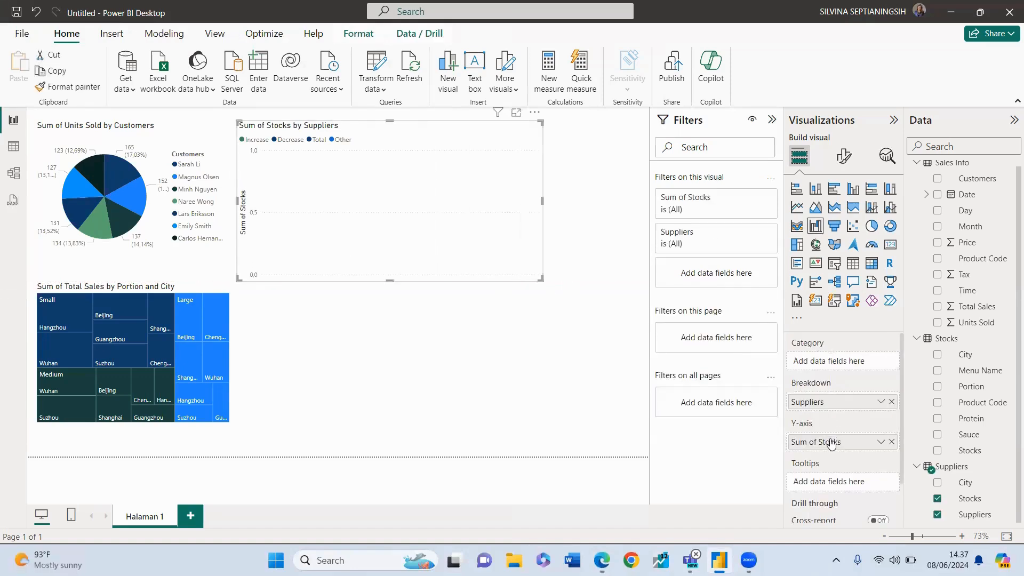
pyautogui.click(880, 441)
pyautogui.click(916, 356)
pyautogui.moveTo(827, 403); pyautogui.dragTo(827, 368)
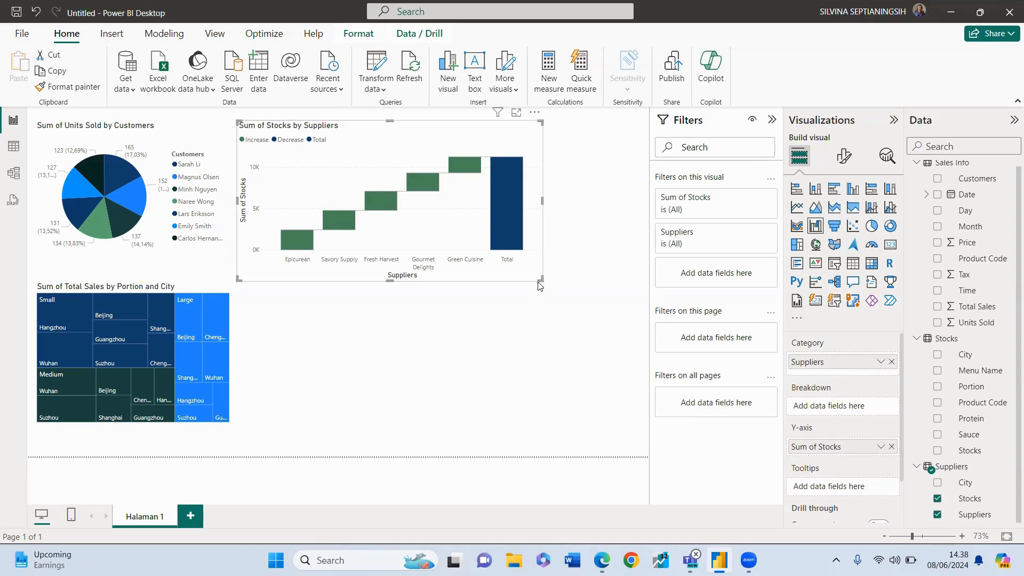
pyautogui.moveTo(540, 279); pyautogui.dragTo(492, 262)
# Switch to the quiz PDF and highlight "Line Chart" and "Average of Stocks by City and Protein".
pyautogui.hotkey('alt', 'Tab')
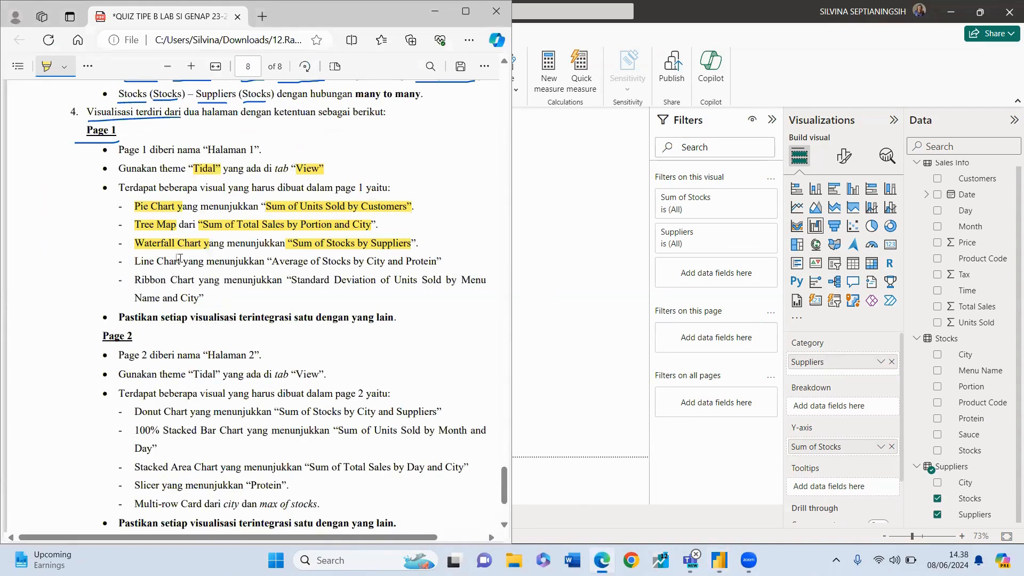
pyautogui.moveTo(180, 261); pyautogui.dragTo(131, 261)
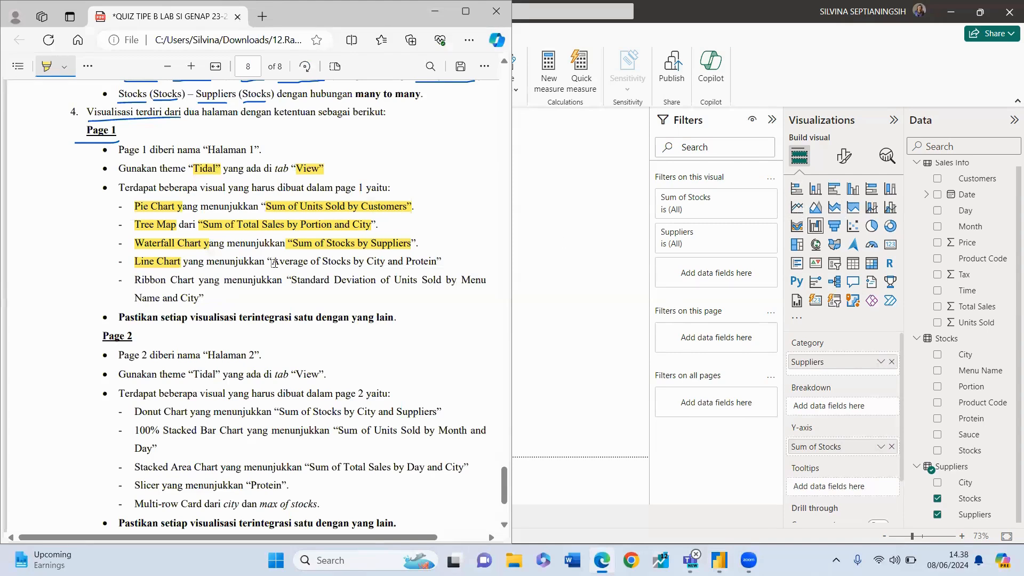
pyautogui.moveTo(273, 262); pyautogui.dragTo(435, 265)
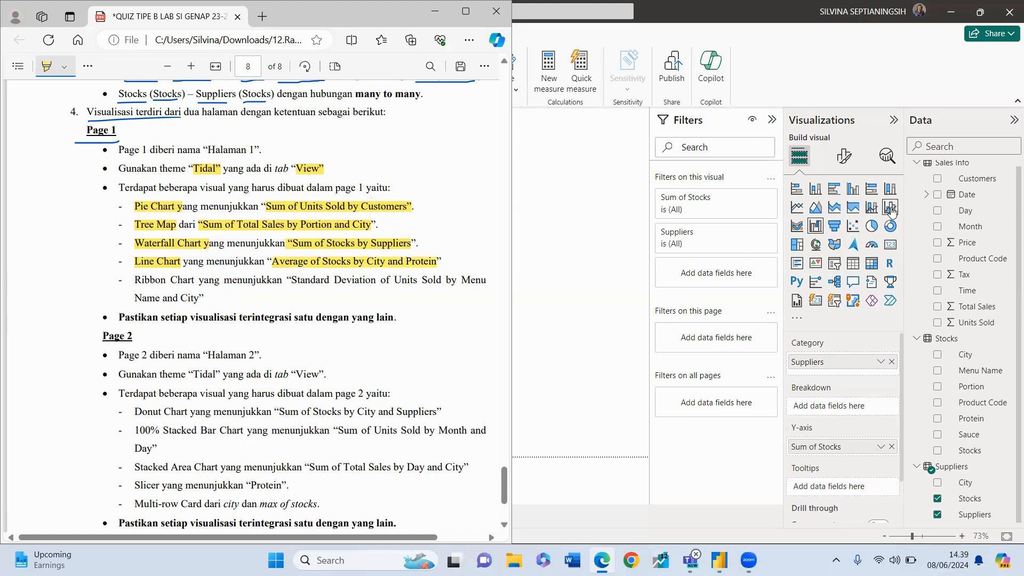
pyautogui.click(800, 209)
pyautogui.click(800, 209)
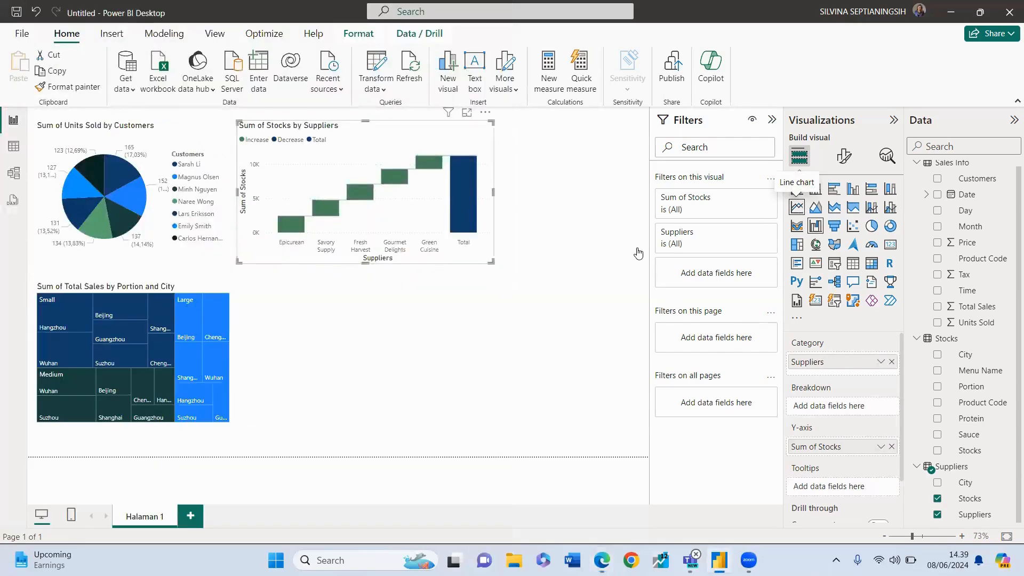
pyautogui.click(36, 12)
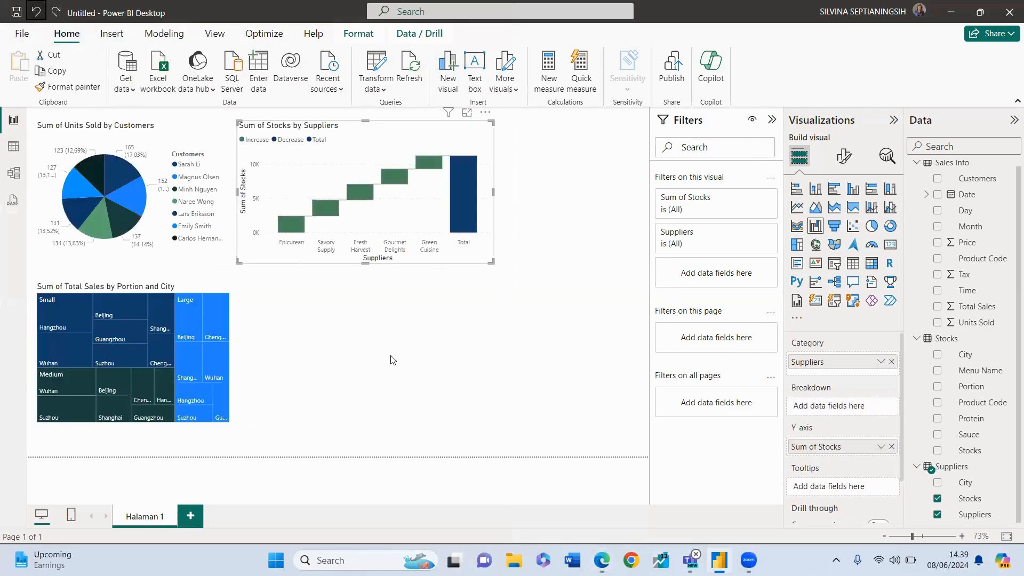
# Deselect the waterfall chart, add an empty line chart beside the tree map, and switch to the quiz PDF.
pyautogui.click(419, 341)
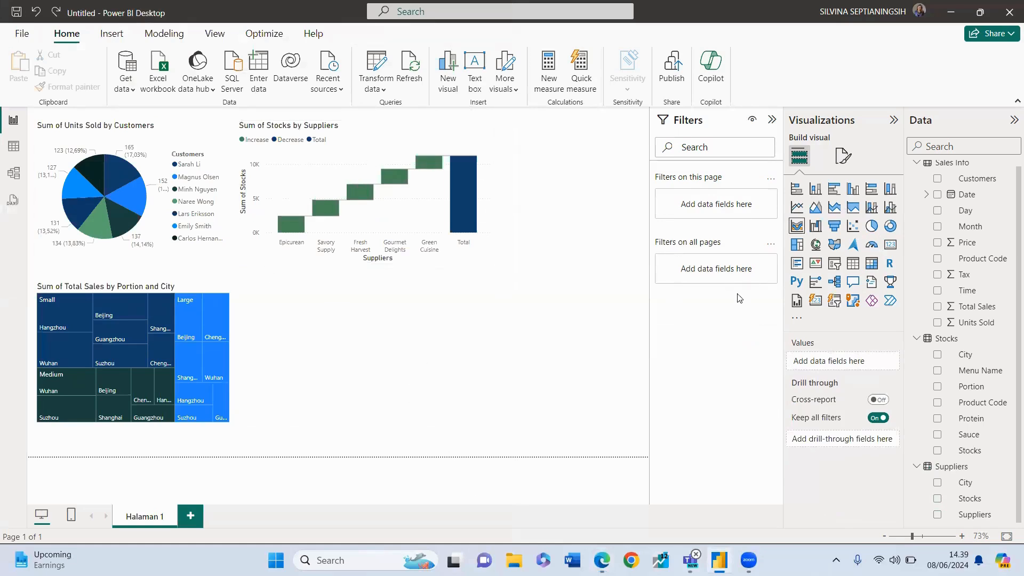
pyautogui.click(798, 209)
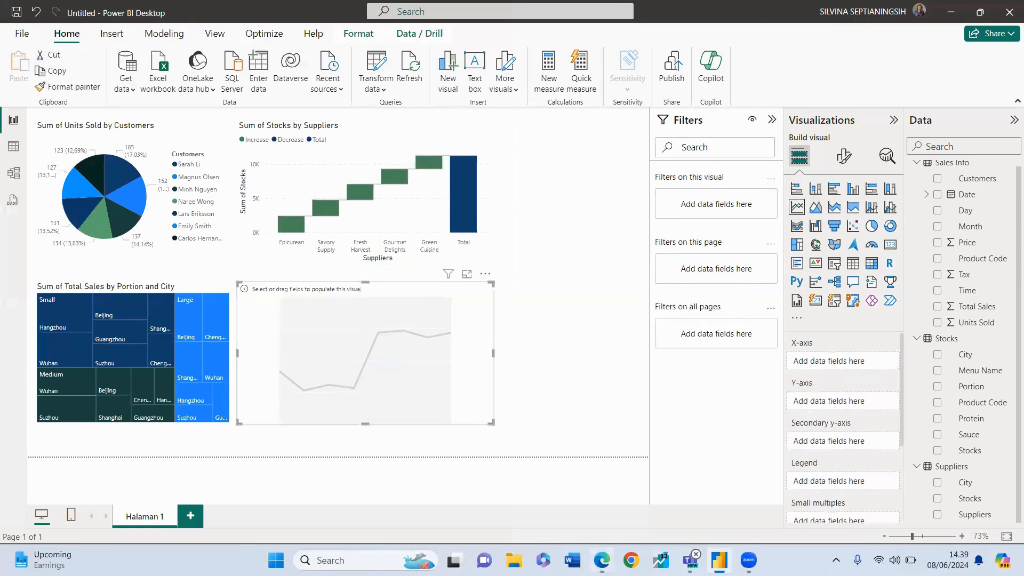
pyautogui.click(601, 560)
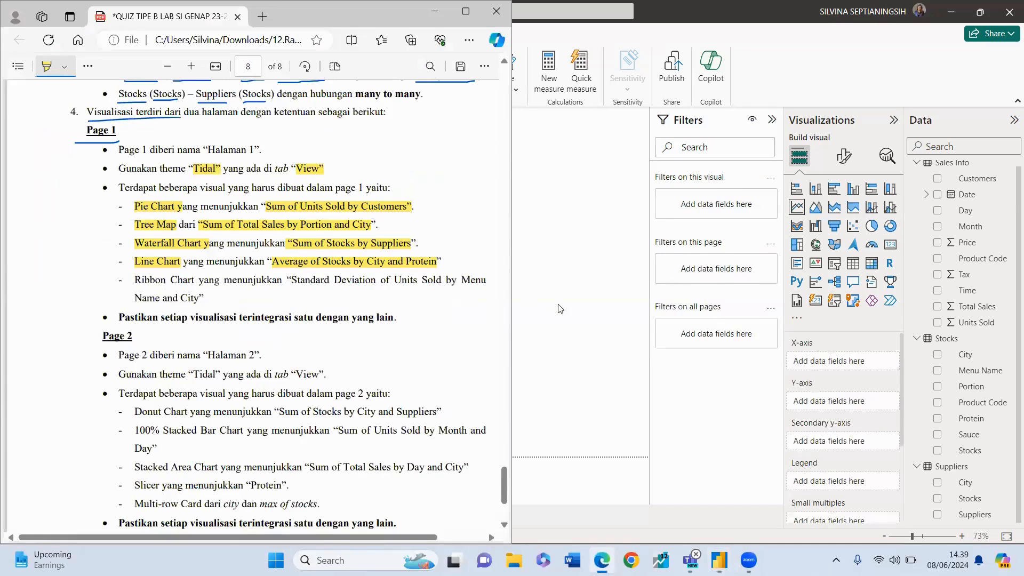
# Return to Power BI and add Stocks, City and Protein from the Stocks table to the empty line chart.
pyautogui.click(567, 345)
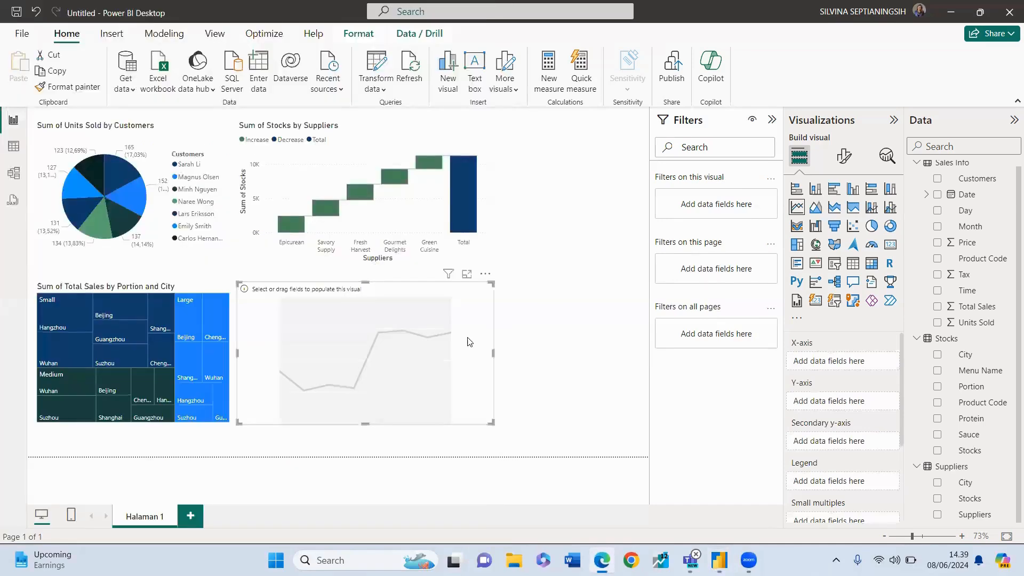
pyautogui.click(639, 304)
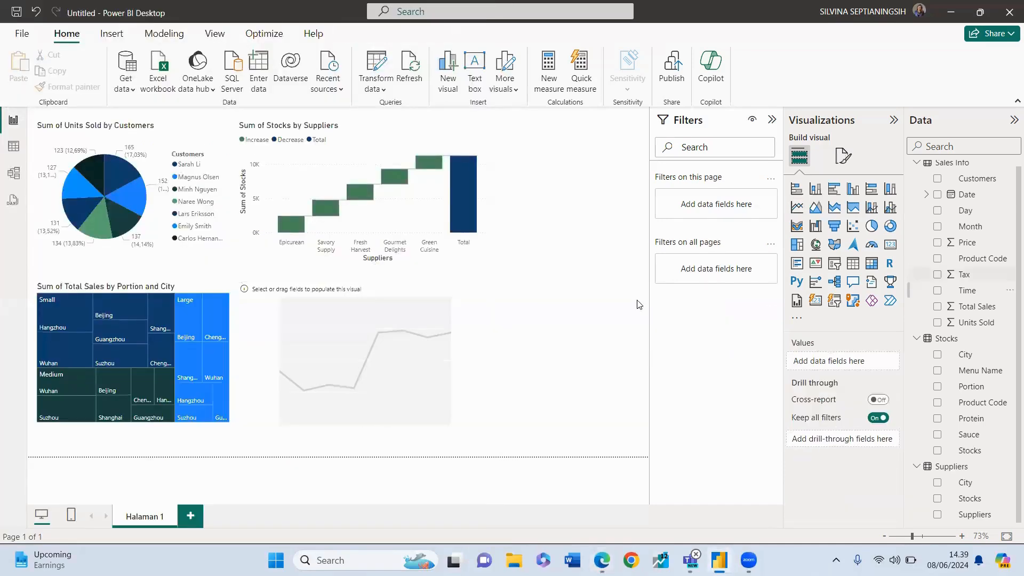
pyautogui.click(399, 310)
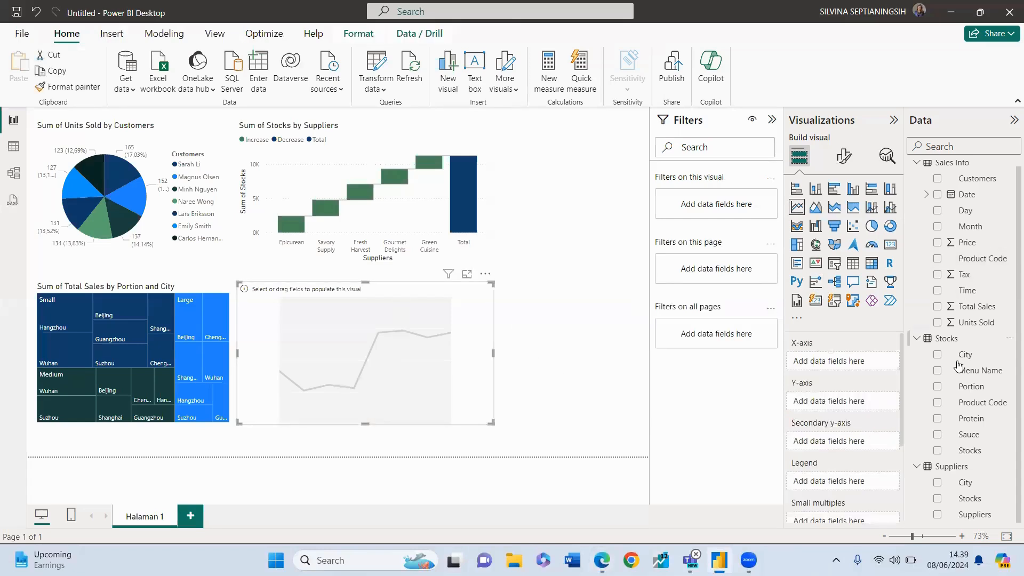
pyautogui.click(937, 450)
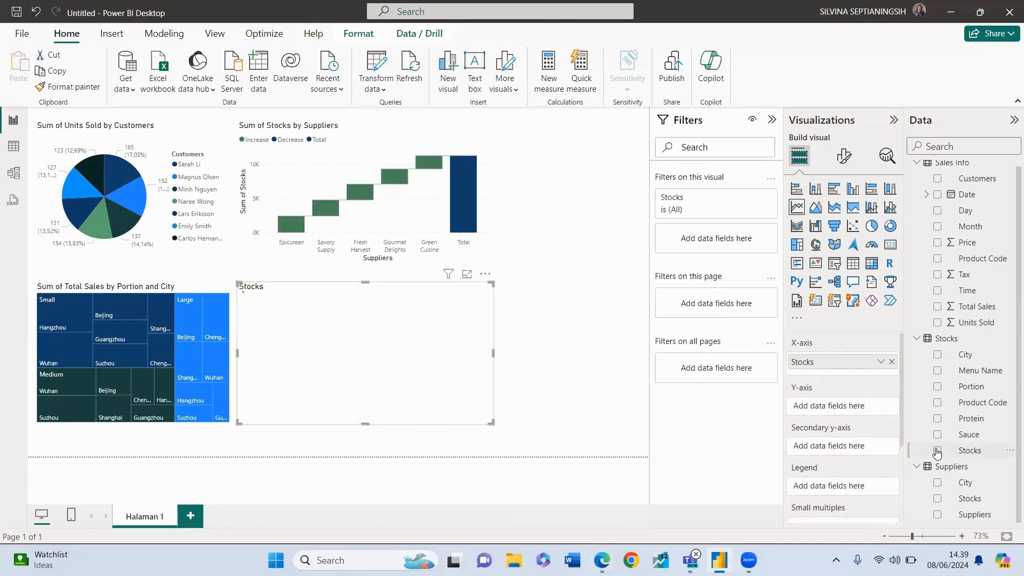
pyautogui.click(602, 560)
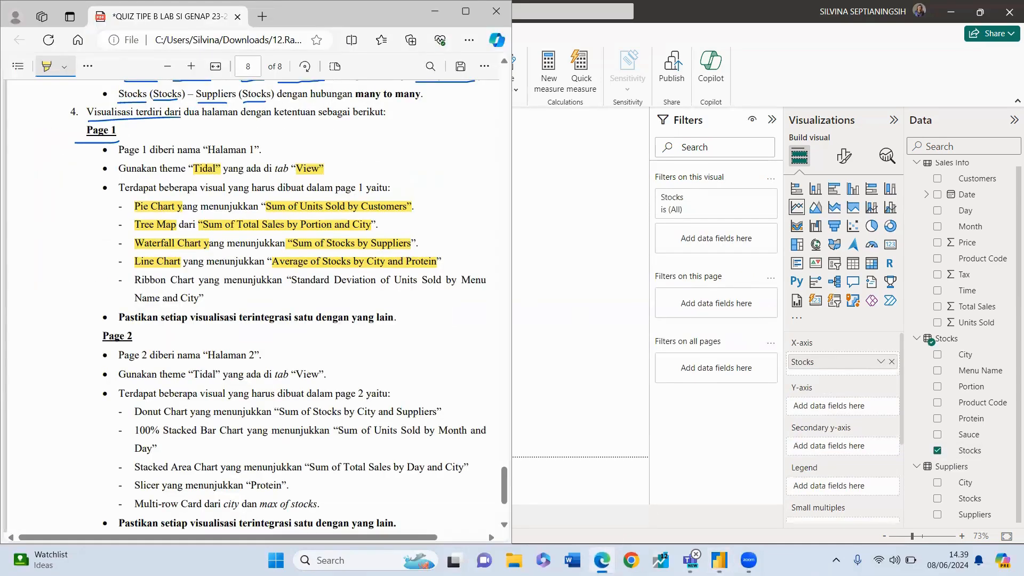
pyautogui.click(602, 559)
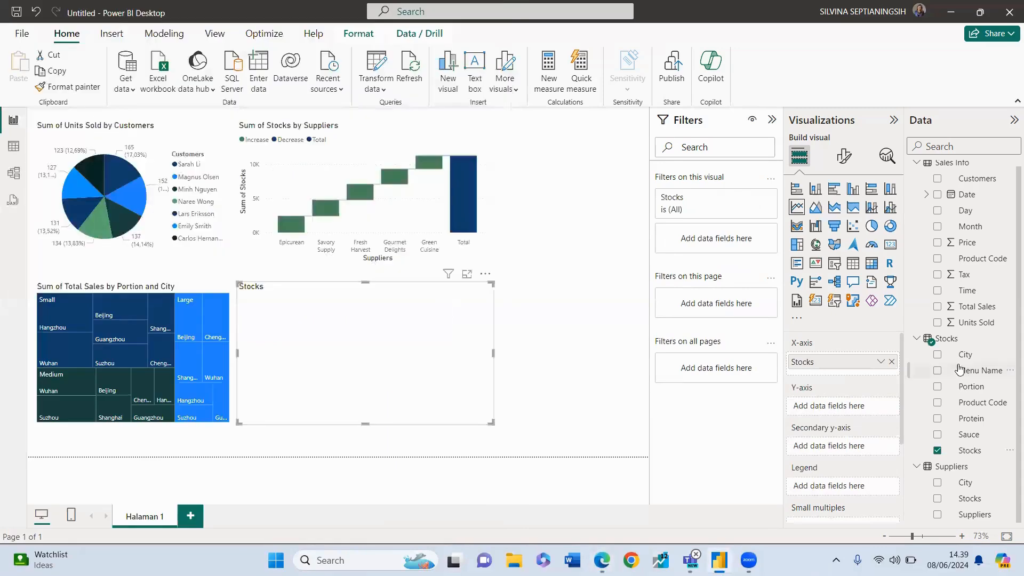
pyautogui.click(938, 354)
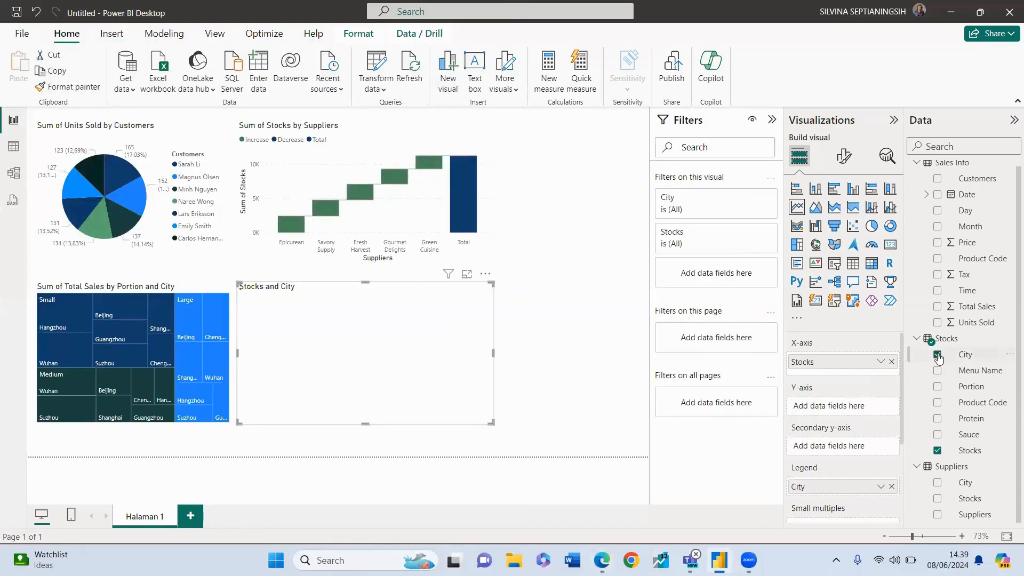
pyautogui.click(937, 418)
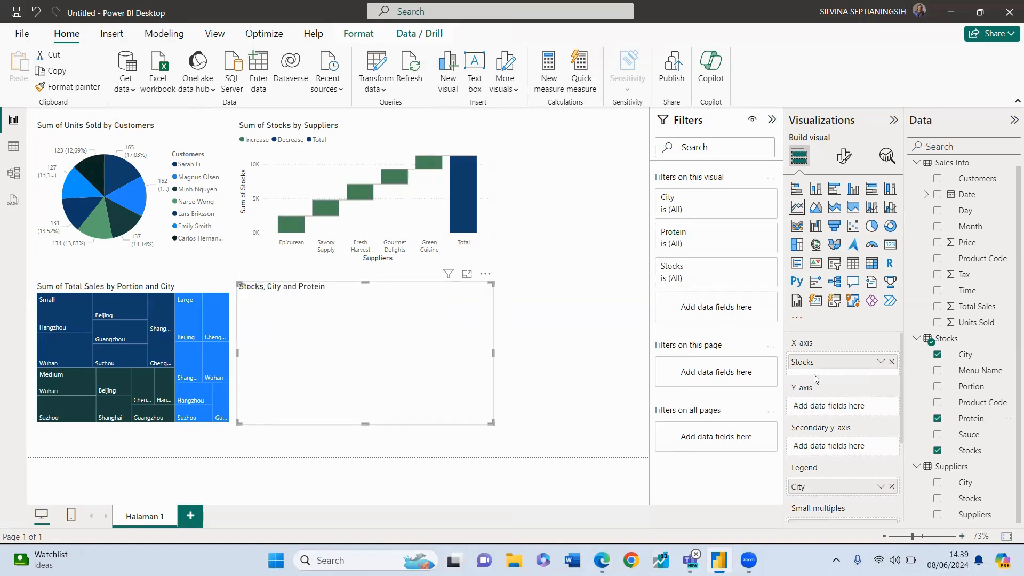
# Move Stocks to the line chart's Y-axis and aggregate it as Average.
pyautogui.moveTo(829, 359); pyautogui.dragTo(826, 404)
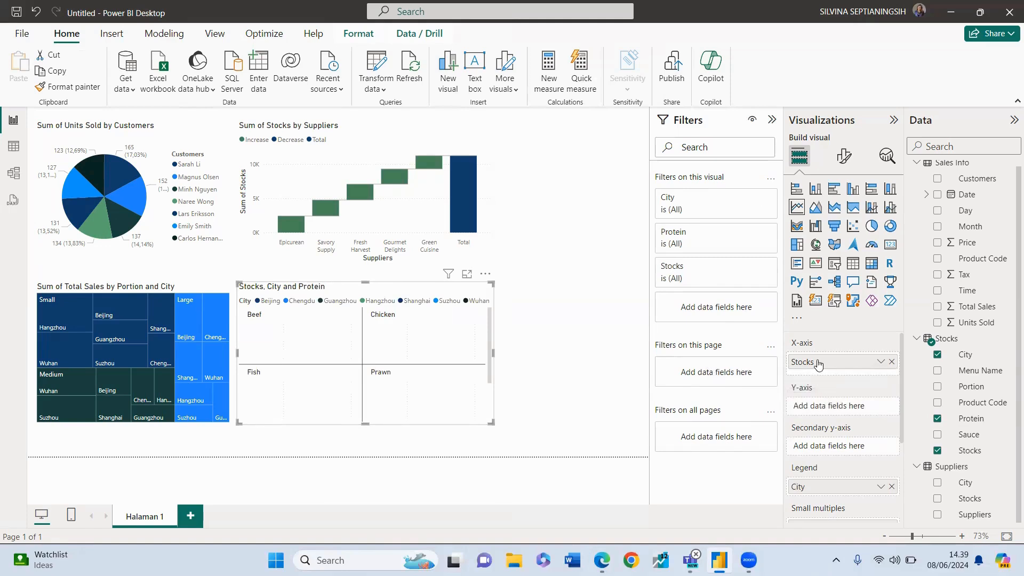
pyautogui.moveTo(817, 363); pyautogui.dragTo(826, 405)
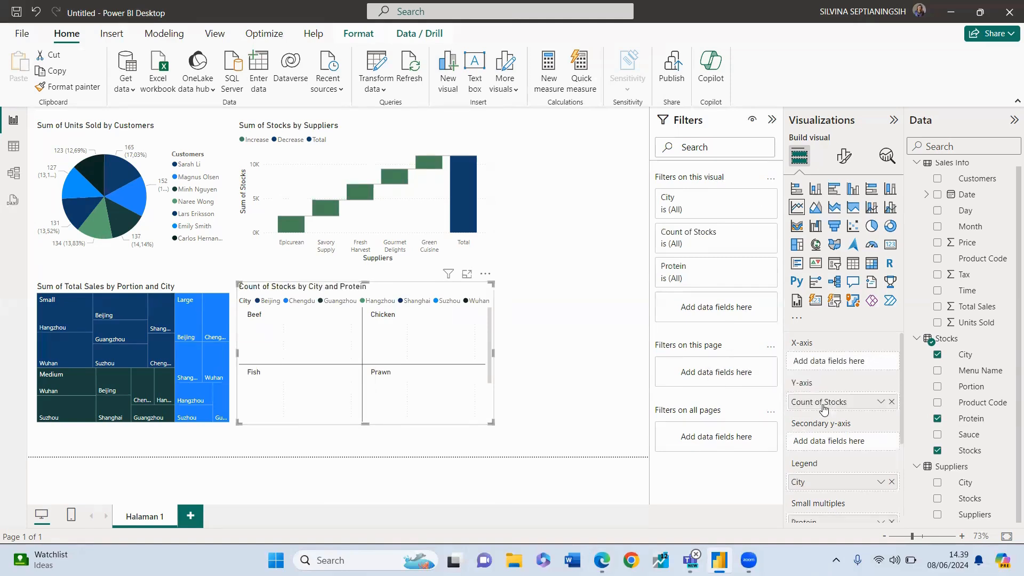
pyautogui.click(880, 403)
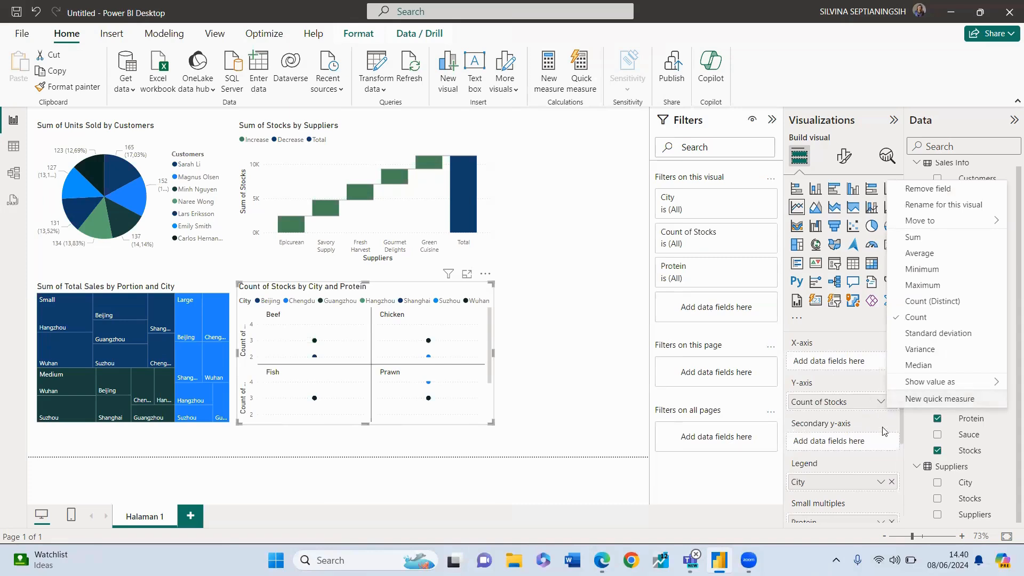
pyautogui.click(924, 257)
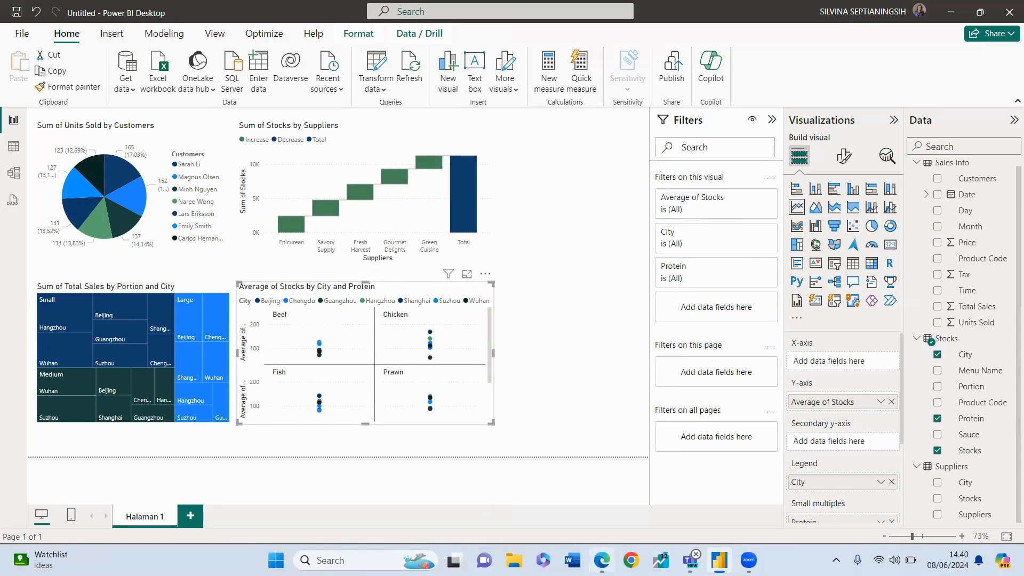
# Highlight "Ribbon Chart" in the quiz PDF, then add an empty ribbon chart in Power BI and stretch it to the line chart's lower edge.
pyautogui.click(602, 560)
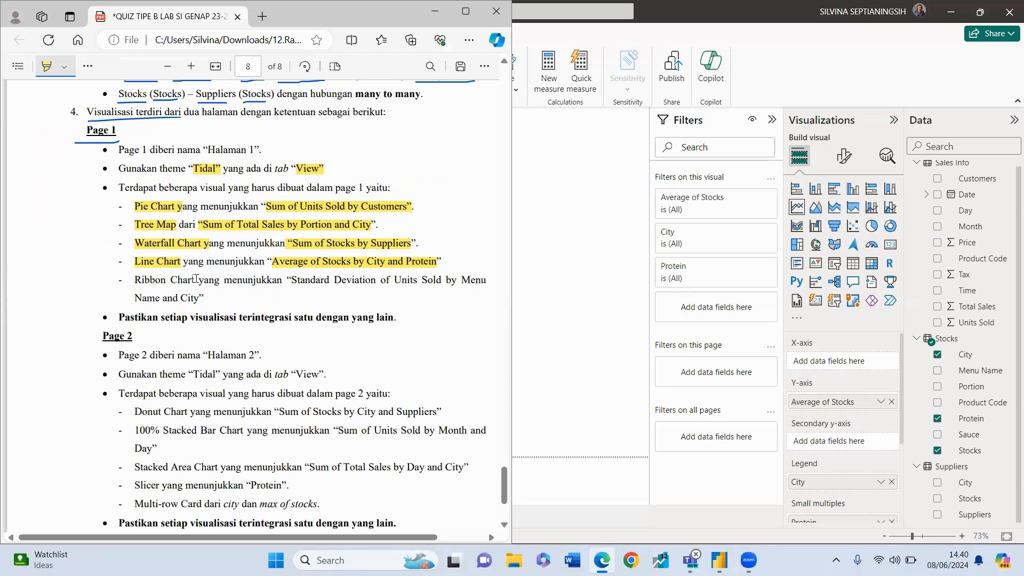
pyautogui.moveTo(204, 279); pyautogui.dragTo(134, 277)
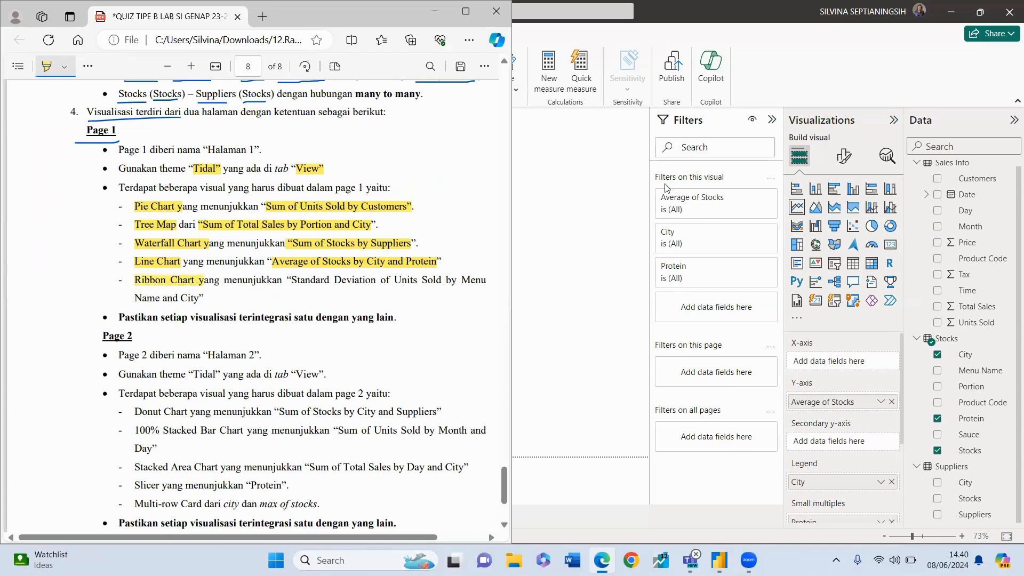
pyautogui.click(622, 197)
pyautogui.click(621, 258)
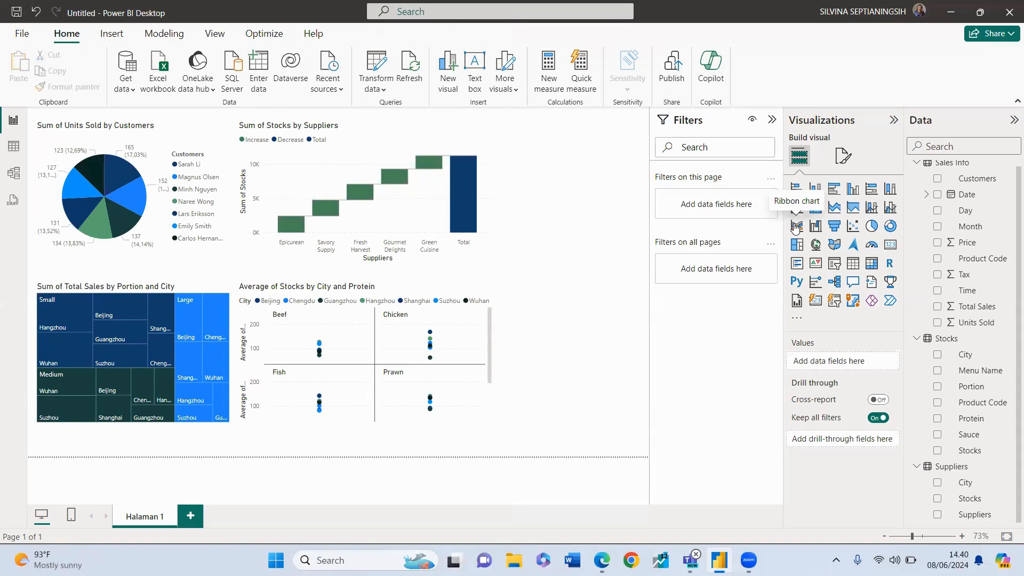
pyautogui.click(796, 226)
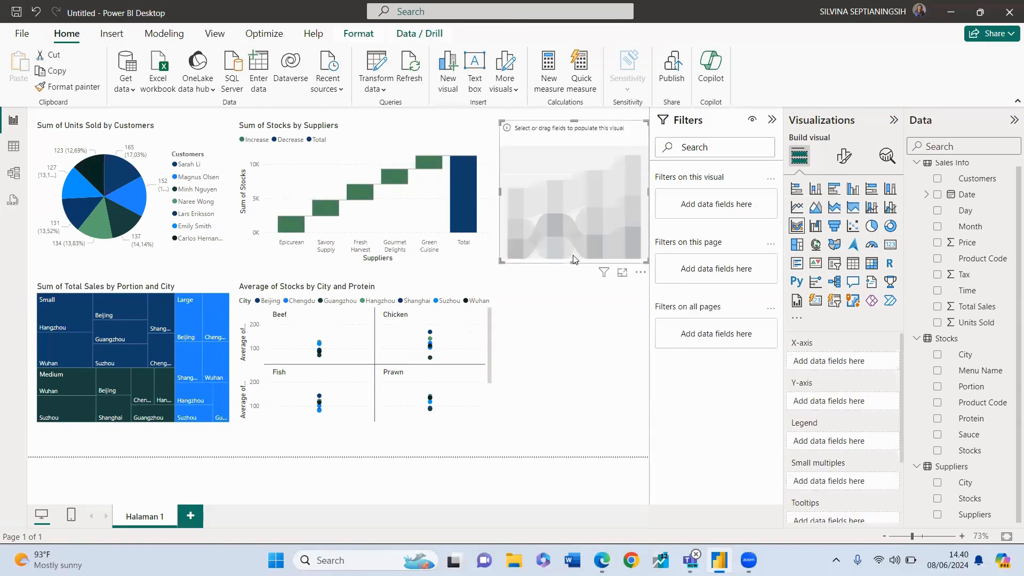
pyautogui.moveTo(576, 276); pyautogui.dragTo(576, 429)
# Switch to the quiz PDF and highlight "Standard Deviation" and "Units Sold by Menu Name and City" in the ribbon chart requirement.
pyautogui.click(602, 560)
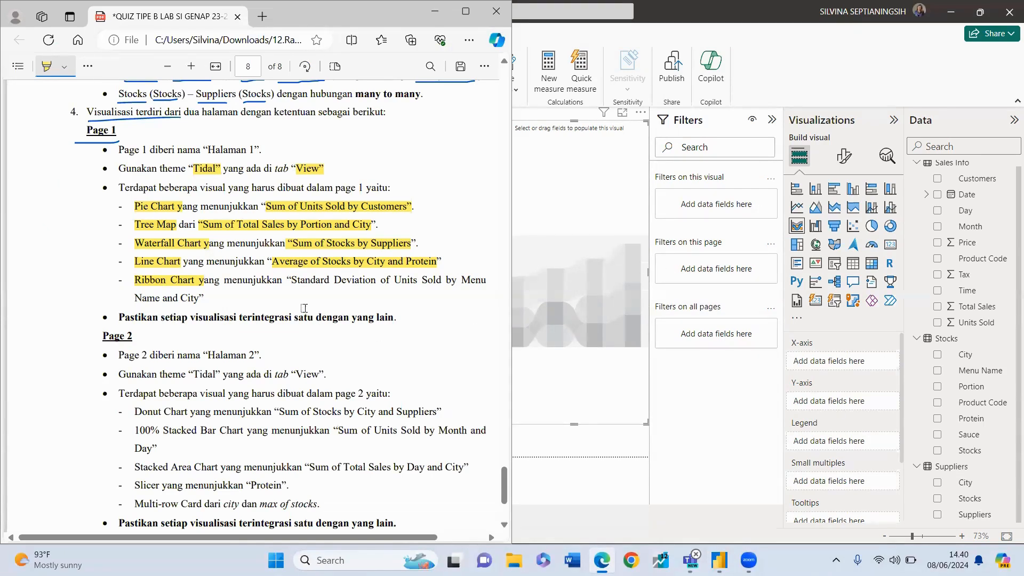
pyautogui.moveTo(292, 281); pyautogui.dragTo(376, 284)
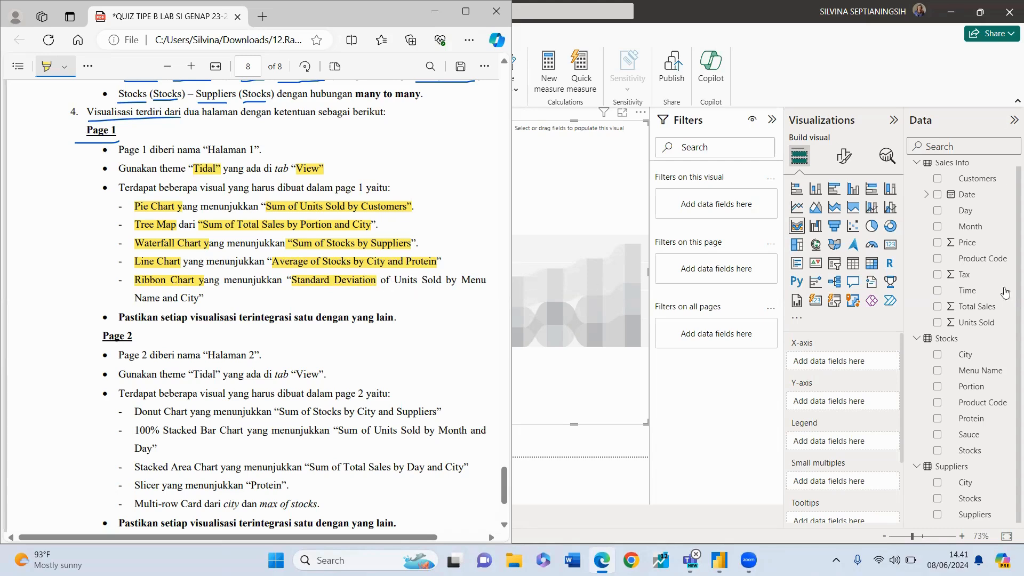
pyautogui.moveTo(394, 284); pyautogui.dragTo(481, 278)
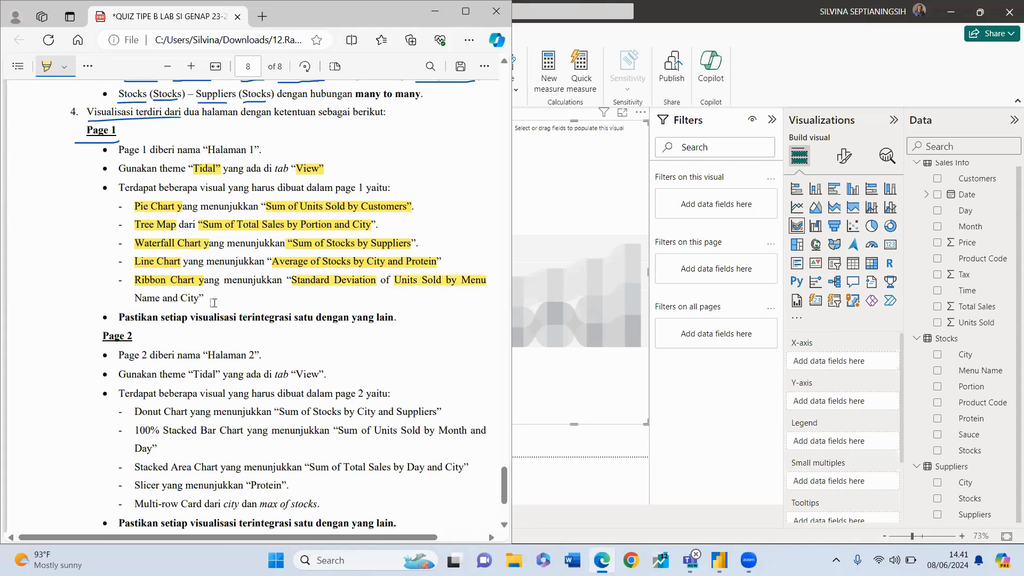
pyautogui.moveTo(213, 302); pyautogui.dragTo(219, 302)
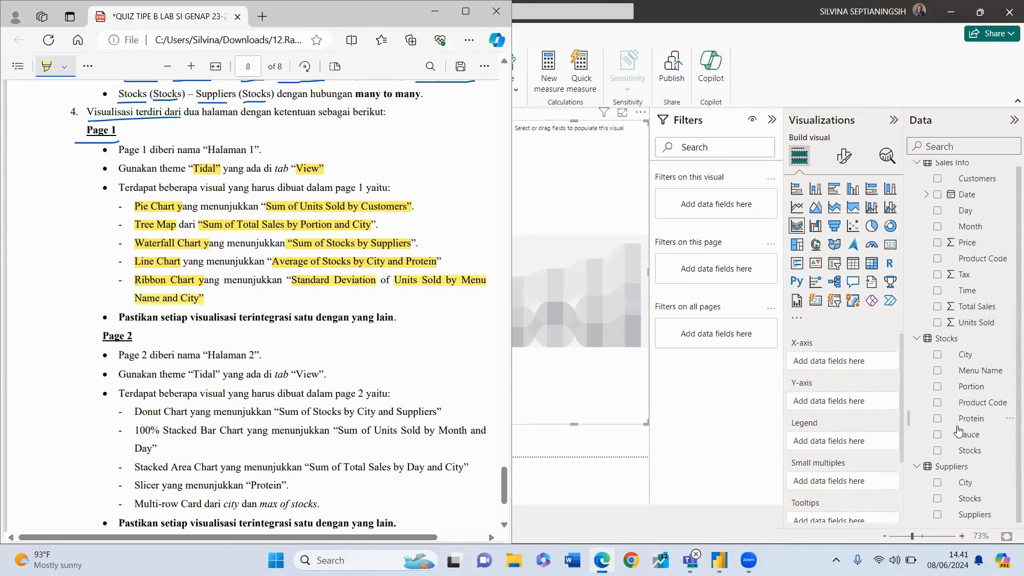
# Add Units Sold plus the Stocks table's Menu Name and City to the ribbon chart, aggregating Units Sold as Standard deviation.
pyautogui.click(938, 323)
pyautogui.click(937, 322)
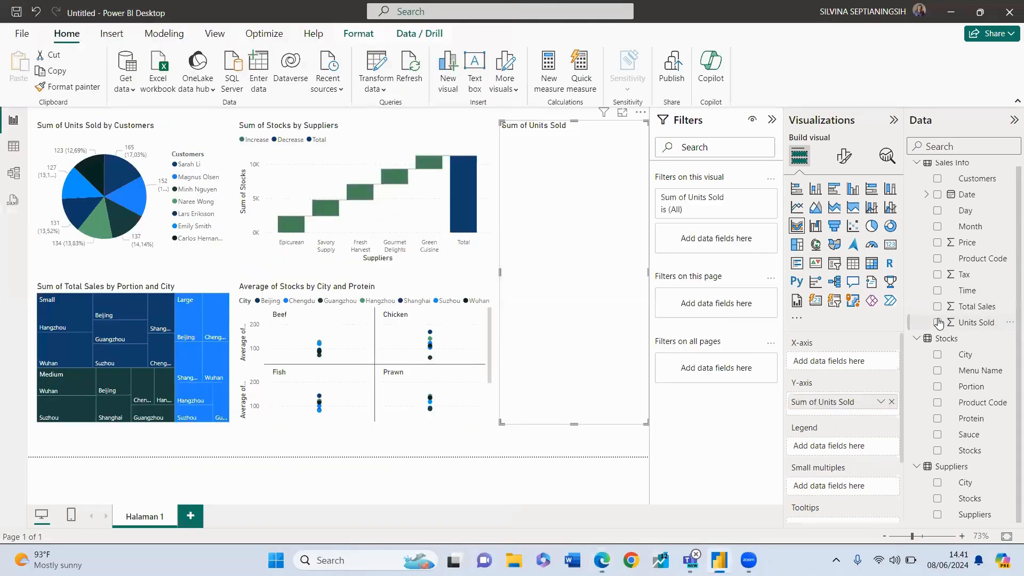
pyautogui.click(937, 370)
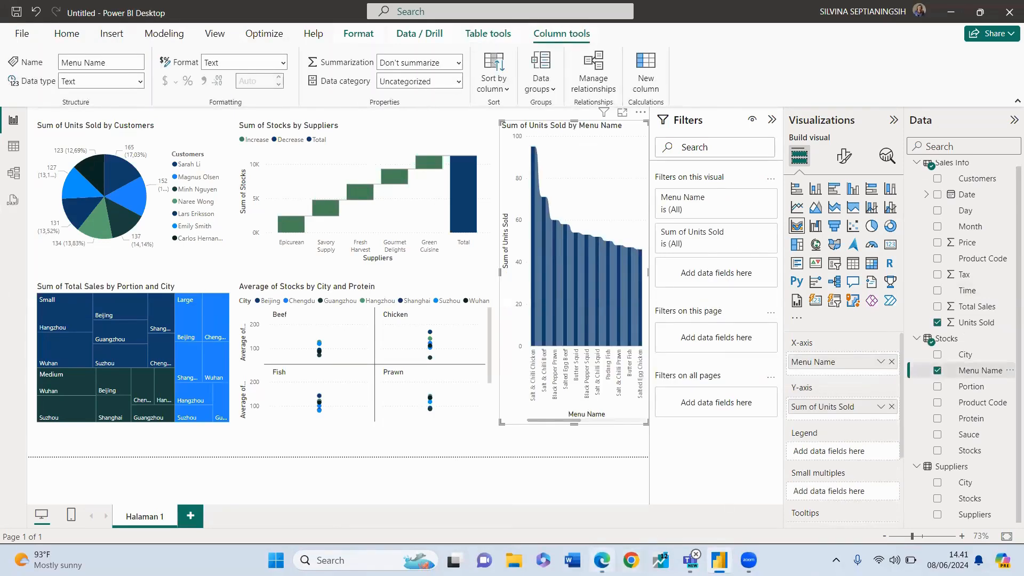
pyautogui.click(602, 560)
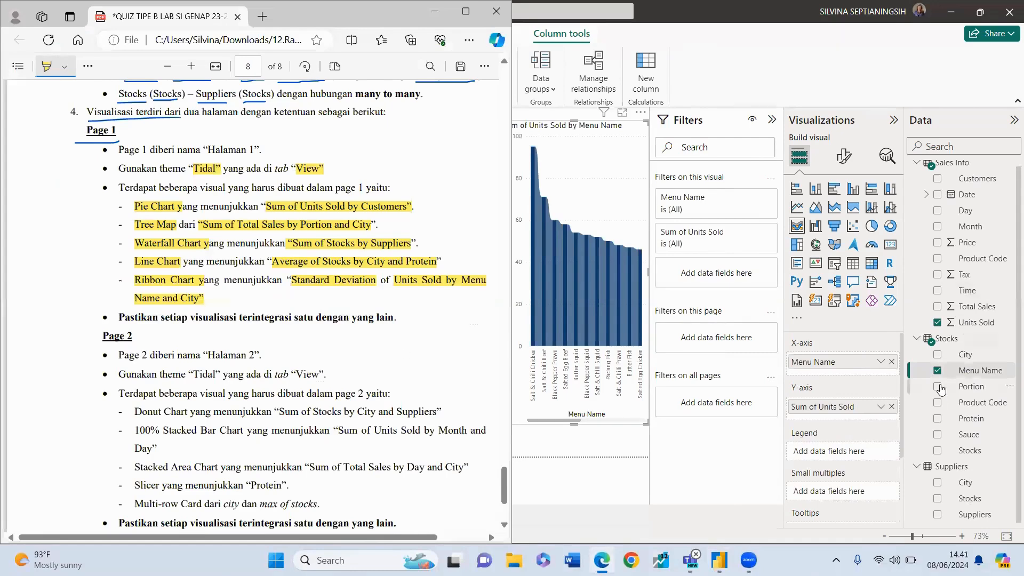
pyautogui.click(937, 355)
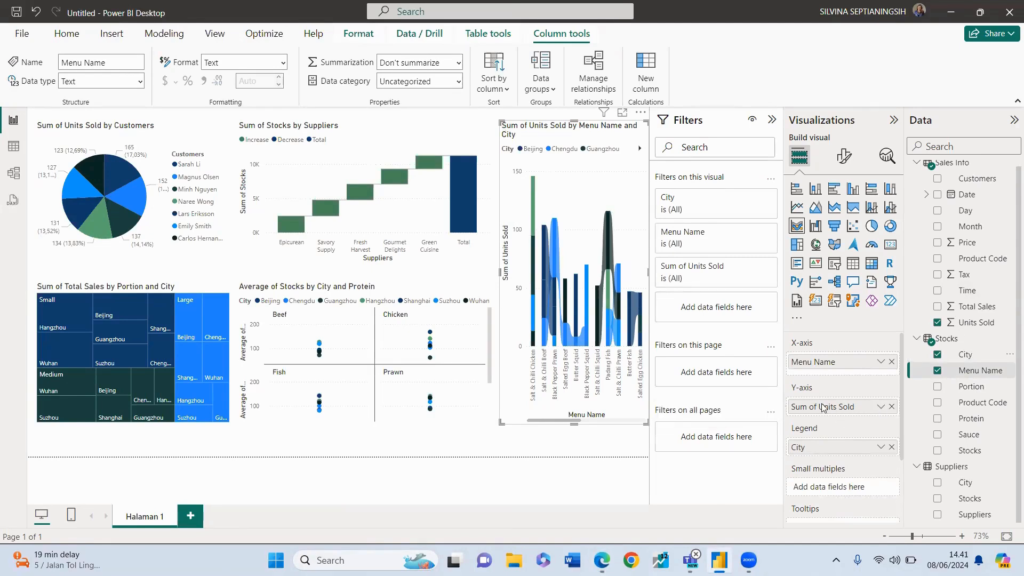
pyautogui.click(880, 406)
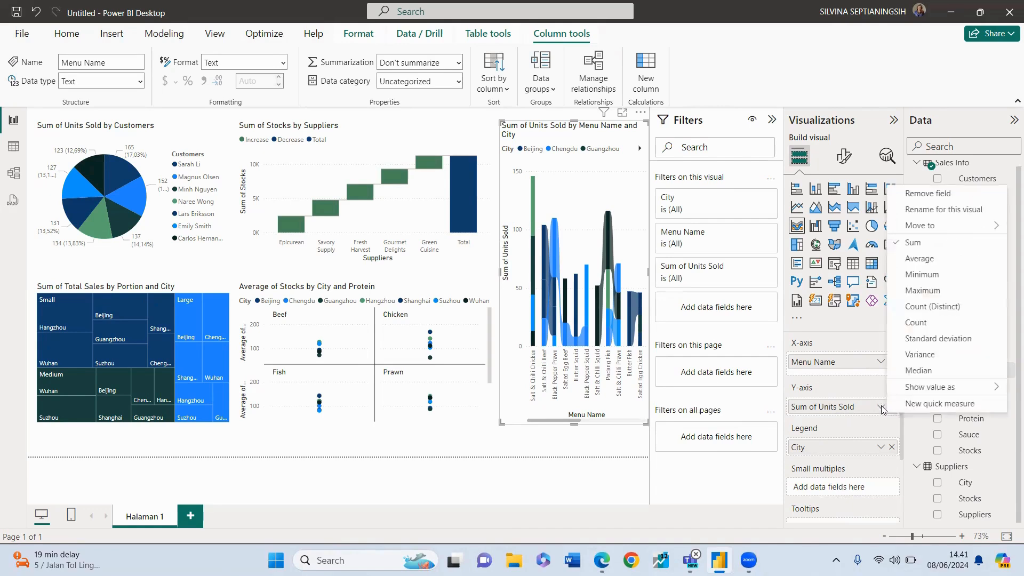
pyautogui.click(924, 341)
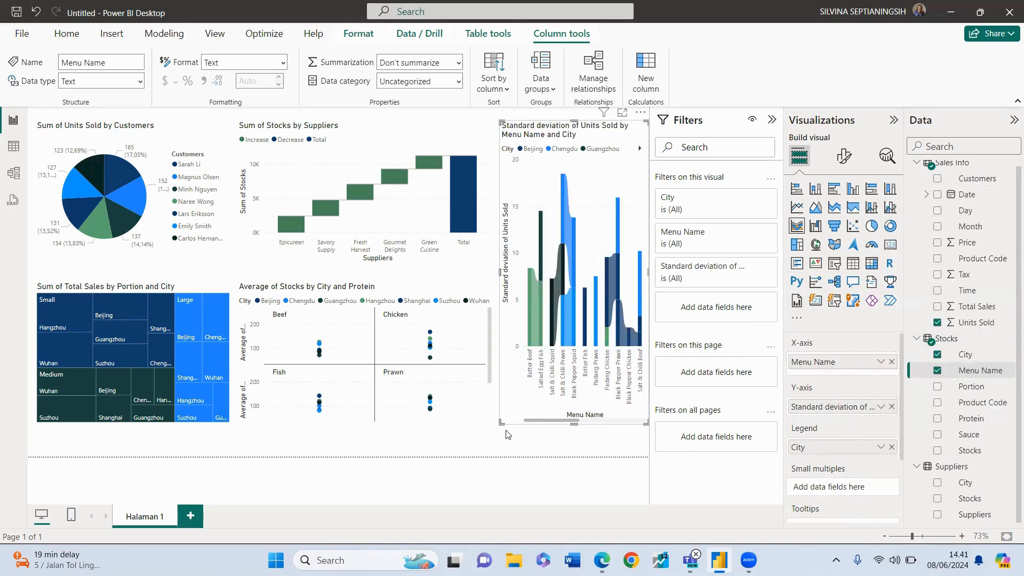
# Widen the ribbon chart across the page's lower half and shift the line and waterfall charts toward the page's right edge.
pyautogui.moveTo(499, 421); pyautogui.dragTo(284, 351)
pyautogui.moveTo(509, 161); pyautogui.dragTo(283, 257)
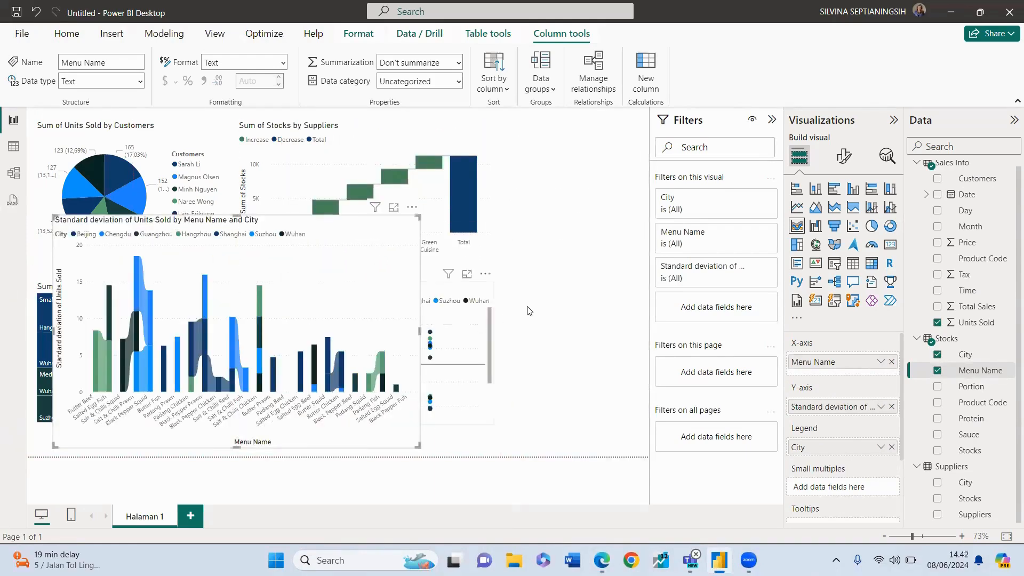
pyautogui.moveTo(530, 310); pyautogui.dragTo(687, 218)
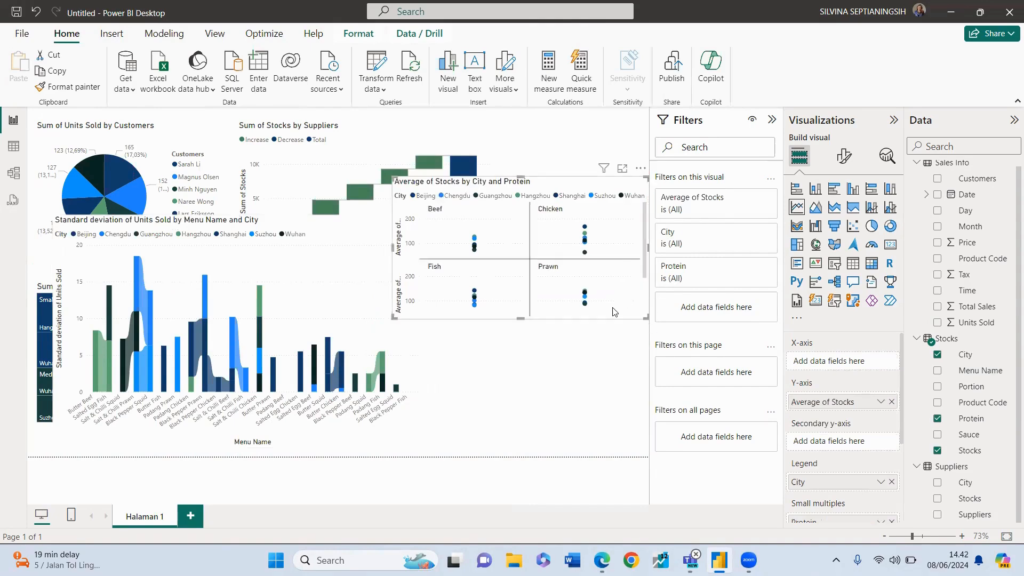
pyautogui.press('Escape')
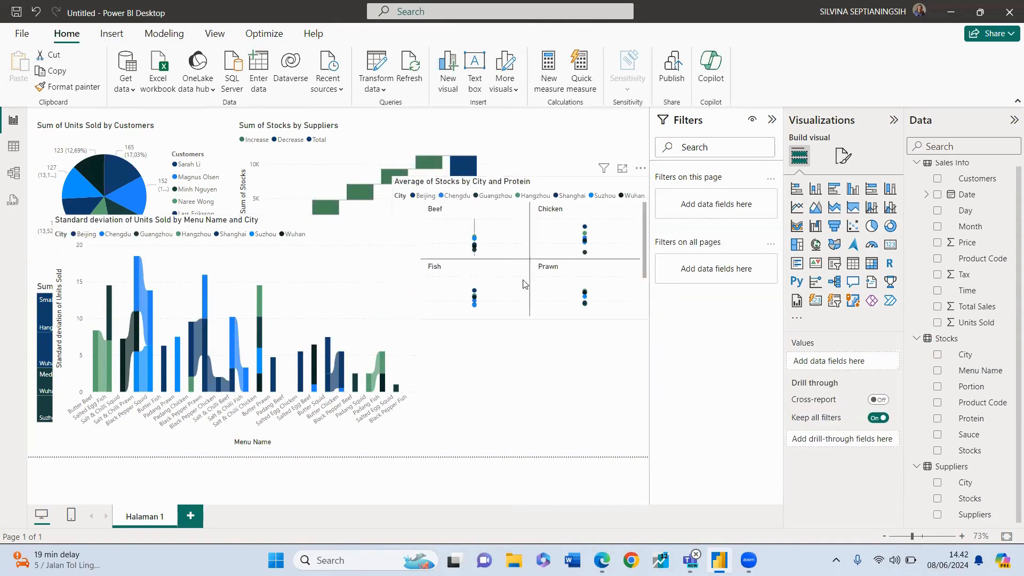
pyautogui.moveTo(523, 284); pyautogui.dragTo(524, 334)
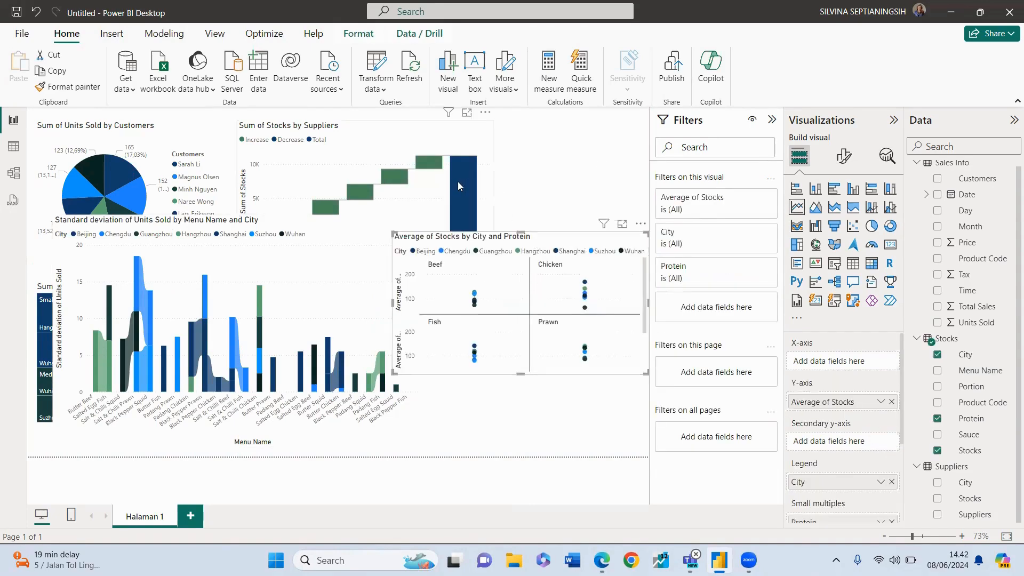
pyautogui.moveTo(458, 184); pyautogui.dragTo(511, 165)
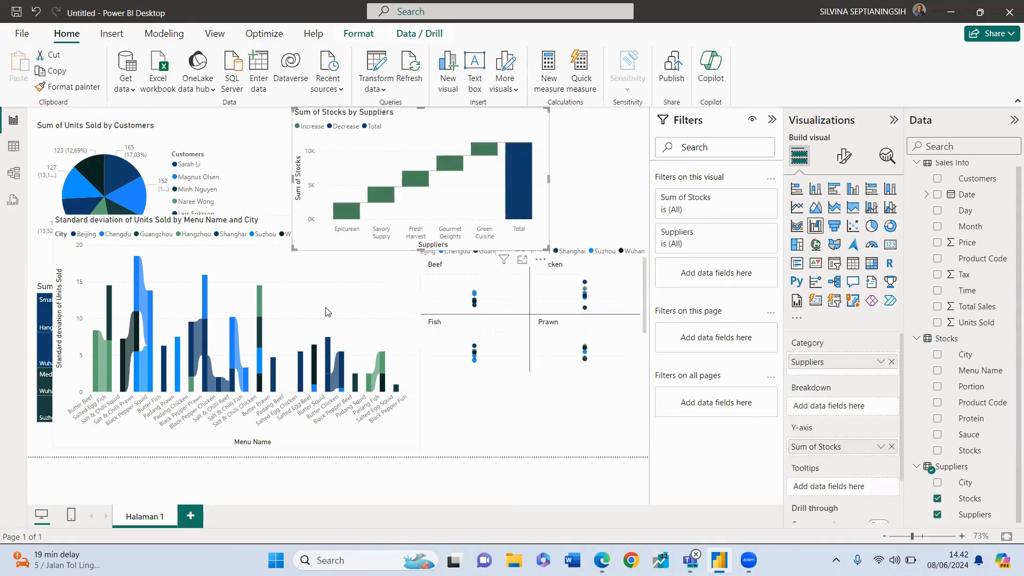
# Shrink the ribbon chart to roughly half its size and place it below the waterfall chart, beside the tree map.
pyautogui.moveTo(326, 308); pyautogui.dragTo(481, 354)
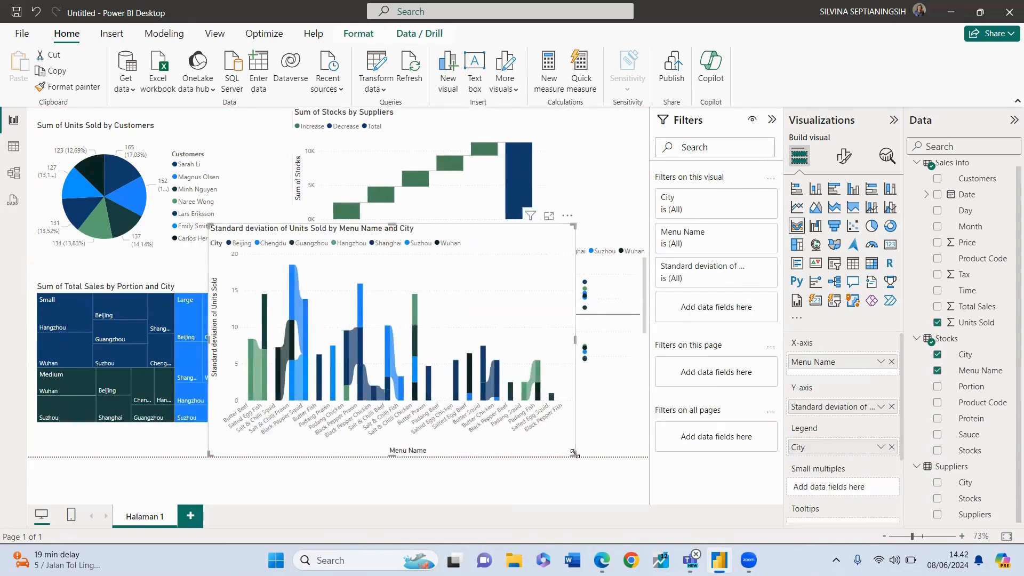
pyautogui.moveTo(573, 453); pyautogui.dragTo(410, 324)
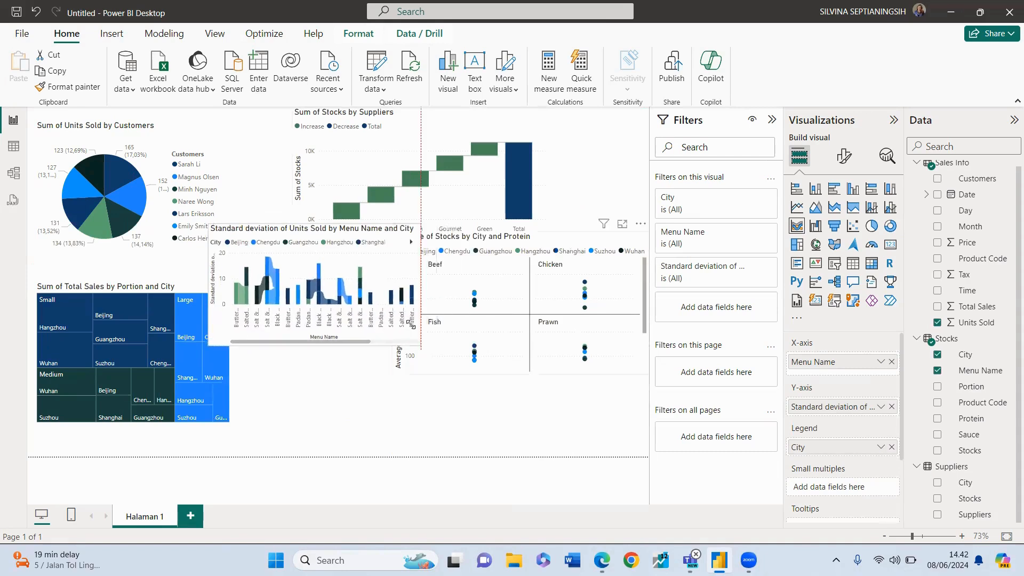
pyautogui.moveTo(403, 269); pyautogui.dragTo(467, 338)
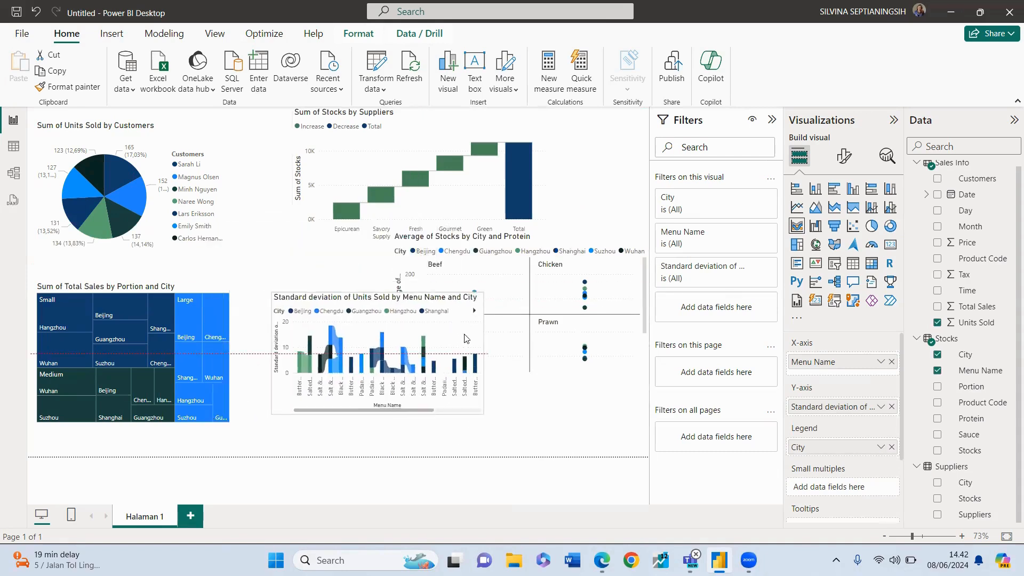
pyautogui.moveTo(481, 410); pyautogui.dragTo(495, 441)
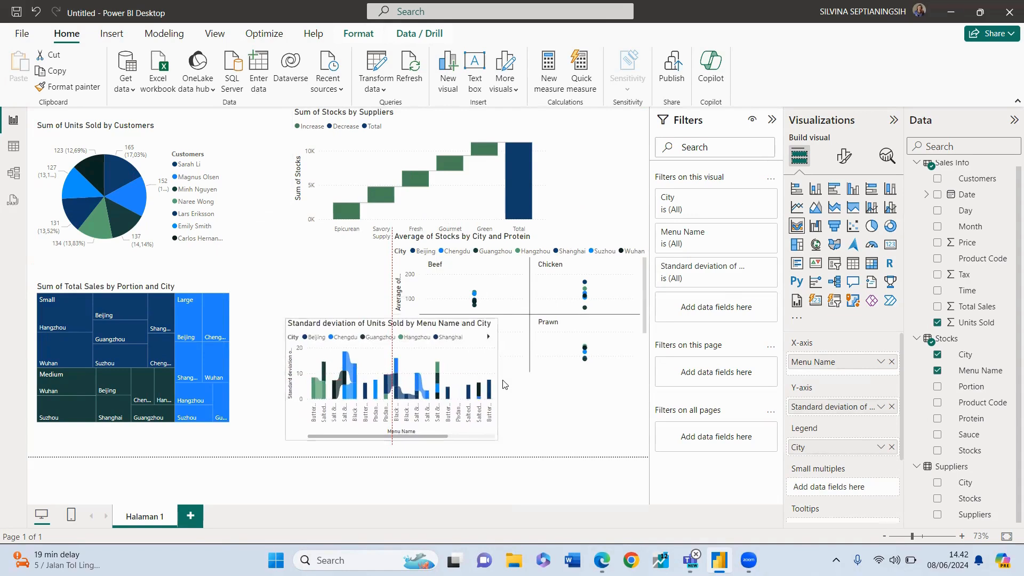
pyautogui.click(529, 306)
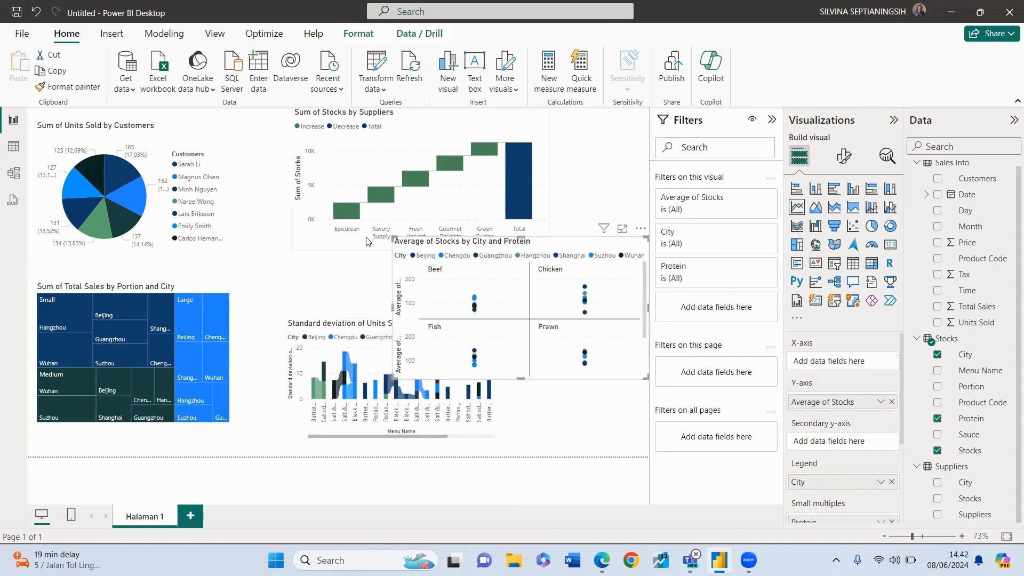
pyautogui.click(357, 278)
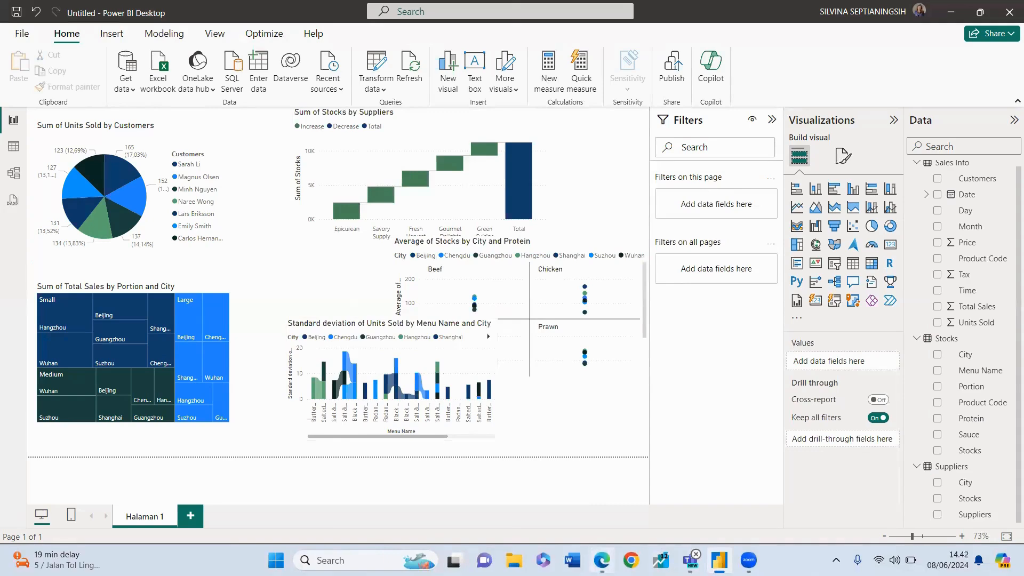
# Switch to the quiz PDF, highlight Page 1's "Pastikan setiap visualisasi terintegrasi satu dengan yang lain", and return to Power BI.
pyautogui.click(601, 560)
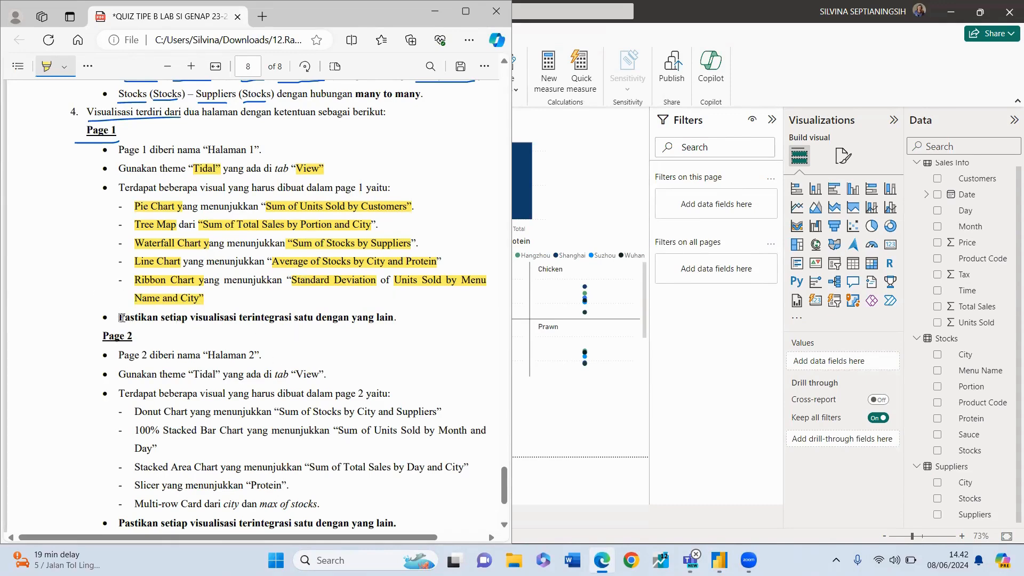
pyautogui.moveTo(122, 318); pyautogui.dragTo(409, 318)
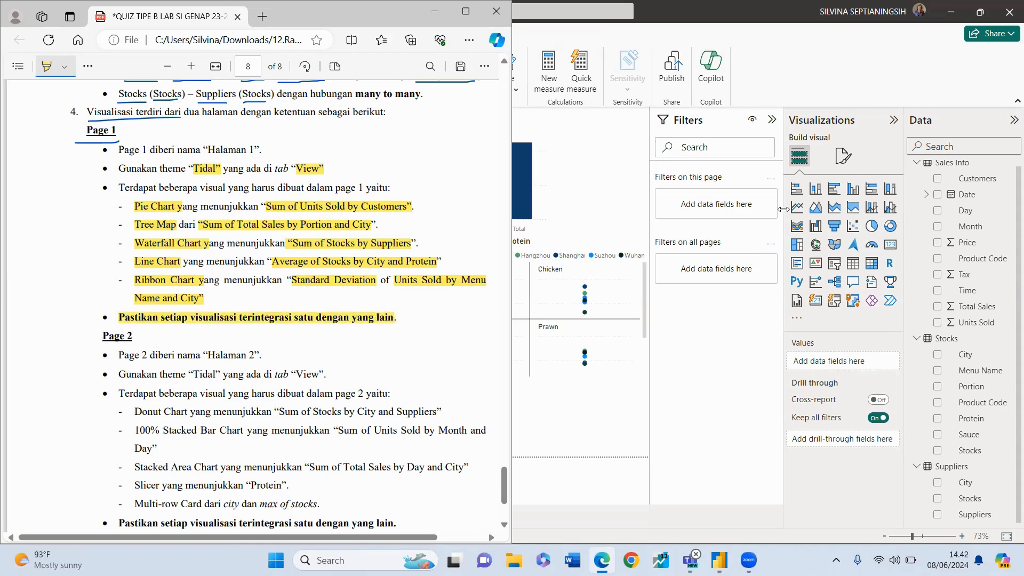
pyautogui.click(603, 434)
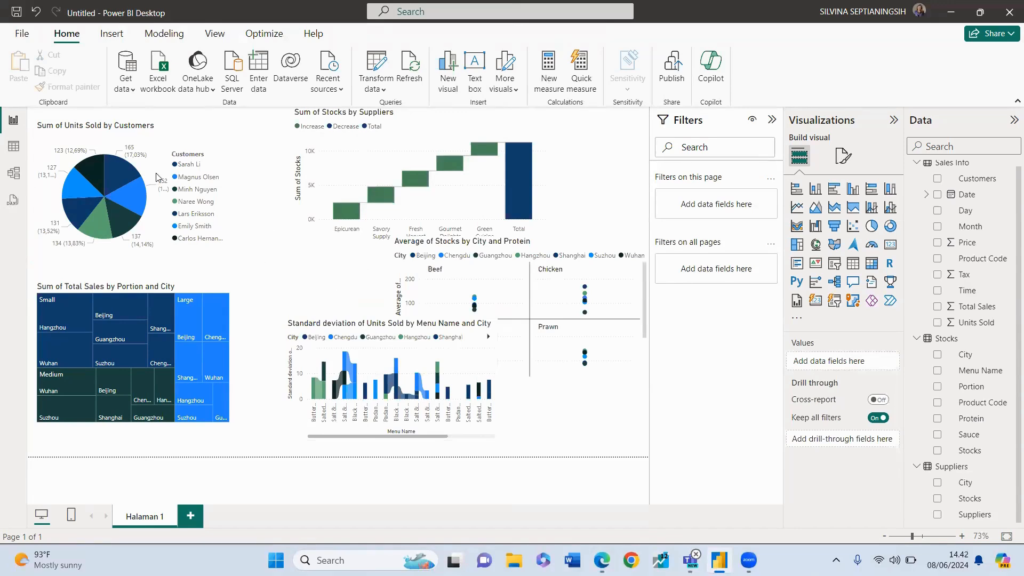
# Check that the page's visuals cross-filter each other by selecting a pie chart slice and a waterfall chart bar.
pyautogui.click(111, 182)
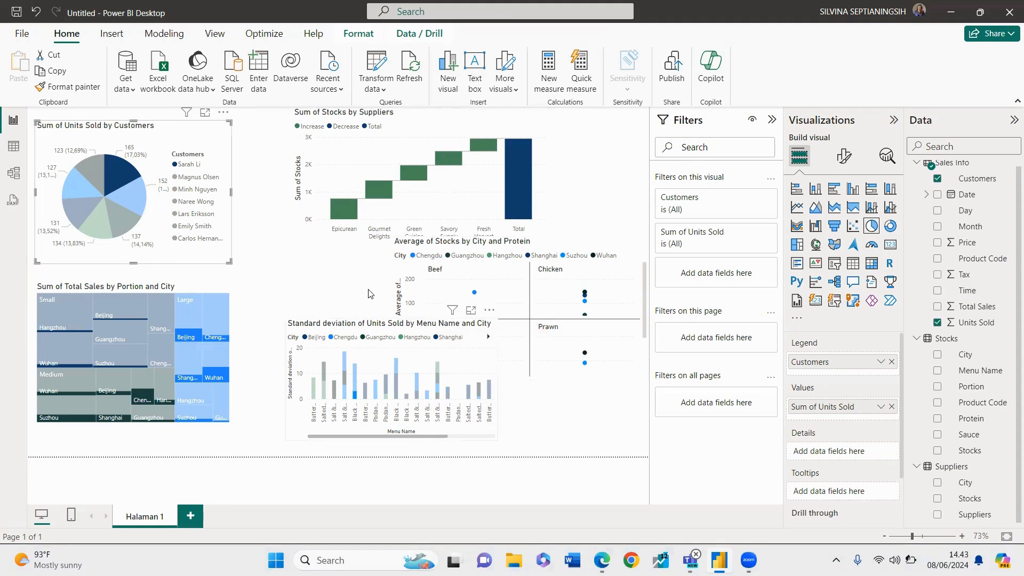
pyautogui.click(416, 175)
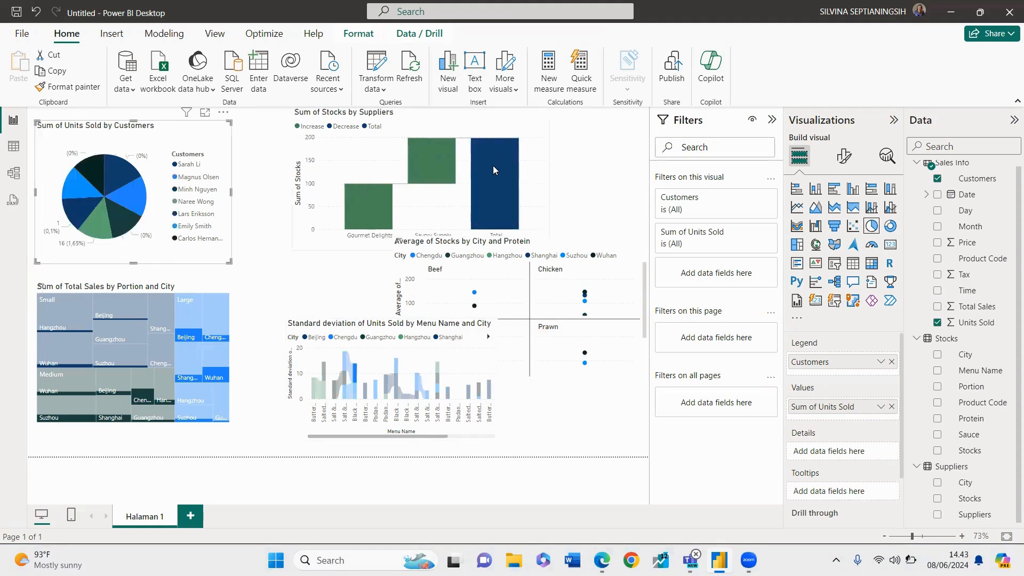
pyautogui.click(573, 418)
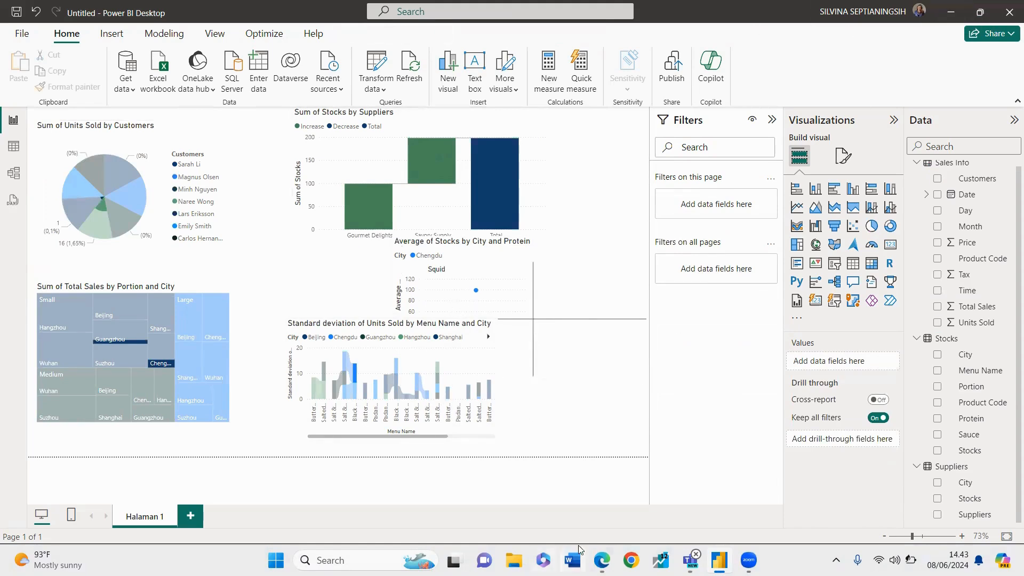
# Switch to the quiz PDF, change the highlighter to red, and highlight the "Page 2" heading and the page name "Halaman 2".
pyautogui.moveTo(602, 559)
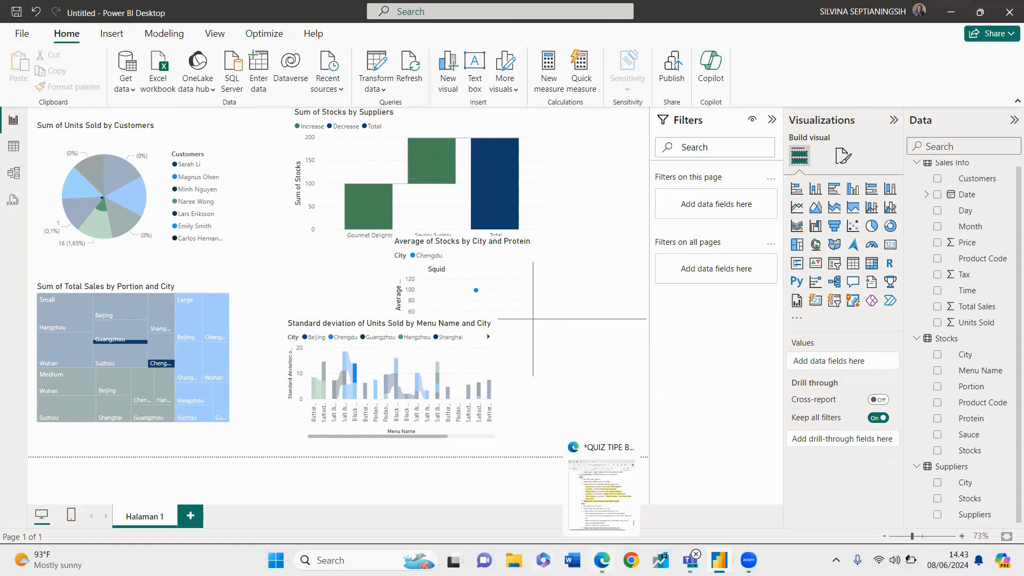
pyautogui.click(601, 493)
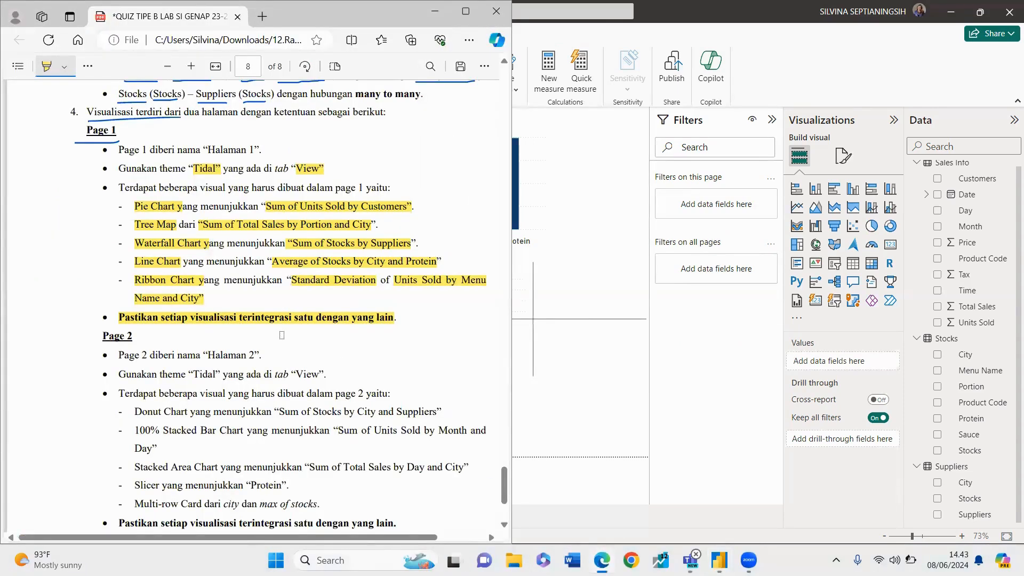
pyautogui.scroll(2, 281, 335)
pyautogui.scroll(-2, 235, 275)
pyautogui.scroll(-2, 235, 271)
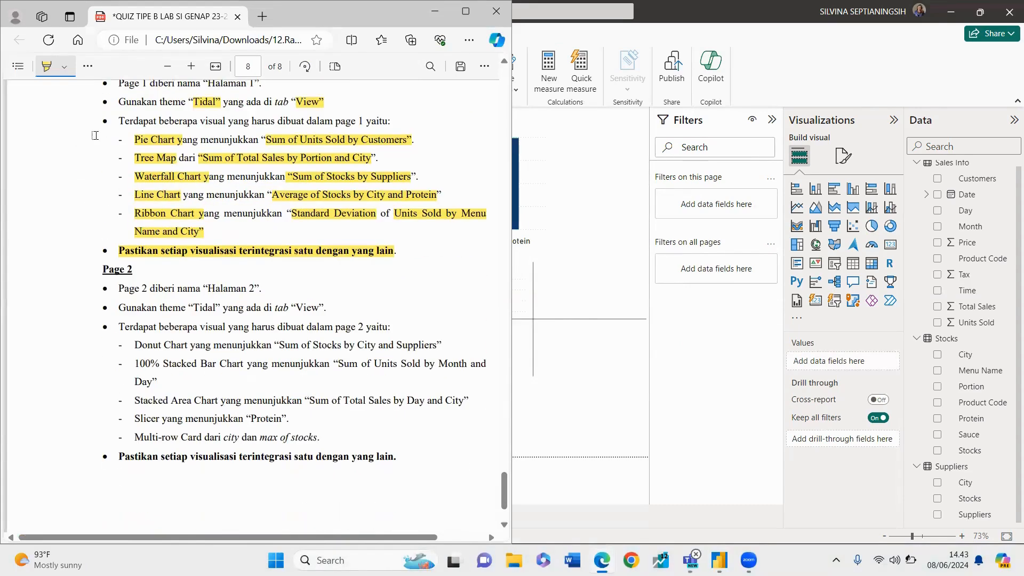
pyautogui.click(65, 66)
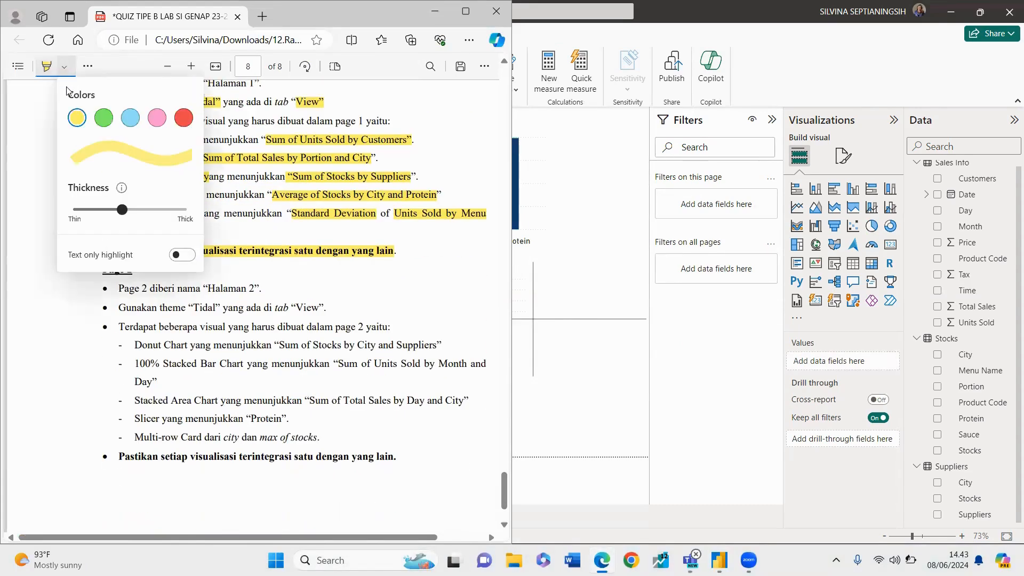
pyautogui.click(181, 117)
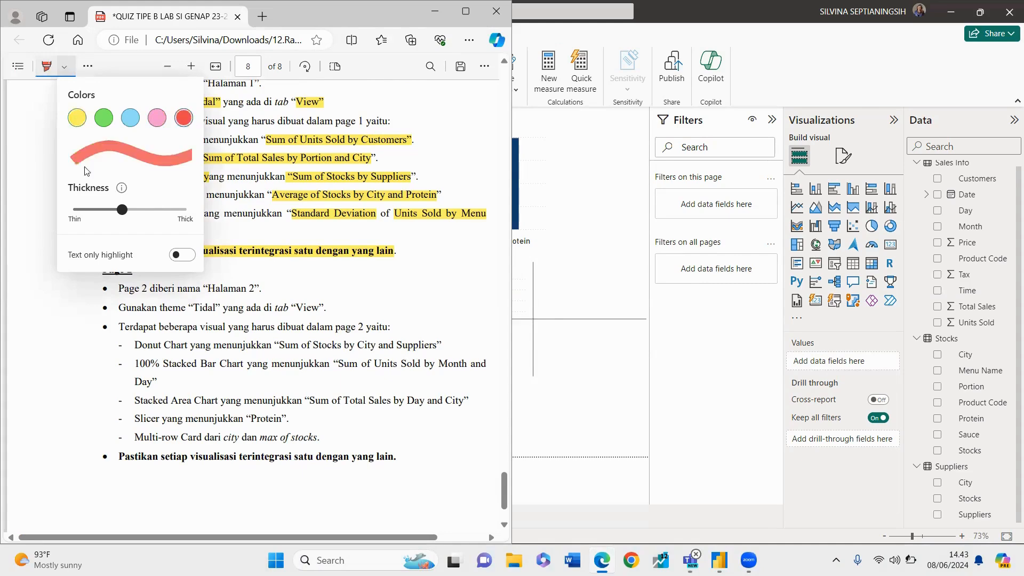
pyautogui.click(143, 273)
pyautogui.moveTo(88, 272); pyautogui.dragTo(140, 273)
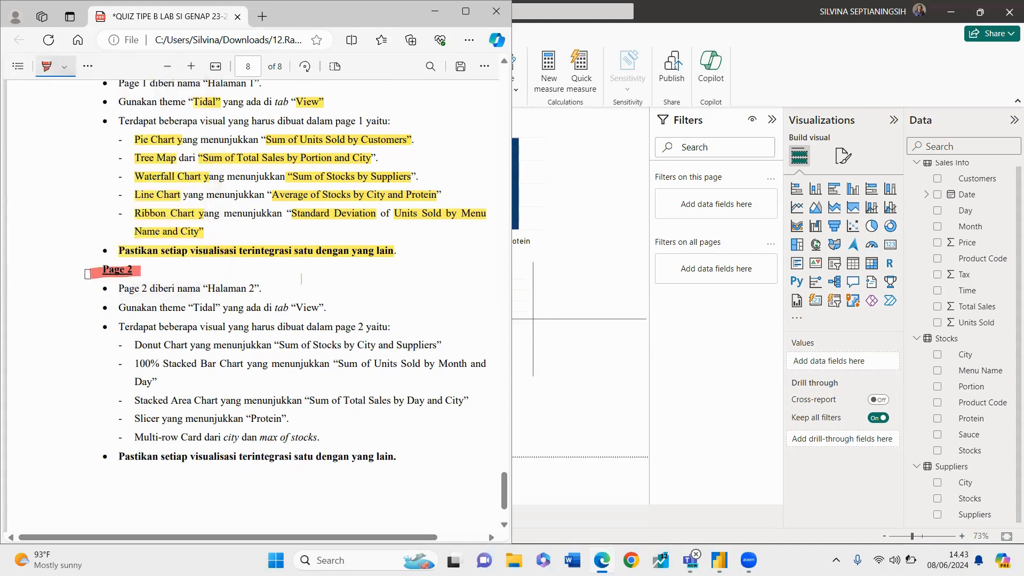
pyautogui.scroll(-2, 221, 277)
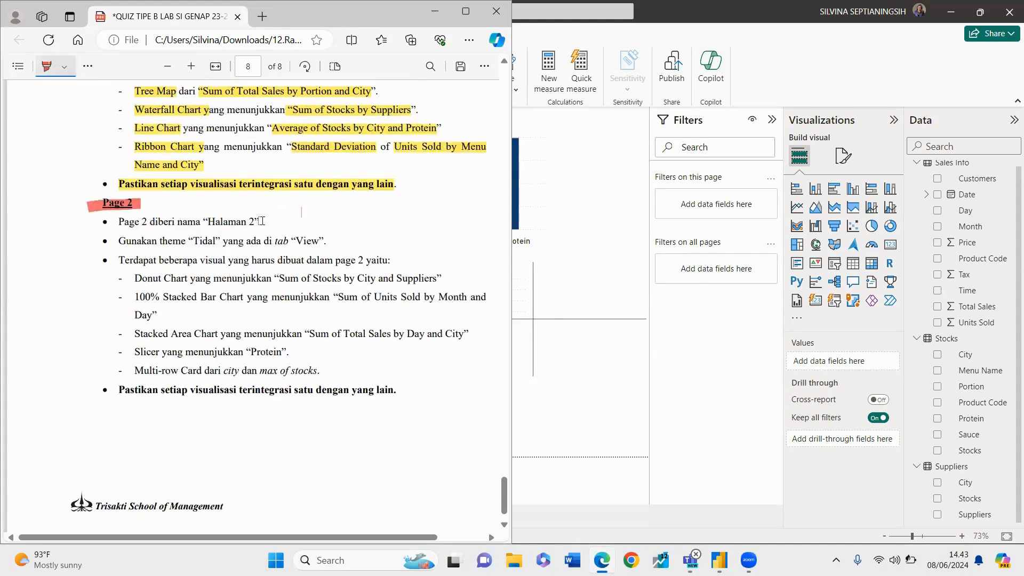
pyautogui.moveTo(261, 221)
pyautogui.mouseDown()
pyautogui.moveTo(163, 222)
pyautogui.moveTo(200, 222)
pyautogui.mouseUp()
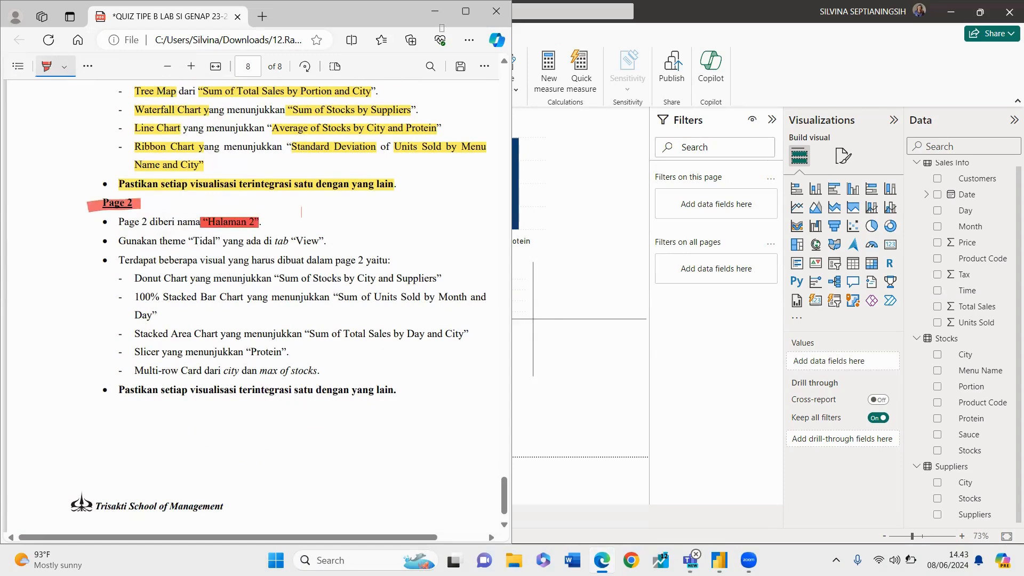
# Return to Power BI, add a new report page, and rename it "Halaman 2".
pyautogui.click(435, 10)
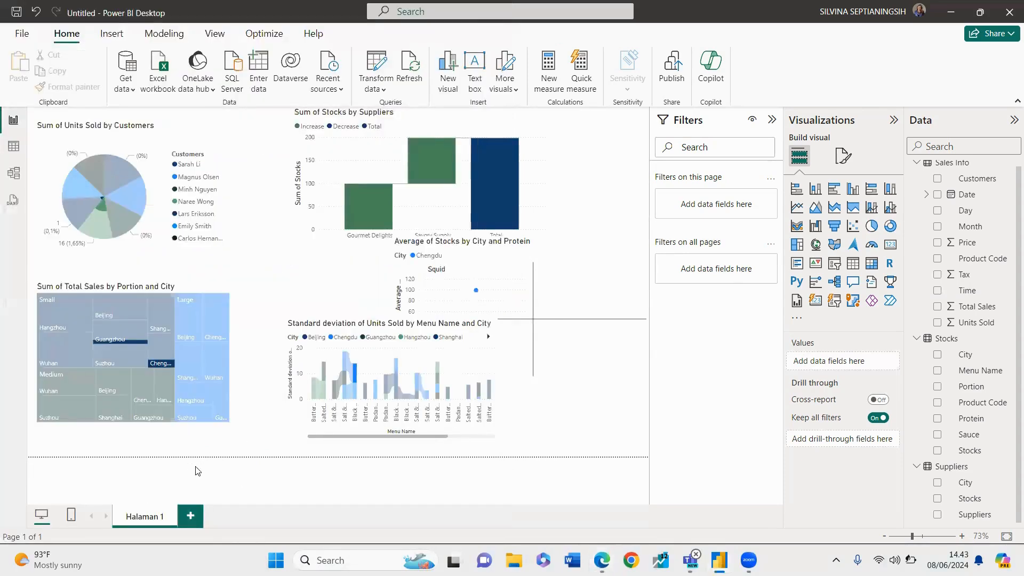
pyautogui.click(191, 518)
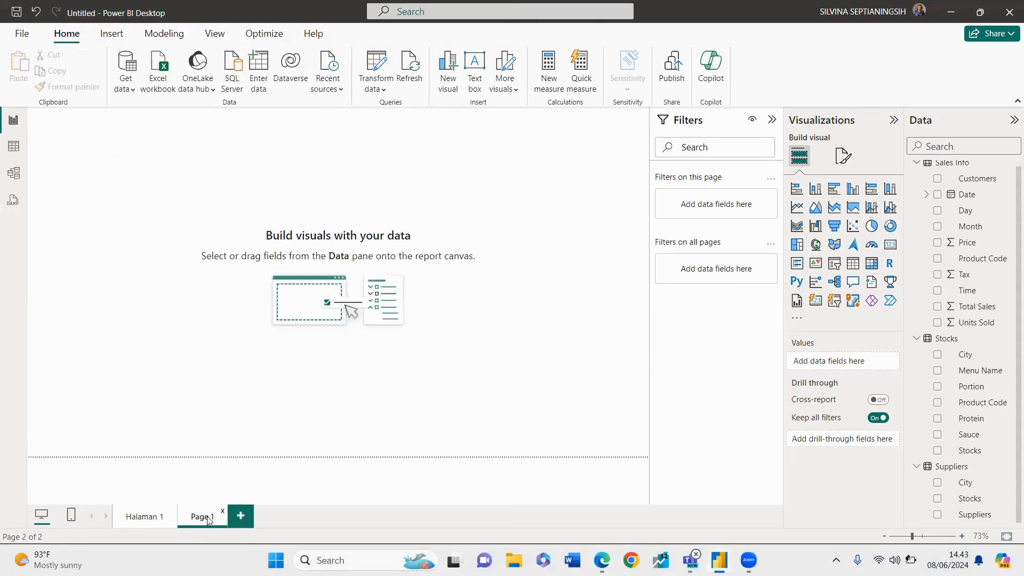
pyautogui.doubleClick(208, 517)
pyautogui.doubleClick(200, 515)
pyautogui.press('BackSpace')
pyautogui.write('Halaman 2')
pyautogui.press('Return')
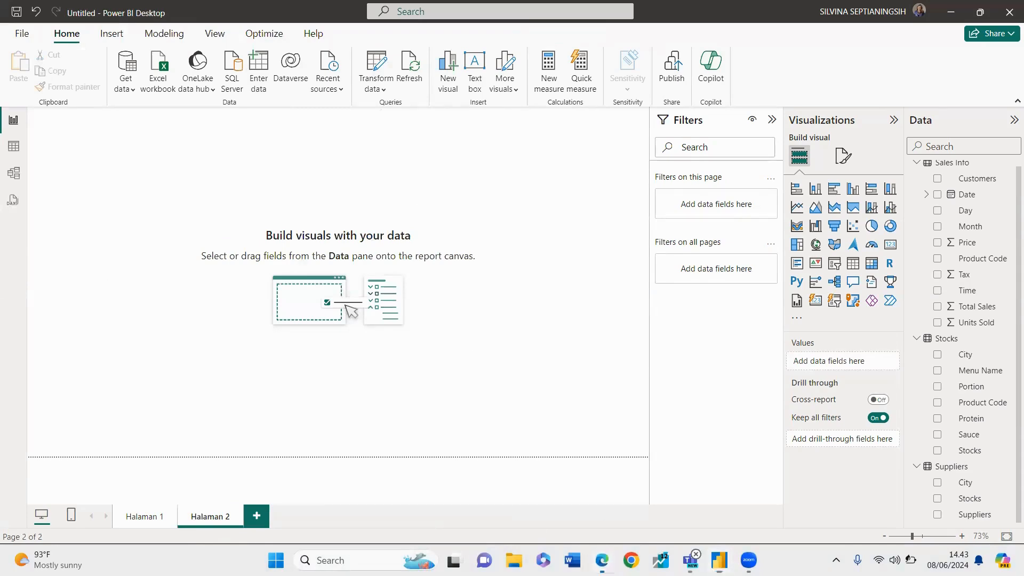
# In the quiz PDF, highlight "Tidal" and "View" in Page 2's theme requirement in red, and set the highlighter to light blue.
pyautogui.click(601, 560)
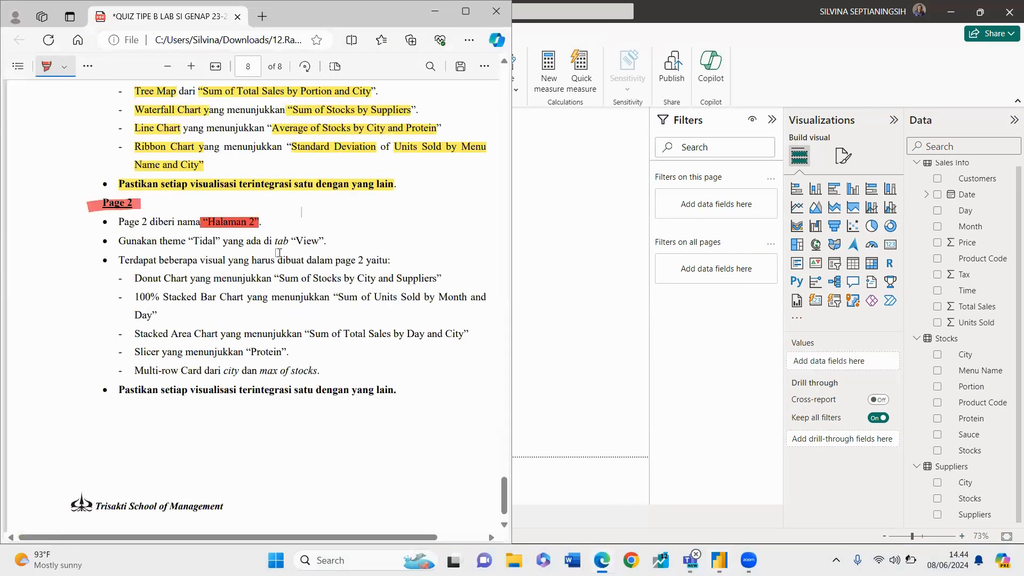
pyautogui.scroll(5, 277, 252)
pyautogui.scroll(-4, 223, 278)
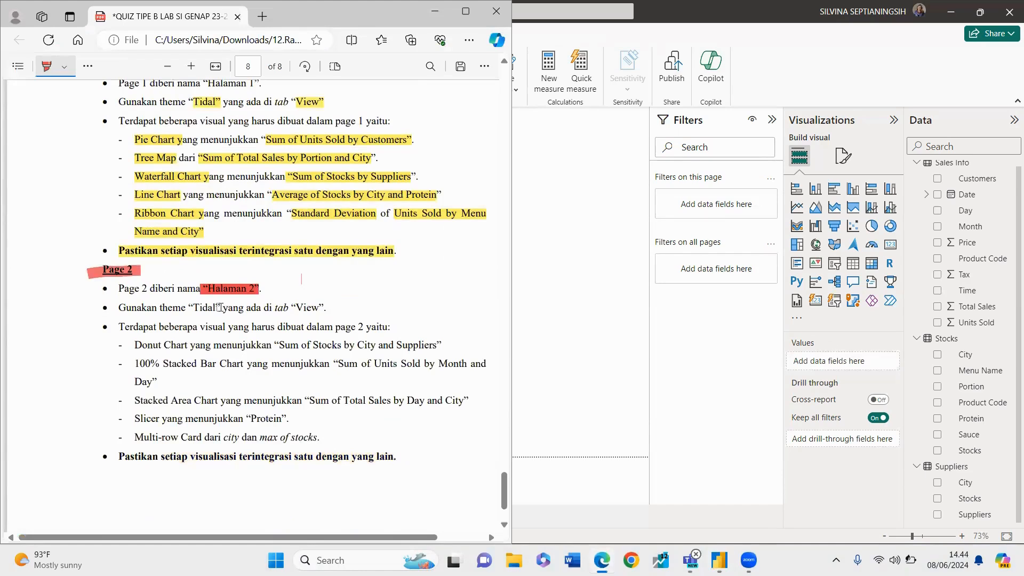
pyautogui.moveTo(219, 307); pyautogui.dragTo(187, 308)
pyautogui.moveTo(324, 307); pyautogui.dragTo(291, 307)
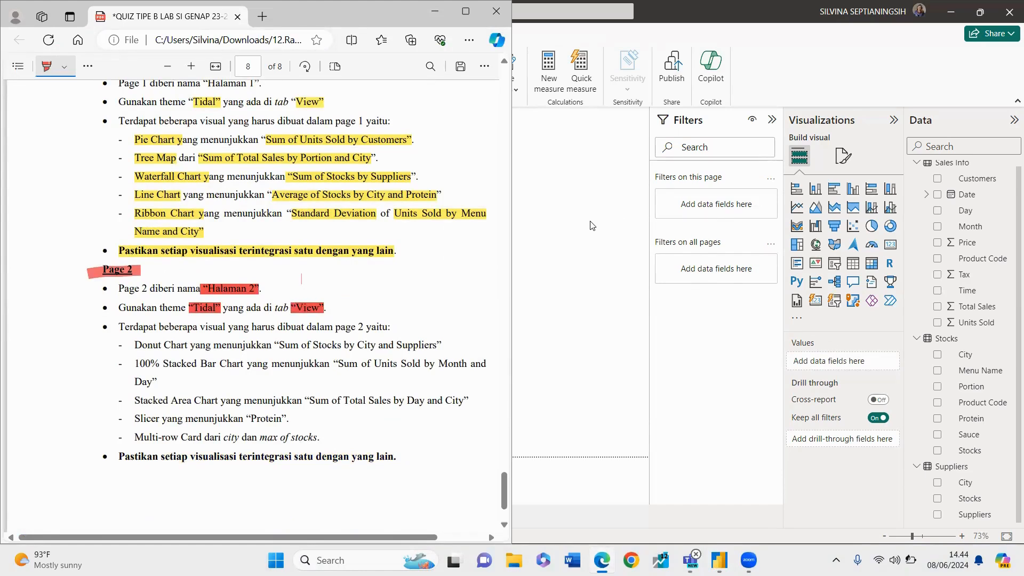
pyautogui.click(61, 67)
pyautogui.click(131, 118)
# Return to Power BI and apply the Accessible Tidal theme to the report with Halaman 2 open.
pyautogui.click(543, 153)
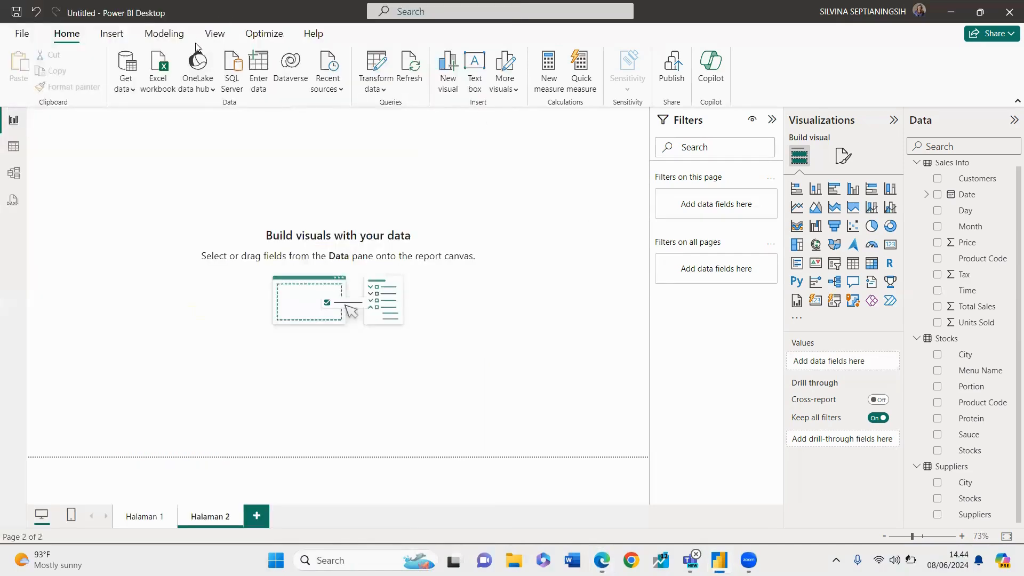
pyautogui.click(215, 34)
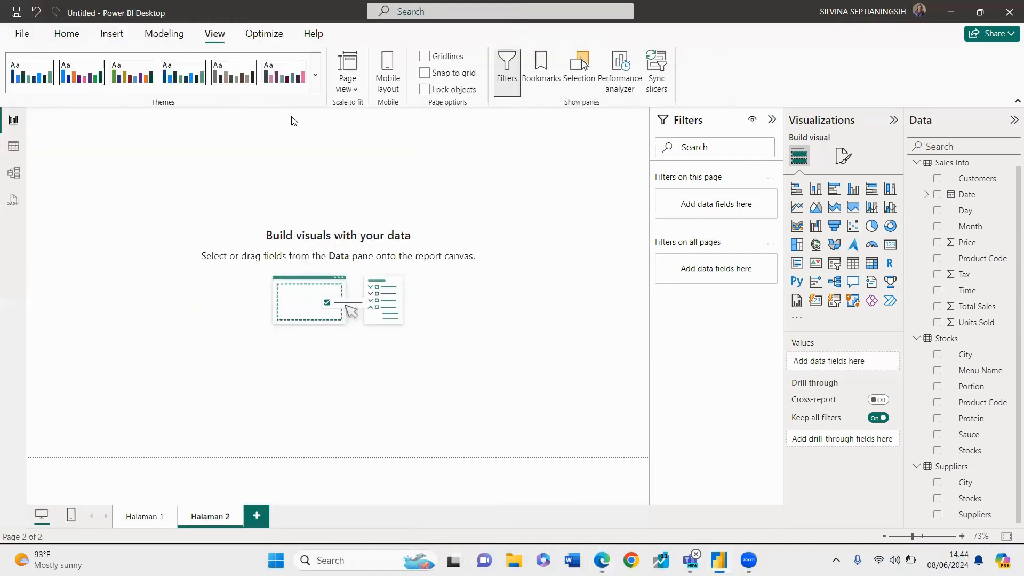
pyautogui.click(315, 75)
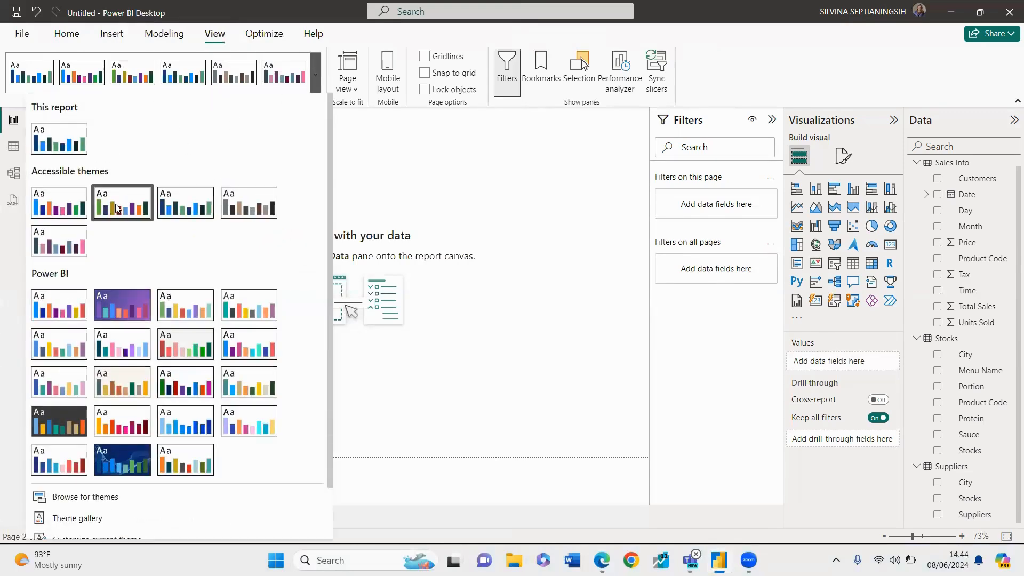
pyautogui.click(173, 204)
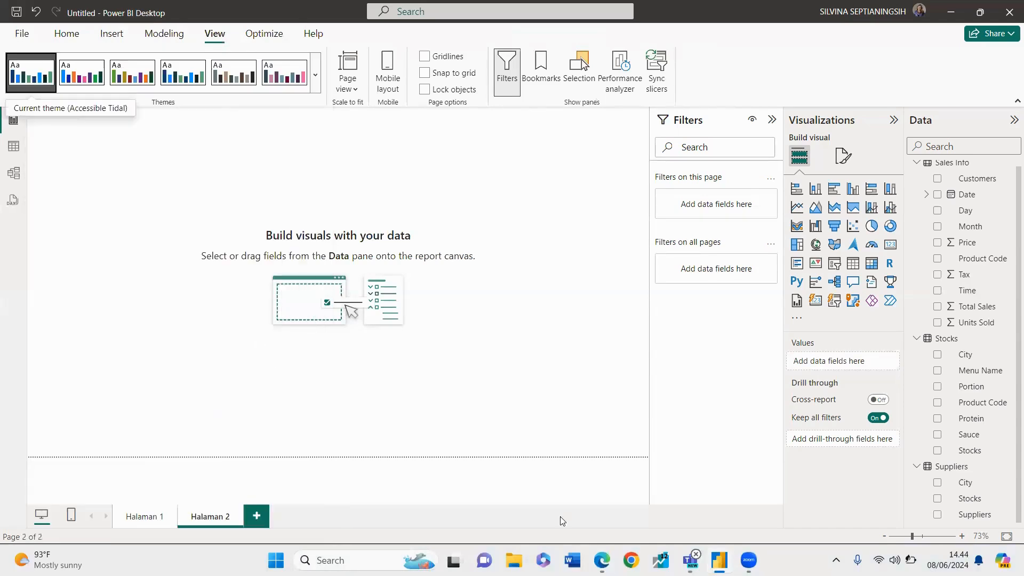
# Highlight "Donut Chart" and "Sum of Stocks by City and Suppliers" in the quiz PDF's Page 2 list, and return to Power BI.
pyautogui.hotkey('alt', 'Tab')
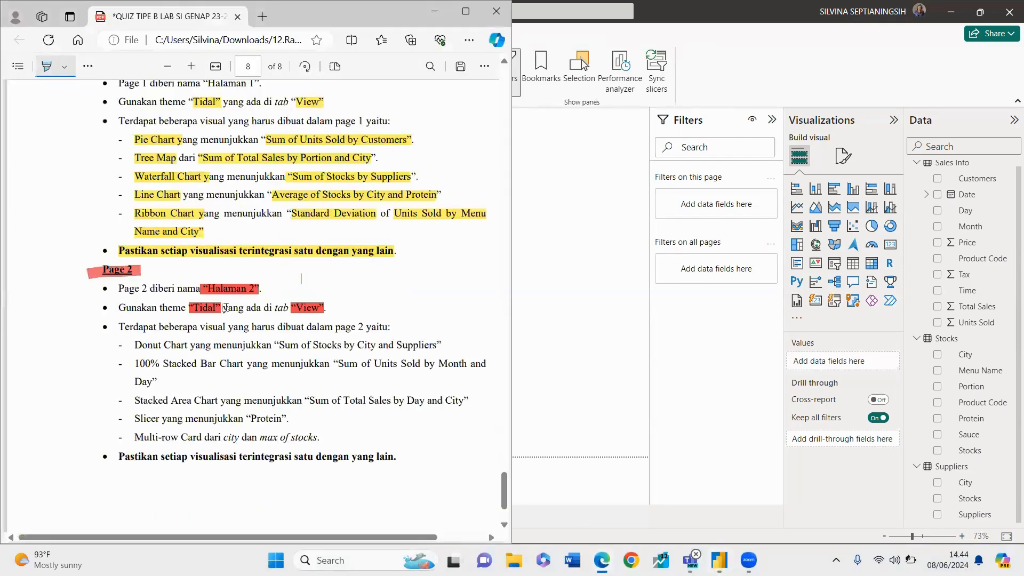
pyautogui.scroll(-2, 253, 303)
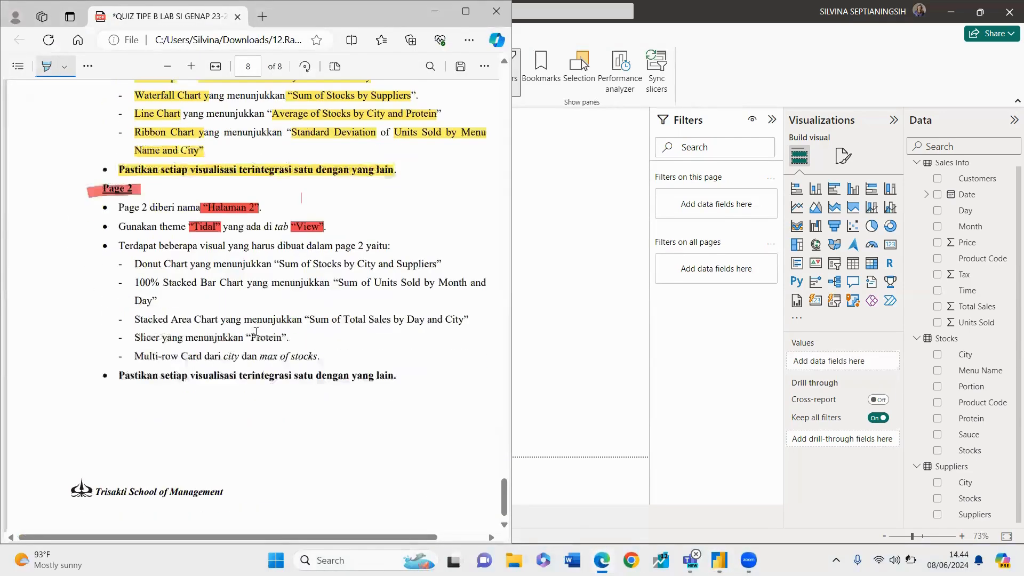
pyautogui.moveTo(136, 250); pyautogui.dragTo(186, 250)
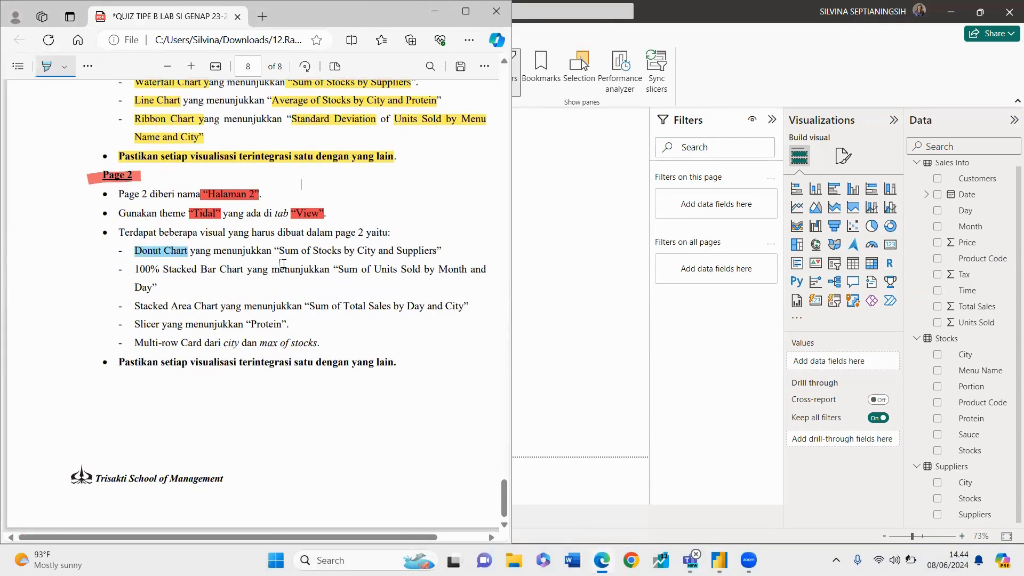
pyautogui.moveTo(280, 252); pyautogui.dragTo(435, 249)
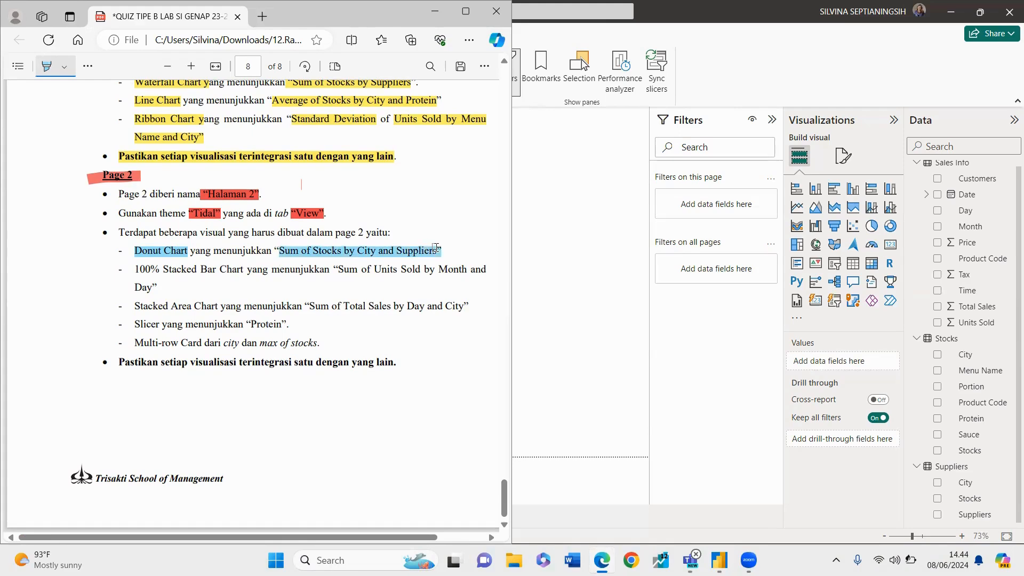
pyautogui.click(563, 238)
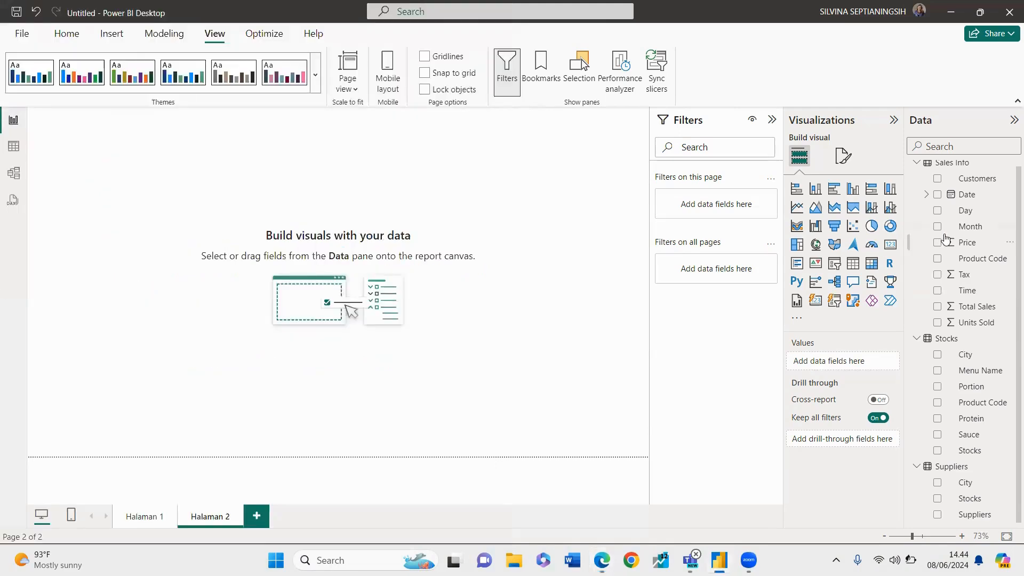
# Add a donut chart to Halaman 2, and highlight "Sum" in the quiz PDF's 100% Stacked Bar Chart and Stacked Area Chart items in light blue.
pyautogui.click(890, 226)
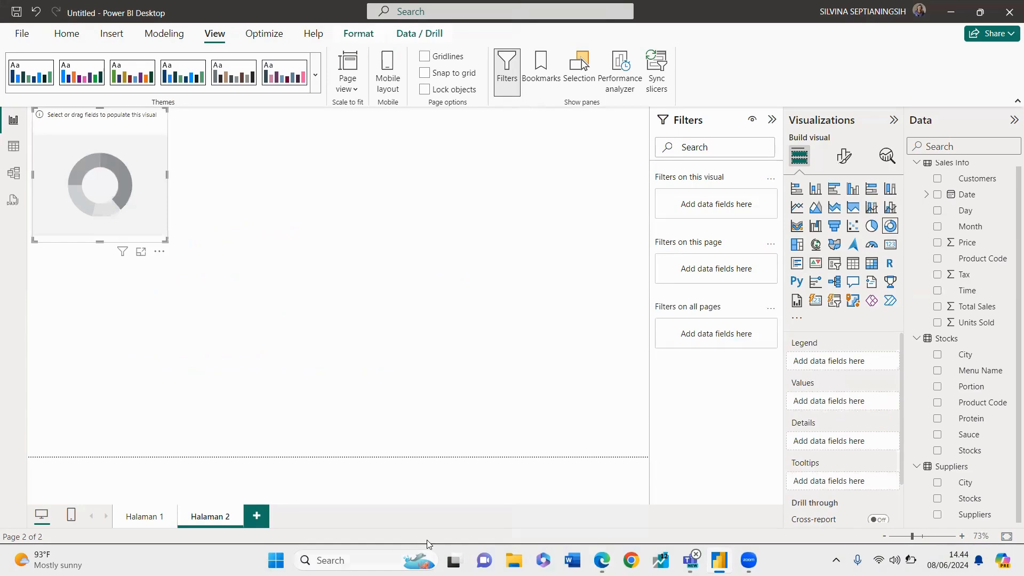
pyautogui.click(601, 560)
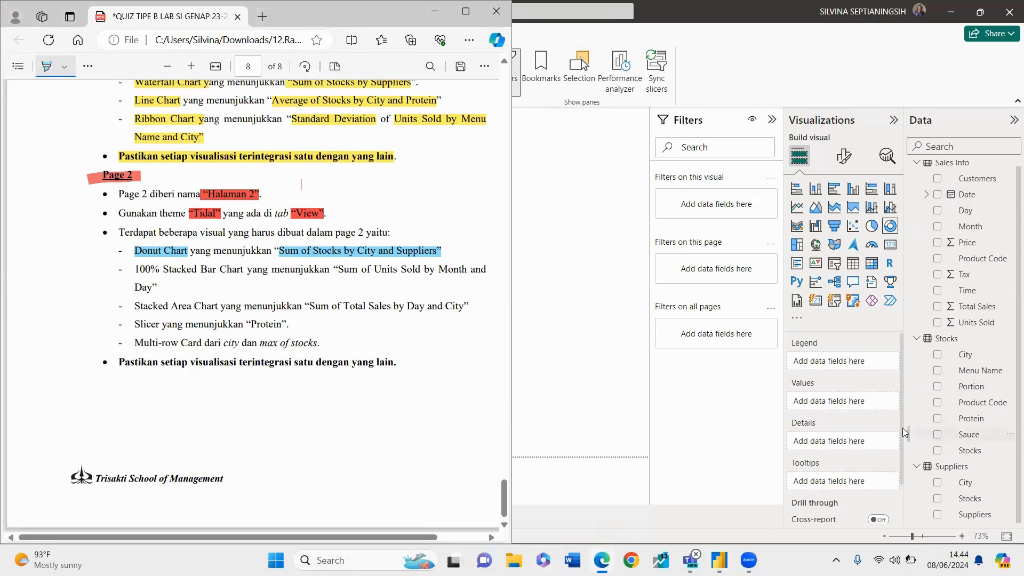
pyautogui.scroll(3, 299, 401)
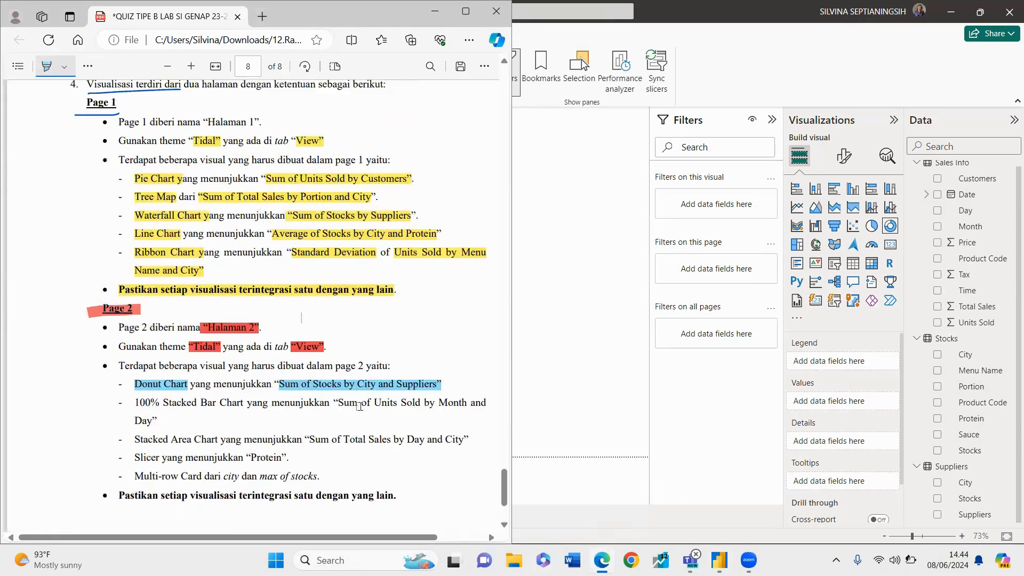
pyautogui.moveTo(365, 401)
pyautogui.mouseDown()
pyautogui.moveTo(344, 404)
pyautogui.moveTo(304, 441)
pyautogui.mouseUp()
pyautogui.scroll(2, 303, 377)
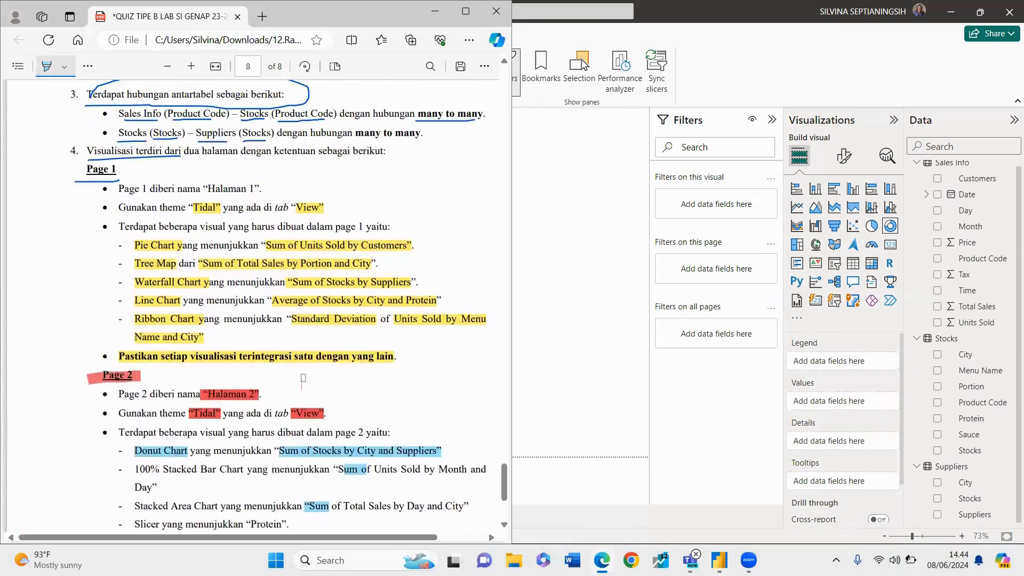
pyautogui.scroll(-4, 297, 392)
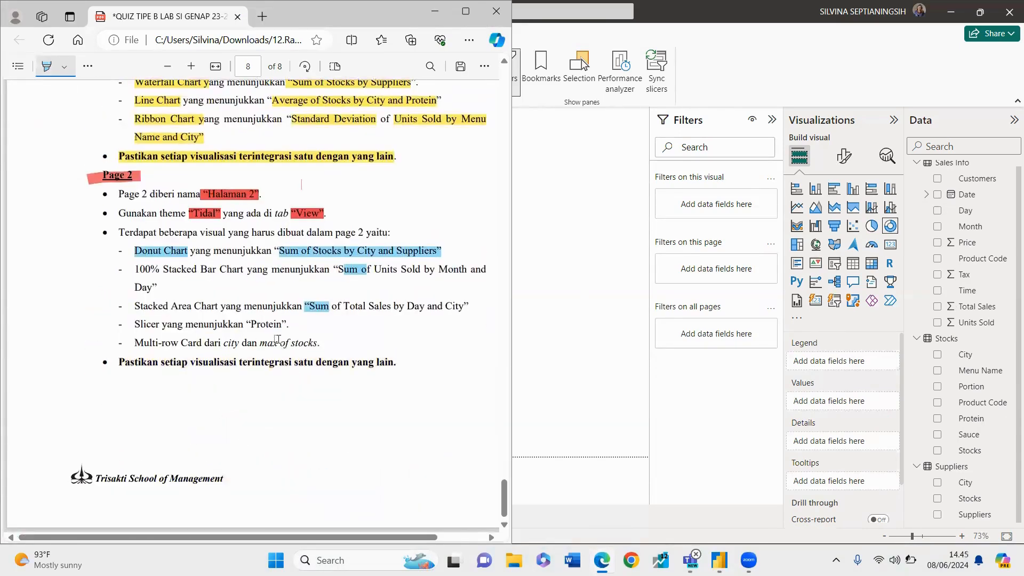
pyautogui.moveTo(277, 324); pyautogui.dragTo(266, 342)
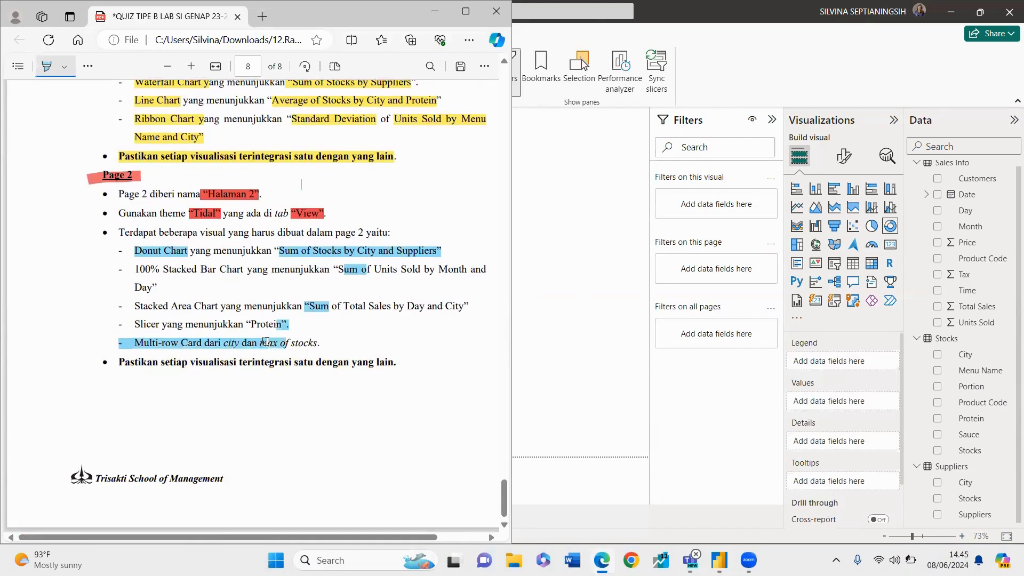
pyautogui.click(87, 66)
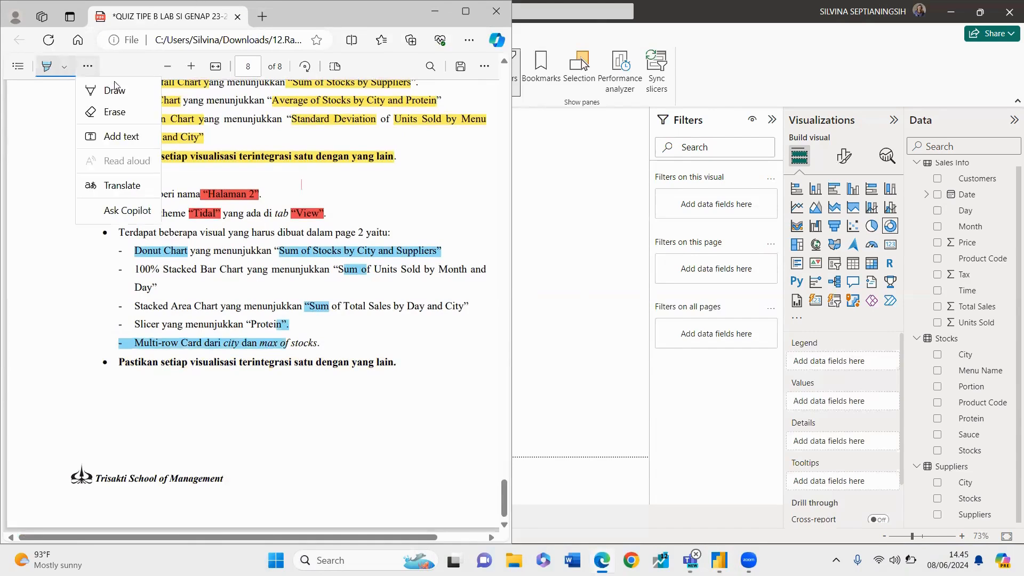
pyautogui.click(122, 112)
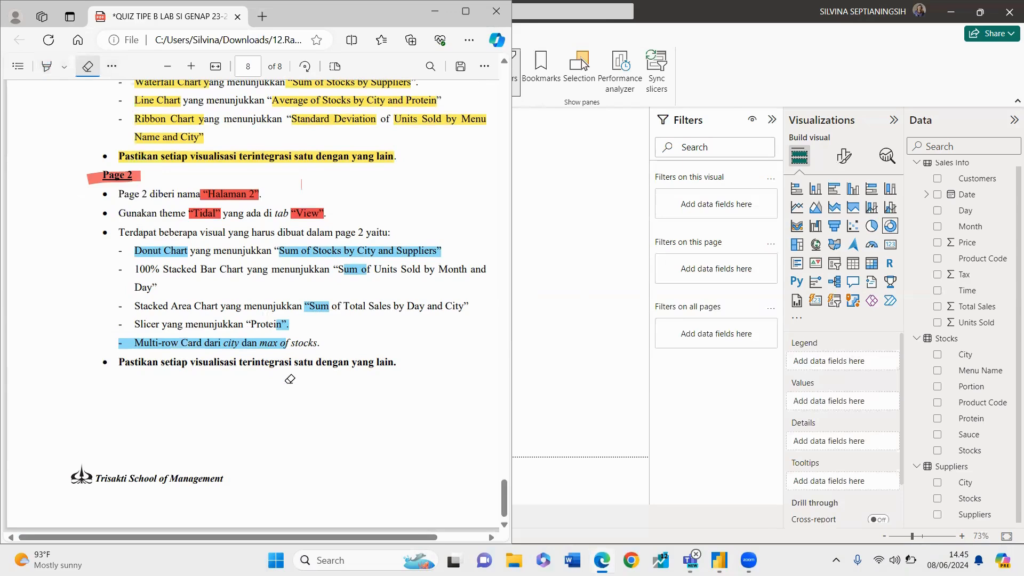
pyautogui.click(274, 342)
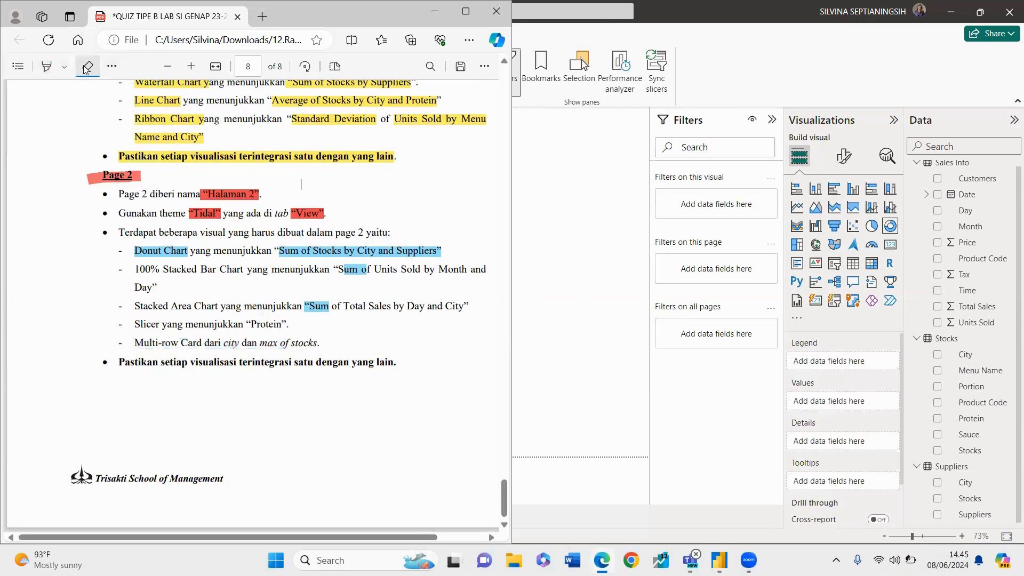
# Set the PDF highlighter colour to green while reviewing the Page 1 and Page 2 visual lists.
pyautogui.click(65, 67)
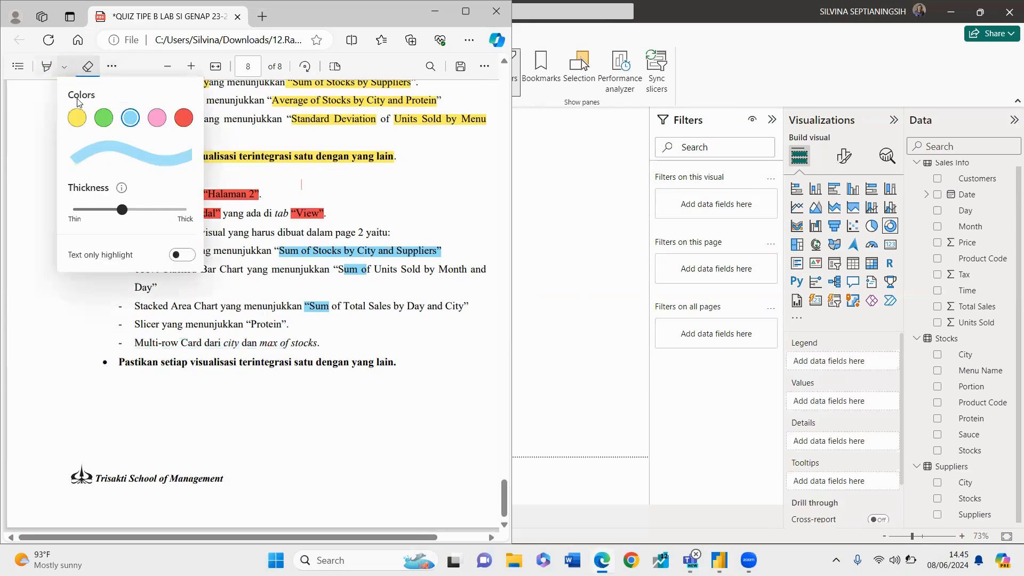
pyautogui.click(103, 117)
pyautogui.scroll(3, 338, 240)
pyautogui.scroll(1, 338, 240)
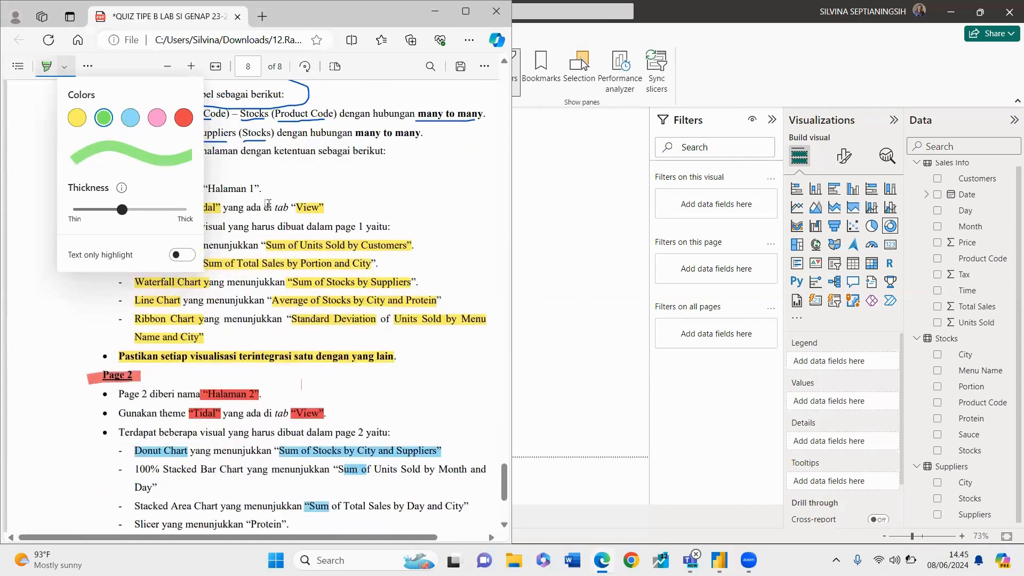
pyautogui.scroll(-4, 401, 342)
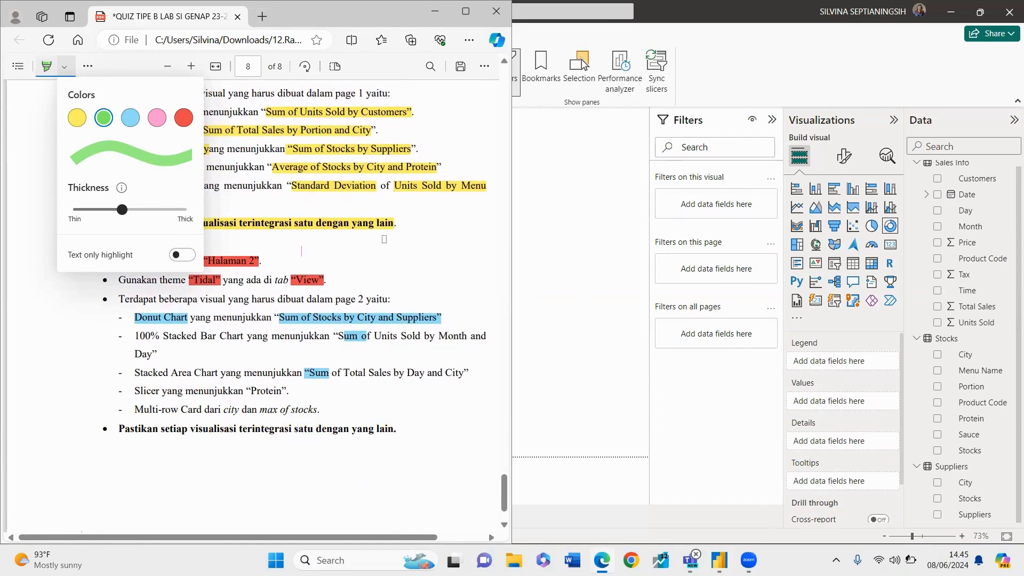
pyautogui.click(312, 427)
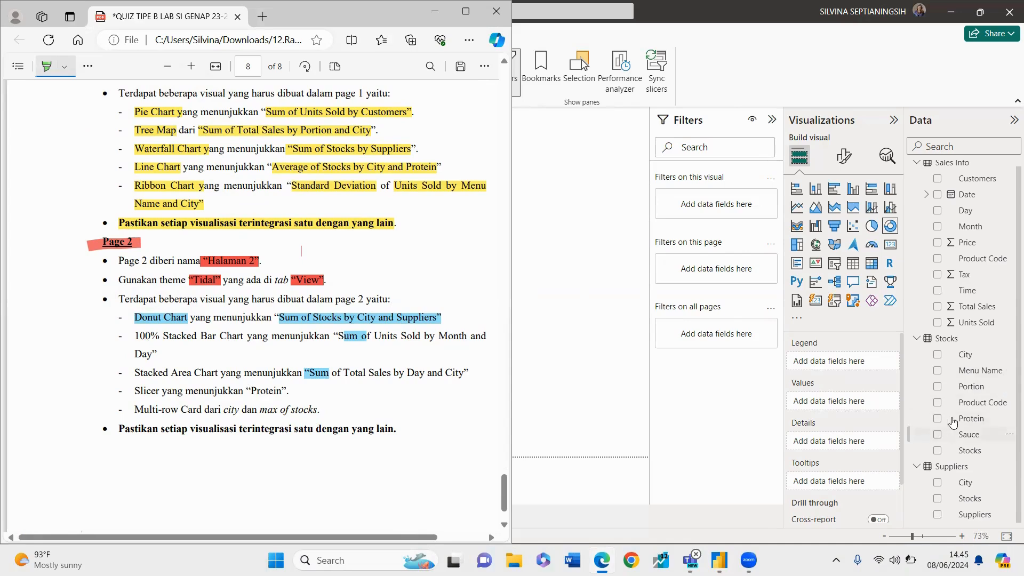
# Return to Power BI and add the Suppliers table's Stocks, City and Suppliers fields to the donut chart.
pyautogui.click(937, 500)
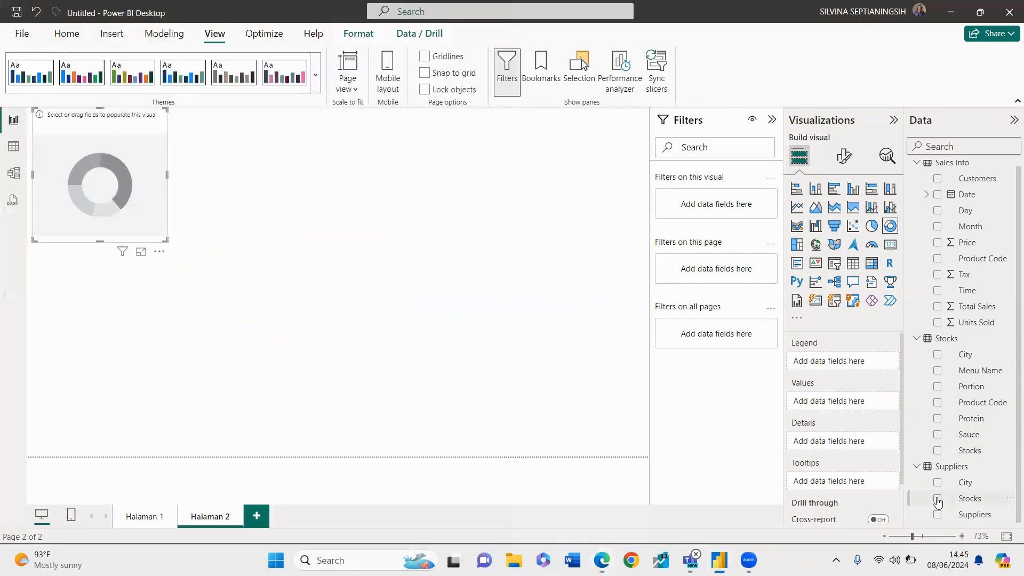
pyautogui.click(937, 499)
pyautogui.click(937, 482)
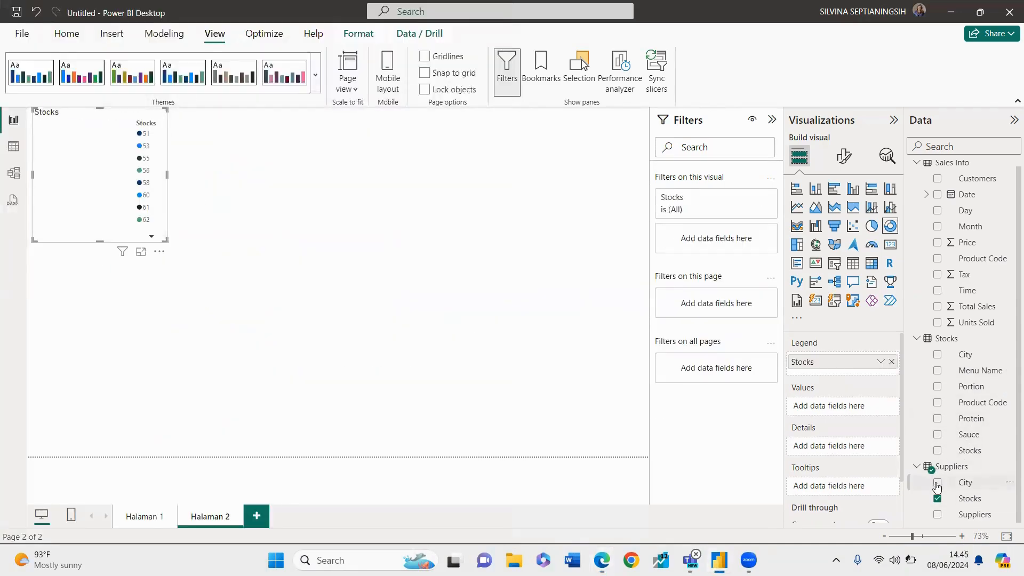
pyautogui.click(939, 515)
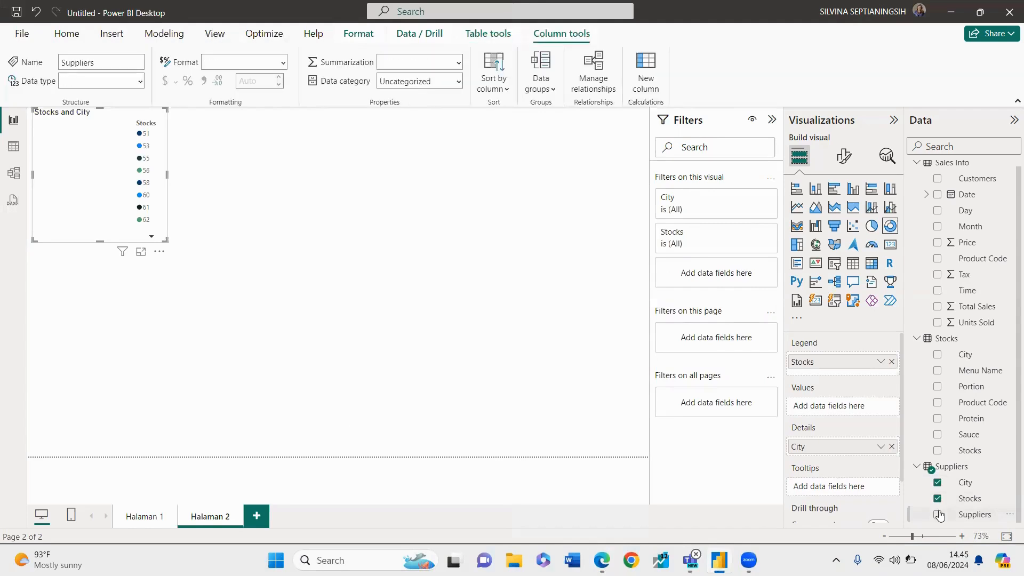
pyautogui.click(937, 515)
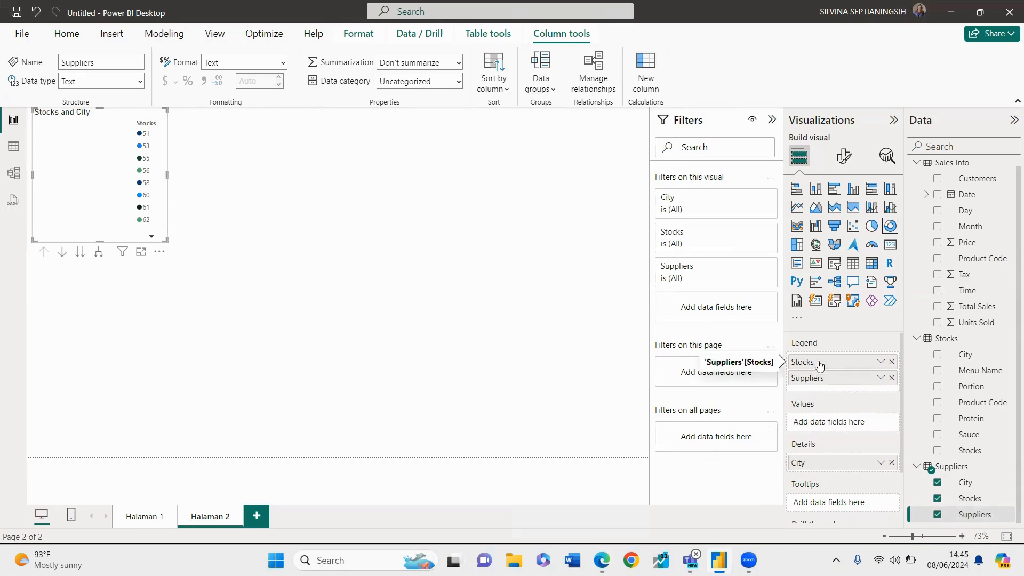
# Use Stocks as the donut chart's values instead of its legend, and summarize it as Sum.
pyautogui.moveTo(822, 361); pyautogui.dragTo(824, 421)
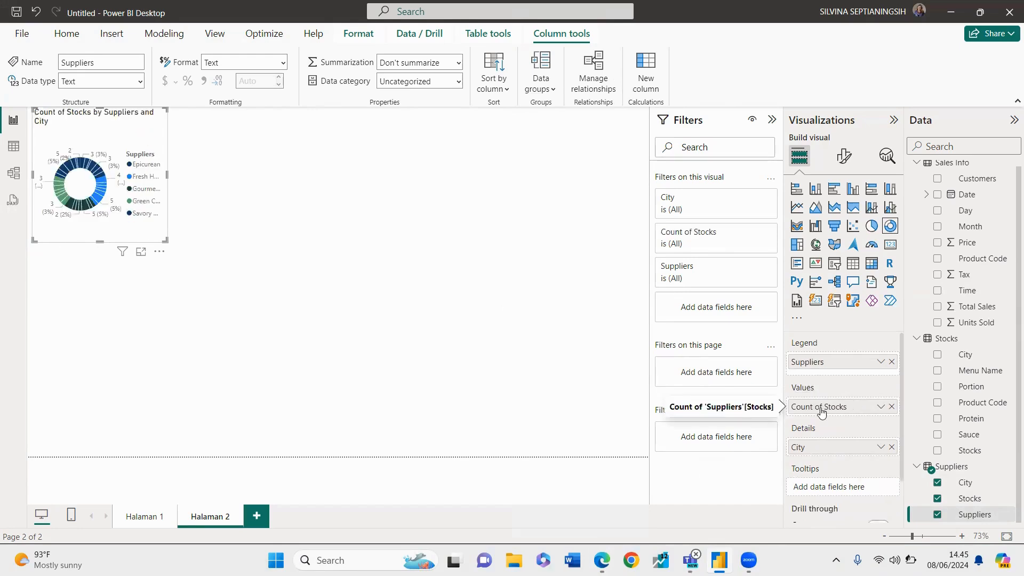
pyautogui.click(881, 408)
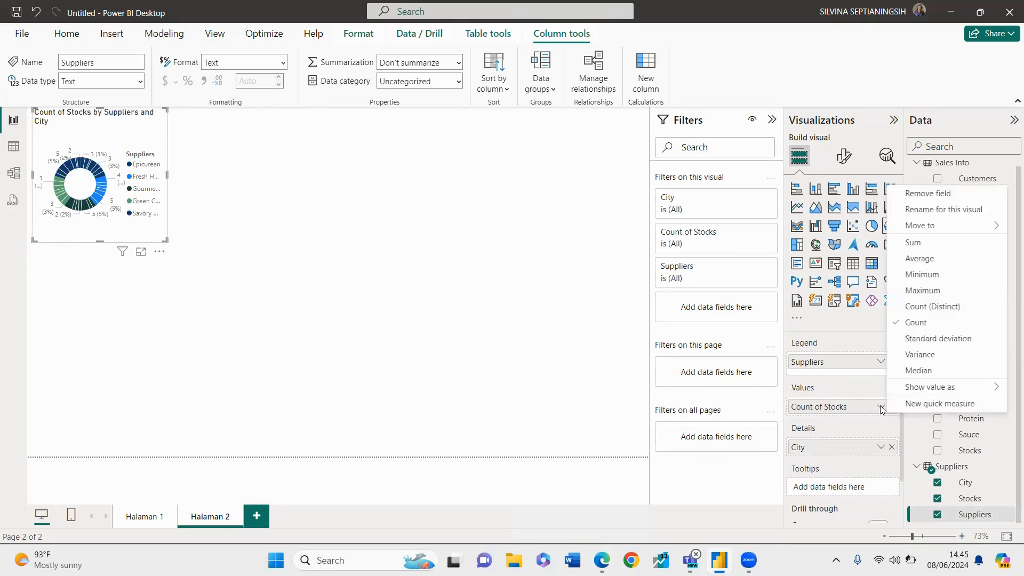
pyautogui.click(931, 247)
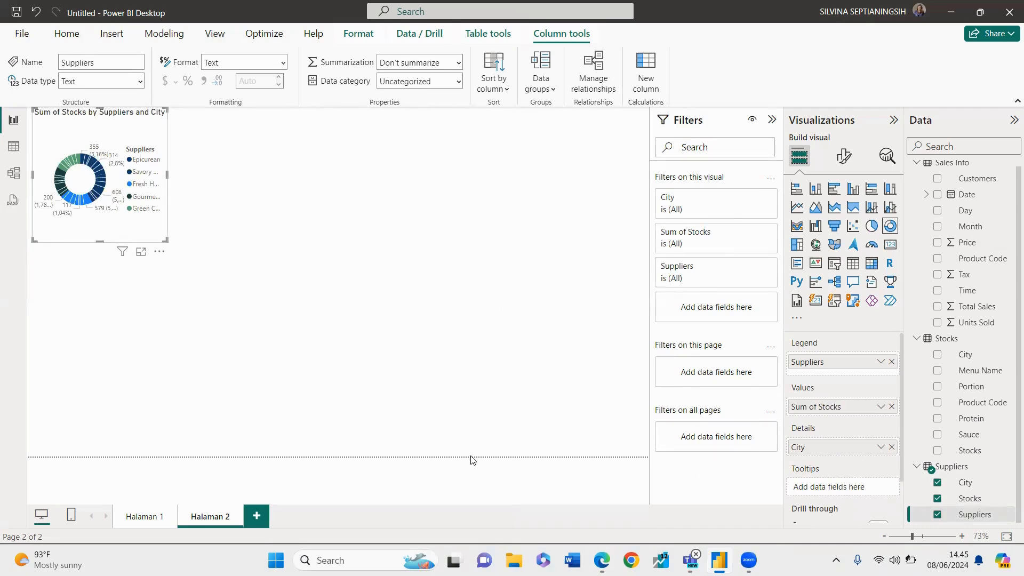
# Check the donut chart requirement in the quiz PDF, and swap the chart's fields so City is the legend and Suppliers the details.
pyautogui.hotkey('alt', 'Tab')
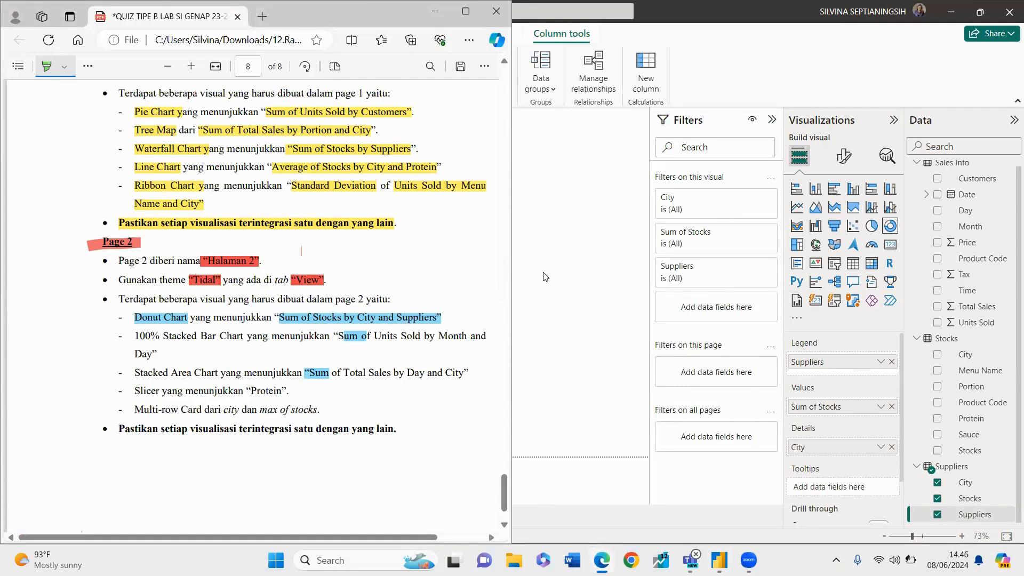
pyautogui.click(557, 273)
pyautogui.click(251, 244)
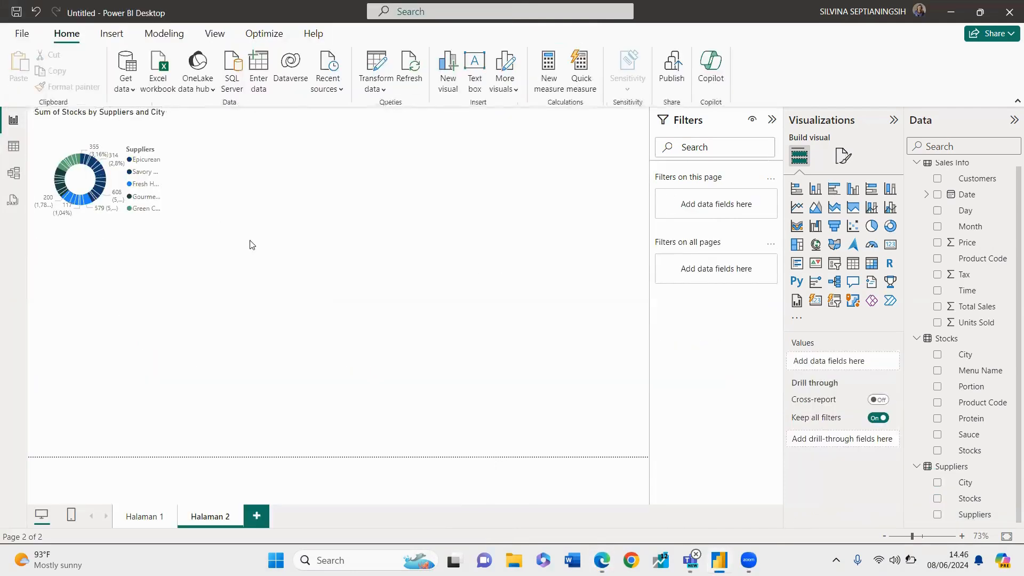
pyautogui.click(152, 156)
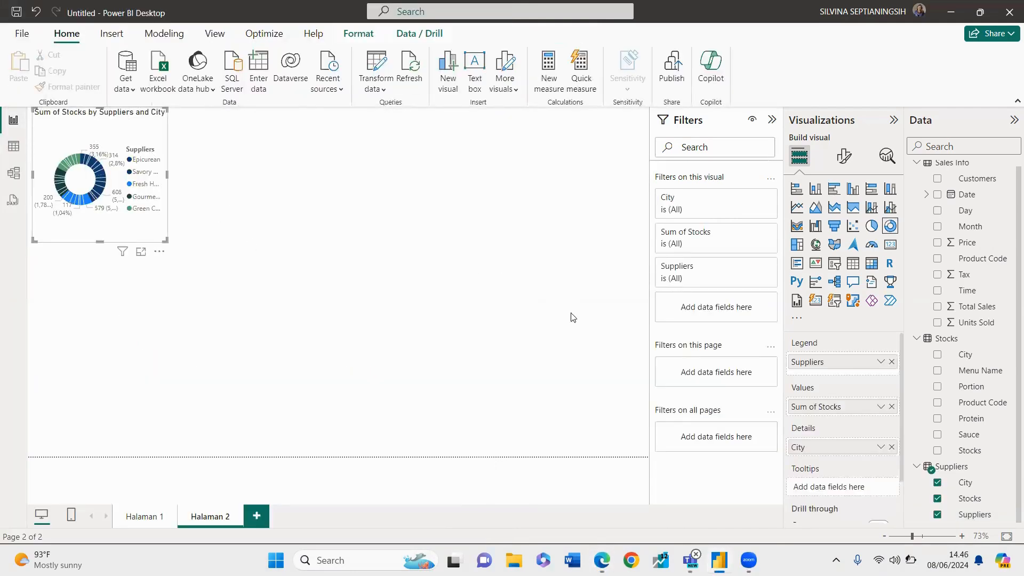
pyautogui.moveTo(826, 450)
pyautogui.mouseDown()
pyautogui.moveTo(827, 359)
pyautogui.moveTo(822, 468)
pyautogui.mouseUp()
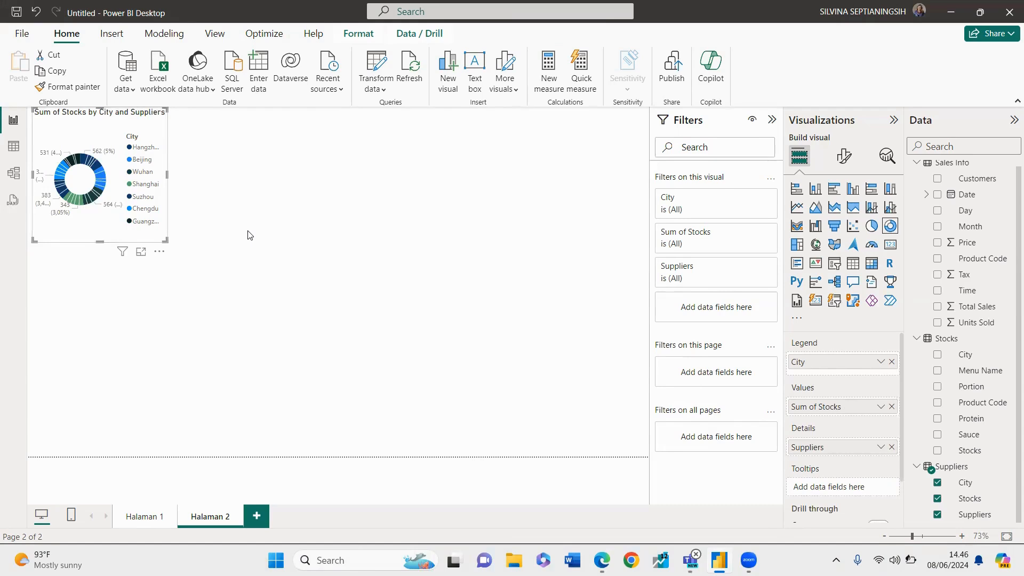
# Move the donut chart slightly down from the page's top edge and enlarge it.
pyautogui.click(202, 206)
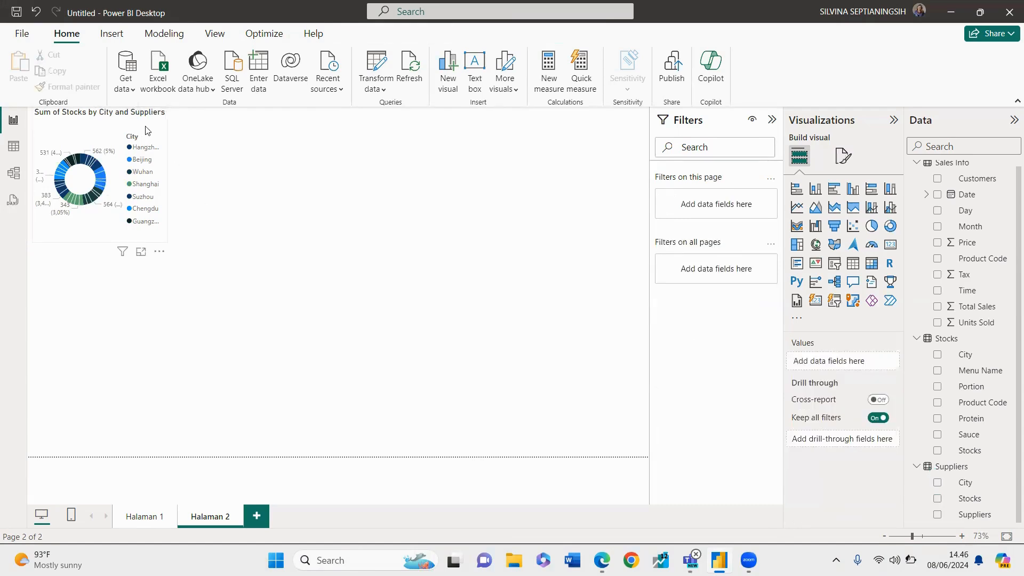
pyautogui.click(150, 148)
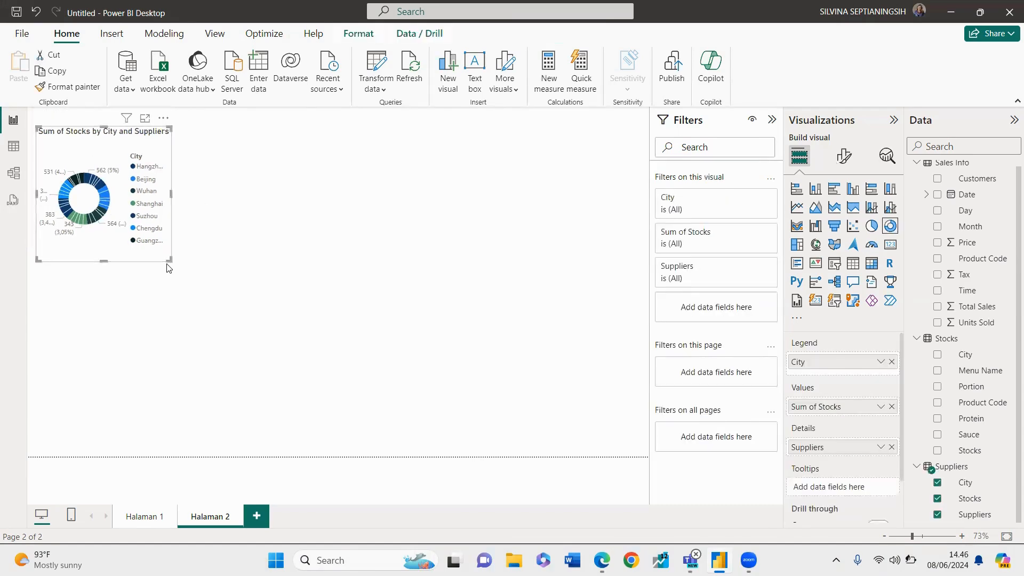
pyautogui.moveTo(168, 261); pyautogui.dragTo(224, 272)
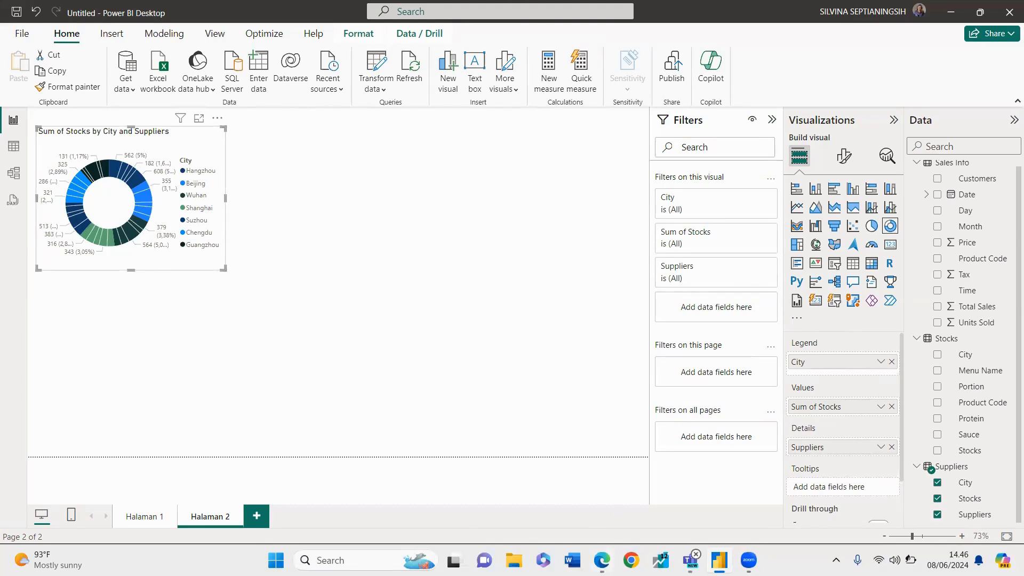
# Highlight "100% Stacked Bar Chart" and "Sum of Units Sold by Month and Day" in the quiz PDF's Page 2 list in green.
pyautogui.click(602, 560)
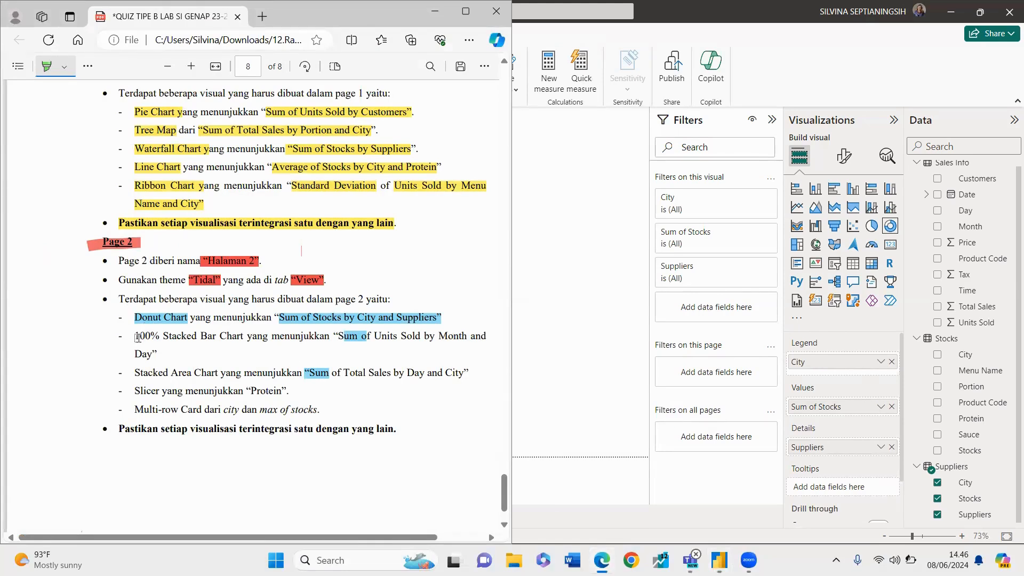
pyautogui.moveTo(136, 337); pyautogui.dragTo(239, 336)
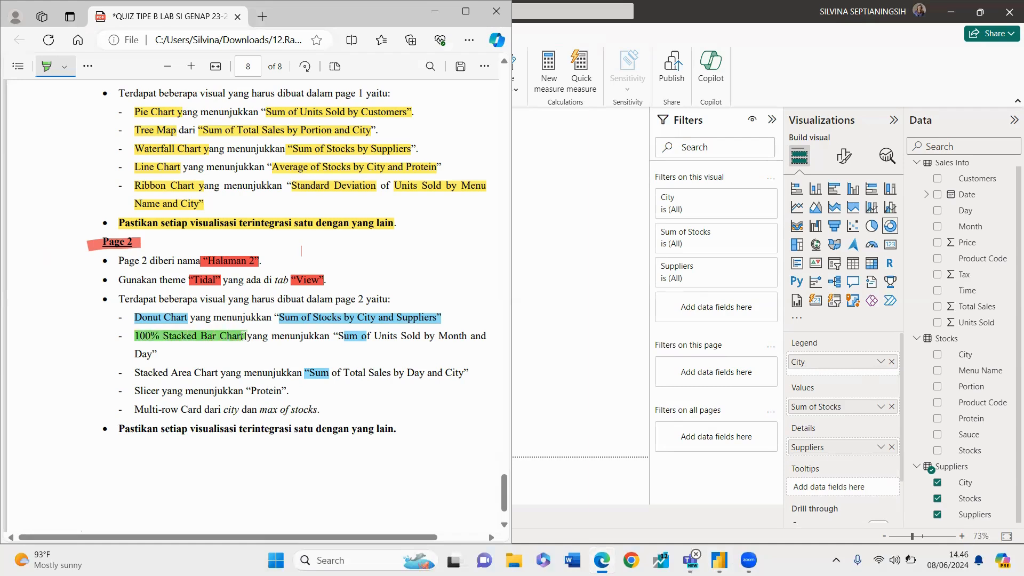
pyautogui.moveTo(339, 338)
pyautogui.mouseDown()
pyautogui.moveTo(481, 337)
pyautogui.moveTo(154, 371)
pyautogui.moveTo(150, 360)
pyautogui.mouseUp()
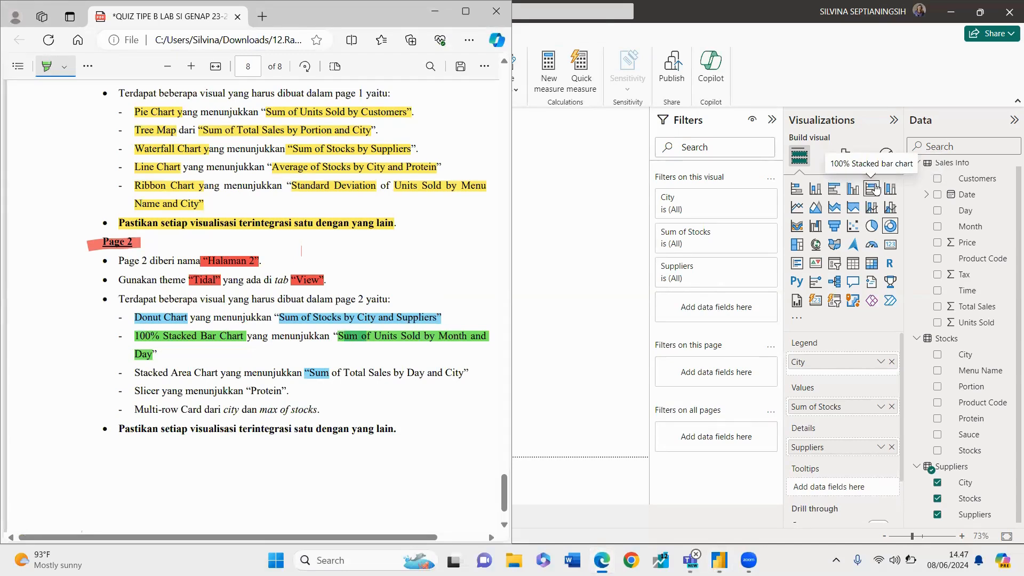
# Return to Power BI, change the donut chart into a 100% stacked bar chart, and undo that conversion.
pyautogui.click(875, 188)
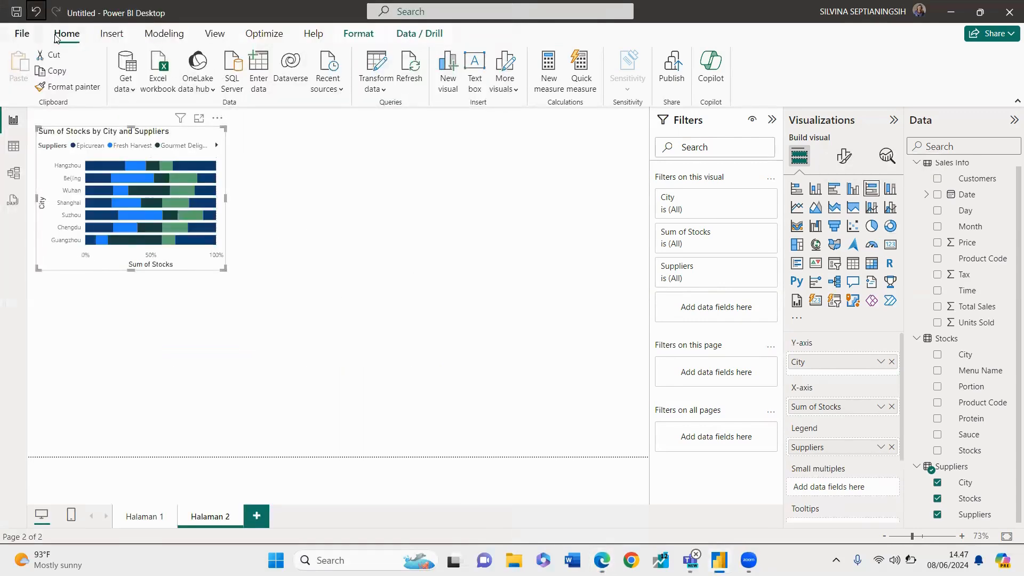
pyautogui.hotkey('ctrl', 'z')
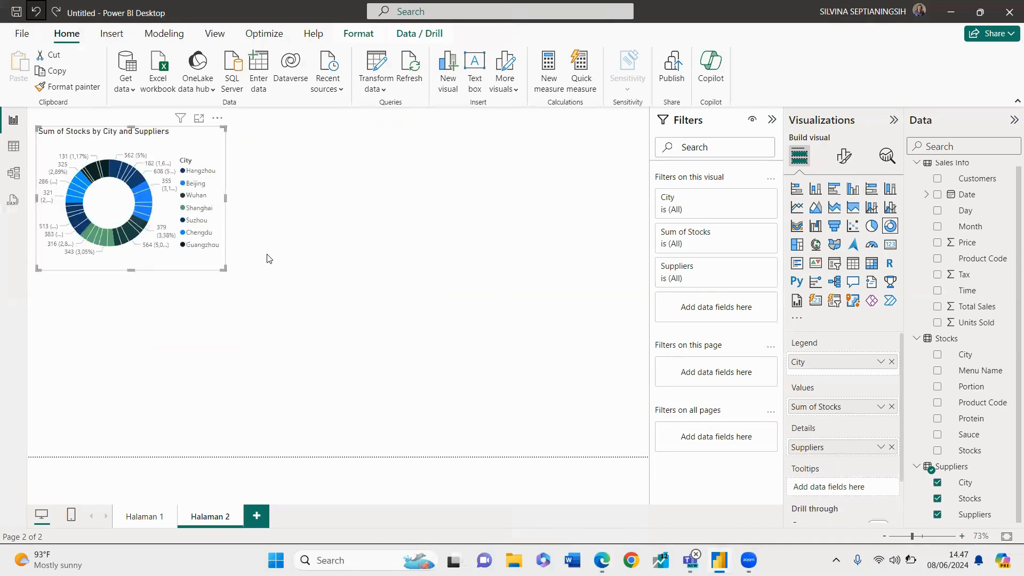
# Add a separate 100% stacked bar chart below the donut chart, and recheck its requirement in the quiz PDF.
pyautogui.click(267, 258)
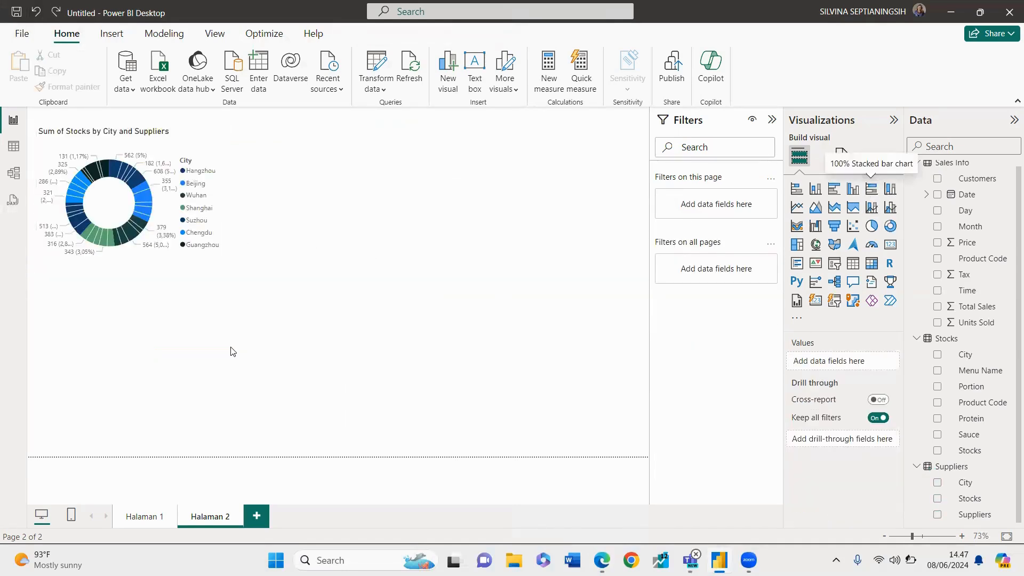
pyautogui.hotkey('alt', 'Tab')
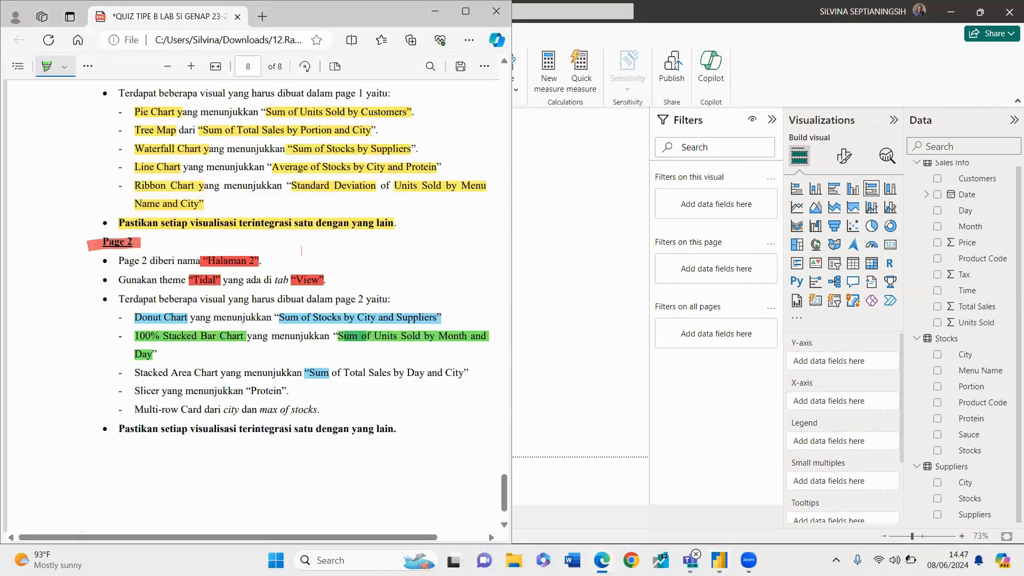
pyautogui.hotkey('alt', 'Tab')
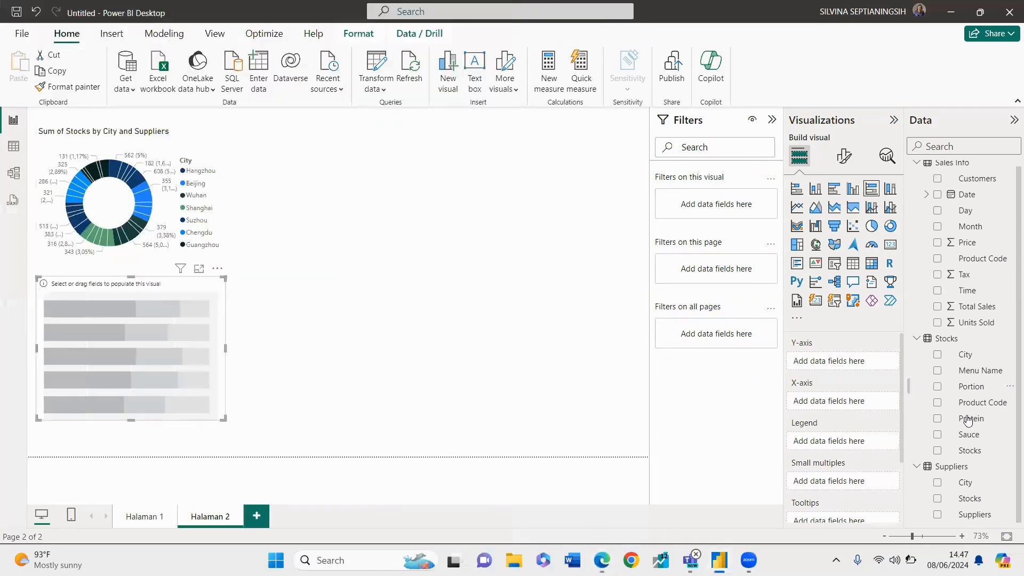
# Populate the 100% stacked bar chart with Units Sold, Month and Day from Sales Info, checking the required fields in the quiz PDF.
pyautogui.scroll(1, 944, 368)
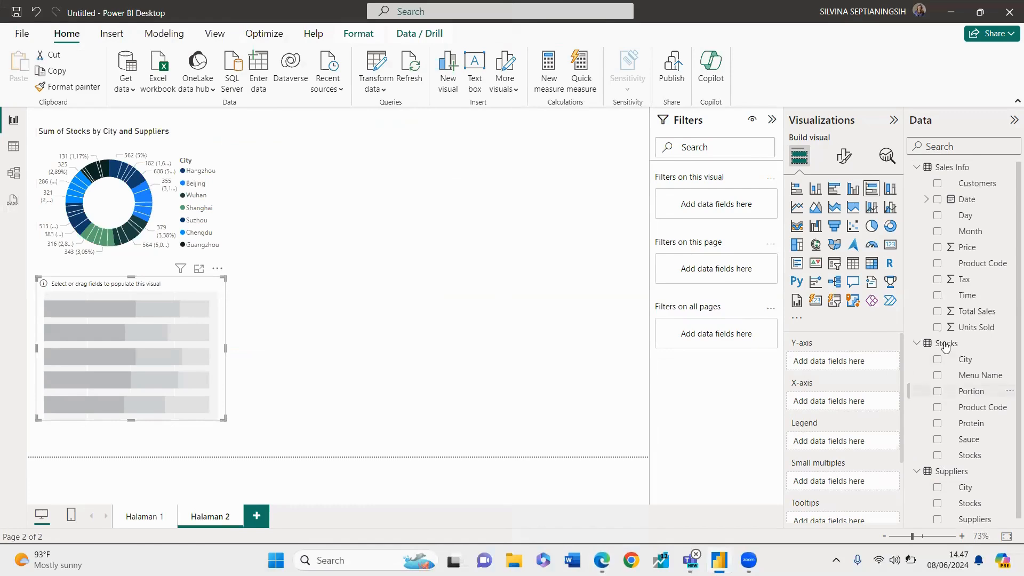
pyautogui.click(937, 329)
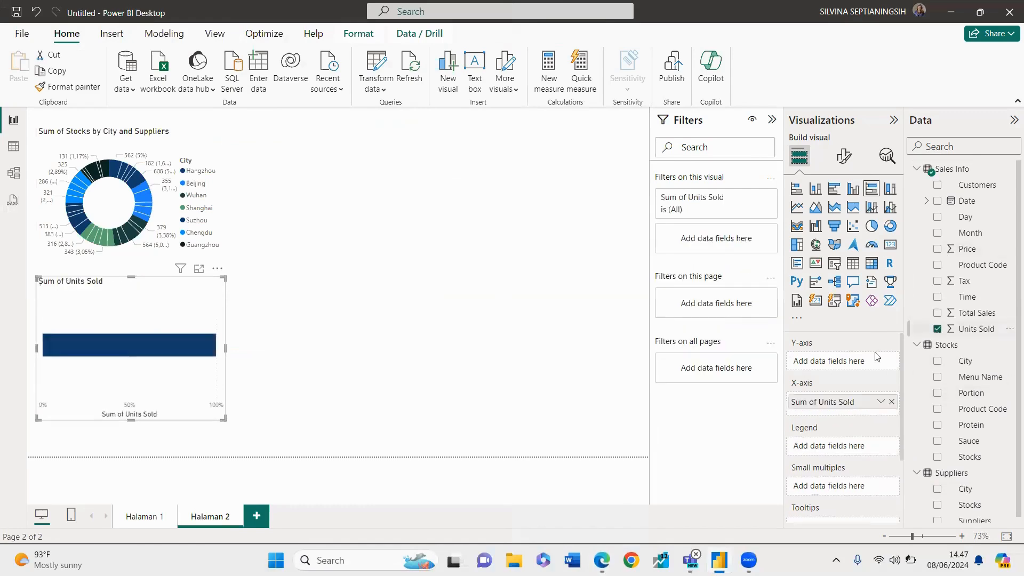
pyautogui.hotkey('alt', 'Tab')
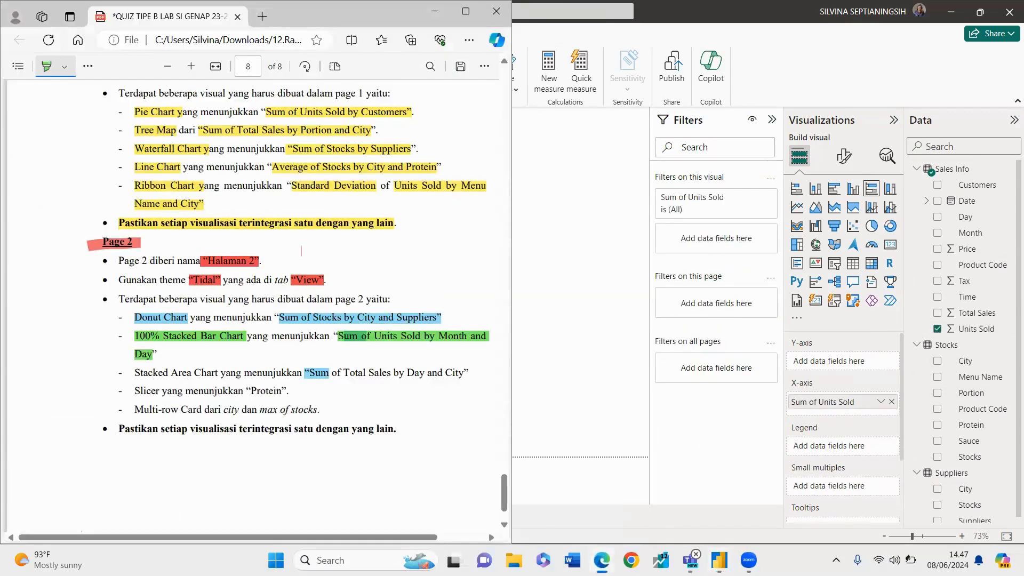
pyautogui.click(602, 559)
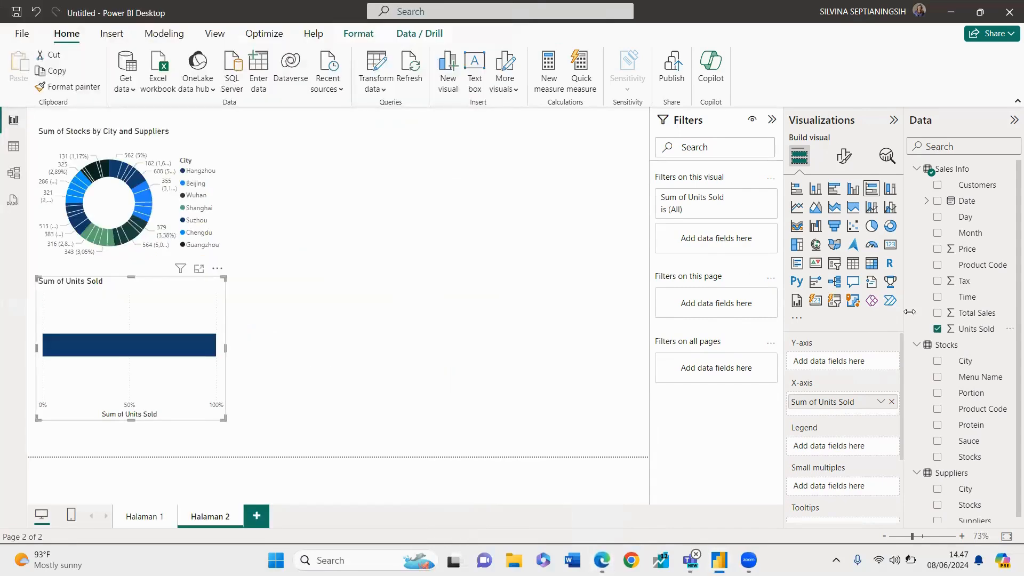
pyautogui.click(938, 233)
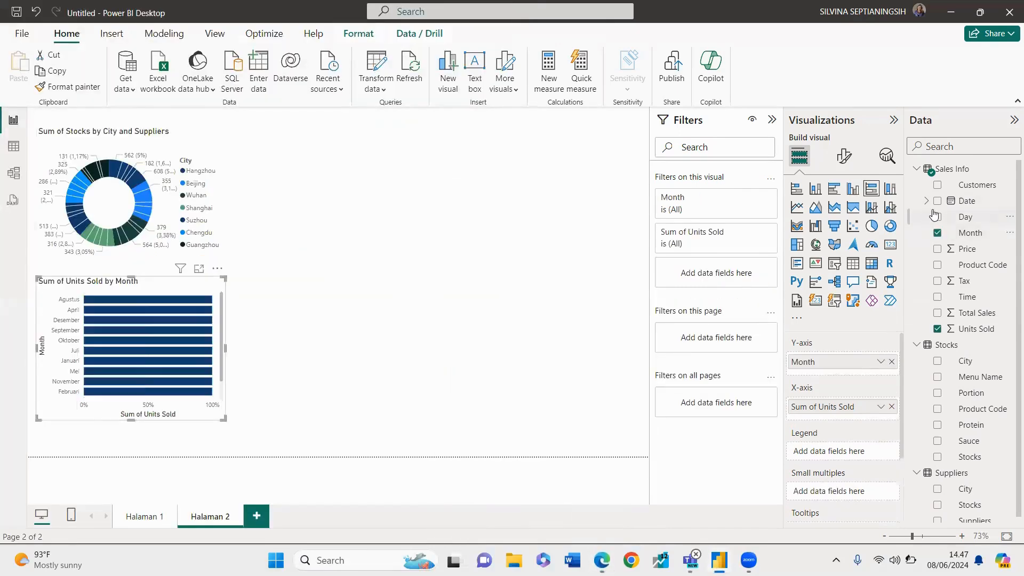
pyautogui.click(936, 218)
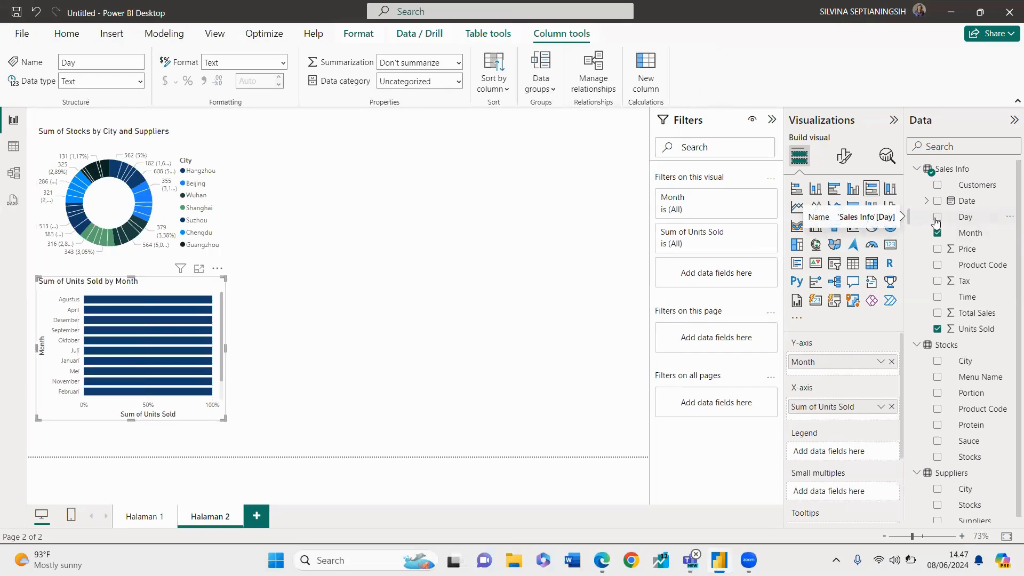
pyautogui.click(937, 217)
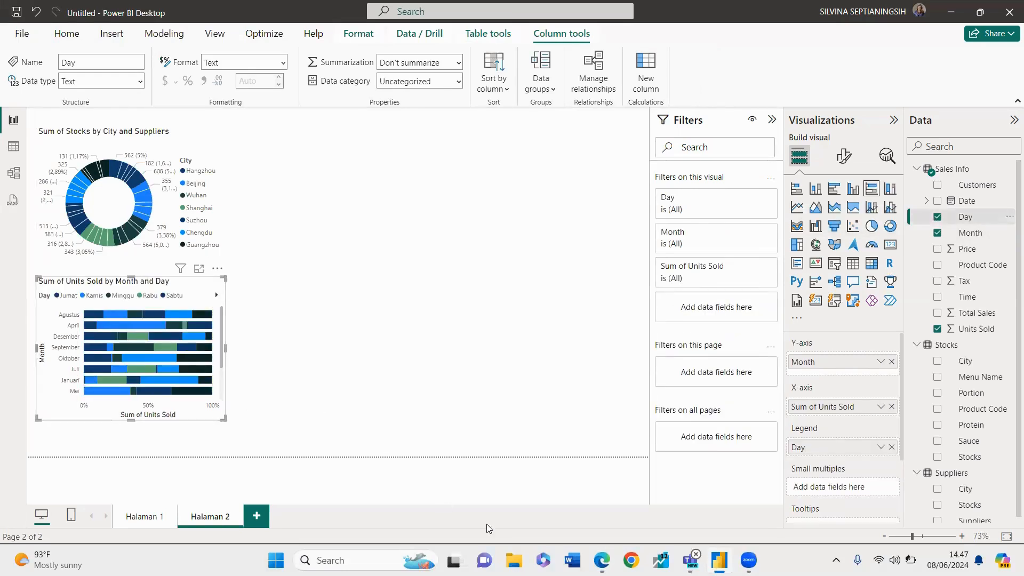
# Highlight "Stacked Area Chart" in green in the quiz PDF's Page 2 list, and add an empty stacked area chart to Halaman 2 in Power BI.
pyautogui.click(602, 559)
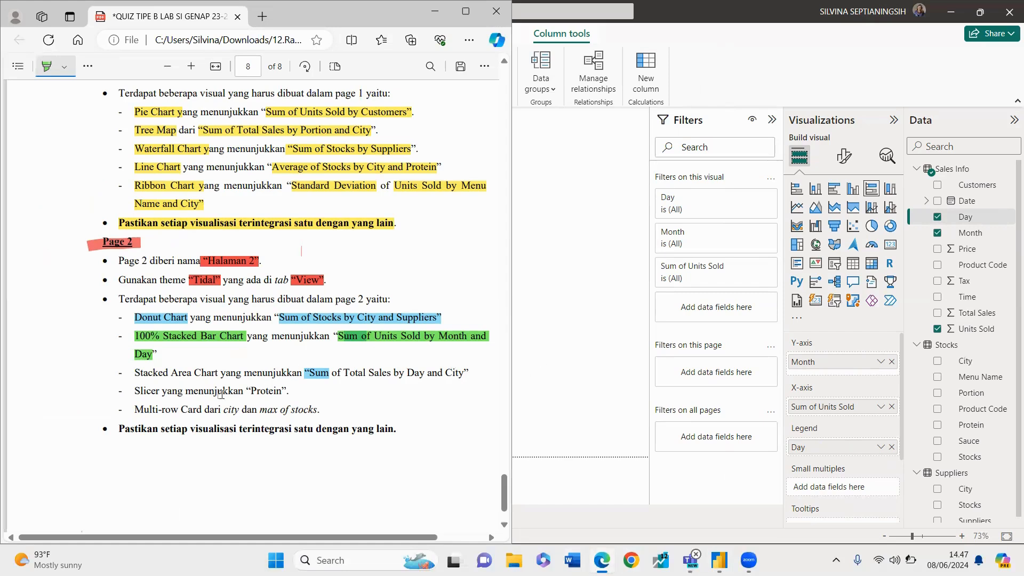
pyautogui.moveTo(218, 371); pyautogui.dragTo(136, 374)
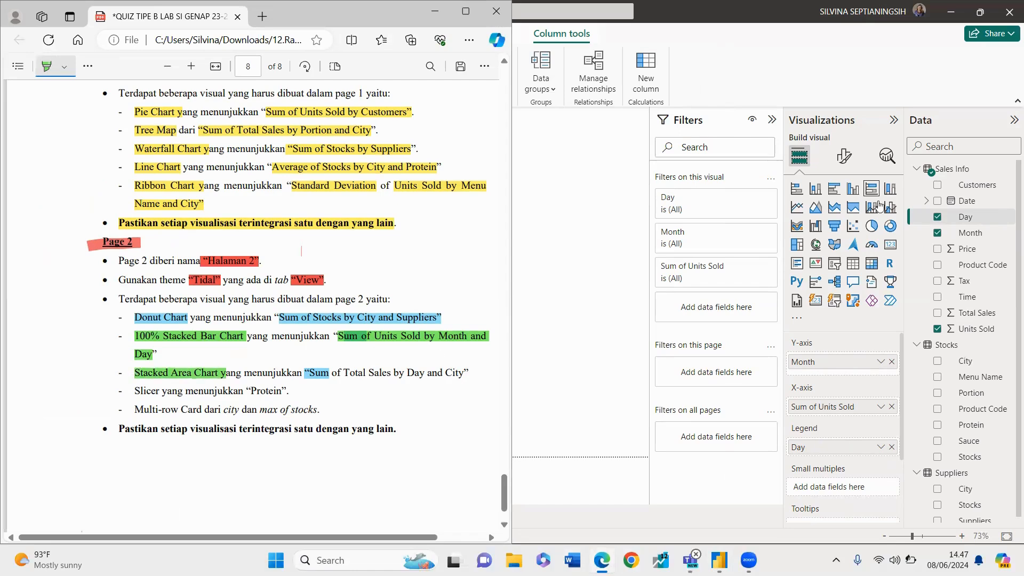
pyautogui.click(611, 232)
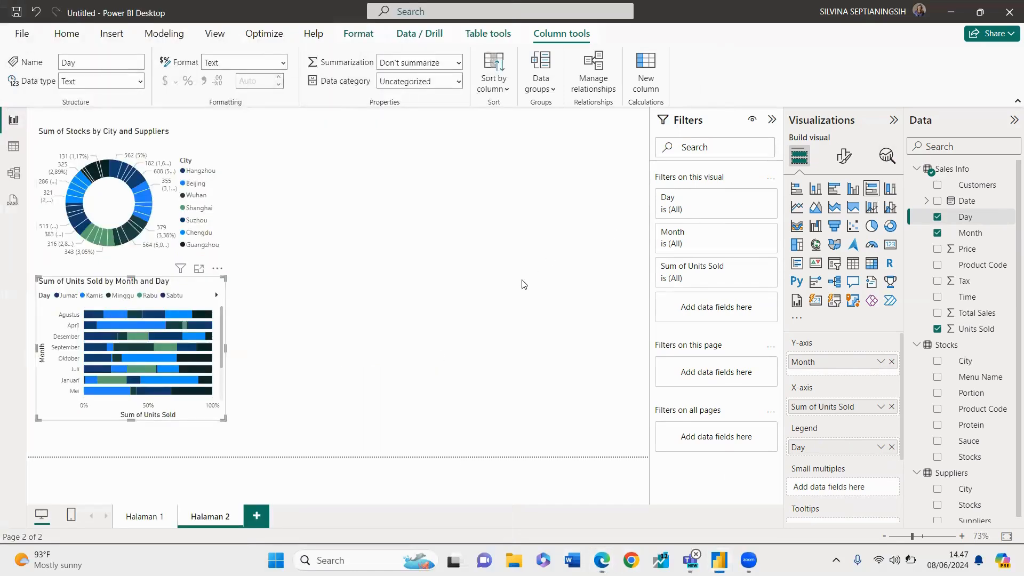
pyautogui.click(522, 283)
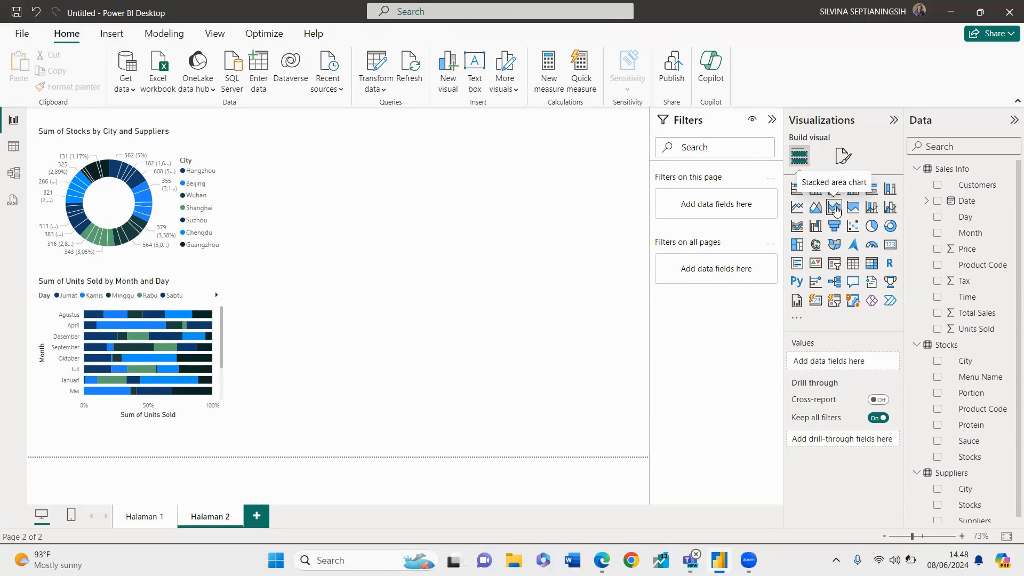
pyautogui.click(835, 209)
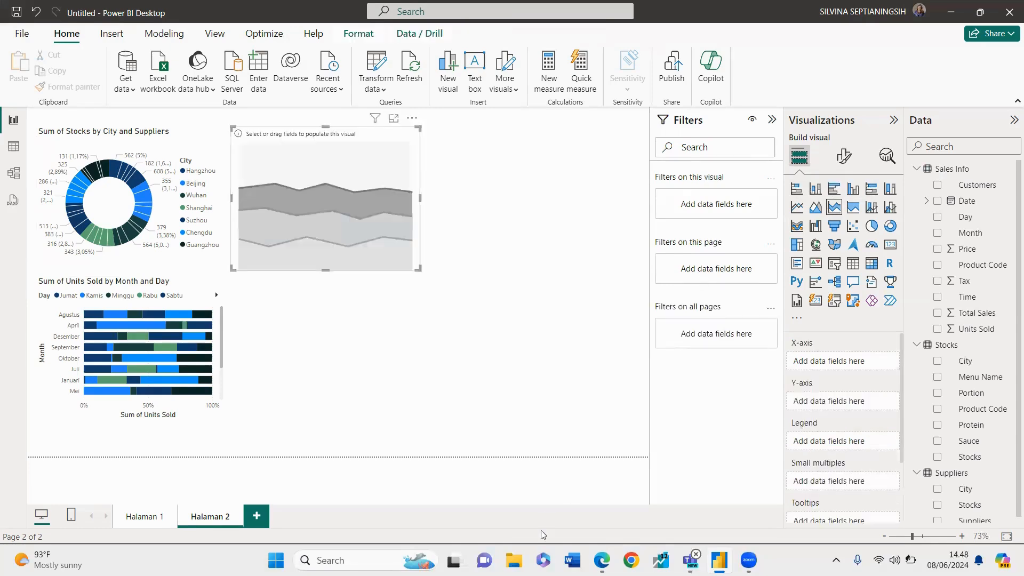
# Highlight "Sum of Total Sales by Day and City" in green in the quiz PDF and return to Power BI.
pyautogui.hotkey('alt', 'Tab')
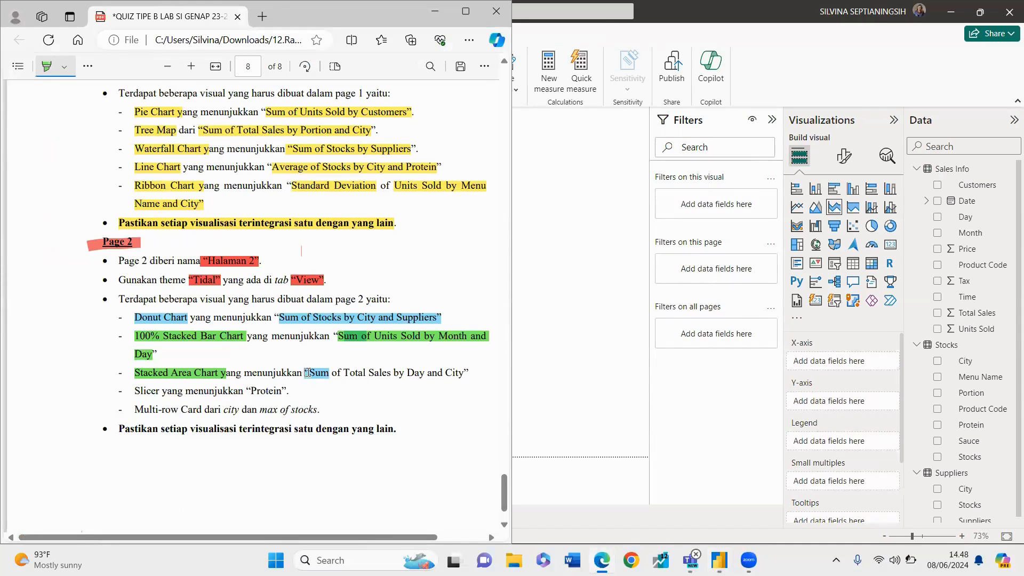
pyautogui.moveTo(307, 372); pyautogui.dragTo(464, 372)
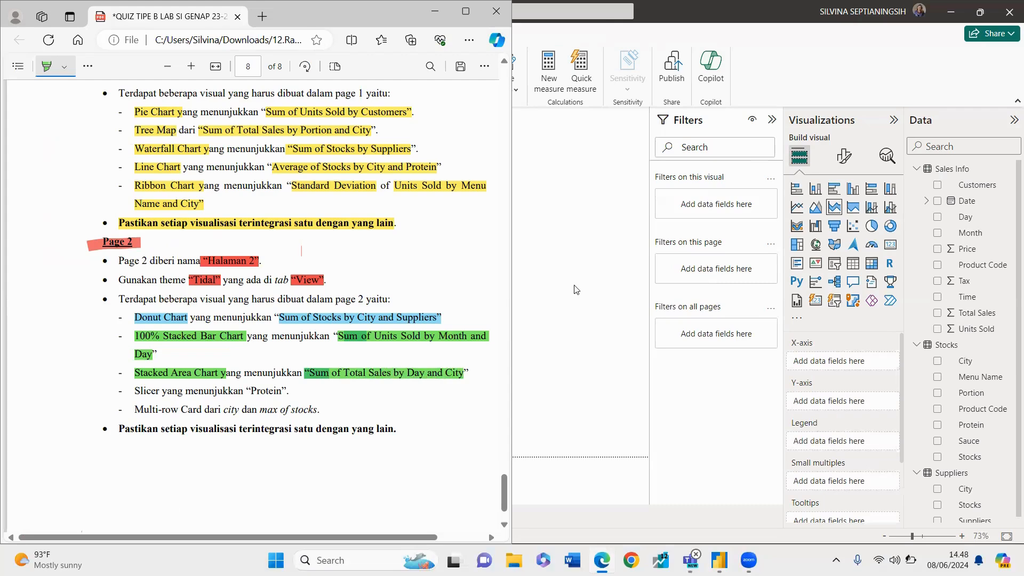
pyautogui.click(573, 285)
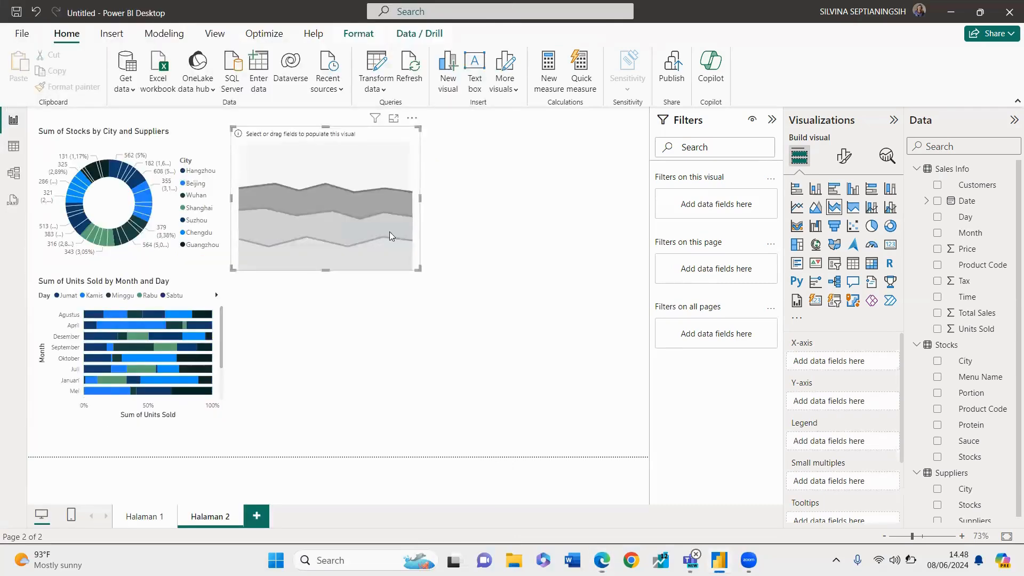
# Populate the stacked area chart with Total Sales and Day from Sales Info and City from Stocks, and widen it.
pyautogui.click(334, 211)
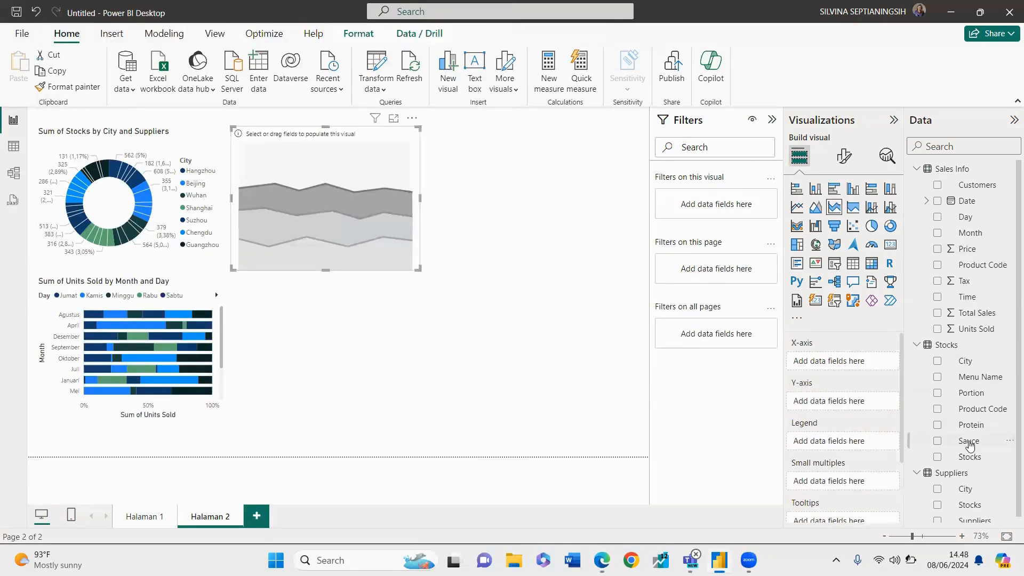
pyautogui.click(937, 313)
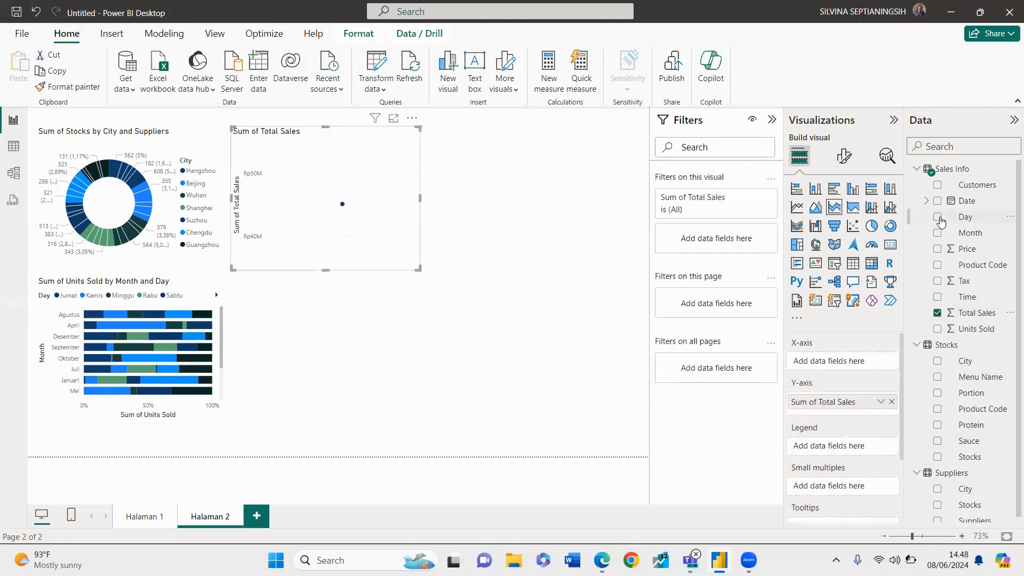
pyautogui.click(937, 217)
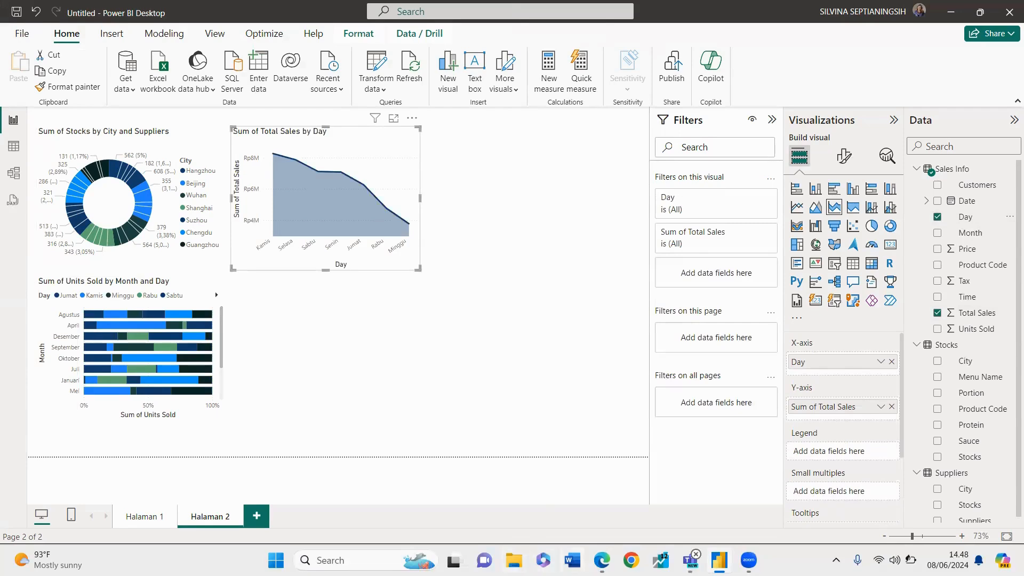
pyautogui.hotkey('alt', 'Tab')
pyautogui.hotkey('alt', 'Tab')
pyautogui.click(937, 361)
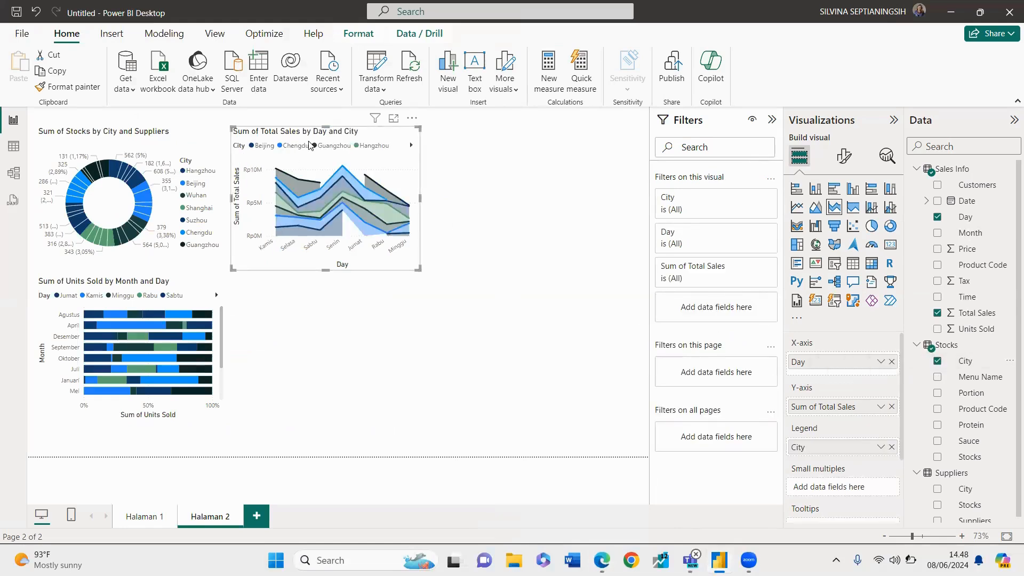
pyautogui.moveTo(416, 269); pyautogui.dragTo(472, 275)
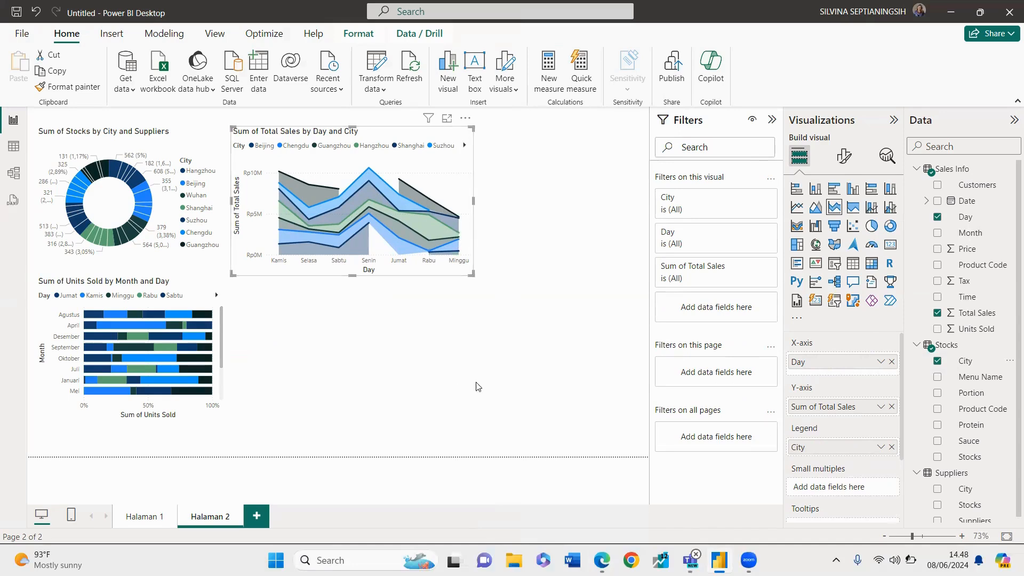
# Highlight "Slicer" and "Protein" in green in the quiz PDF's Page 2 list and return to Power BI.
pyautogui.click(601, 560)
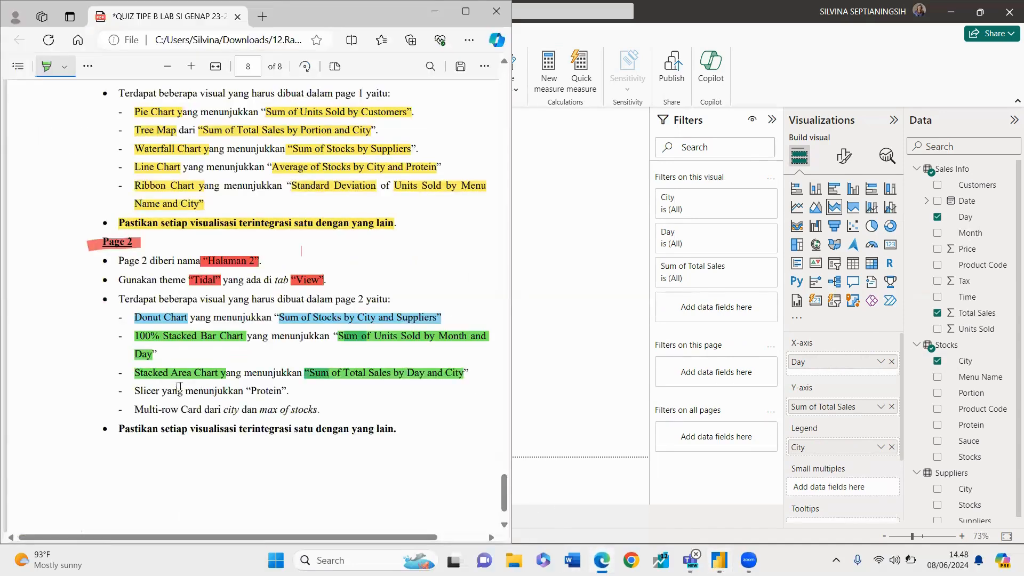
pyautogui.moveTo(133, 393); pyautogui.dragTo(166, 391)
pyautogui.moveTo(256, 391); pyautogui.dragTo(282, 391)
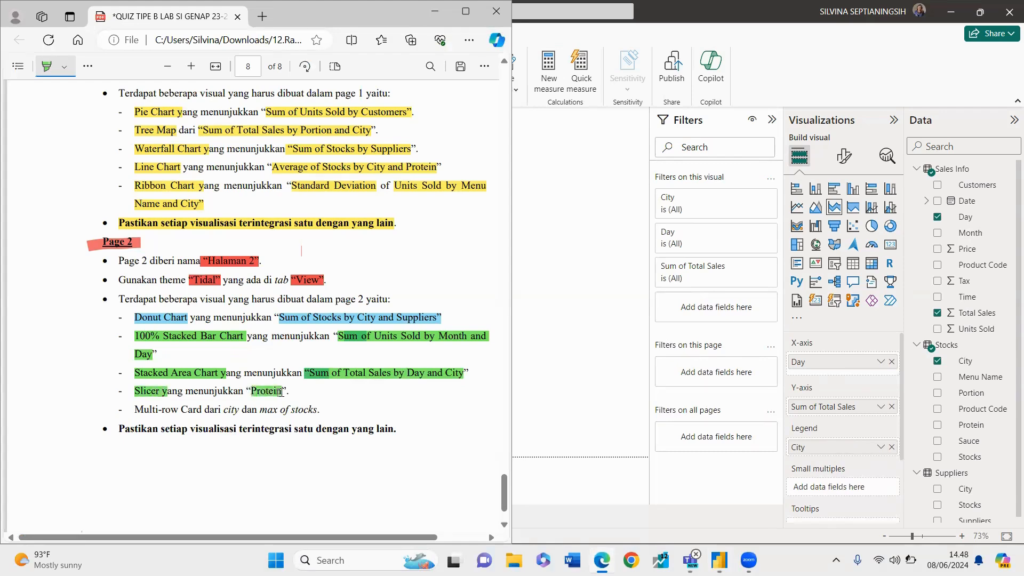
pyautogui.click(565, 285)
# Add a slicer for Protein from the Stocks table and place it beside the lower part of the stacked area chart.
pyautogui.click(424, 356)
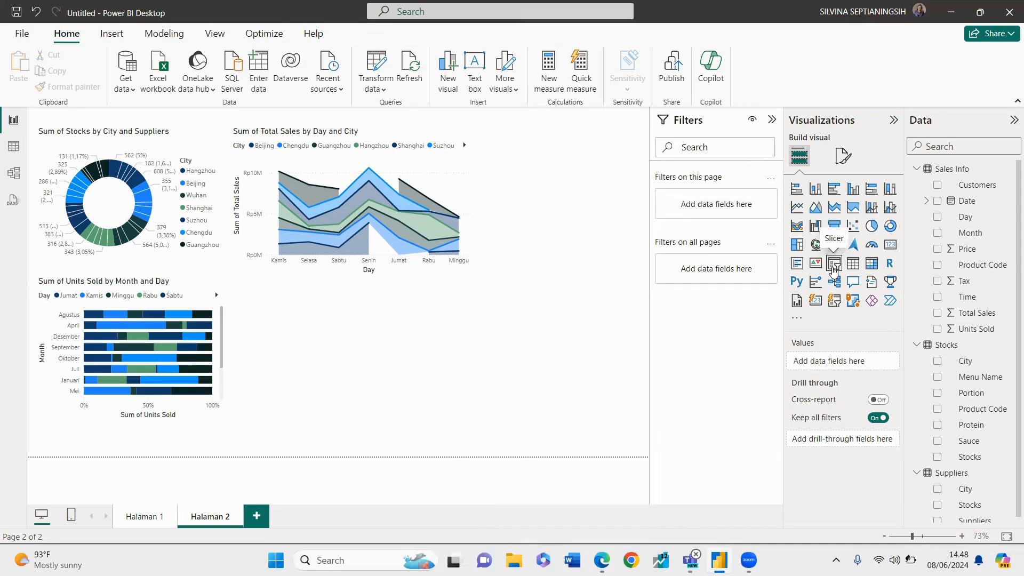
pyautogui.click(834, 263)
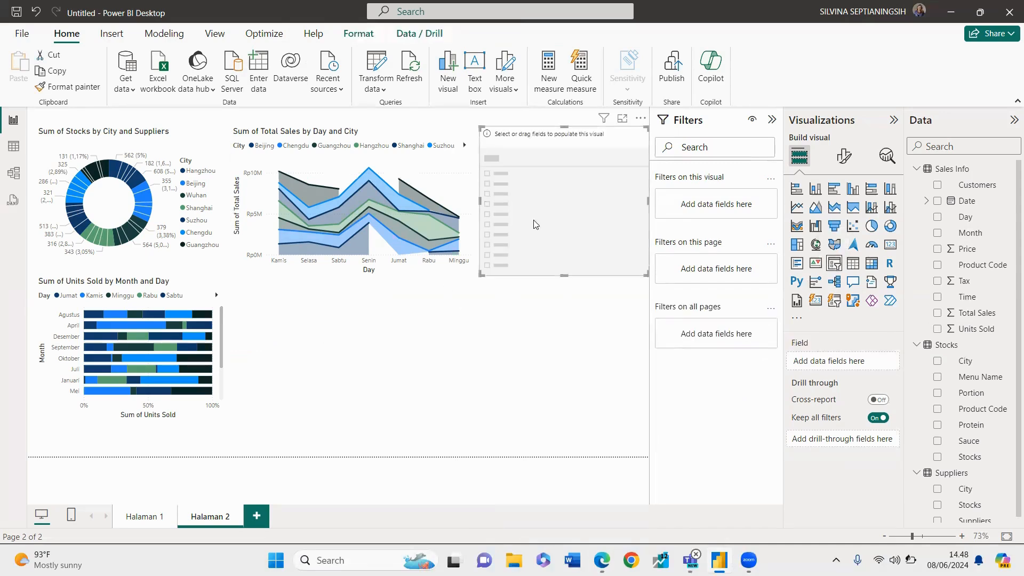
pyautogui.moveTo(532, 231); pyautogui.dragTo(529, 300)
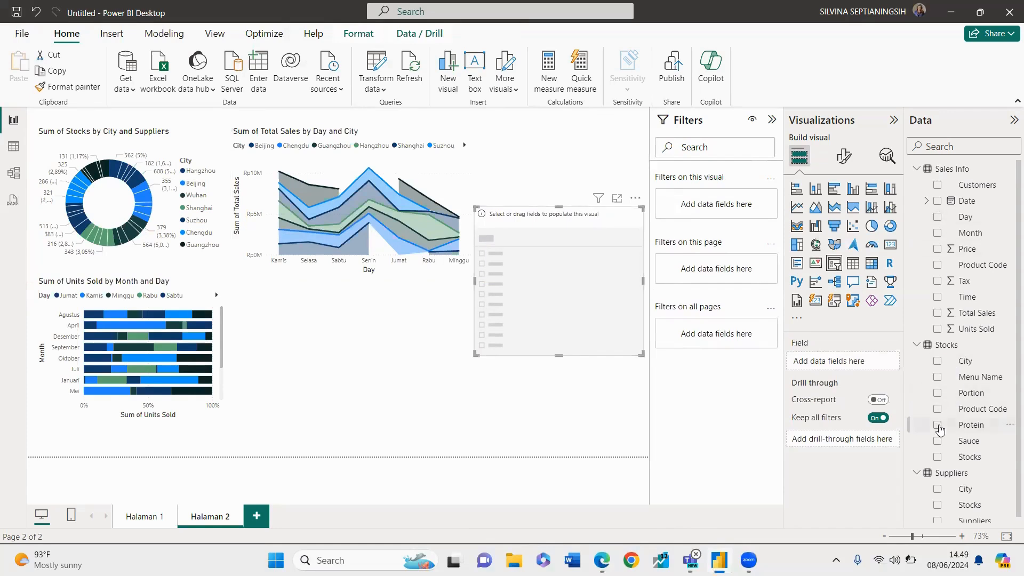
pyautogui.click(938, 426)
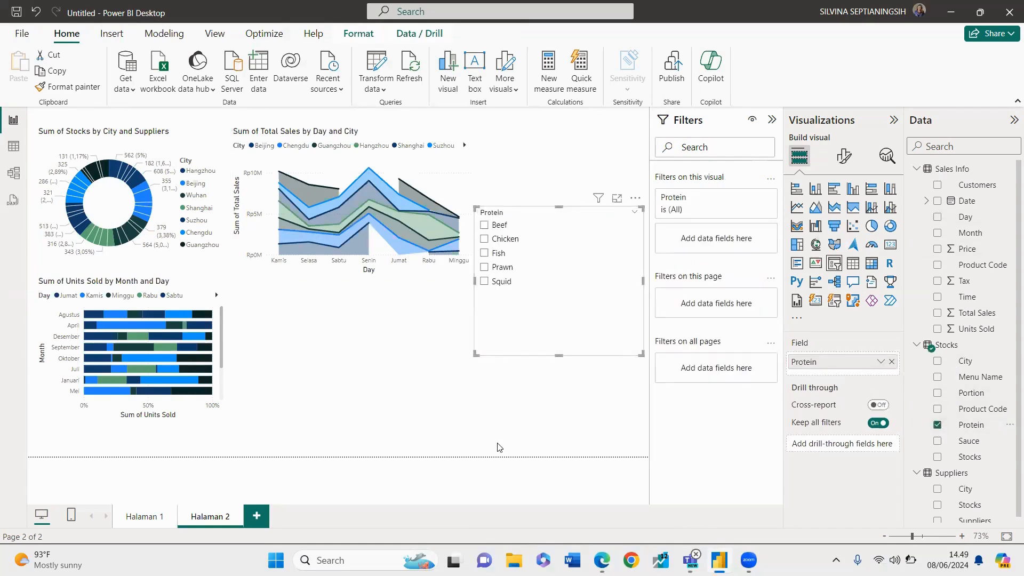
# Highlight "Multi-row Card" in green in the quiz PDF, return to Power BI and dismiss the low-battery alert.
pyautogui.hotkey('alt', 'Tab')
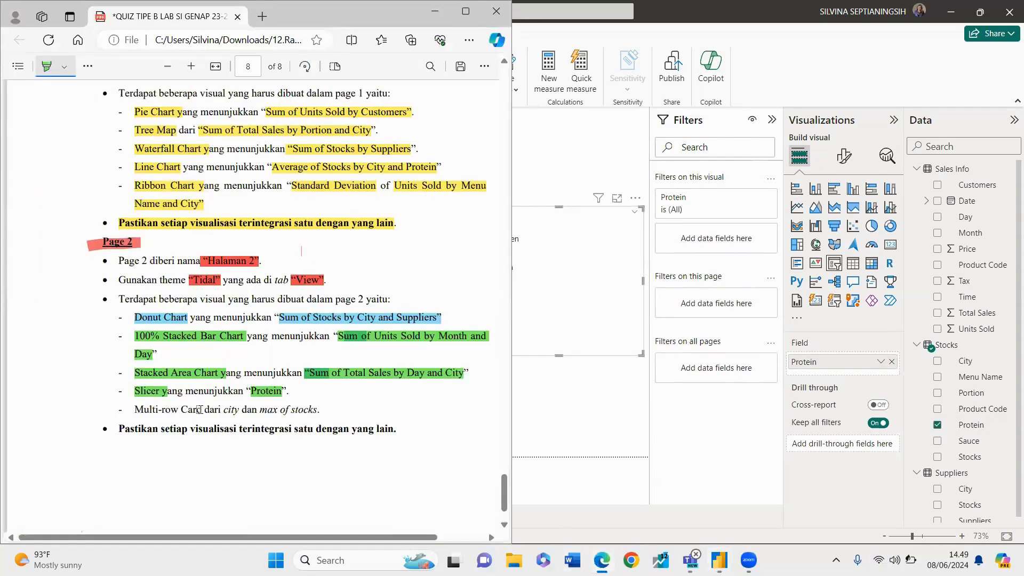
pyautogui.moveTo(201, 409); pyautogui.dragTo(128, 410)
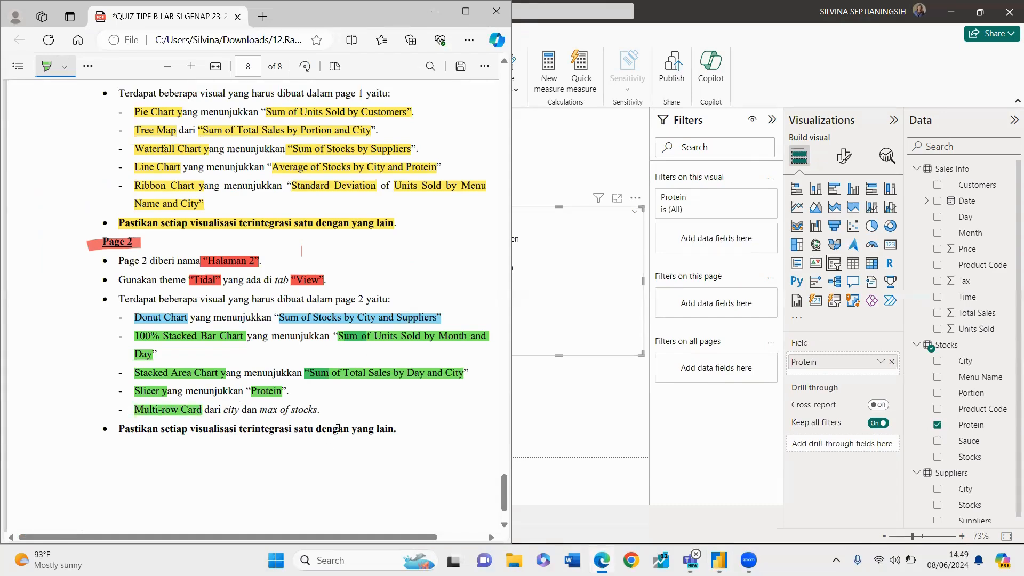
pyautogui.click(560, 423)
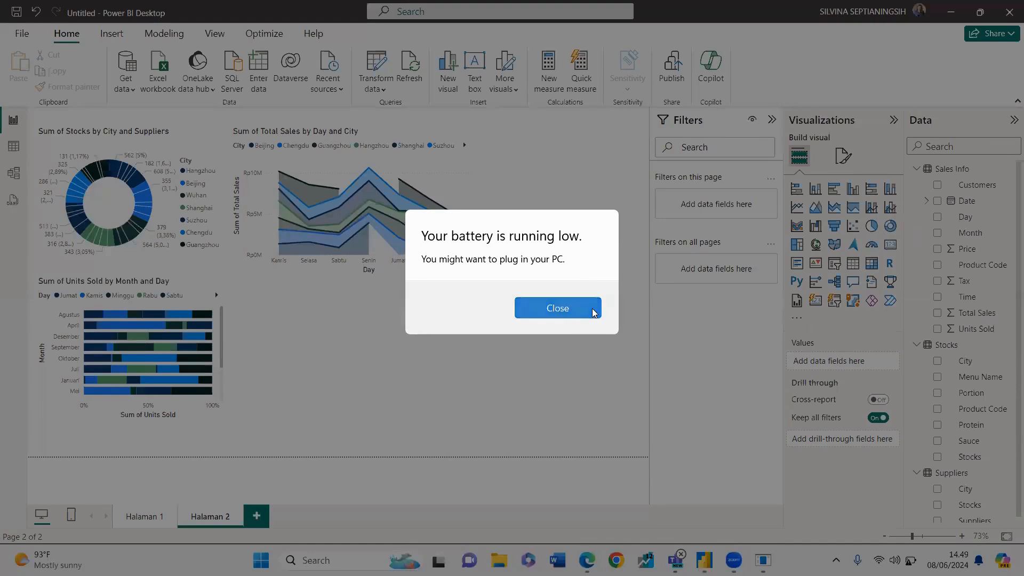
pyautogui.click(591, 309)
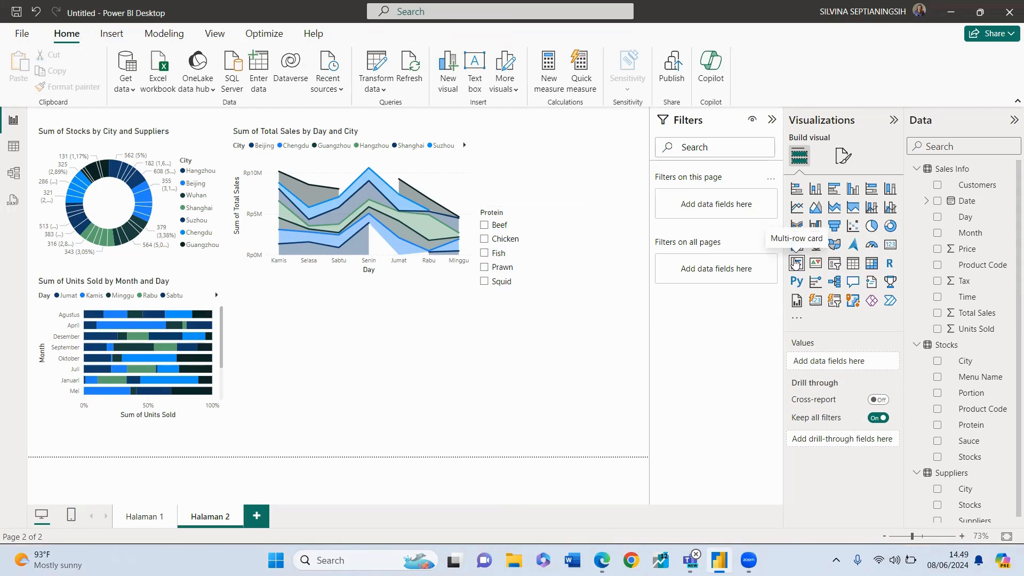
# Add an empty multi-row card below the stacked area chart, and recheck its required fields in the quiz PDF.
pyautogui.click(796, 263)
pyautogui.moveTo(341, 399); pyautogui.dragTo(369, 441)
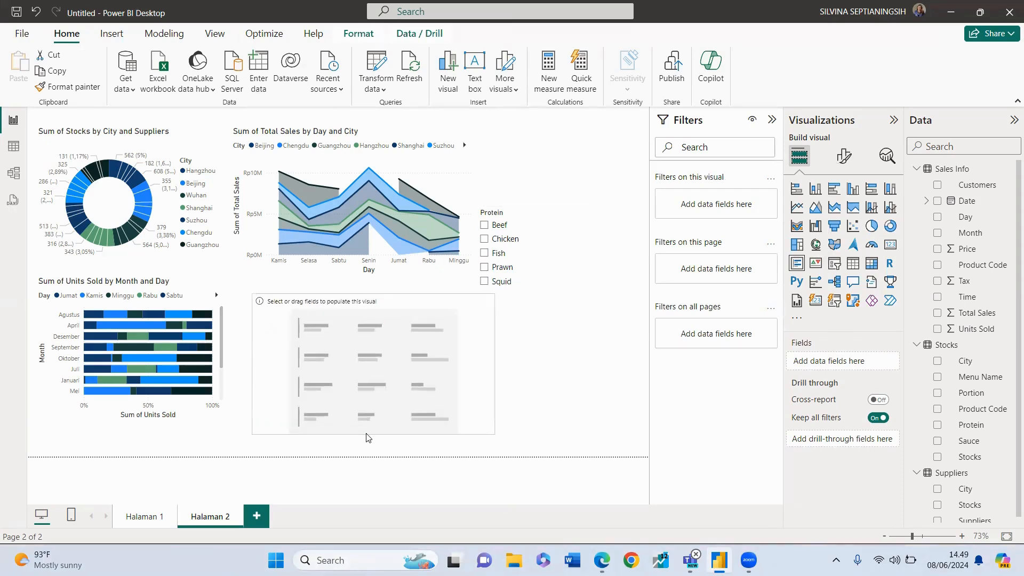
pyautogui.hotkey('alt', 'Tab')
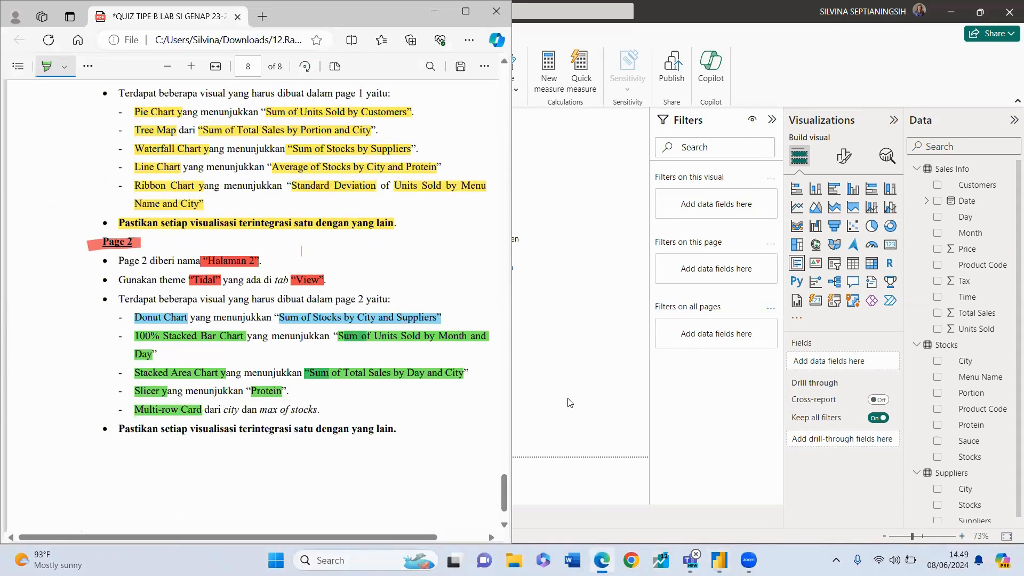
pyautogui.click(576, 366)
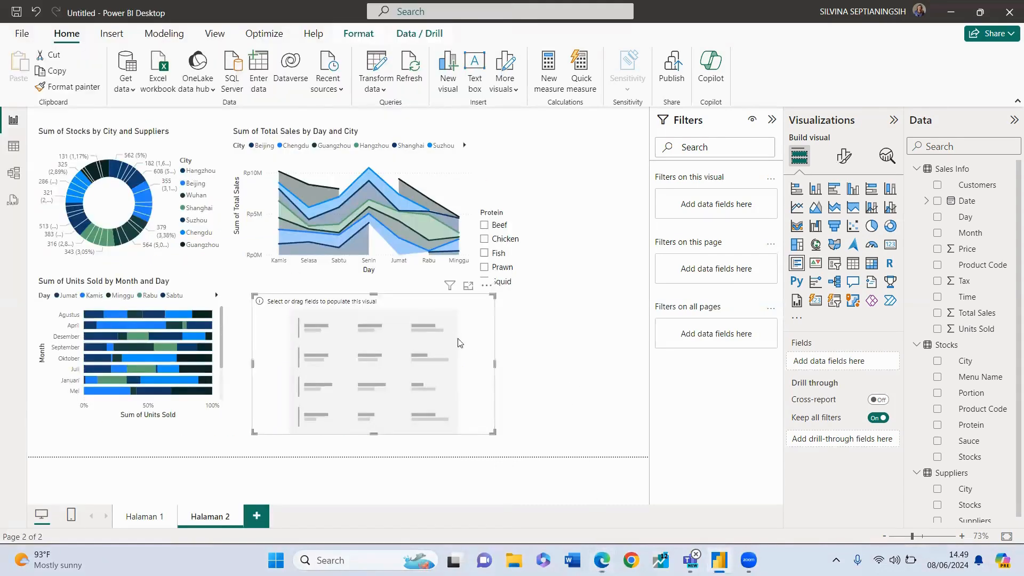
# Add the City and Stocks fields from the Stocks table to the multi-row card.
pyautogui.click(378, 337)
pyautogui.click(937, 361)
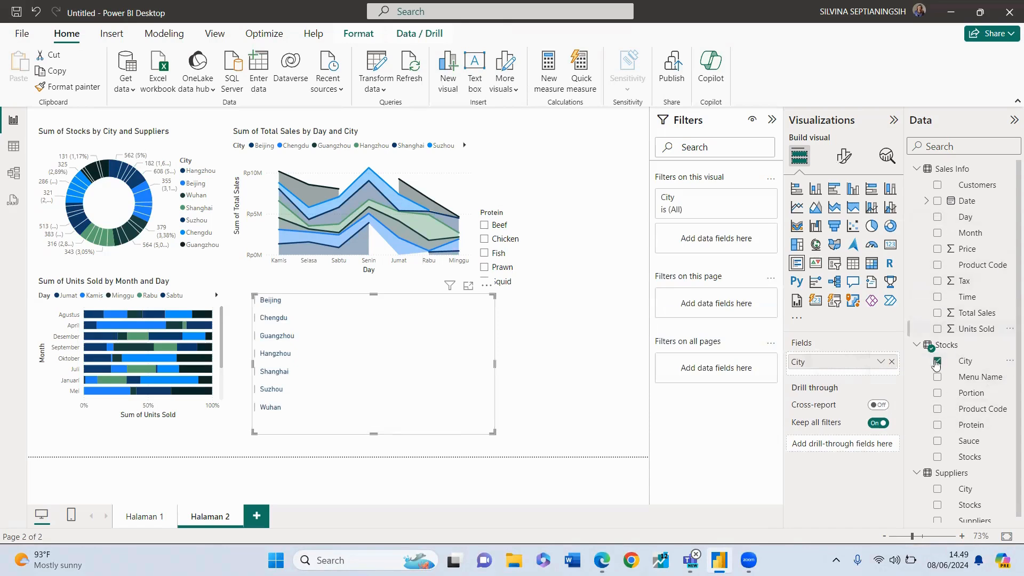
pyautogui.click(937, 457)
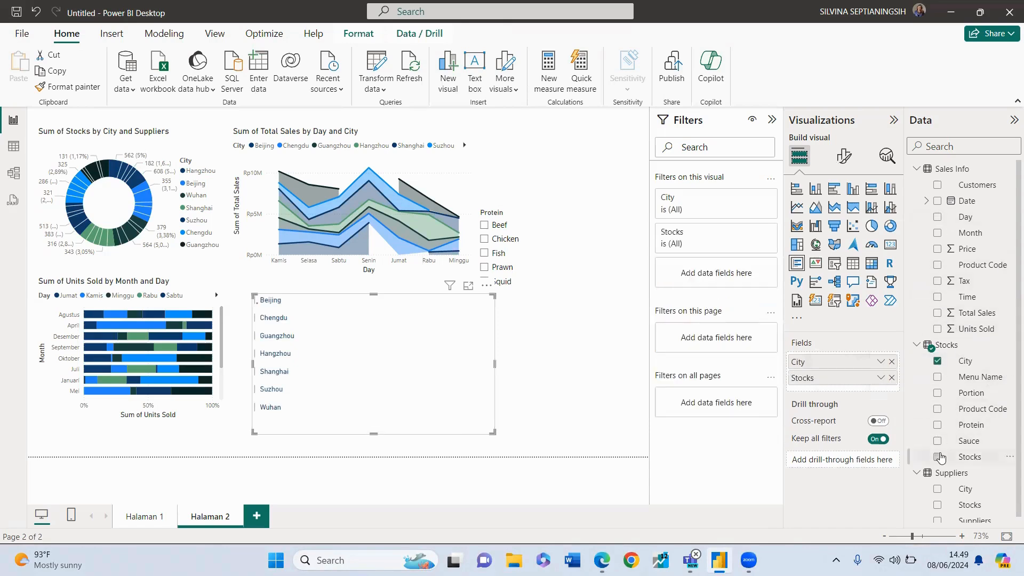
# Summarize the Stocks field in the multi-row card by its maximum.
pyautogui.click(880, 379)
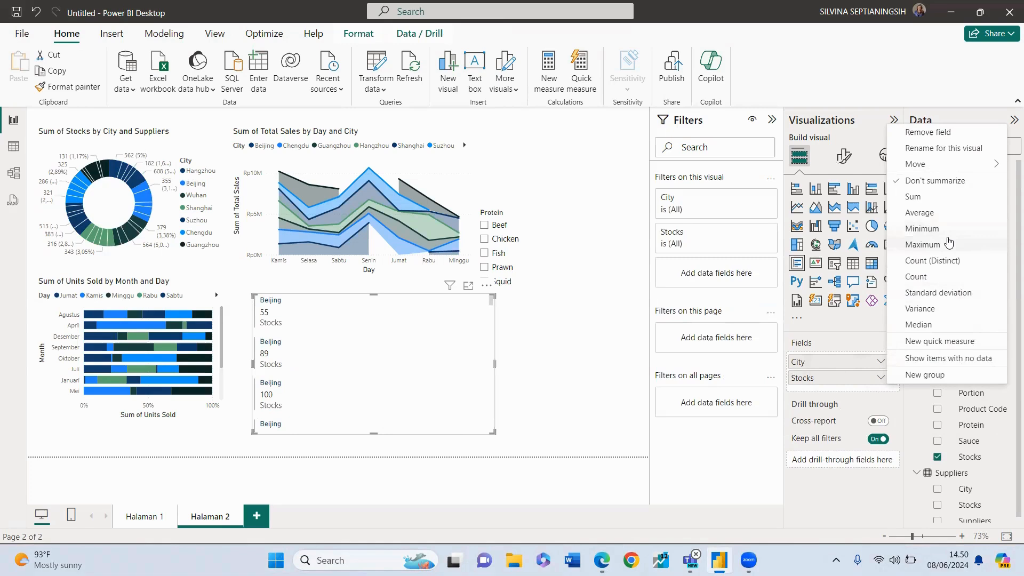
pyautogui.click(947, 243)
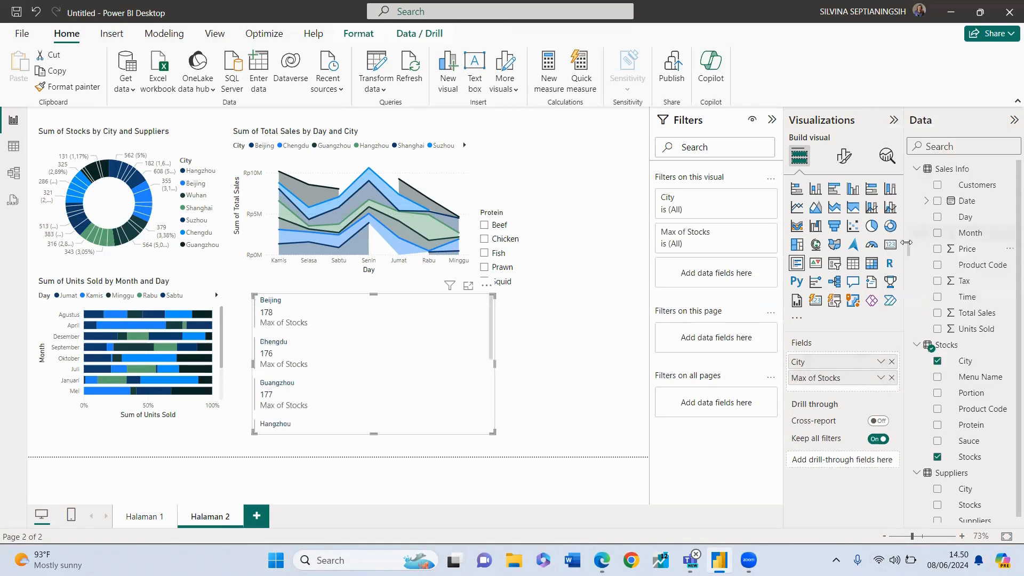
pyautogui.click(546, 353)
# Enlarge the multi-row card and position it below the stacked area chart, reaching the lower edge of the page.
pyautogui.click(427, 393)
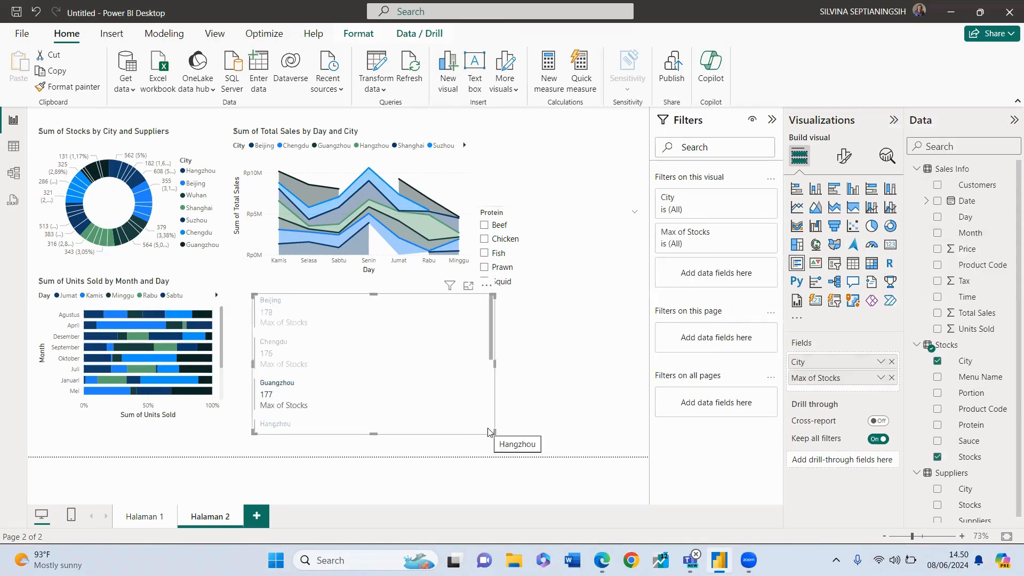
pyautogui.moveTo(492, 432); pyautogui.dragTo(505, 459)
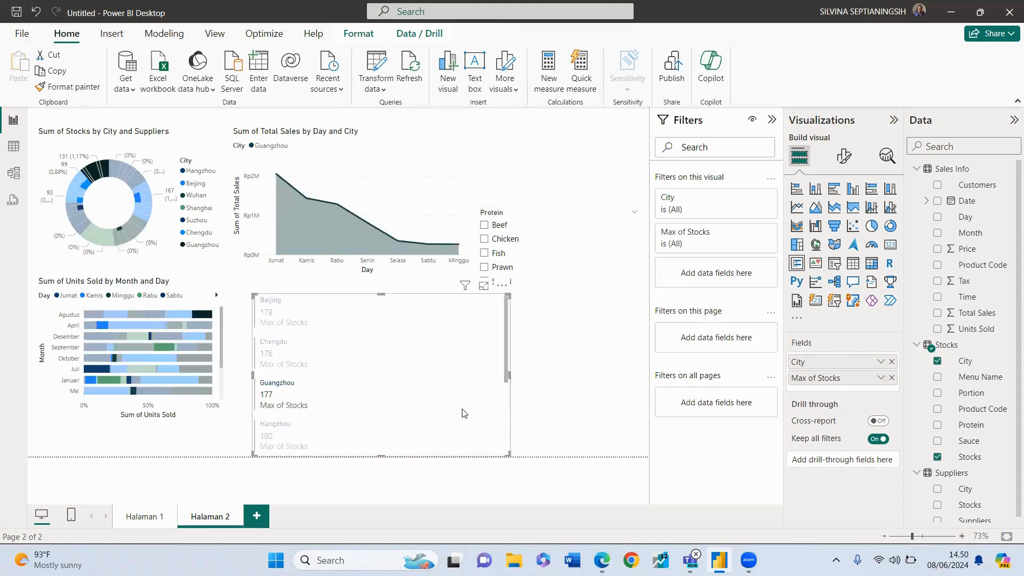
pyautogui.moveTo(462, 414); pyautogui.dragTo(461, 372)
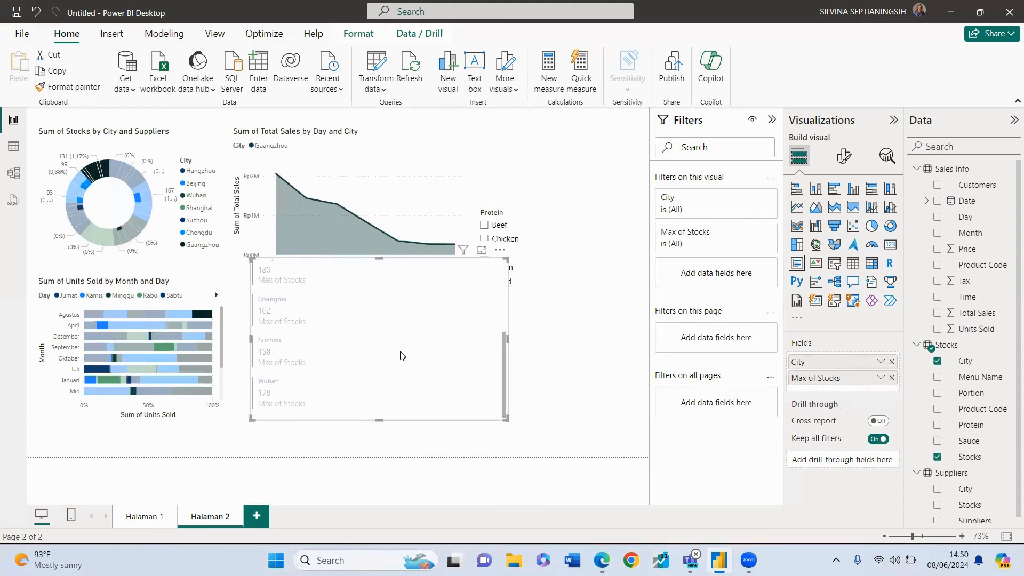
pyautogui.click(542, 413)
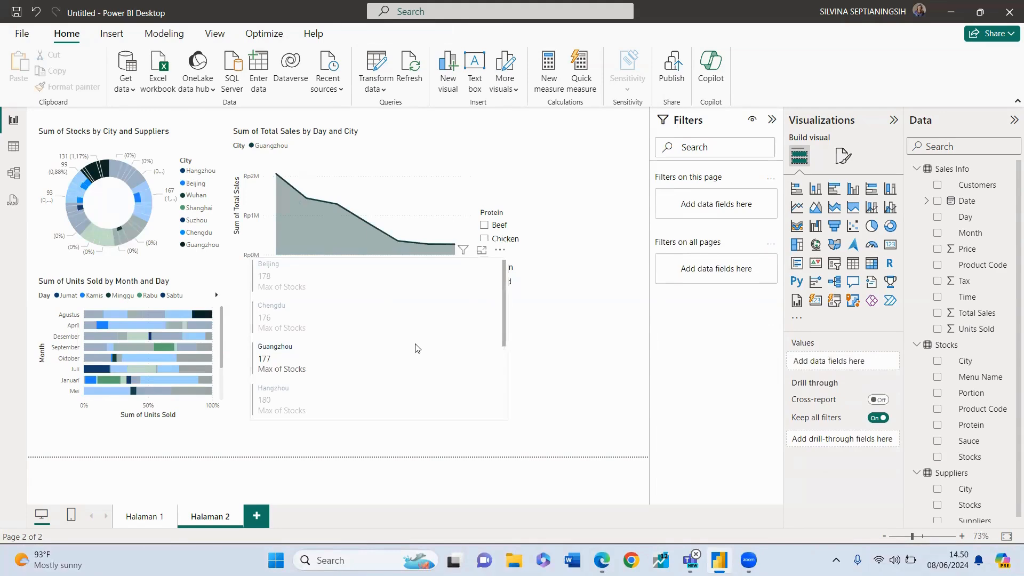
pyautogui.moveTo(413, 331); pyautogui.dragTo(420, 367)
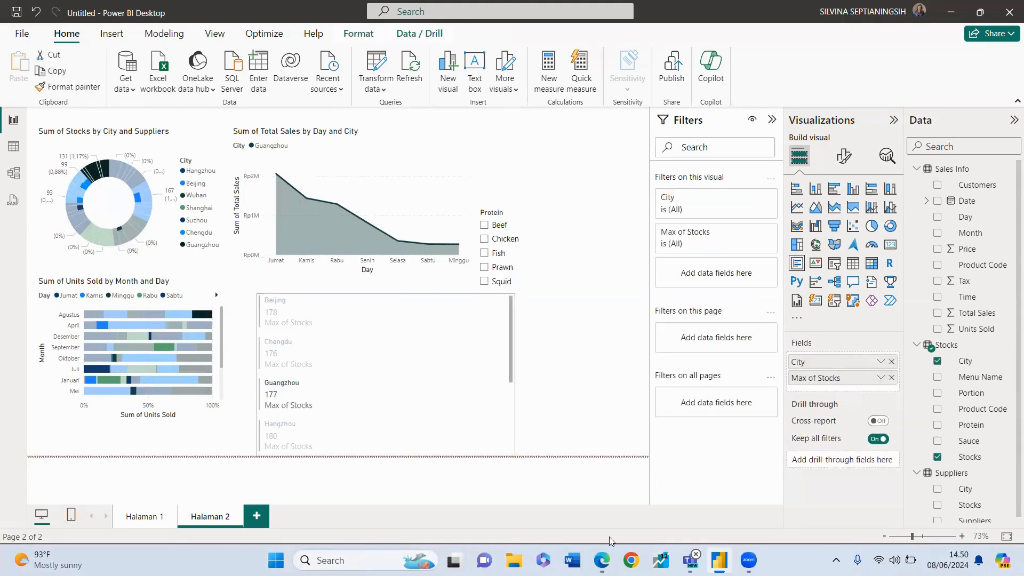
# Highlight the closing reminder under Page 2 about integrated visualizations in green in the quiz PDF, and return to Power BI.
pyautogui.hotkey('alt', 'Tab')
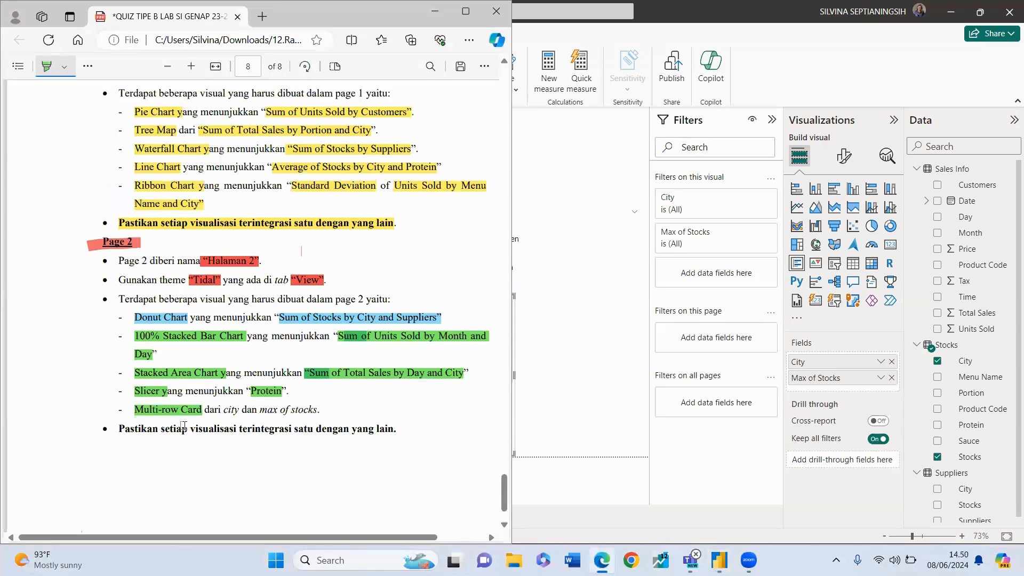
pyautogui.moveTo(183, 426); pyautogui.dragTo(107, 429)
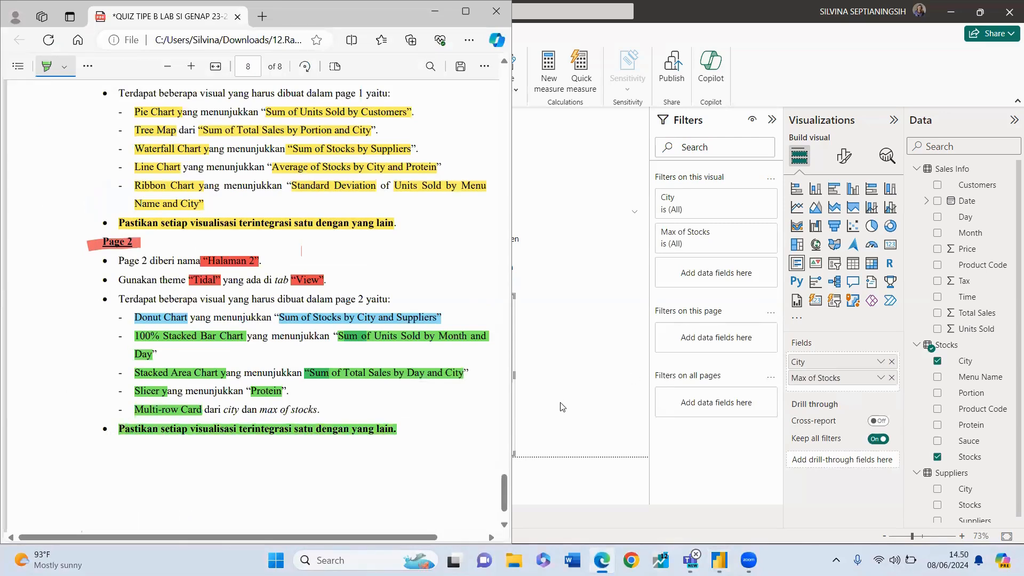
pyautogui.click(574, 377)
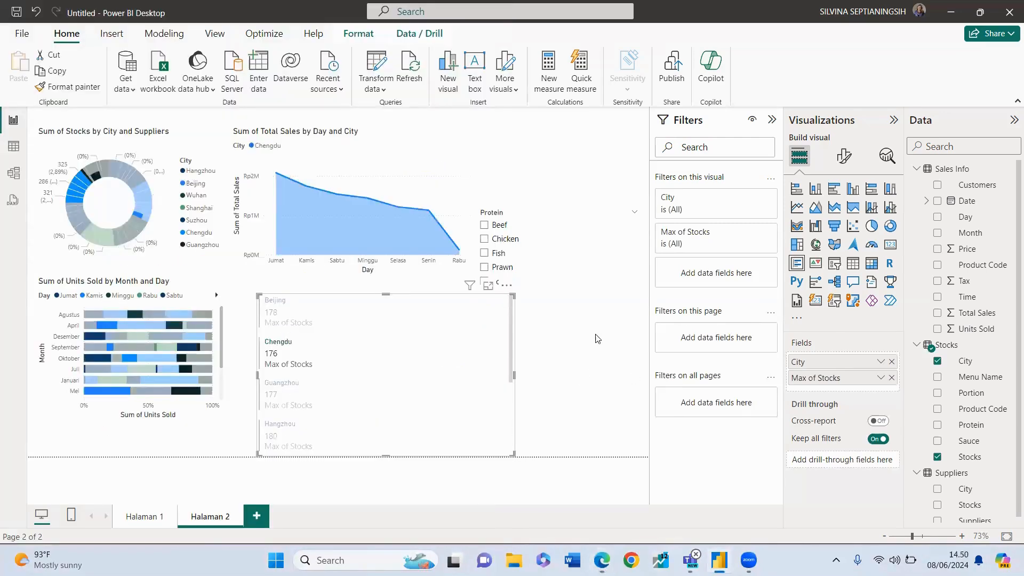
# Move the Protein slicer up beside the stacked area chart, and test its filtering of the other visuals with Fish and Chicken.
pyautogui.click(576, 377)
pyautogui.moveTo(559, 198); pyautogui.dragTo(553, 167)
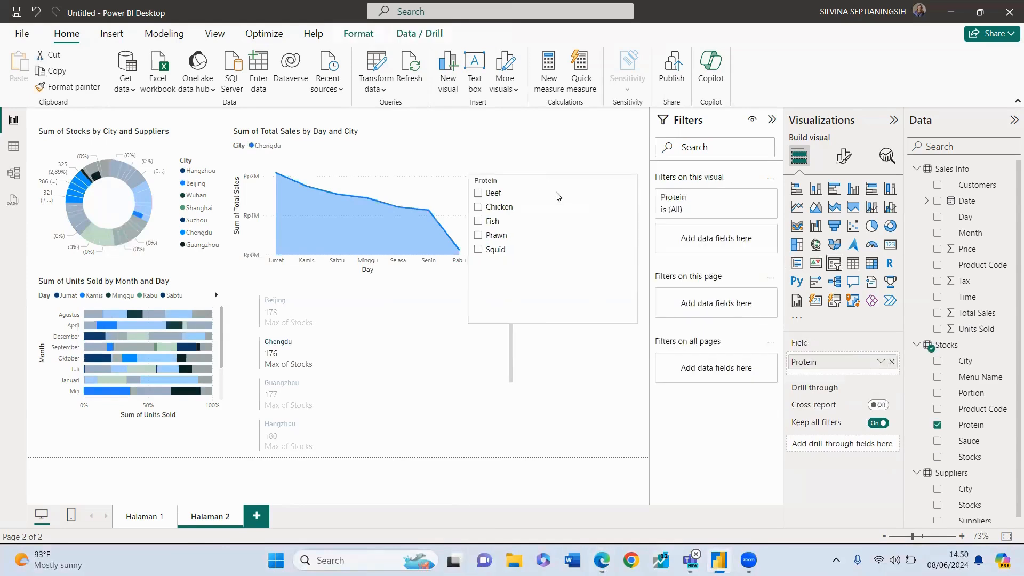
pyautogui.click(479, 221)
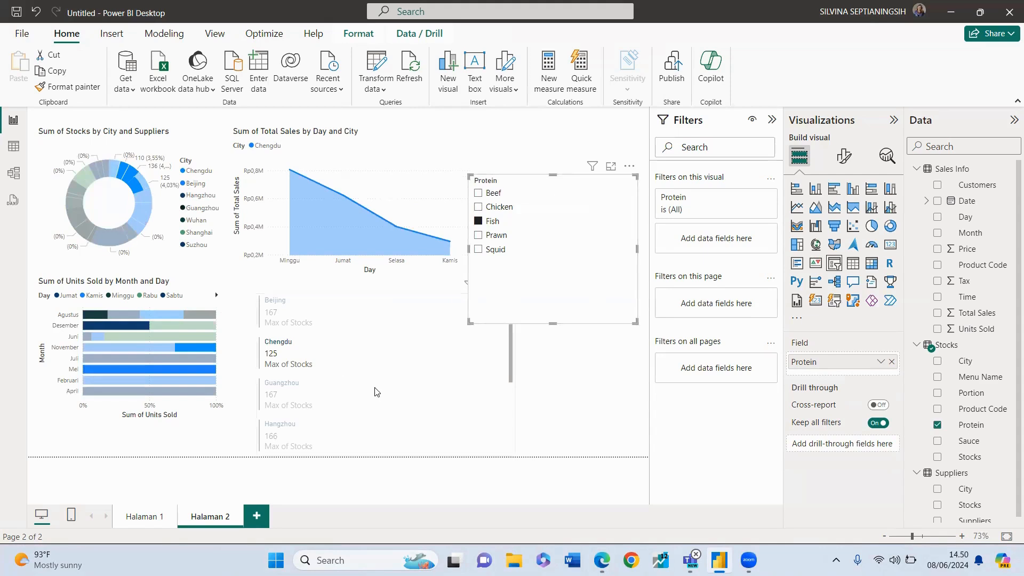
pyautogui.click(479, 207)
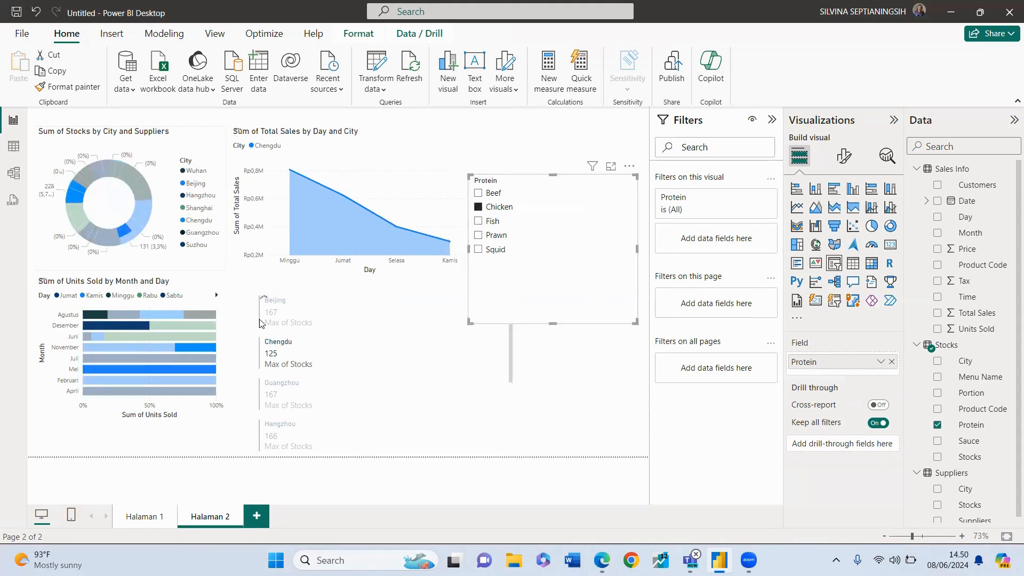
pyautogui.scroll(-2, 373, 372)
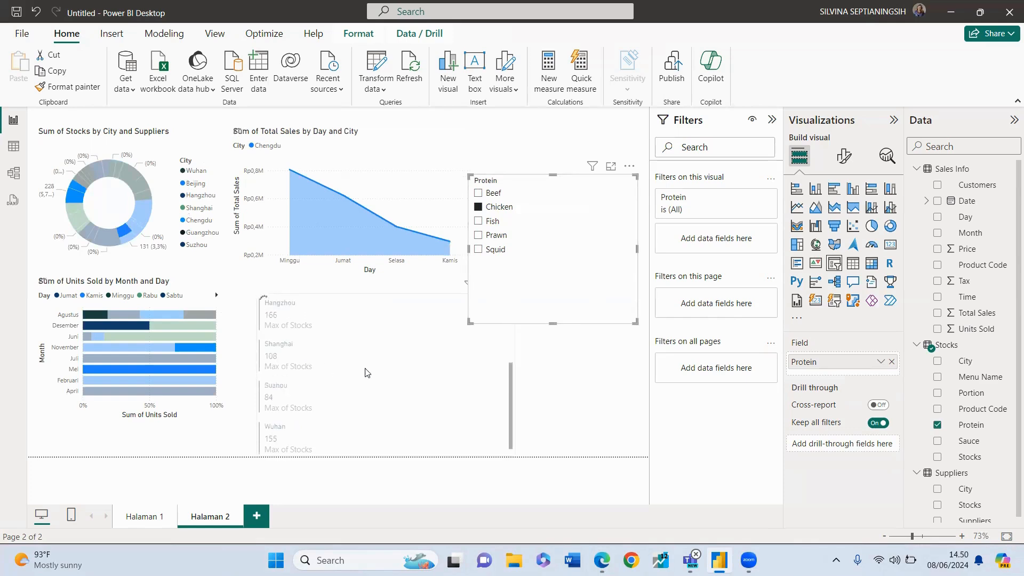
pyautogui.scroll(2, 367, 372)
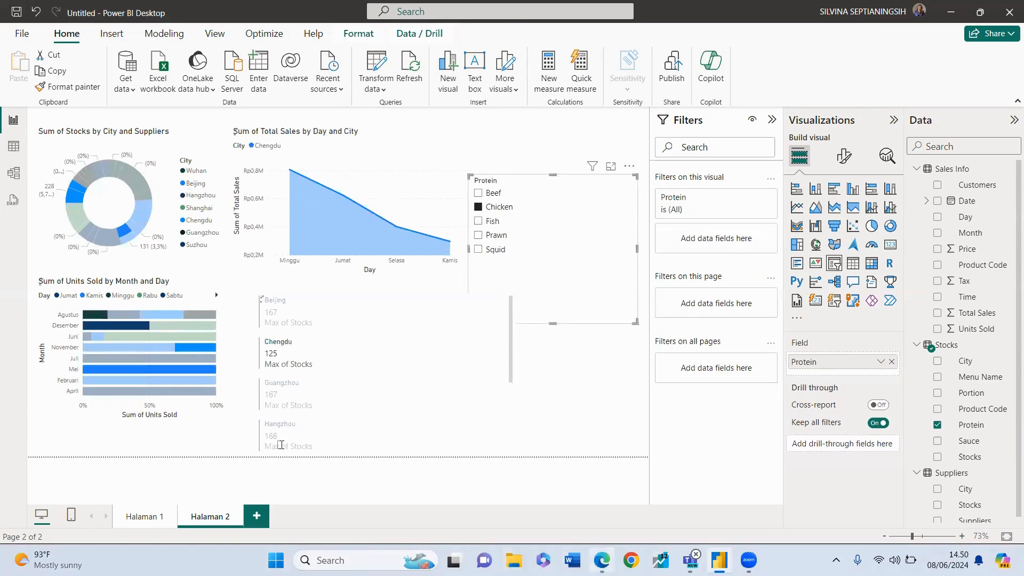
# Review the opening Power BI instructions in the quiz PDF, and check the table relationships in Model view before returning to the report.
pyautogui.scroll(6, 323, 416)
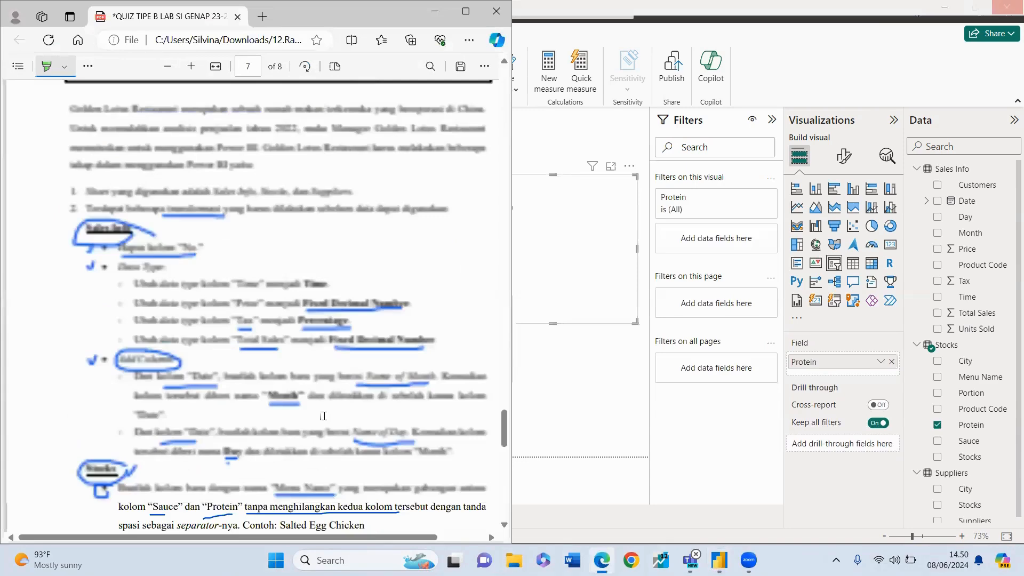
pyautogui.scroll(2, 323, 416)
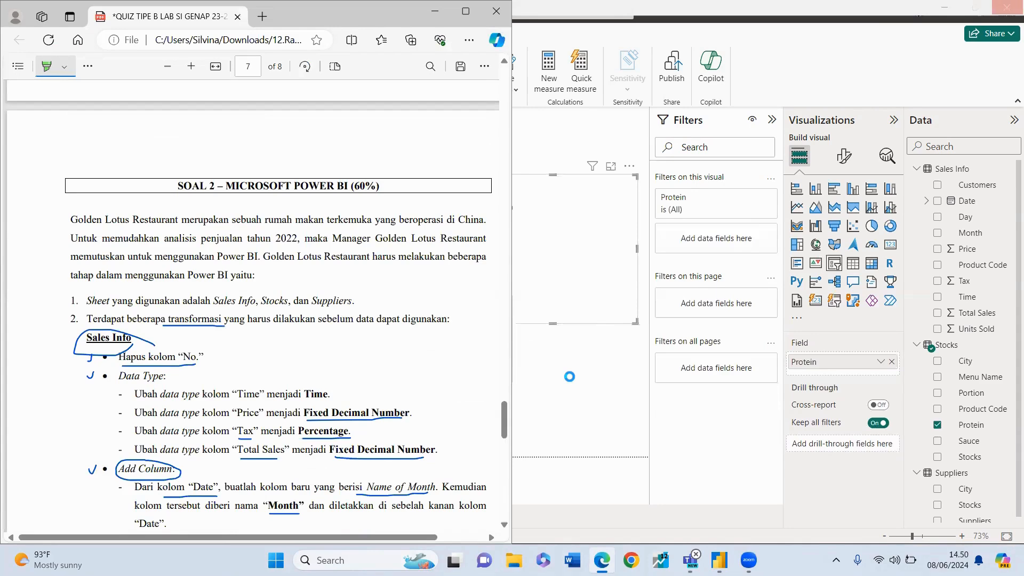
pyautogui.click(569, 377)
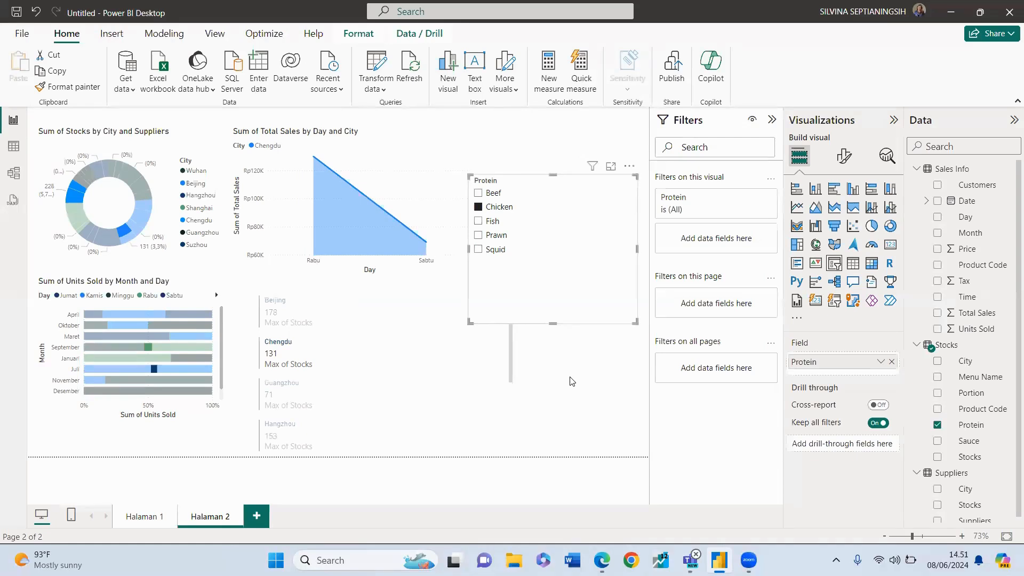
pyautogui.click(13, 173)
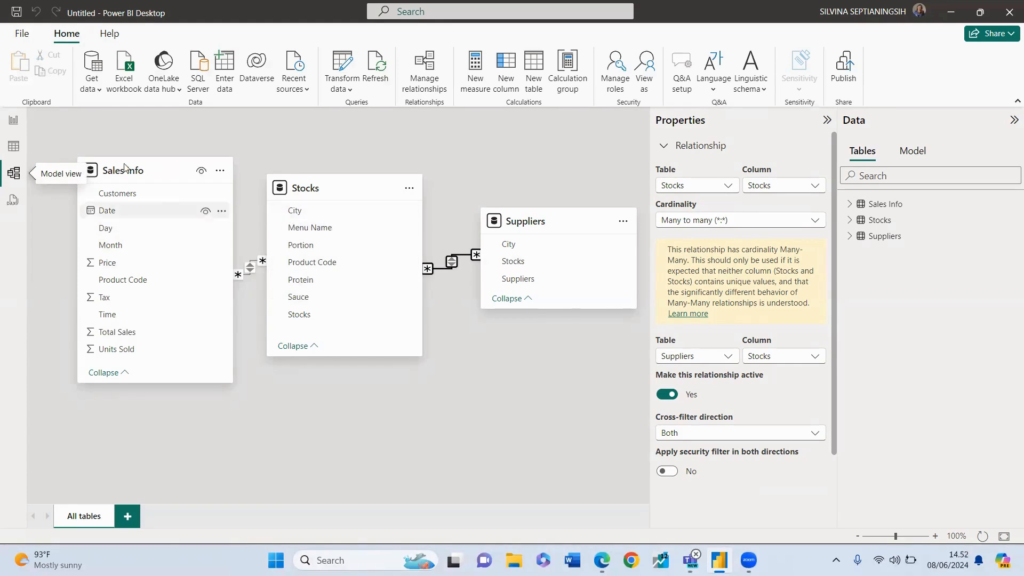
pyautogui.click(5, 124)
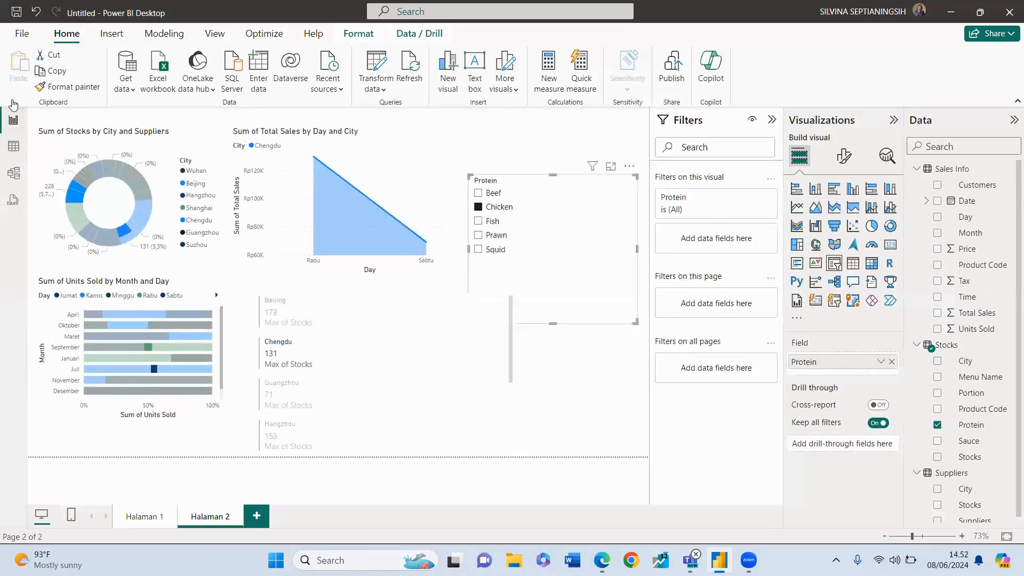